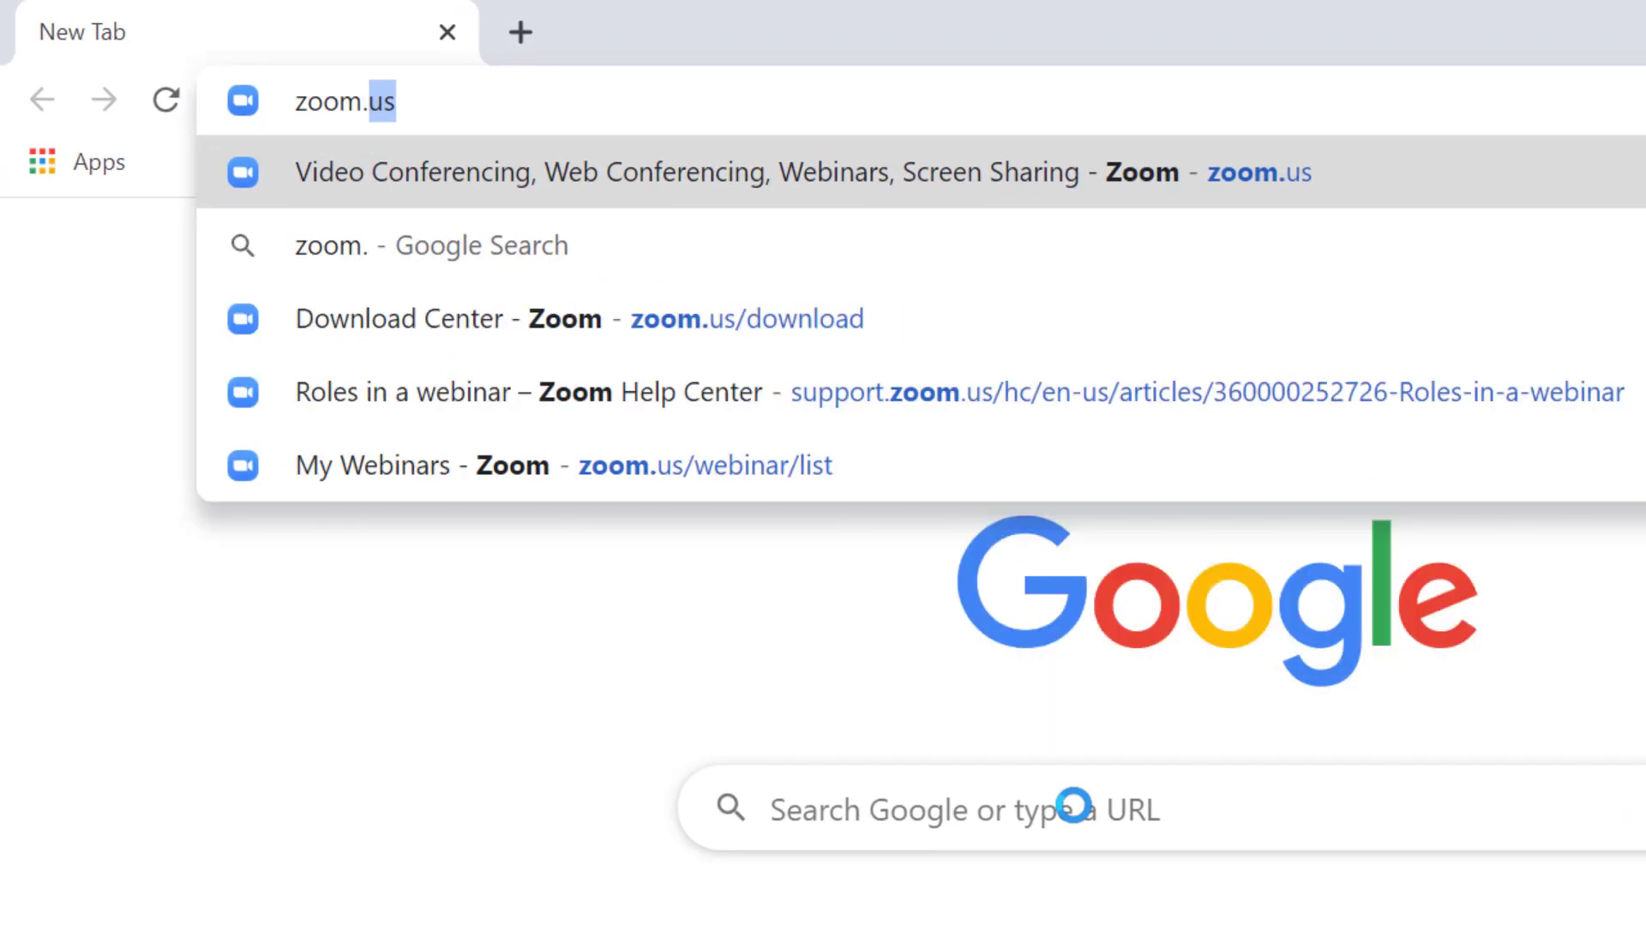
Go to zoom.us, dismiss the resources banner and open the free sign-up page
{"action": "key", "text": "Return"}
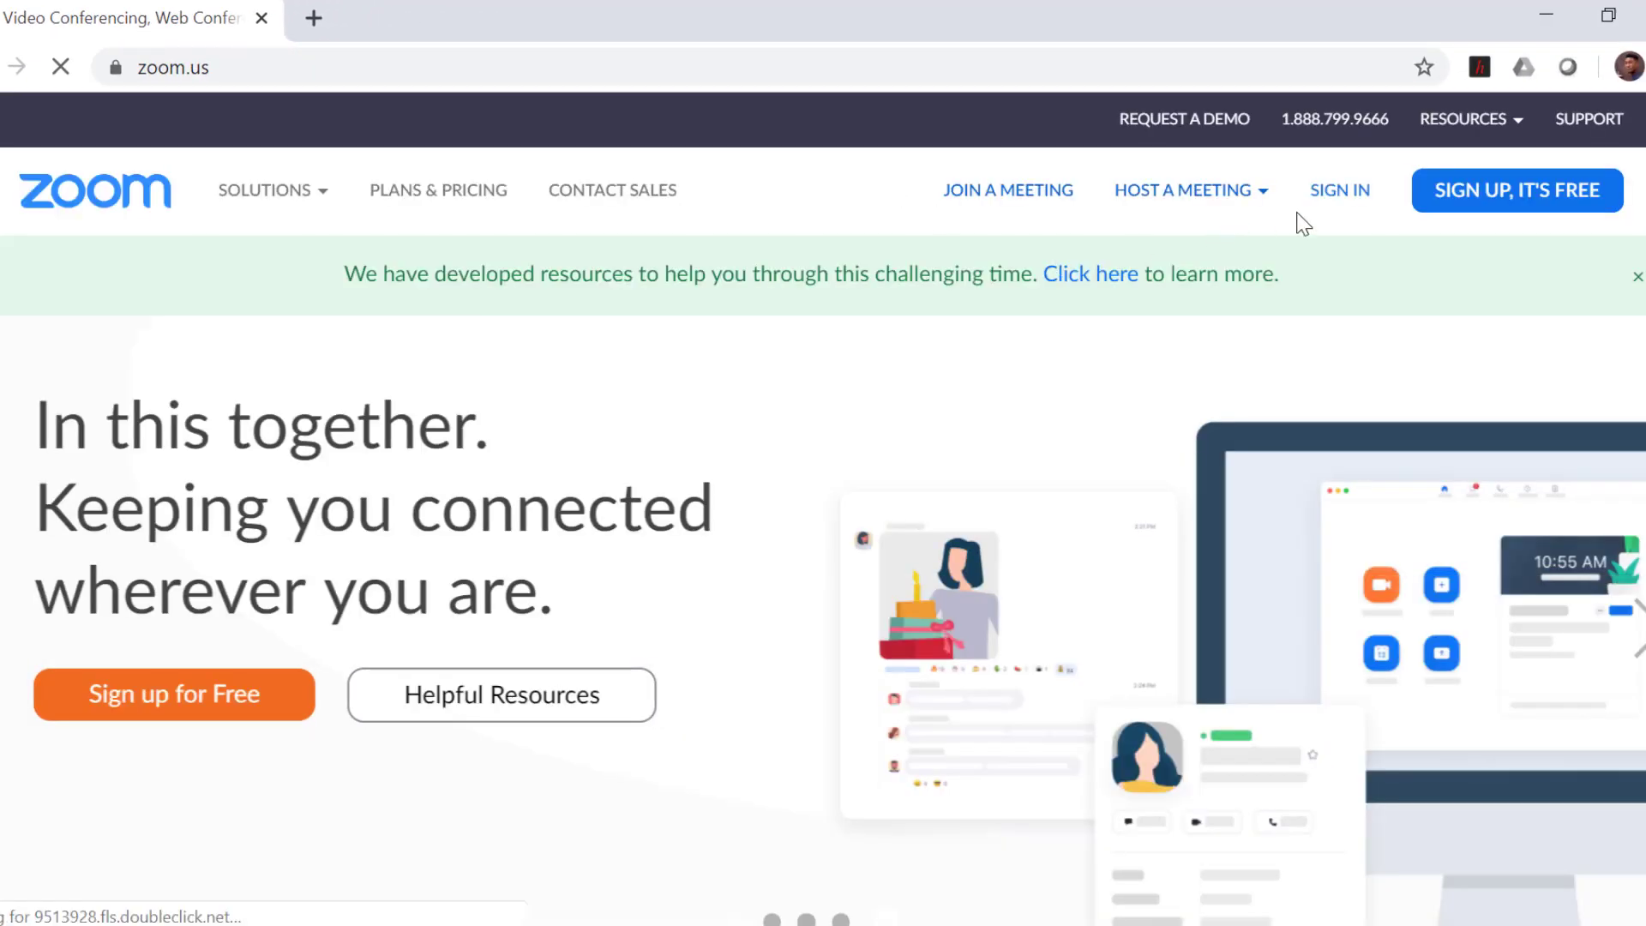
{"action": "left_click", "coordinate": [1634, 278]}
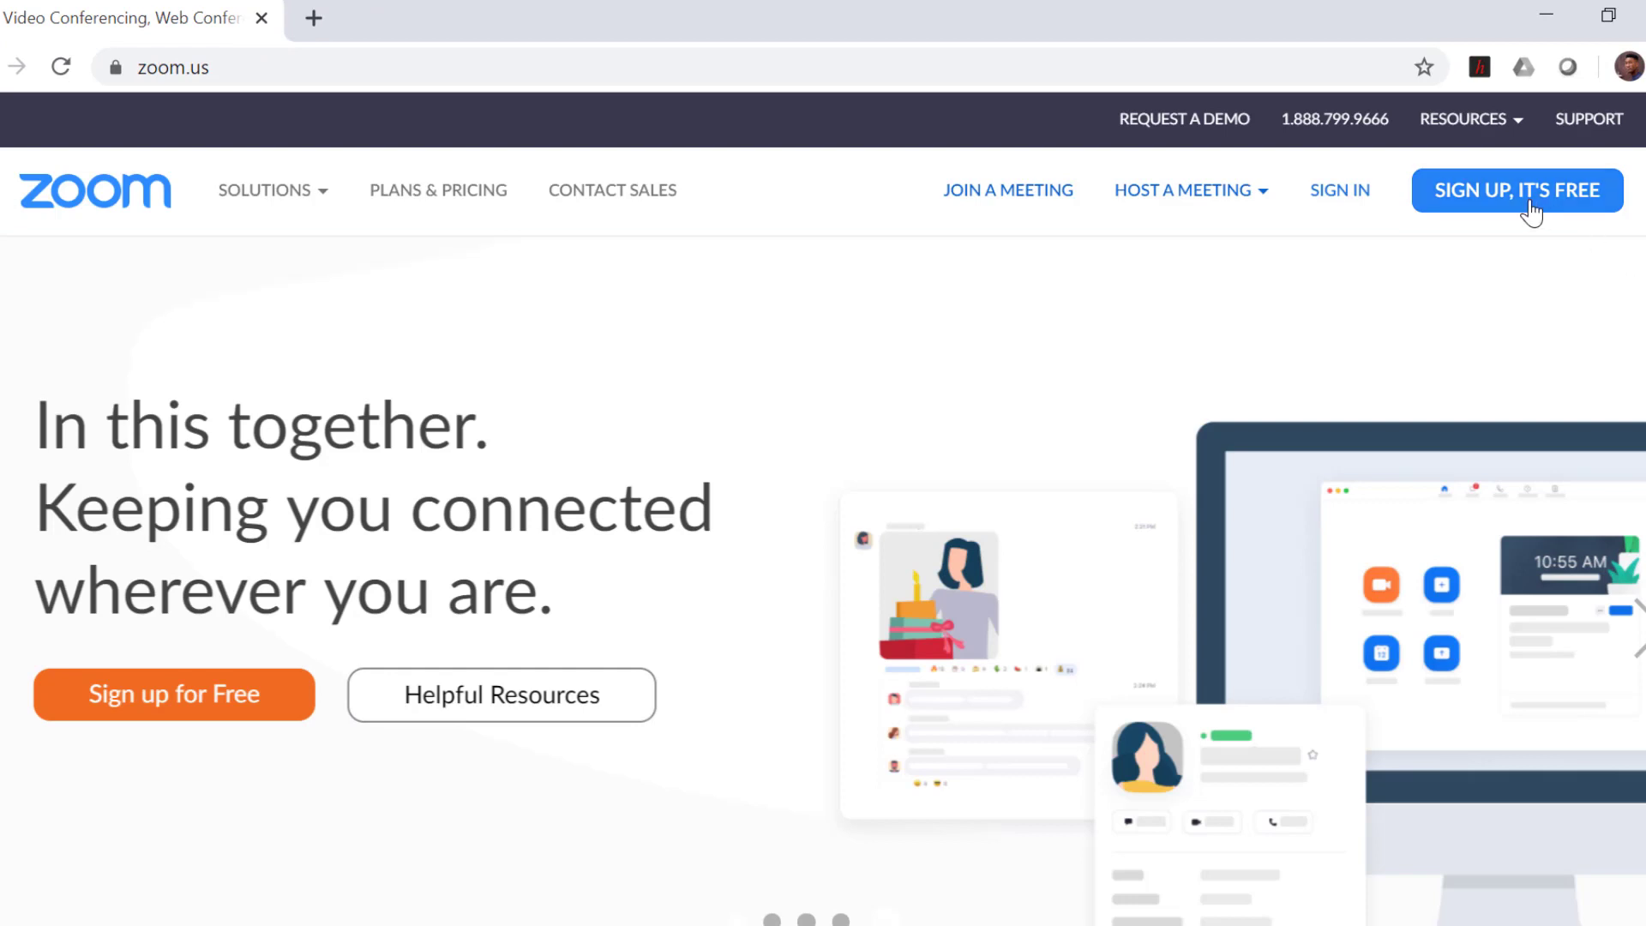
{"action": "left_click", "coordinate": [1473, 199]}
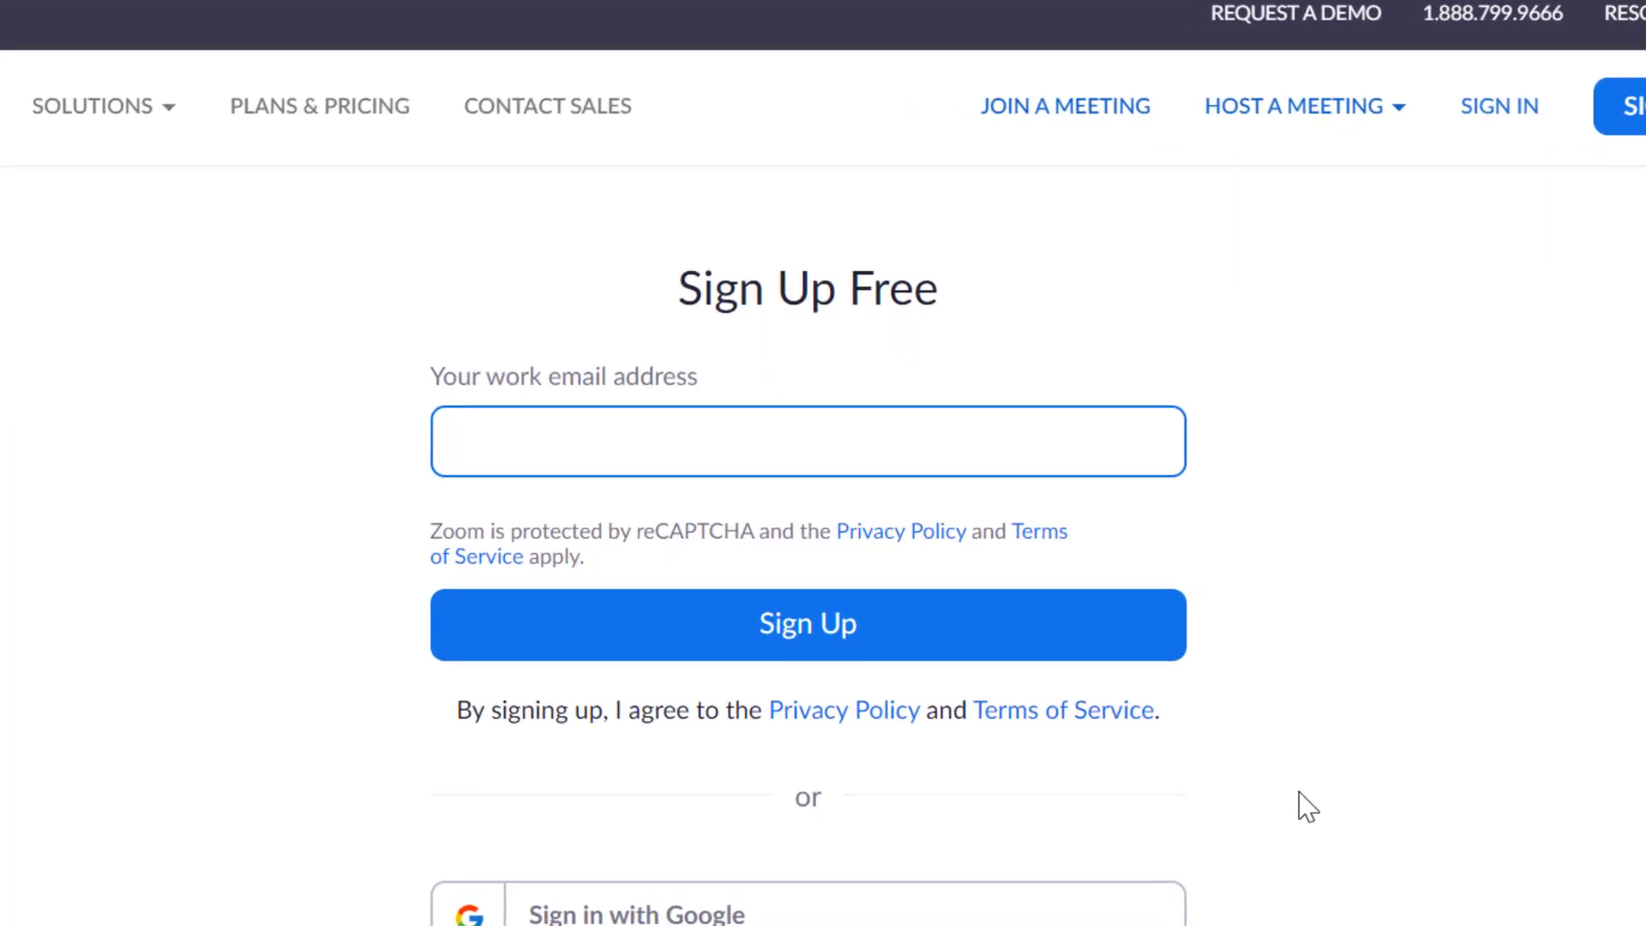
Sign up through Google, choosing the first listed account
{"action": "scroll", "coordinate": [1302, 805], "scroll_direction": "down", "scroll_amount": 2}
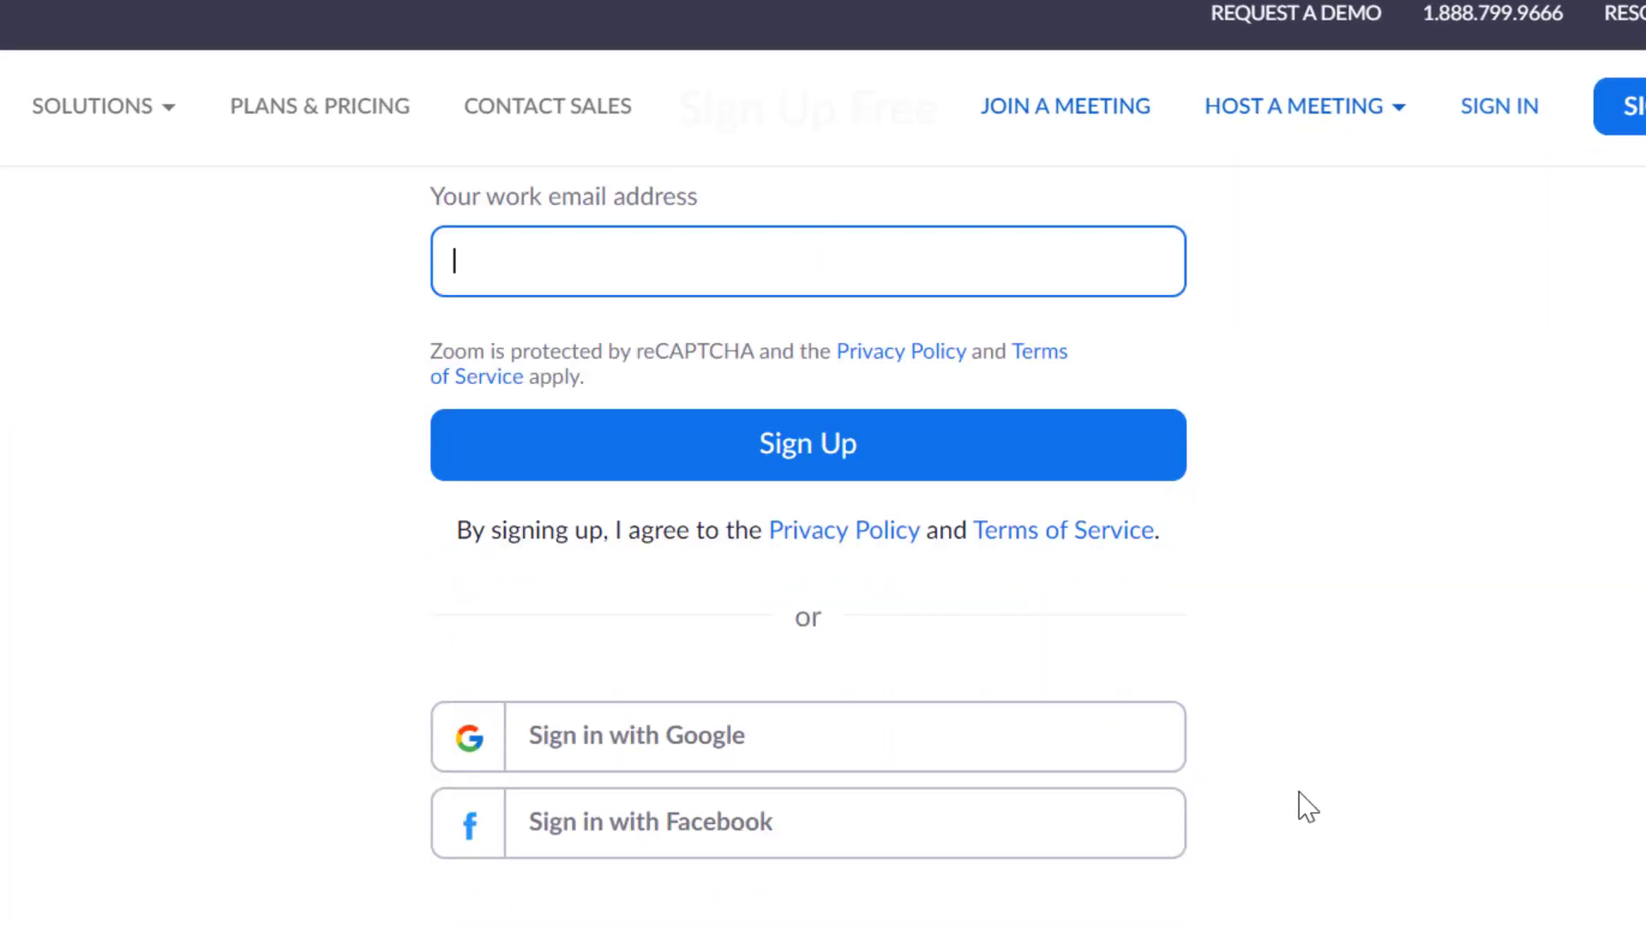
{"action": "left_click", "coordinate": [675, 753]}
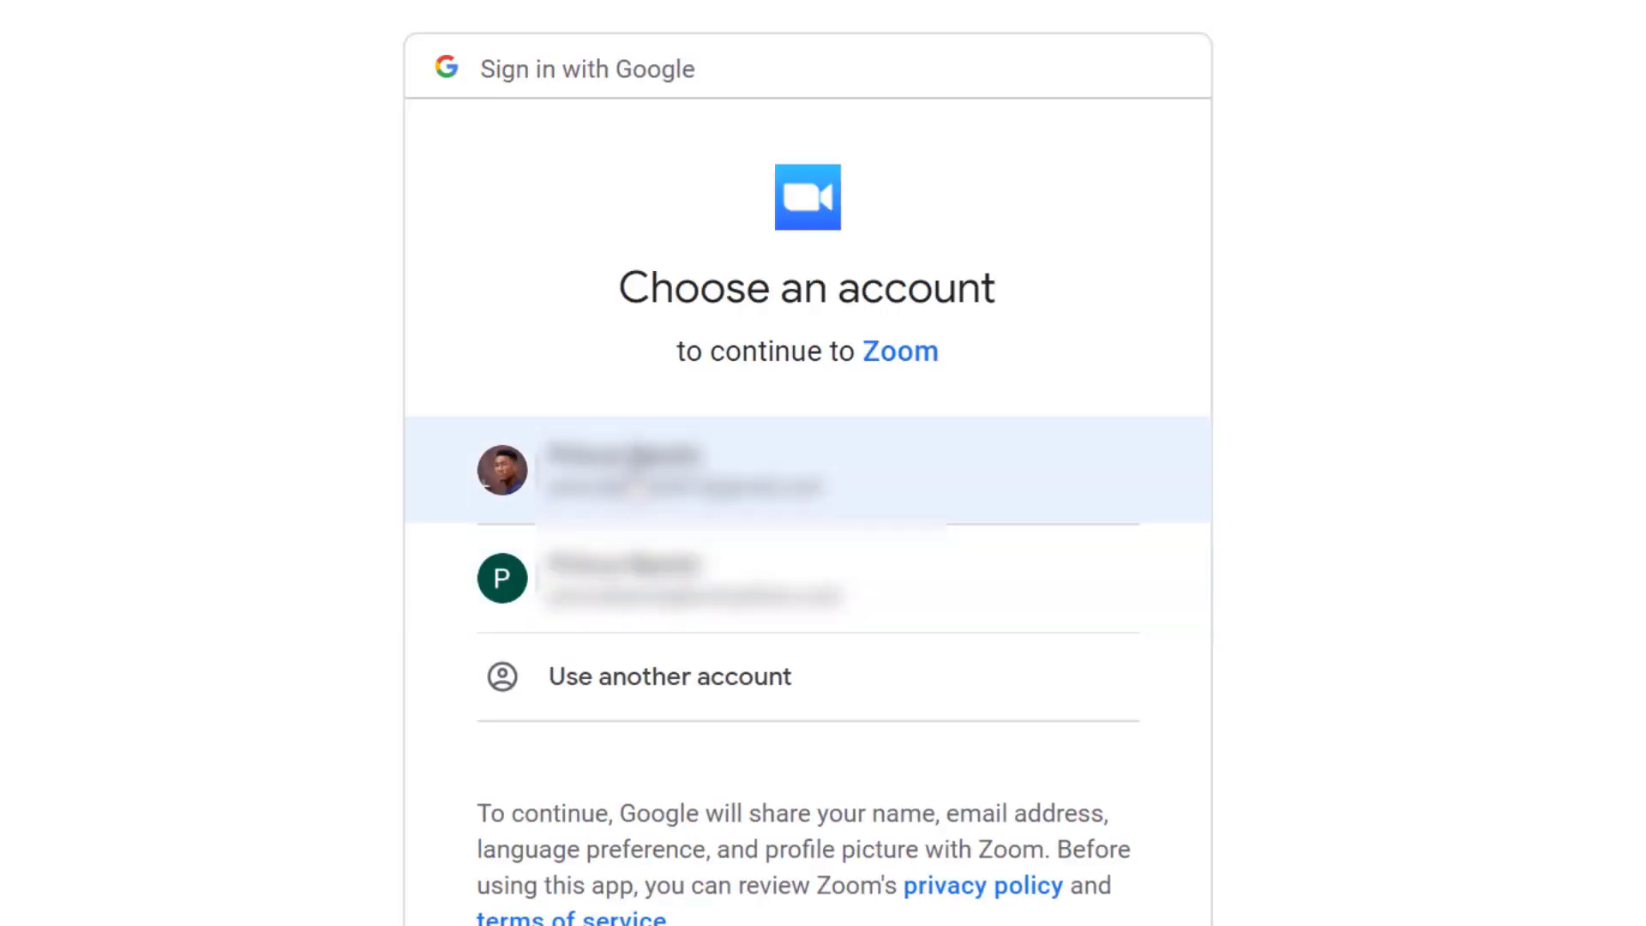
{"action": "left_click", "coordinate": [633, 463]}
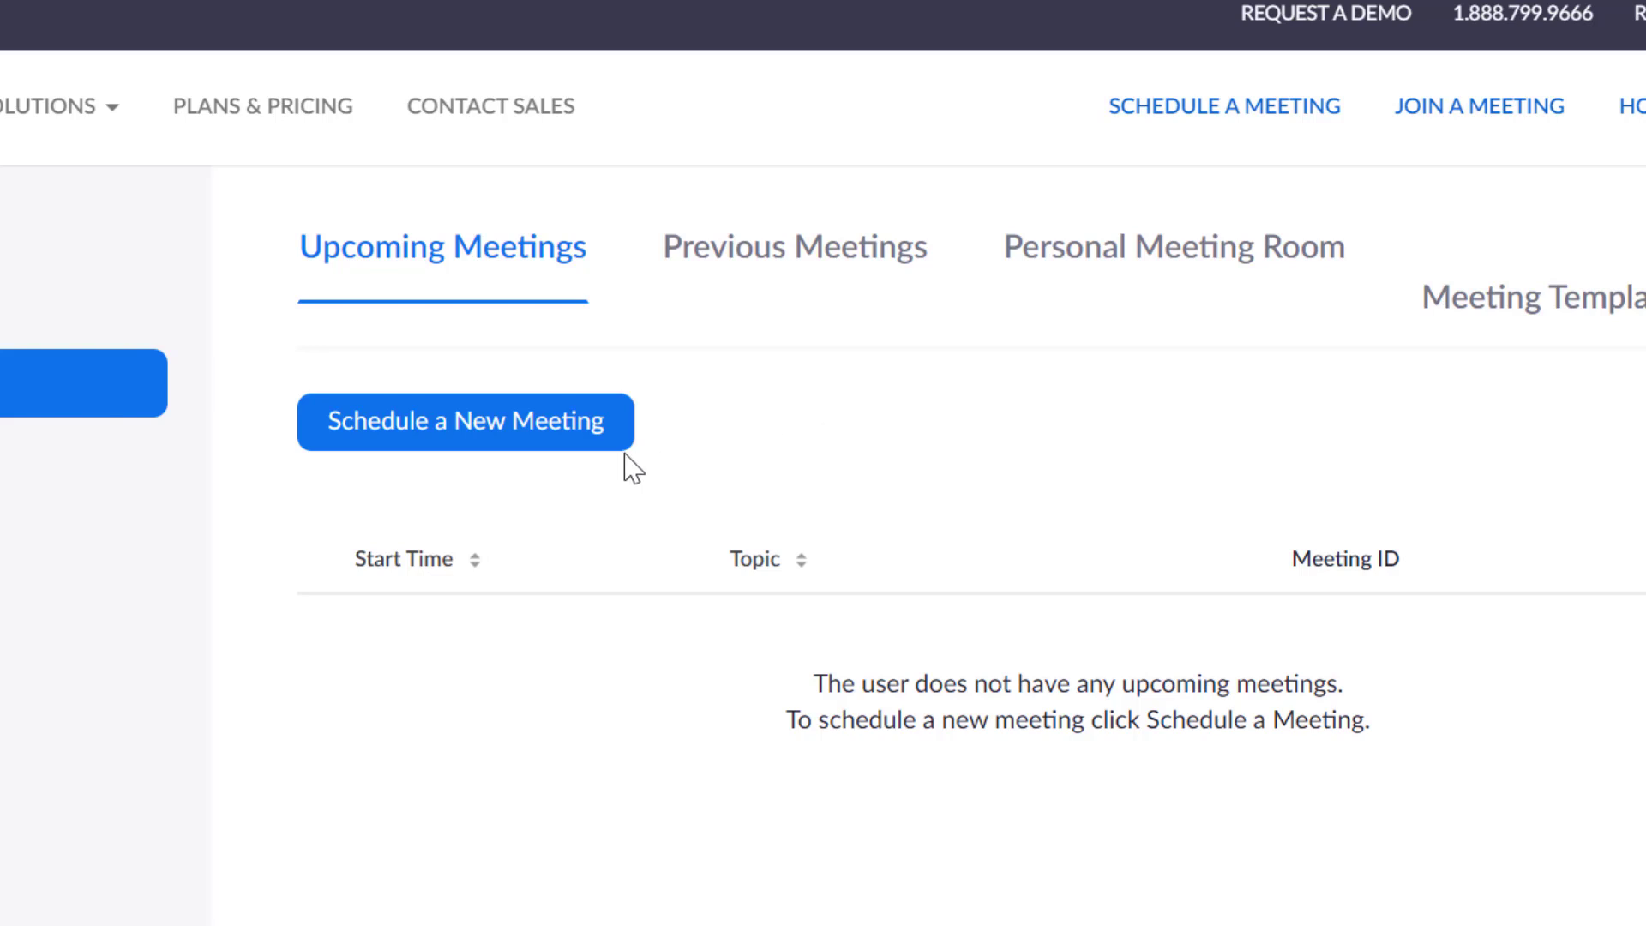
Start scheduling a new meeting and replace its default topic with "Stakeholders Meeting"
{"action": "left_click", "coordinate": [502, 449]}
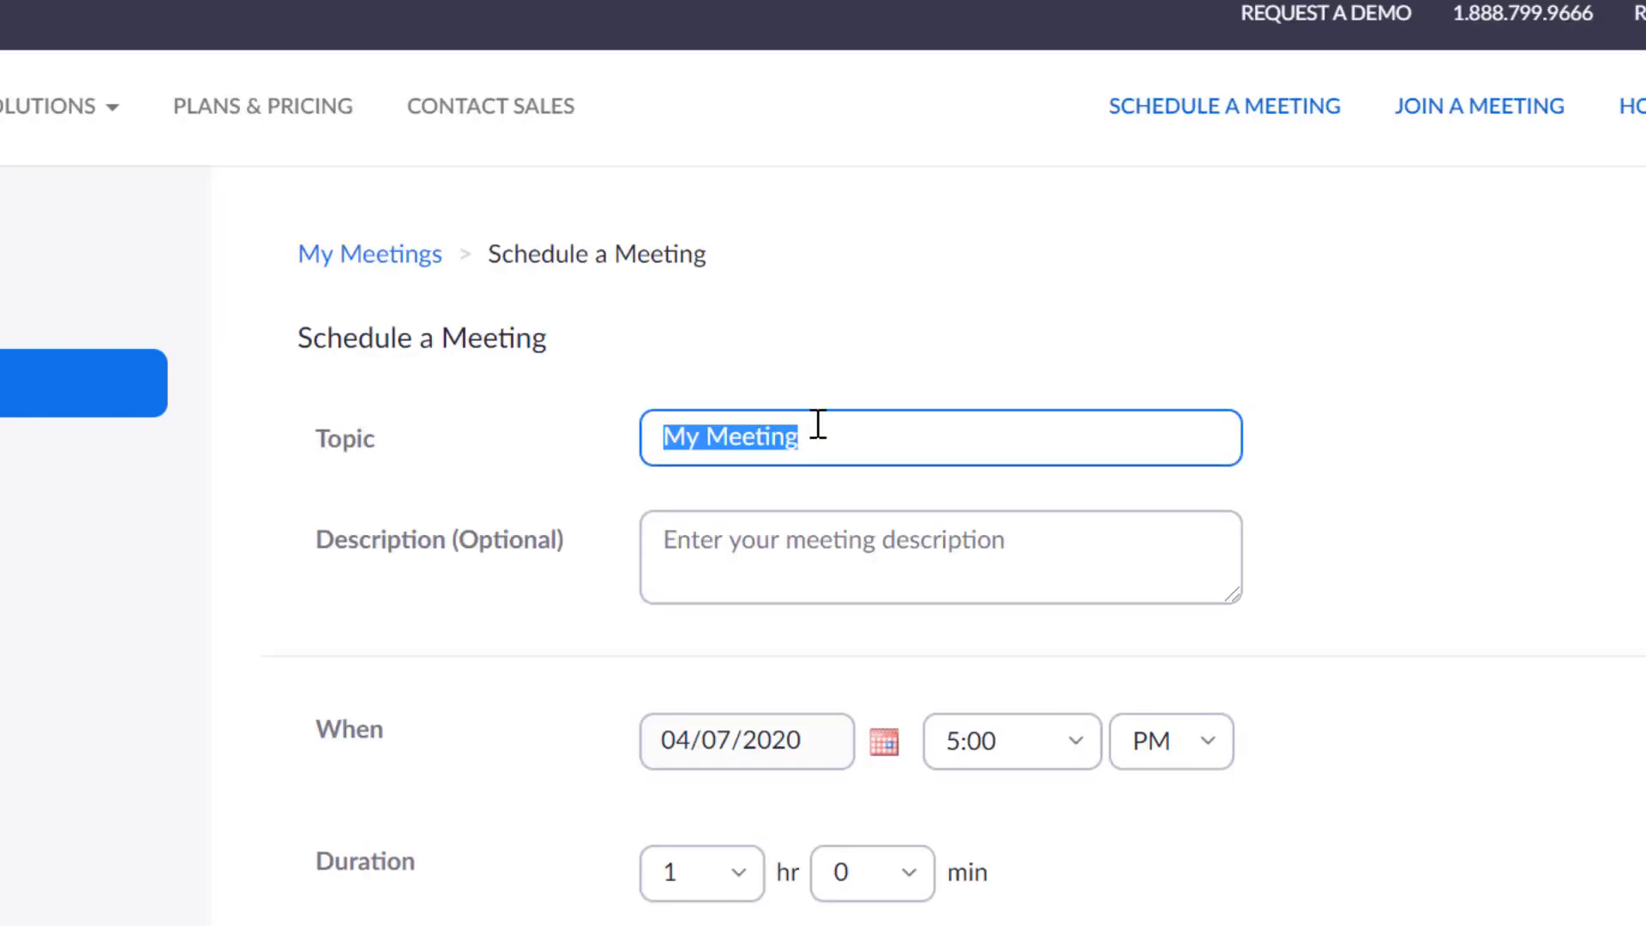
{"action": "key", "text": "BackSpace"}
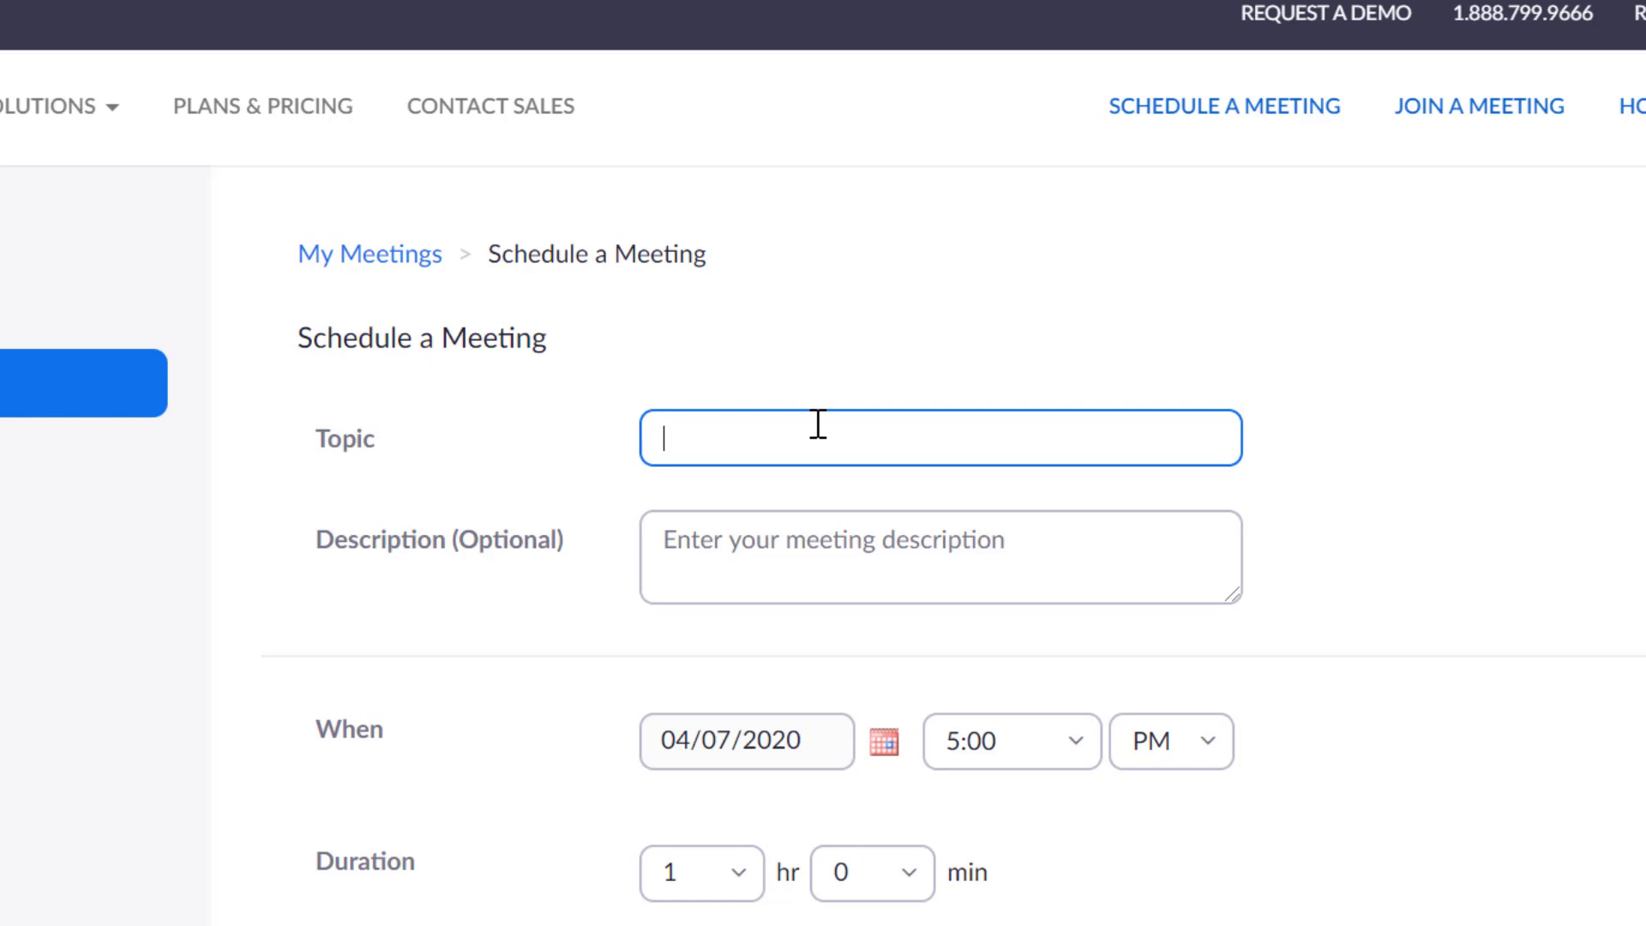
{"action": "type", "text": "Stakeho"}
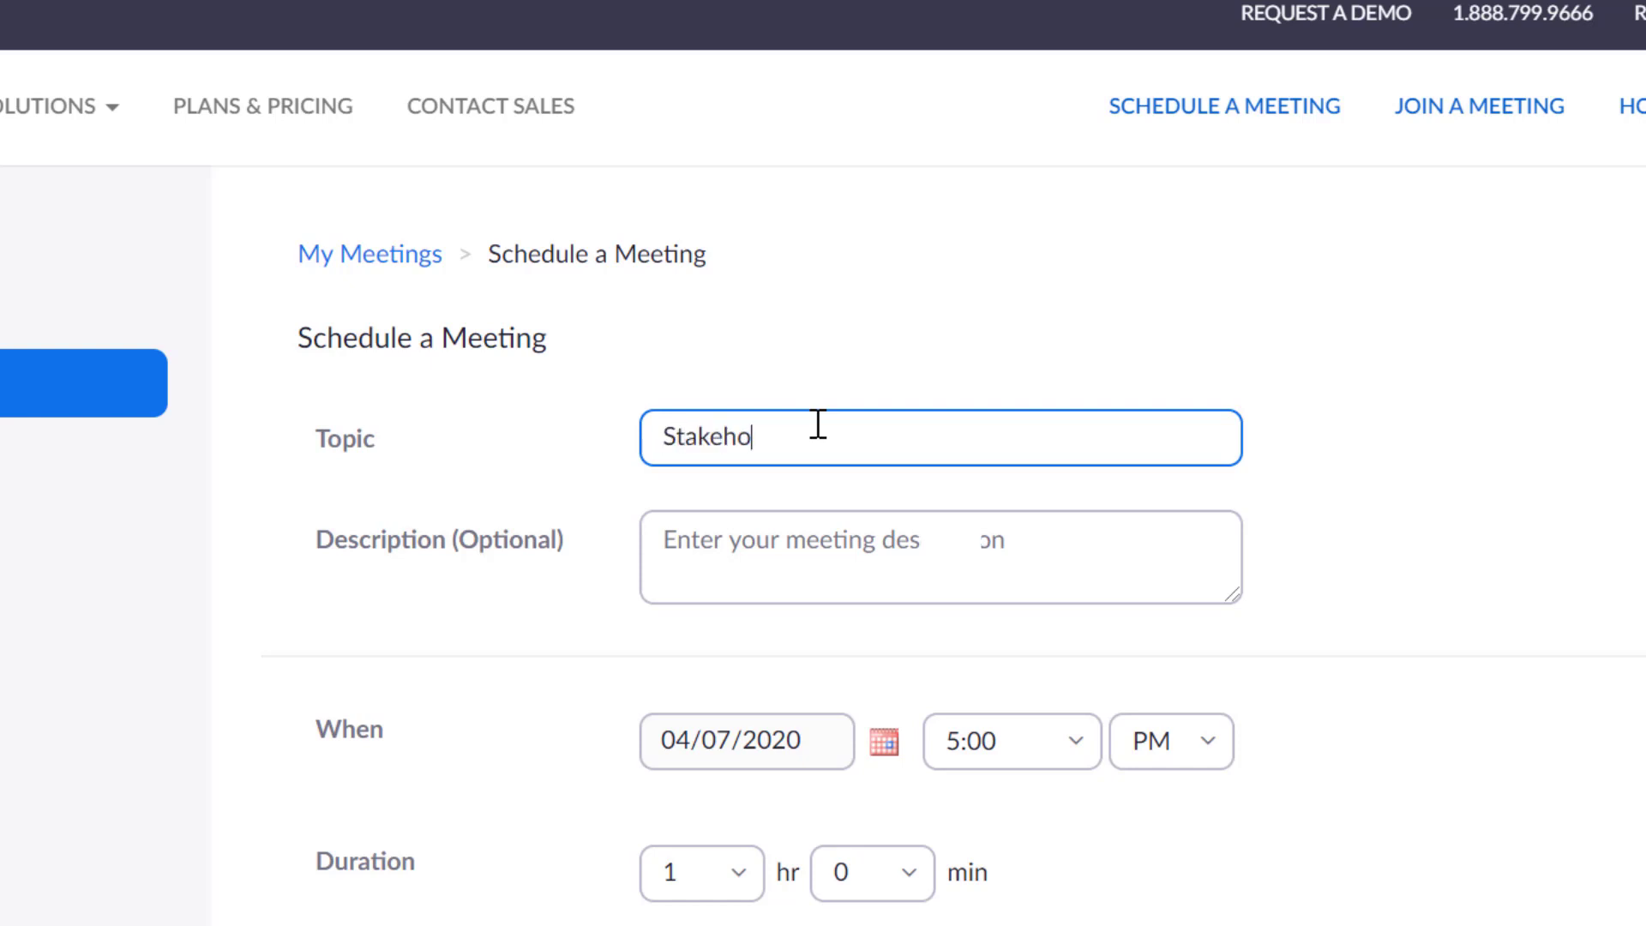
{"action": "type", "text": "lders Mee"}
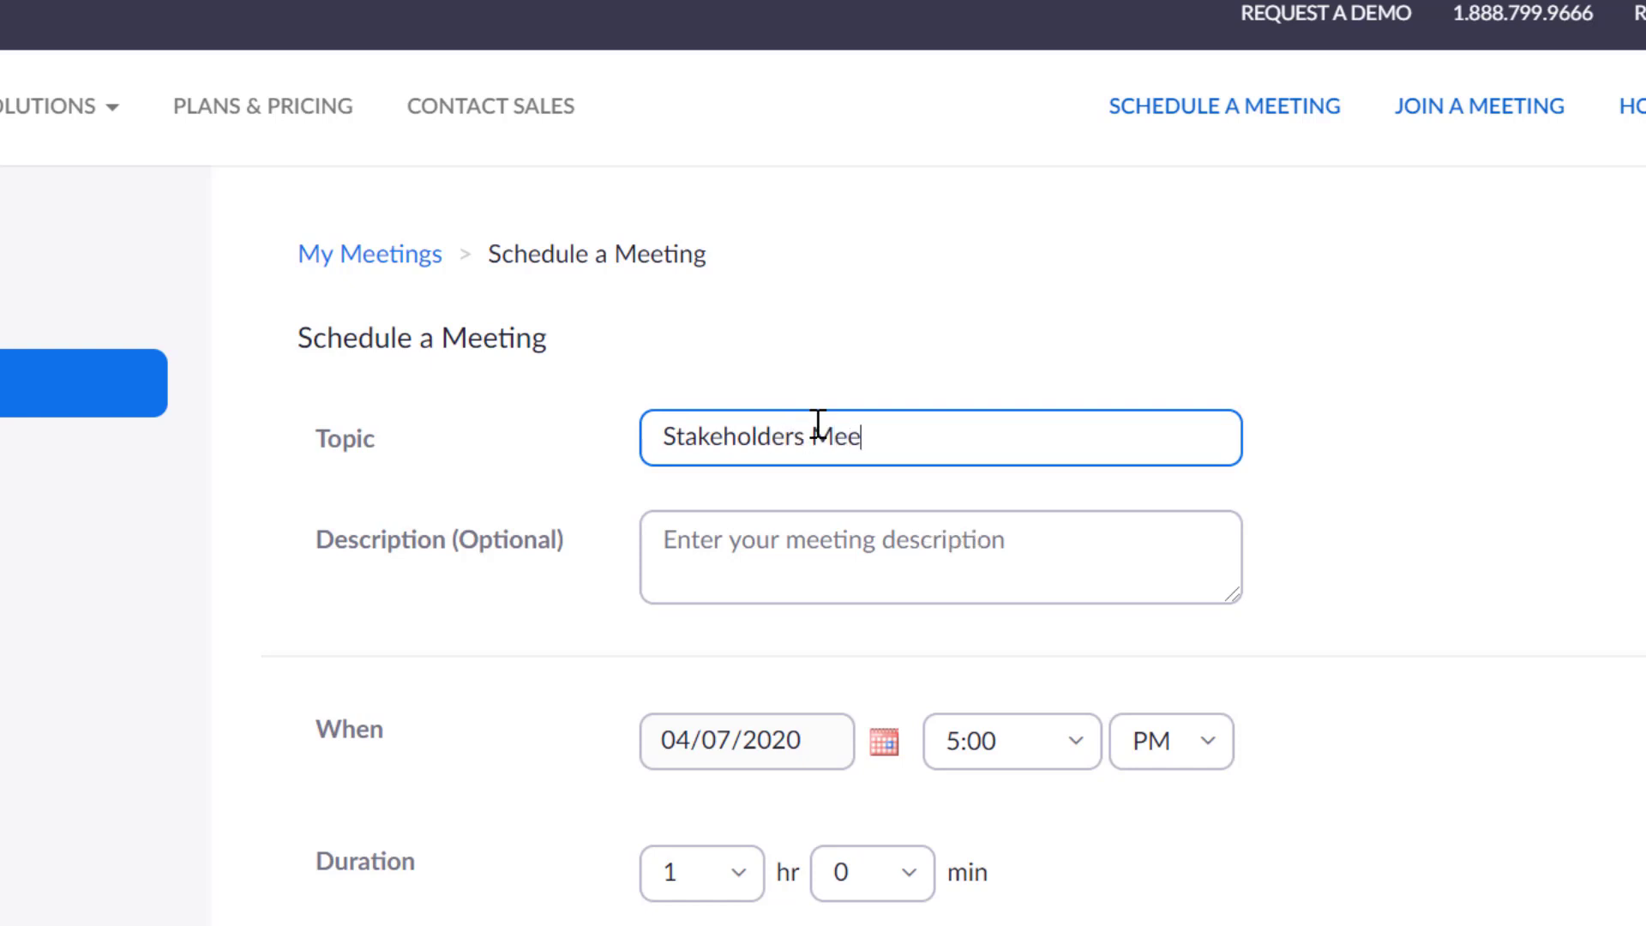
{"action": "type", "text": "ting"}
Copy the topic text "Stakeholders Meeting" into the meeting's description
{"action": "left_click", "coordinate": [823, 533]}
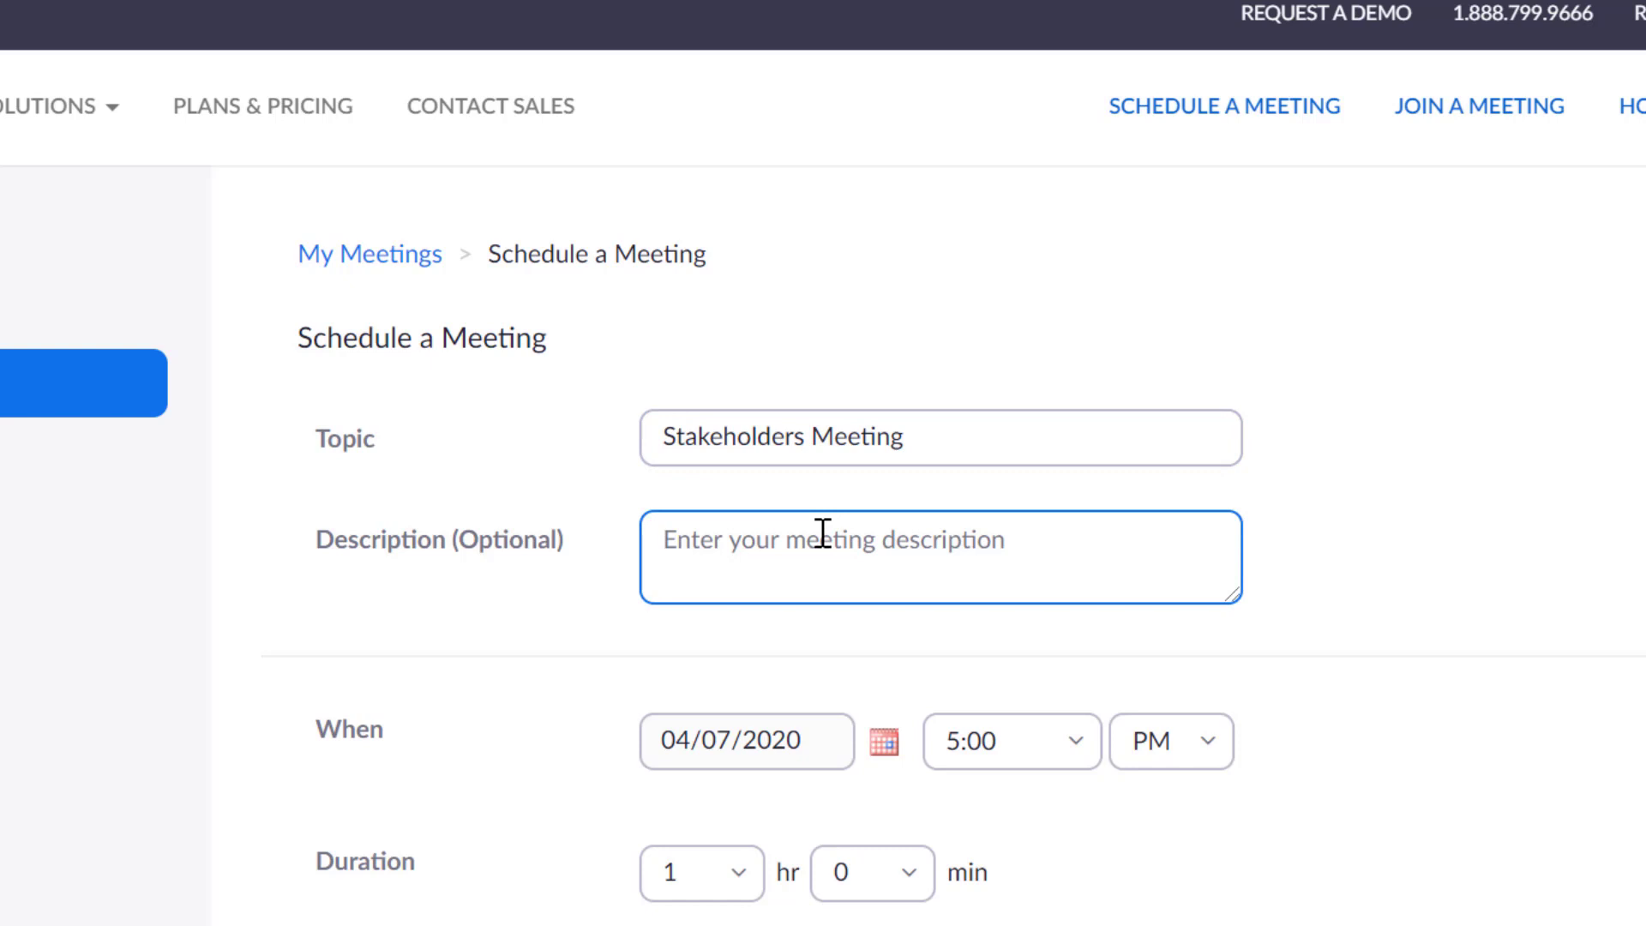
{"action": "left_click_drag", "start_coordinate": [926, 432], "coordinate": [671, 417]}
{"action": "key", "text": "ctrl+c"}
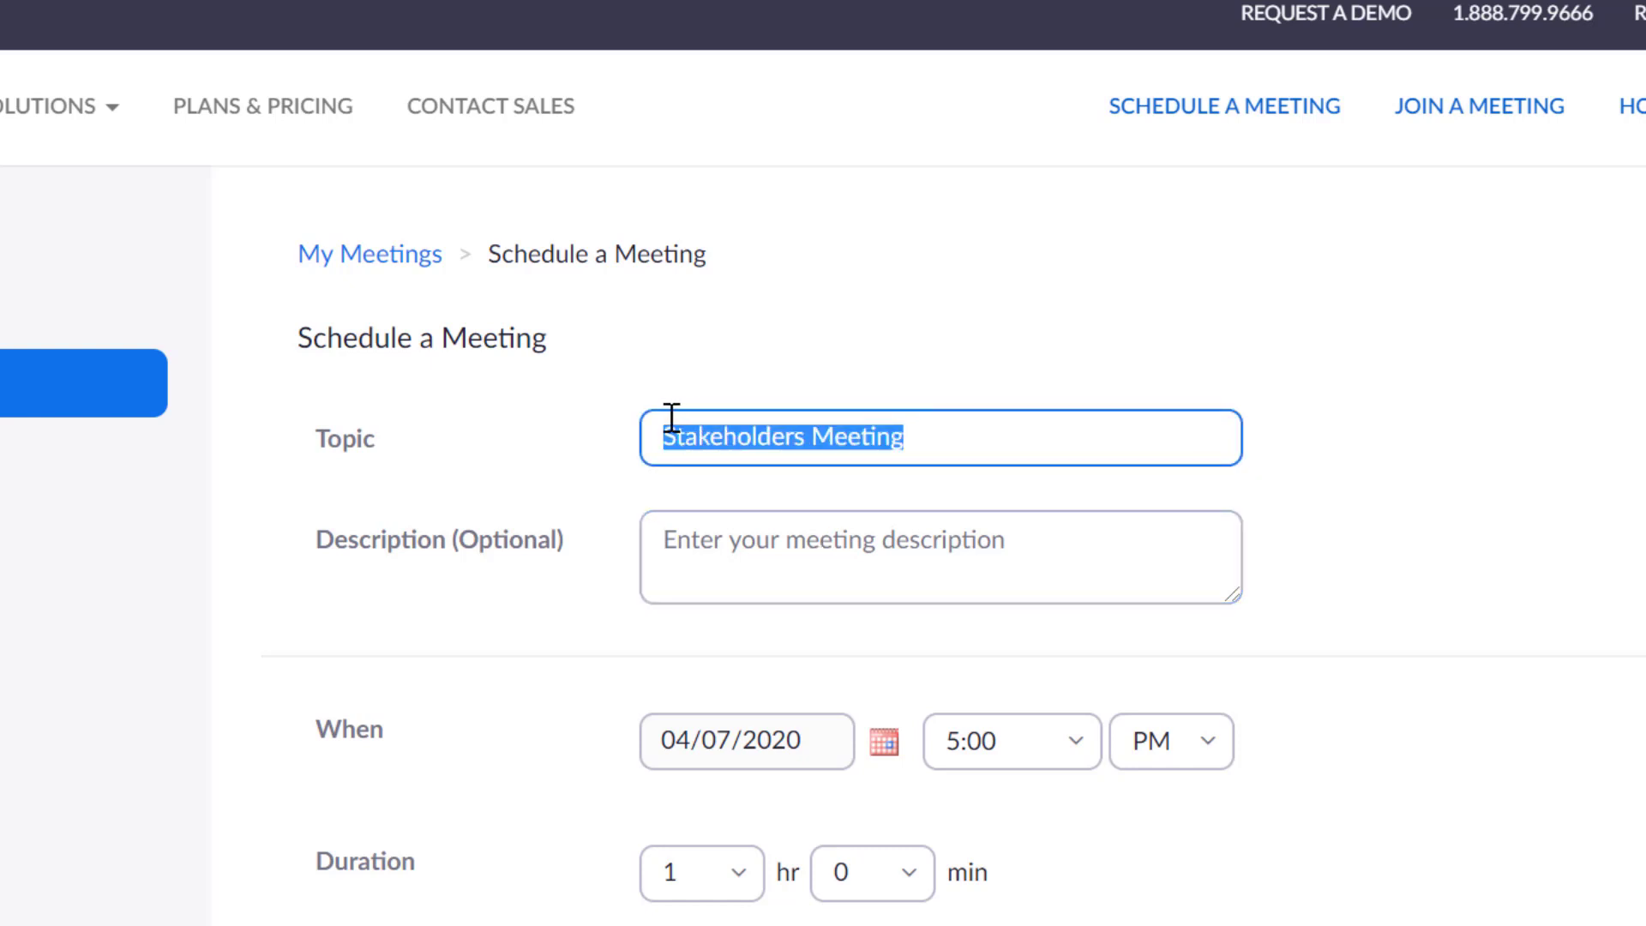
{"action": "left_click", "coordinate": [896, 549]}
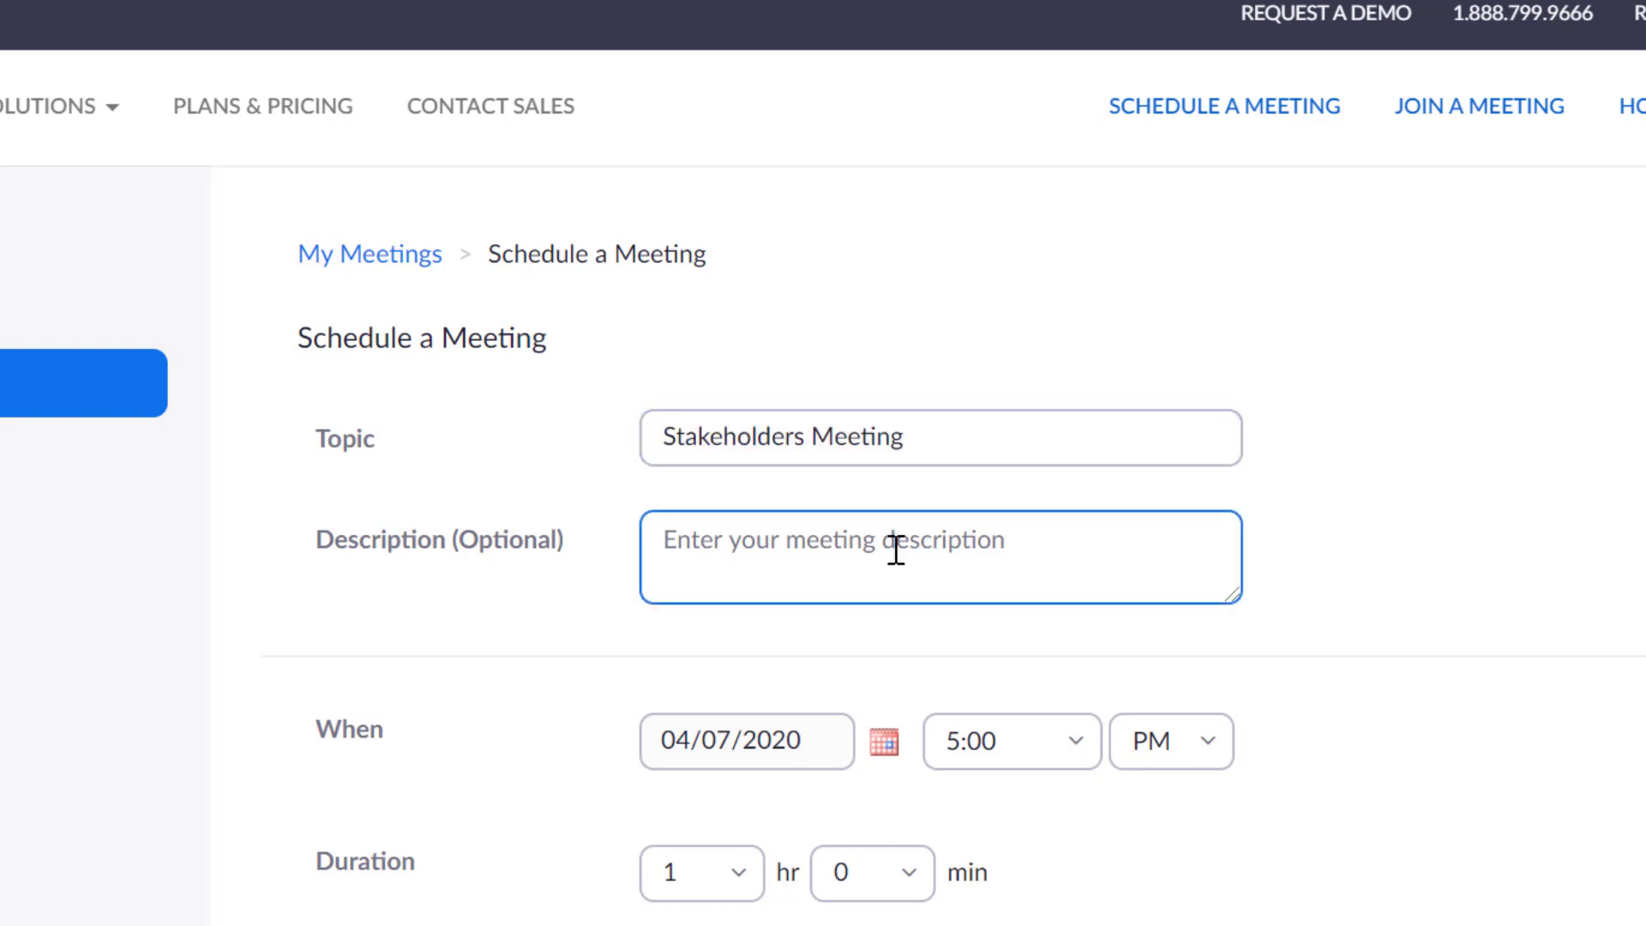
{"action": "key", "text": "ctrl+v"}
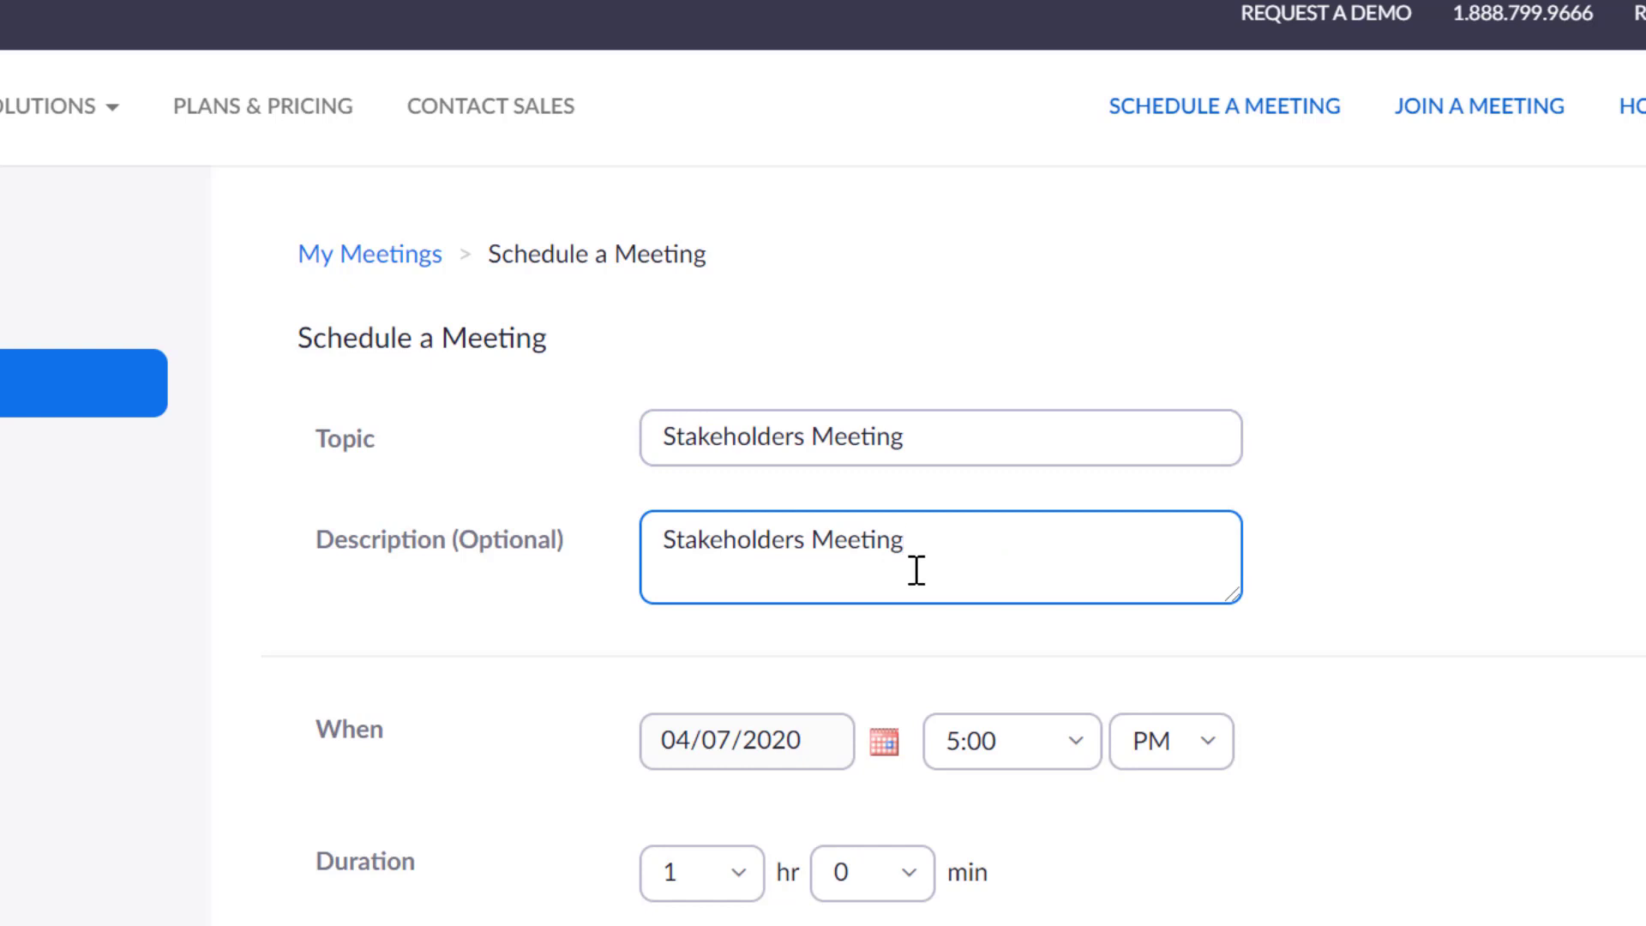
Set the meeting date to 04/08/2020 using the calendar
{"action": "scroll", "coordinate": [951, 540], "scroll_direction": "down", "scroll_amount": 2}
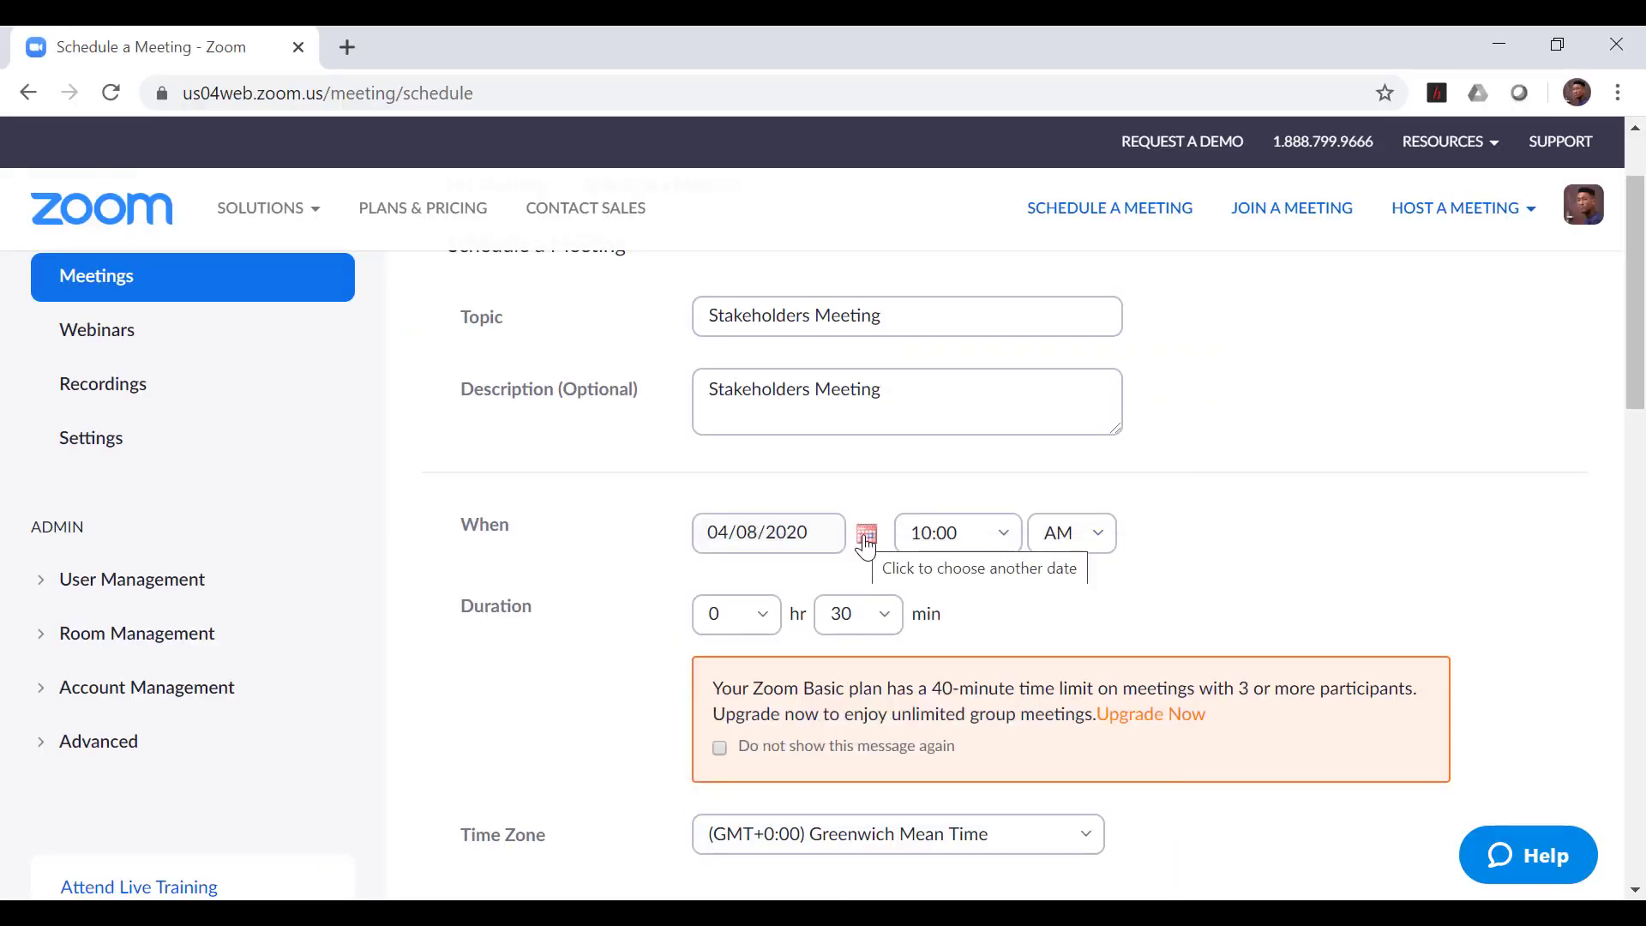
{"action": "left_click", "coordinate": [870, 538]}
{"action": "left_click", "coordinate": [815, 665]}
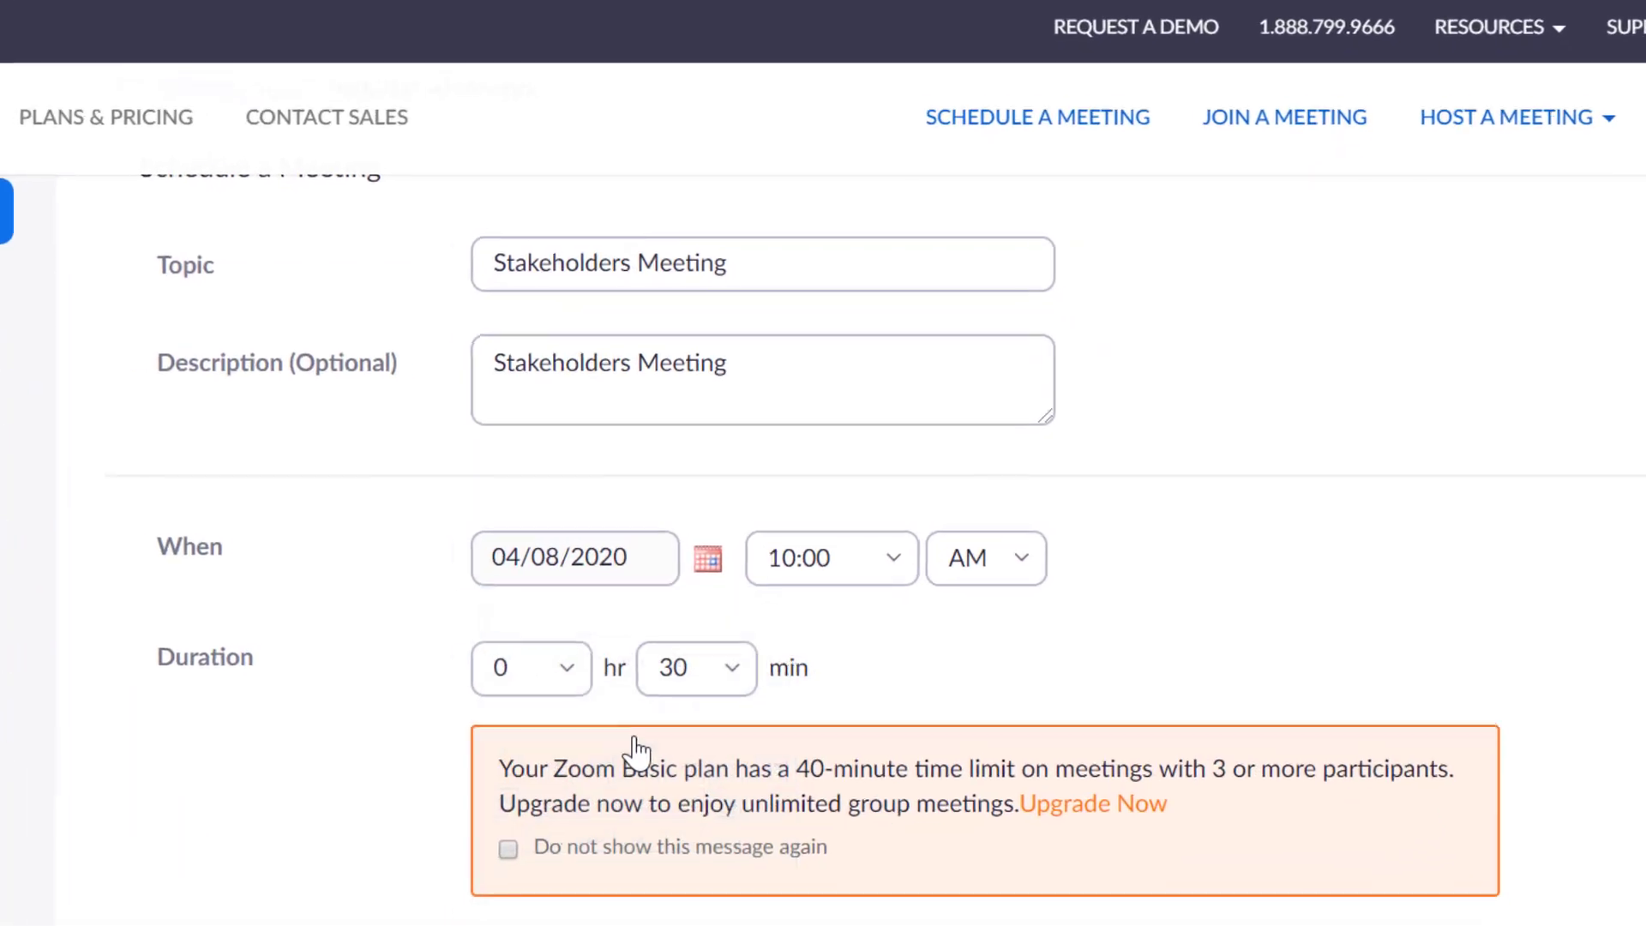
{"action": "left_click", "coordinate": [702, 566]}
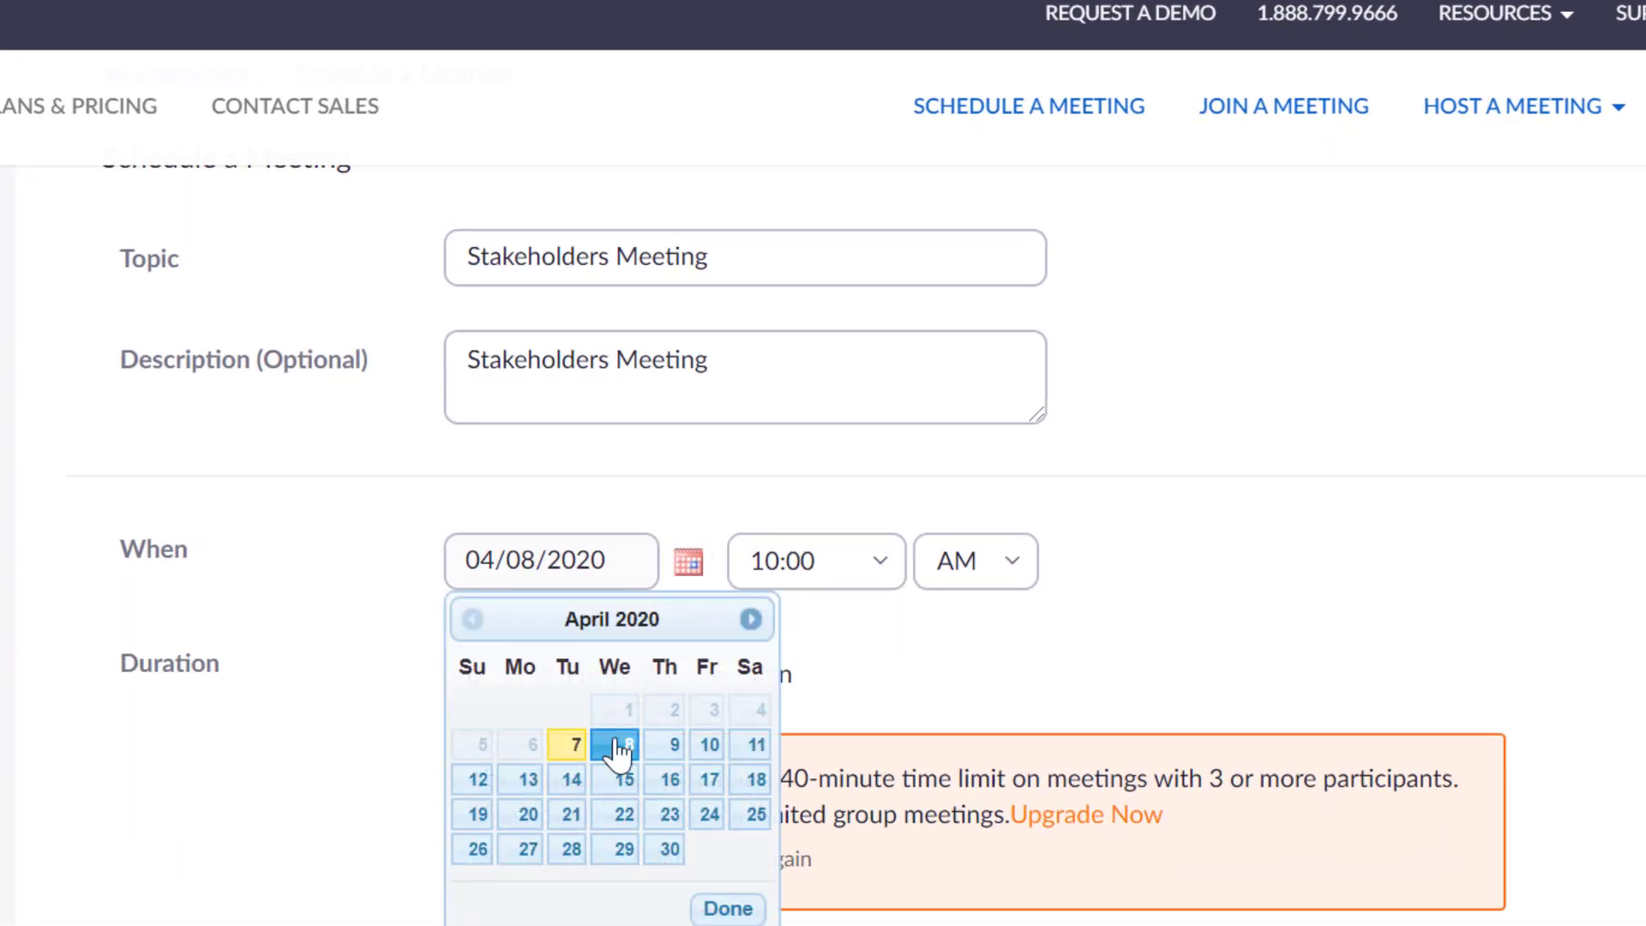
{"action": "left_click", "coordinate": [617, 639]}
Set the meeting's start time to 10:00 AM
{"action": "left_click", "coordinate": [830, 561]}
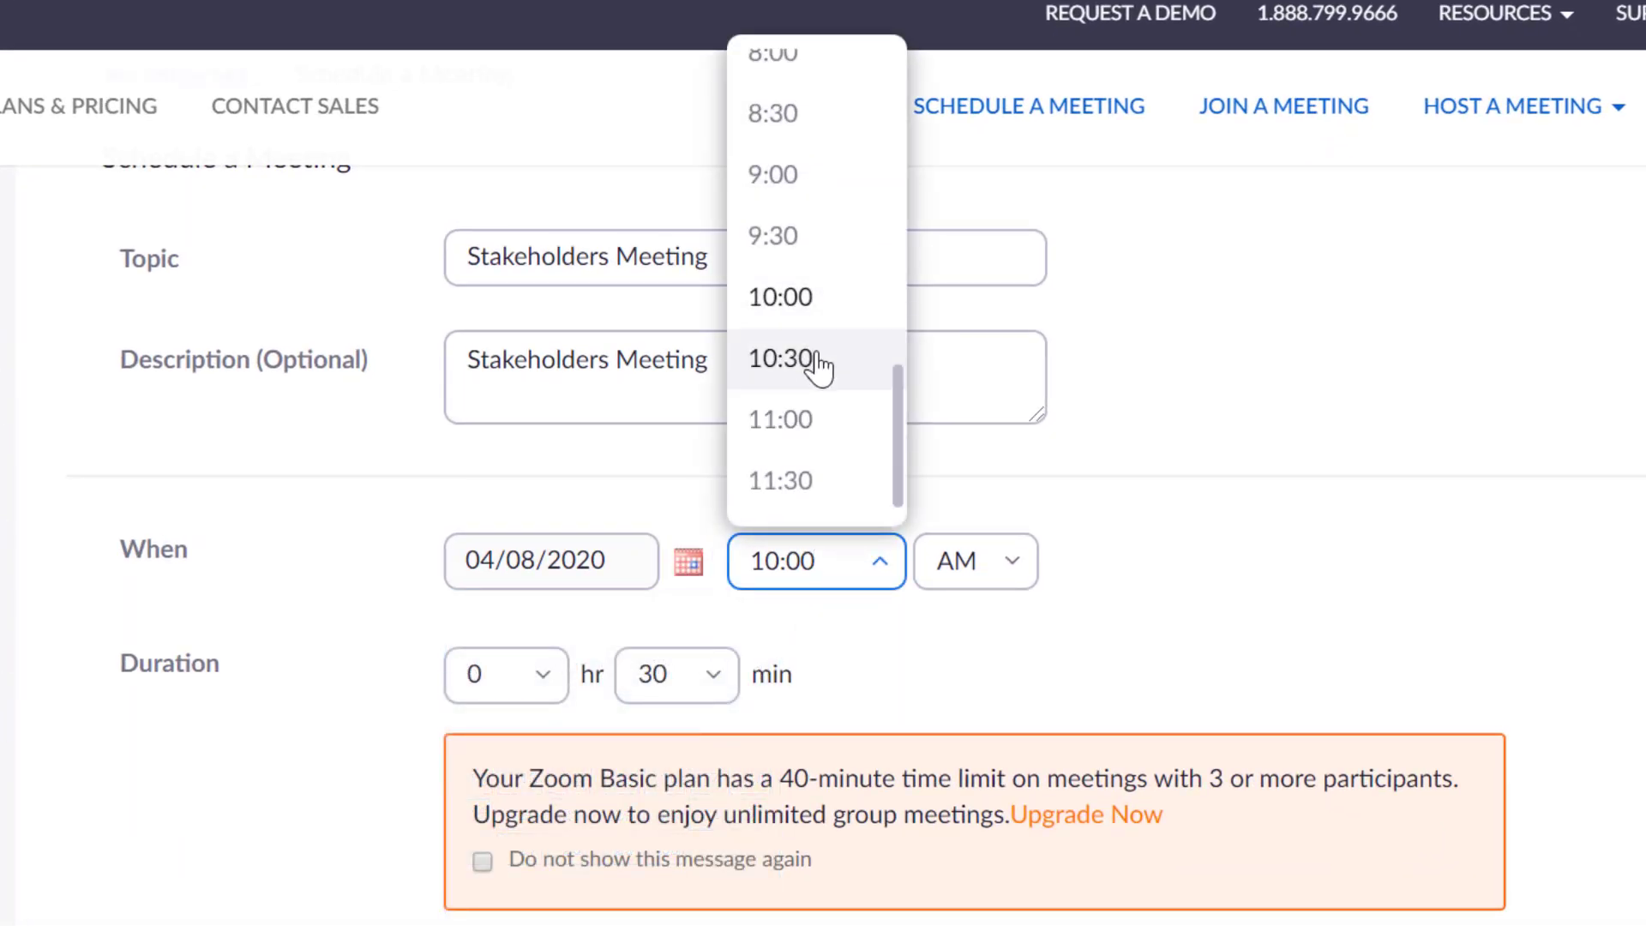
{"action": "left_click", "coordinate": [808, 324]}
{"action": "left_click", "coordinate": [953, 559]}
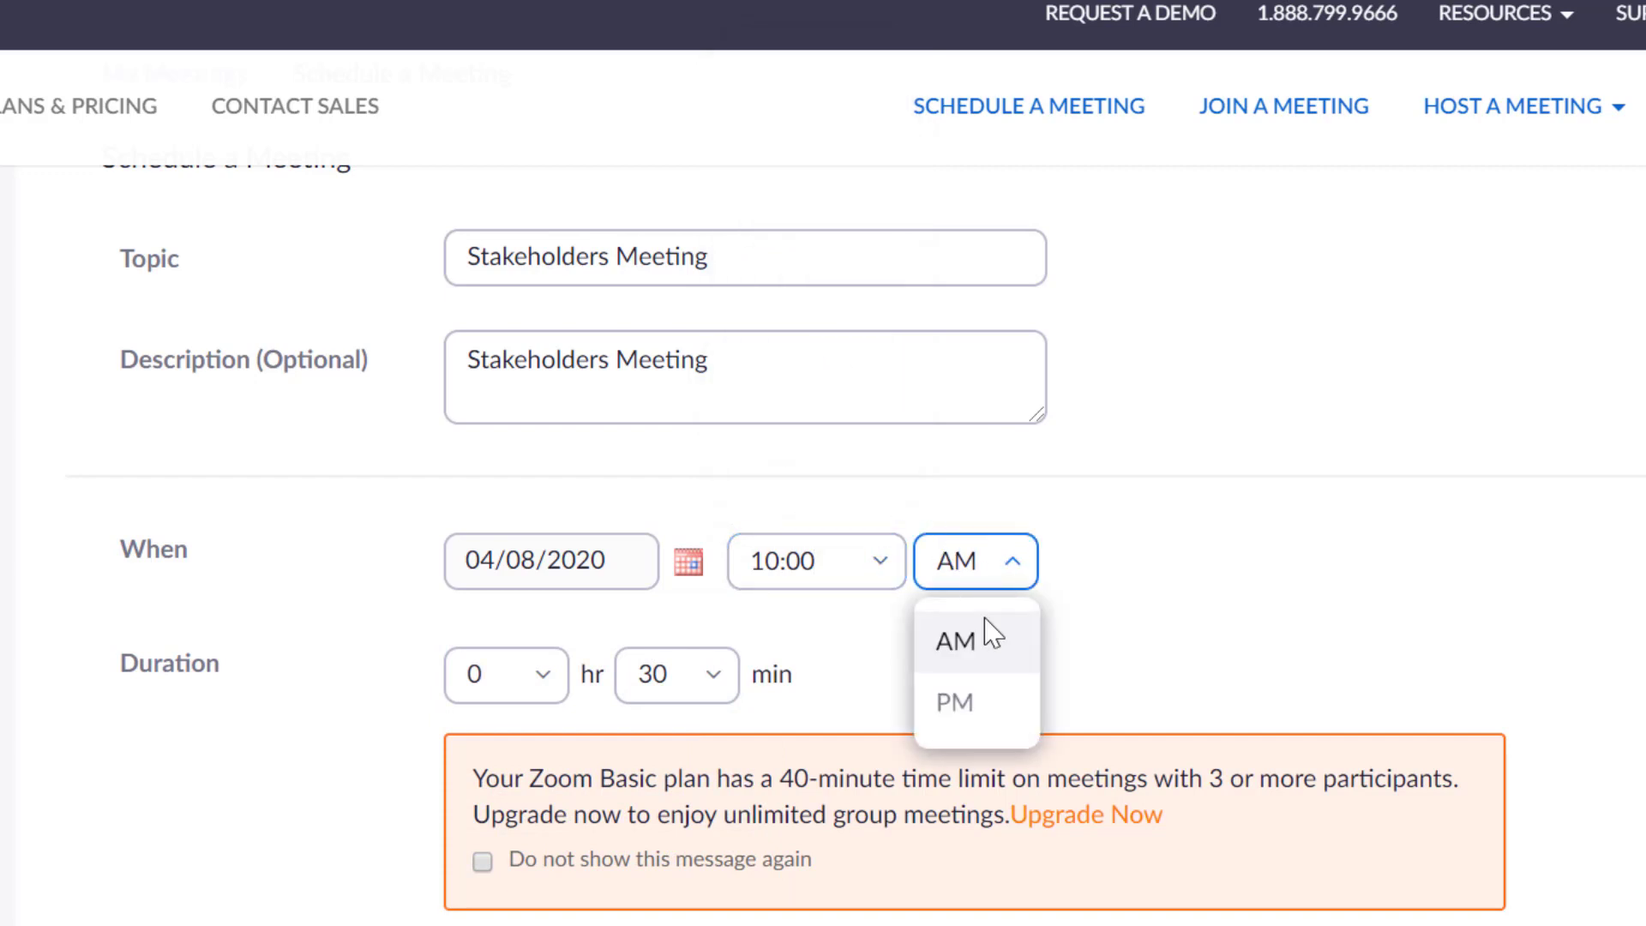
{"action": "left_click", "coordinate": [985, 639]}
{"action": "left_click", "coordinate": [1106, 613]}
Choose 30 minutes for the minutes part of the meeting's duration
{"action": "scroll", "coordinate": [1106, 610], "scroll_direction": "down", "scroll_amount": 4}
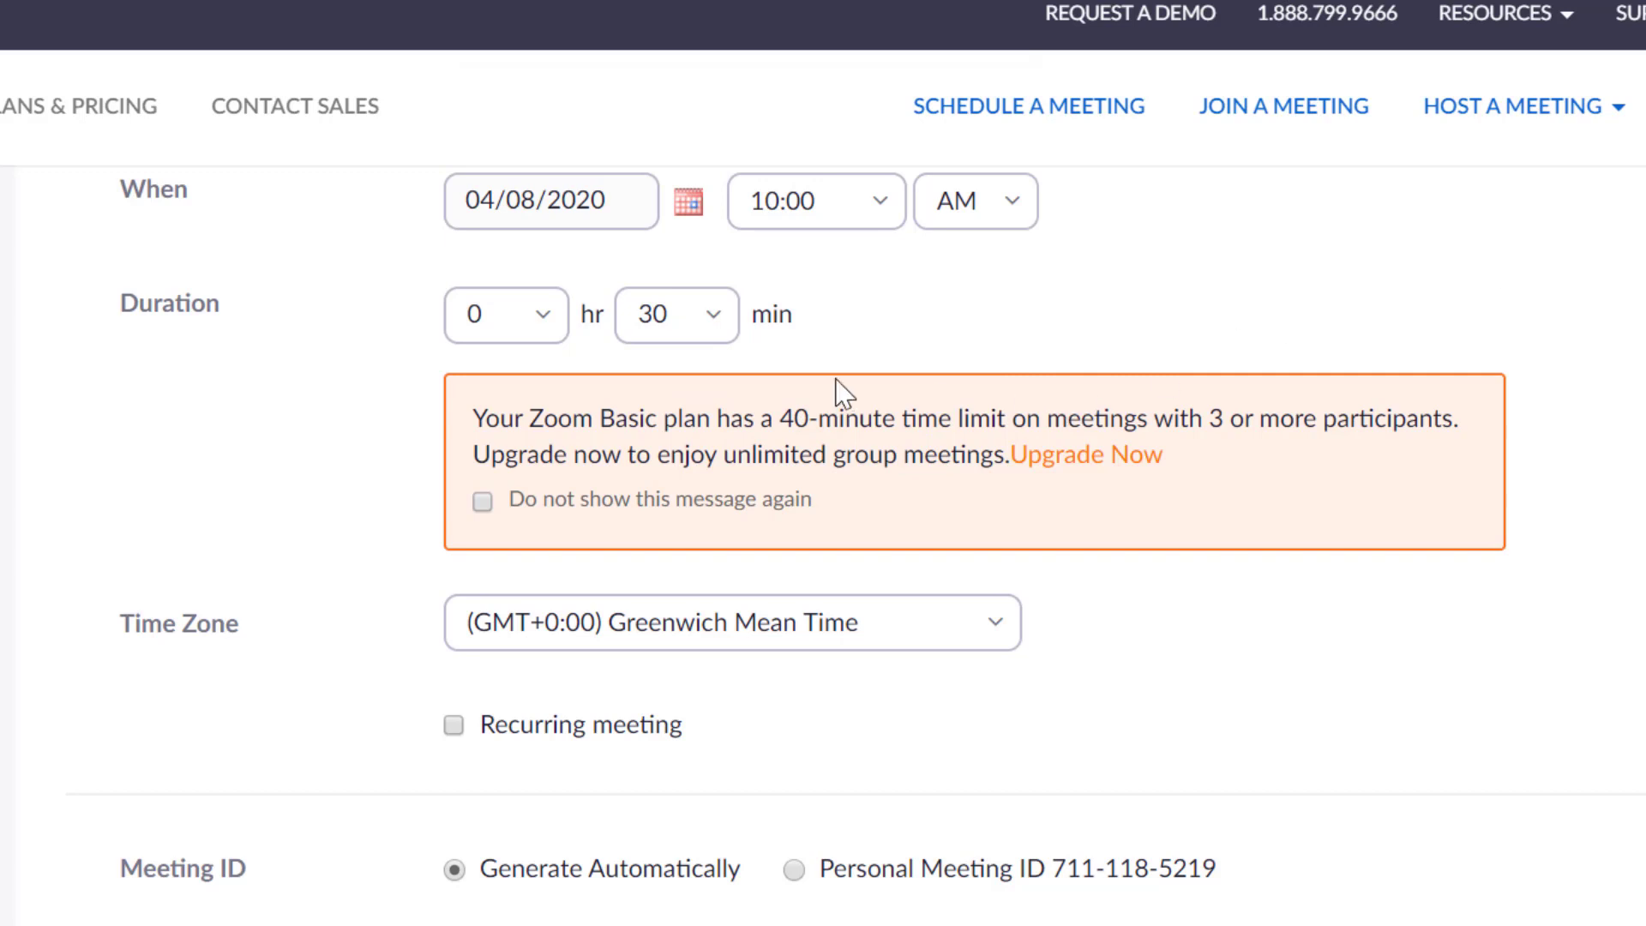
{"action": "left_click", "coordinate": [698, 323]}
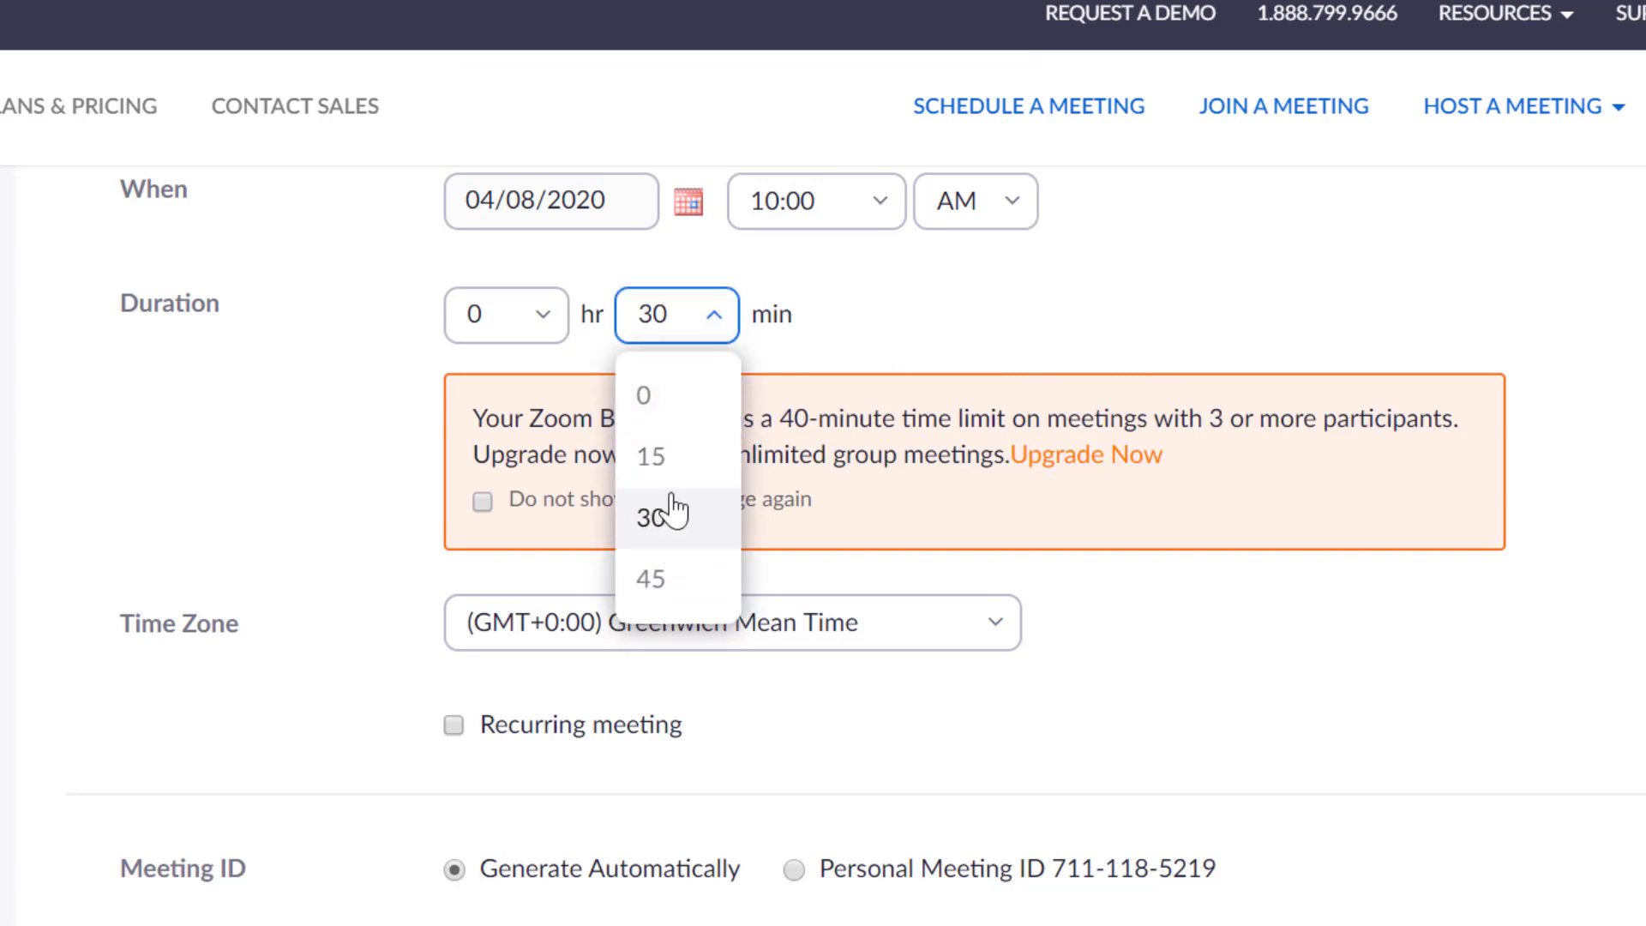
{"action": "left_click", "coordinate": [759, 410]}
{"action": "scroll", "coordinate": [790, 421], "scroll_direction": "up", "scroll_amount": 2}
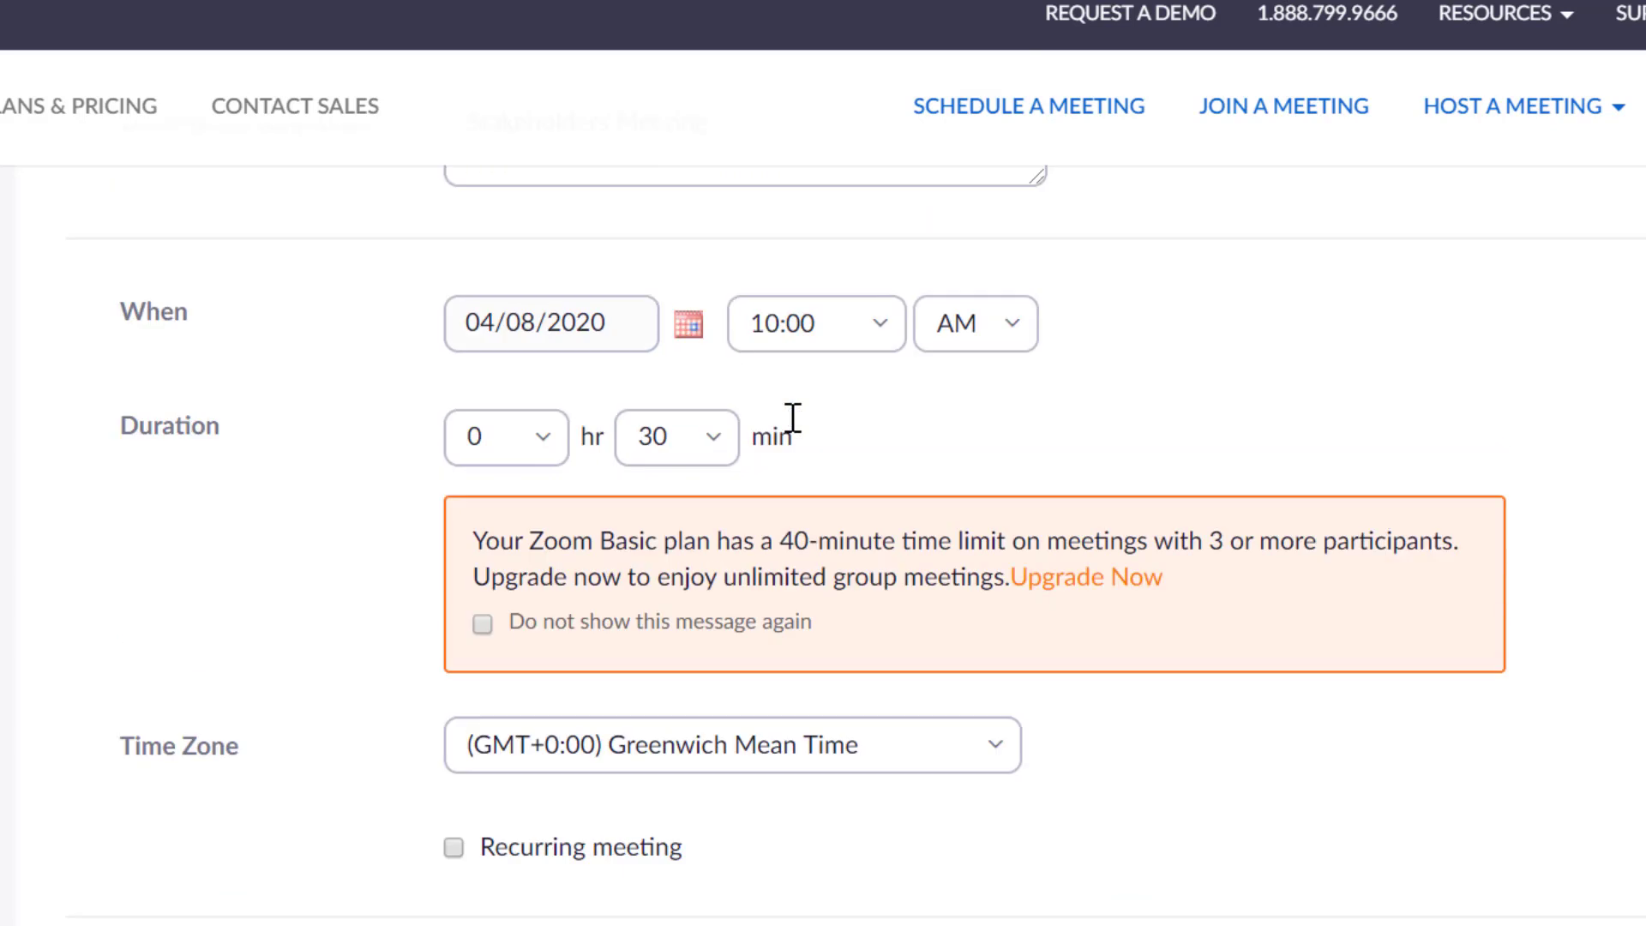
Set the meeting's time zone to (GMT+0:00) Greenwich Mean Time
{"action": "scroll", "coordinate": [824, 595], "scroll_direction": "down", "scroll_amount": 2}
{"action": "scroll", "coordinate": [825, 592], "scroll_direction": "down", "scroll_amount": 2}
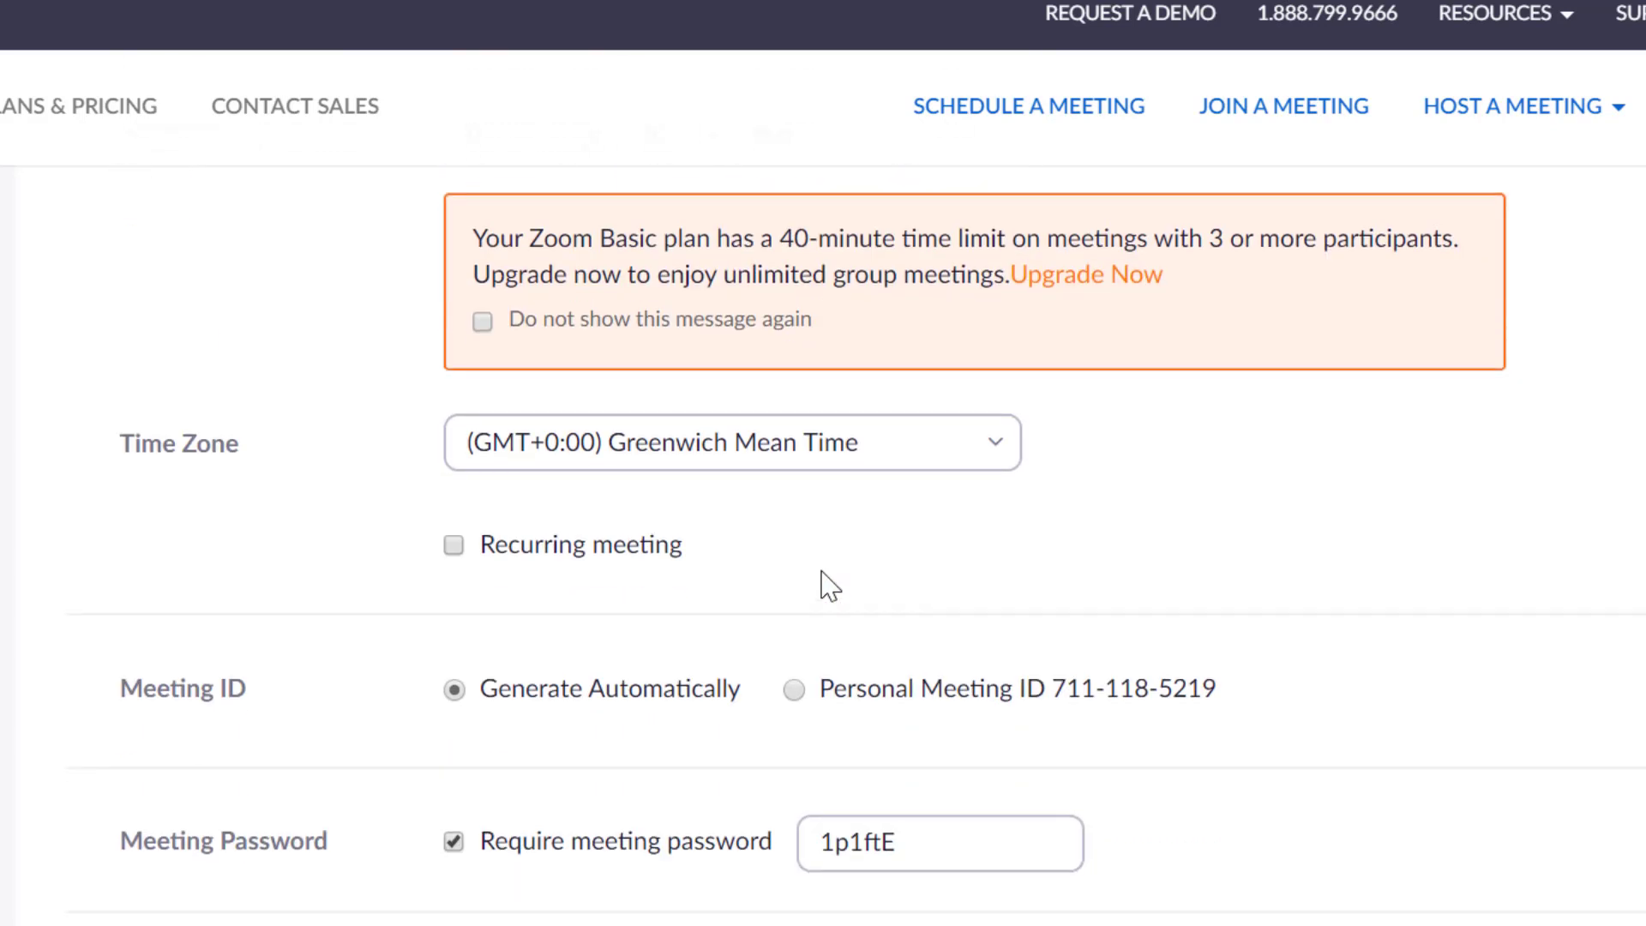
{"action": "left_click", "coordinate": [940, 452]}
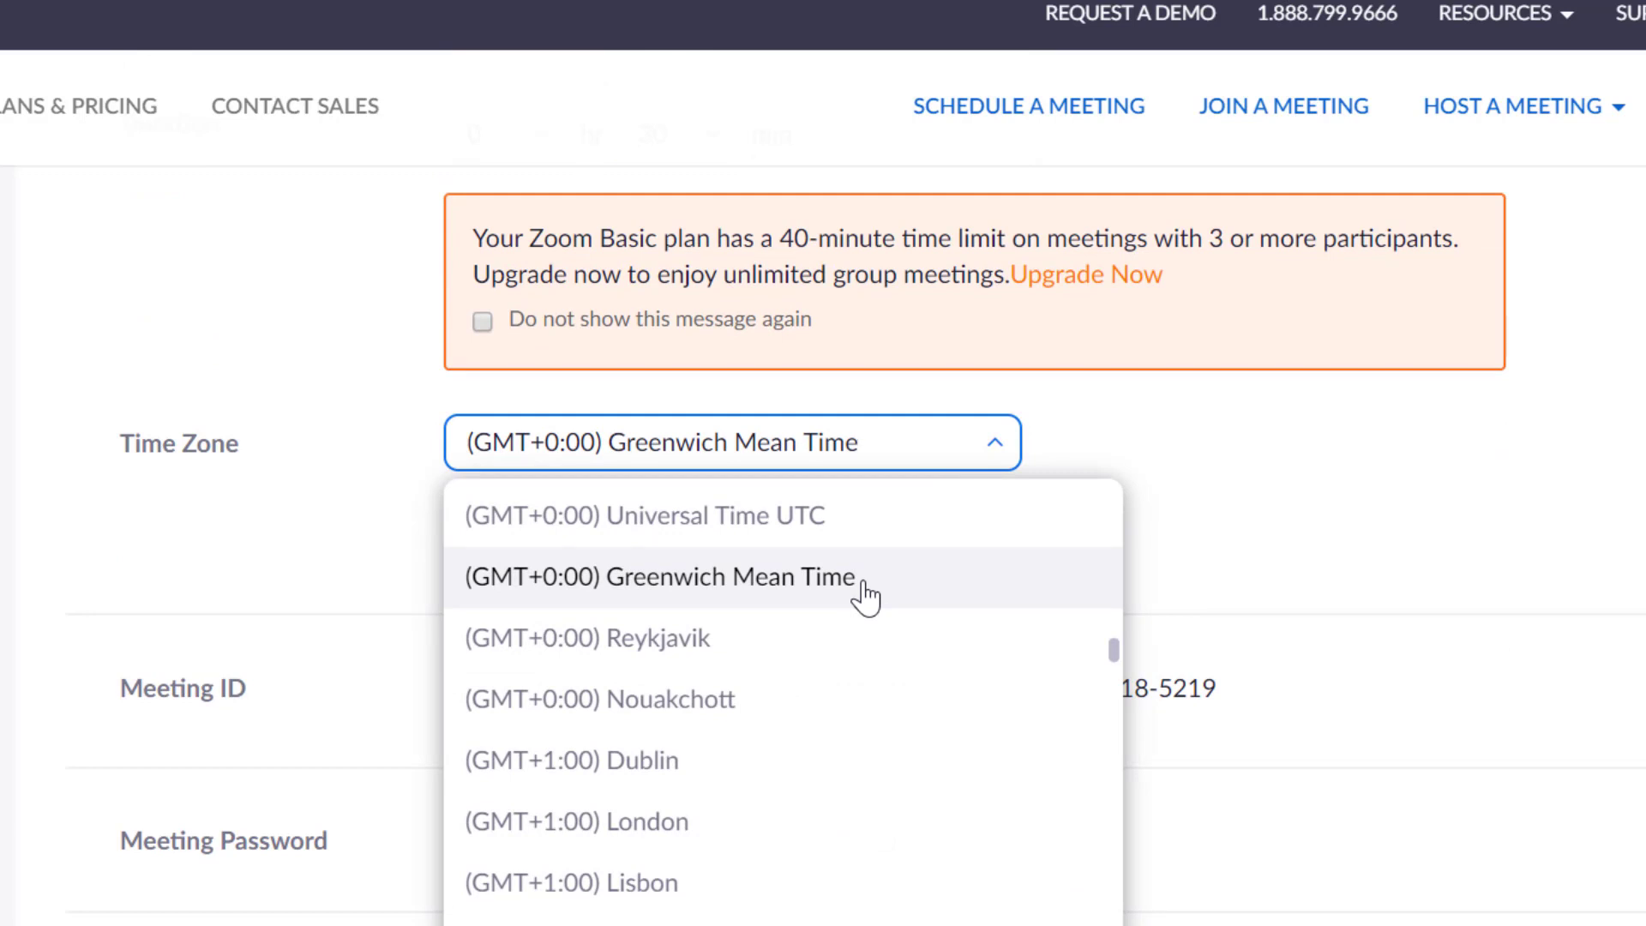
{"action": "left_click", "coordinate": [694, 589]}
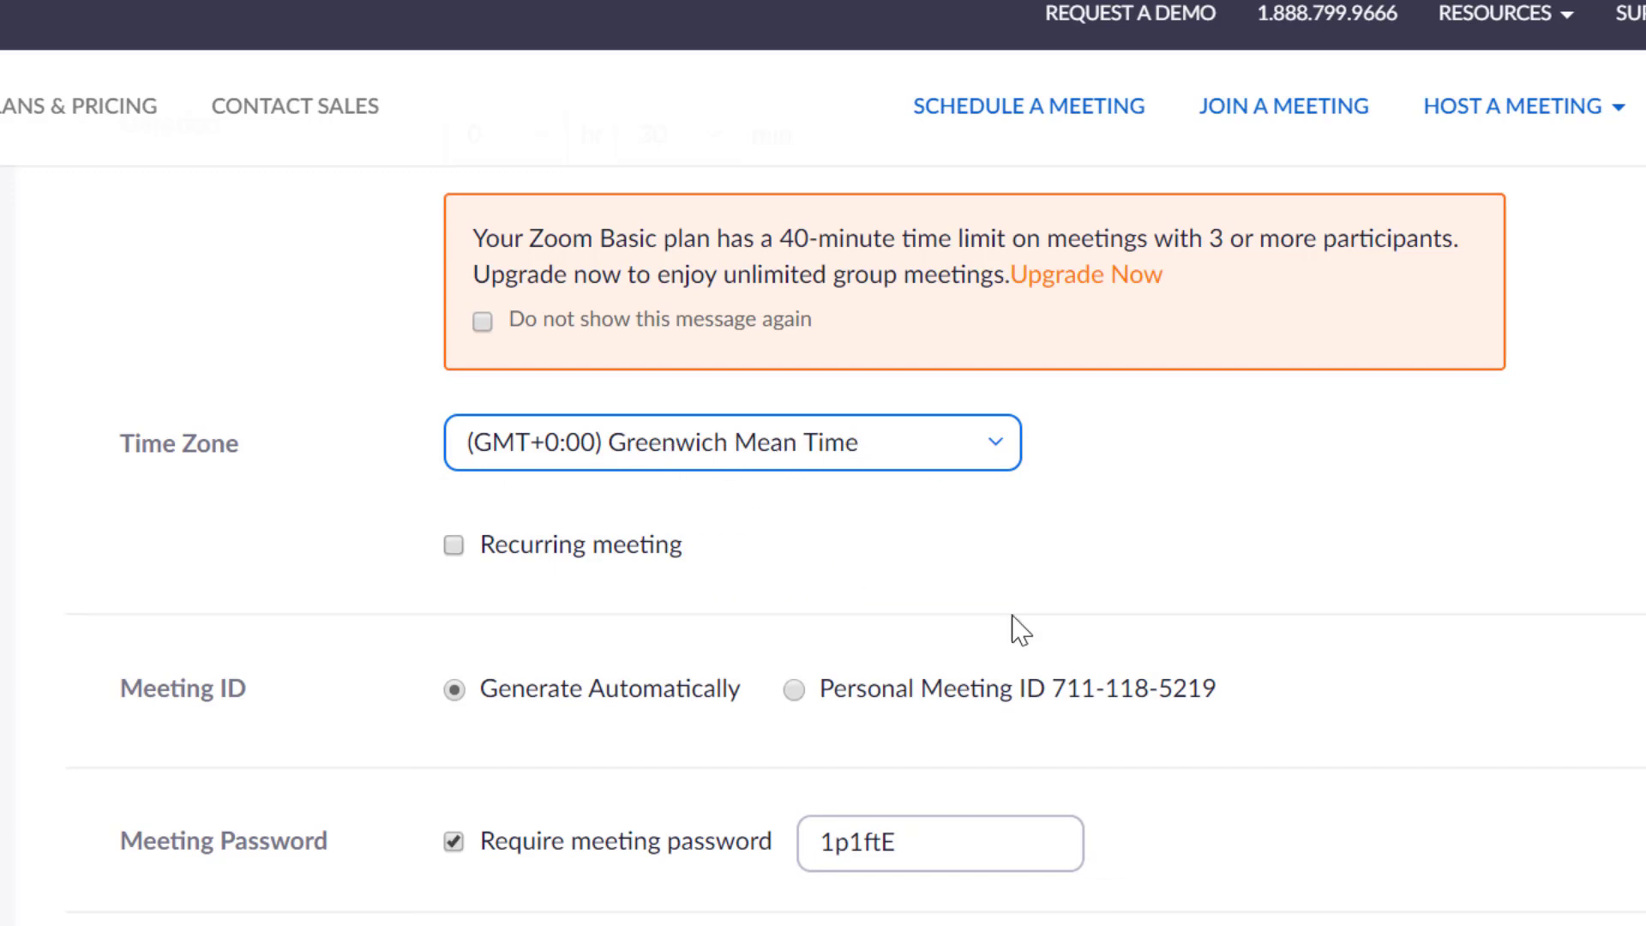
Enable the recurring meeting option to show its recurrence settings and disable it again
{"action": "left_click", "coordinate": [614, 553]}
{"action": "scroll", "coordinate": [497, 558], "scroll_direction": "down", "scroll_amount": 2}
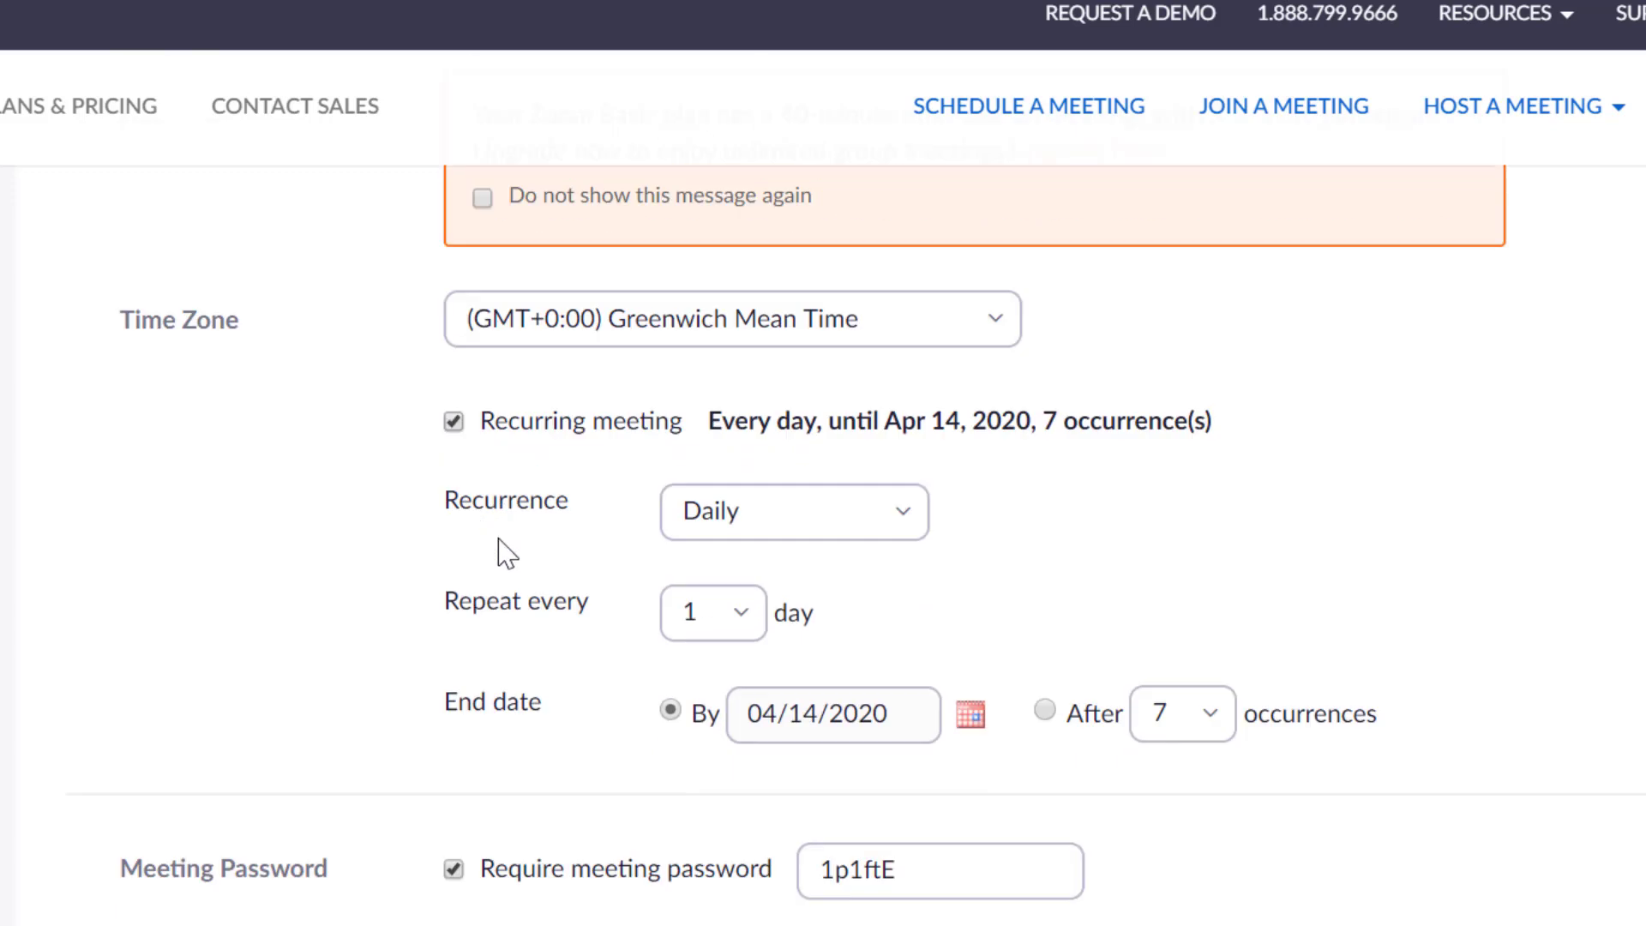
{"action": "left_click", "coordinate": [457, 376]}
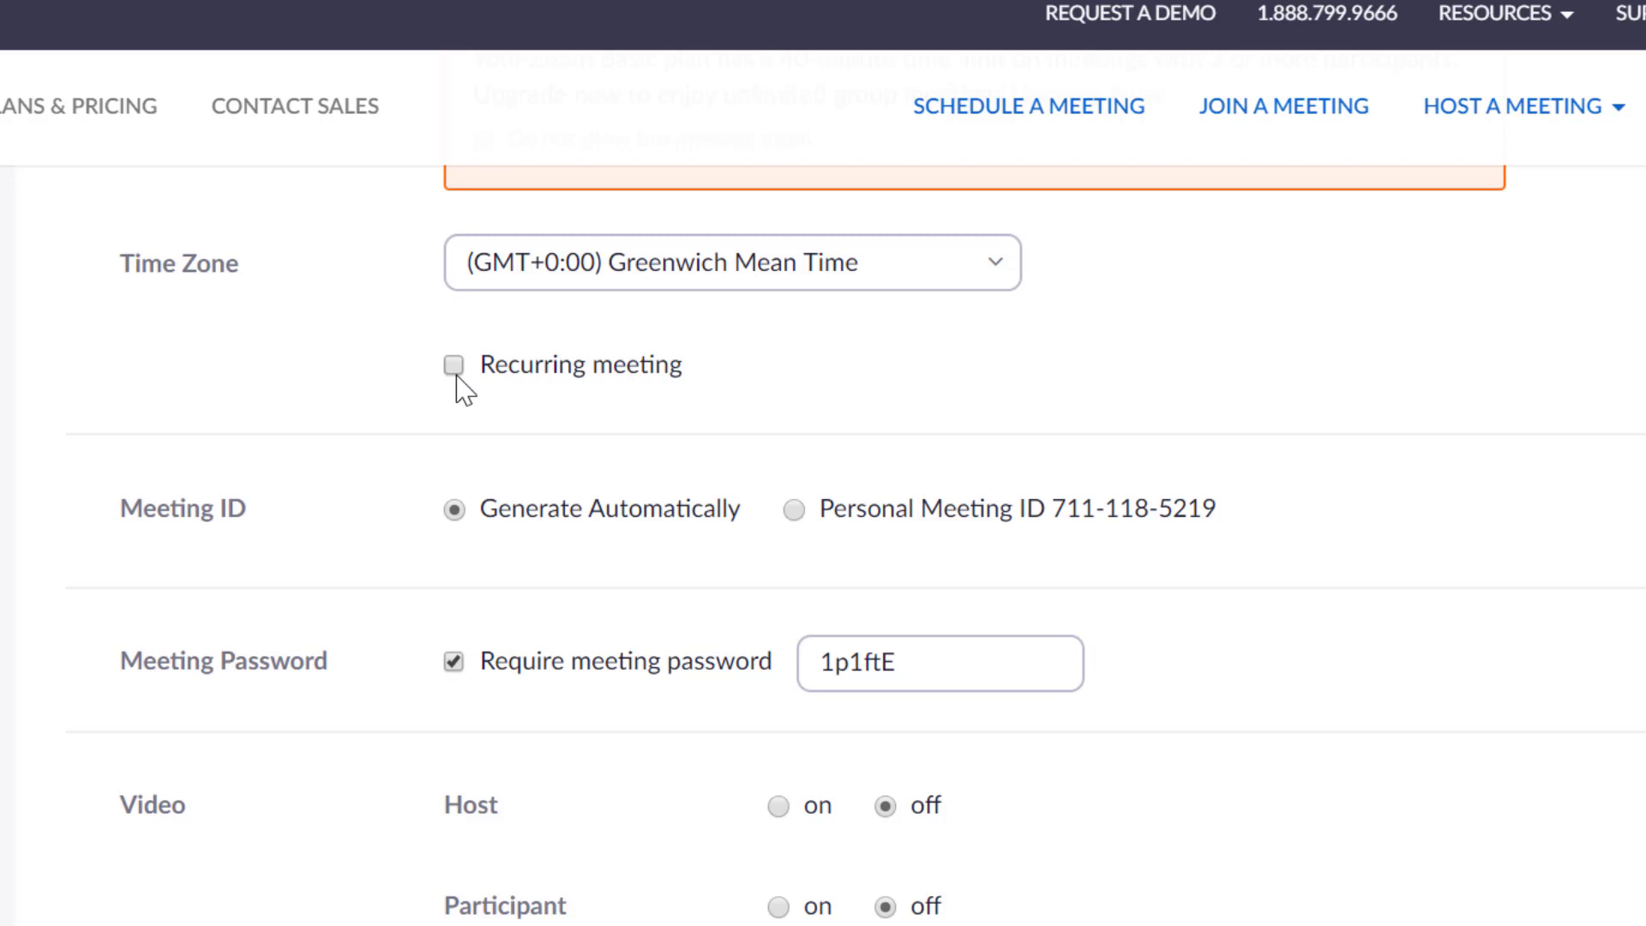
Try a daily recurring meeting with the end date 04/10/2020, and turn the recurrence back off
{"action": "scroll", "coordinate": [457, 382], "scroll_direction": "up", "scroll_amount": 8}
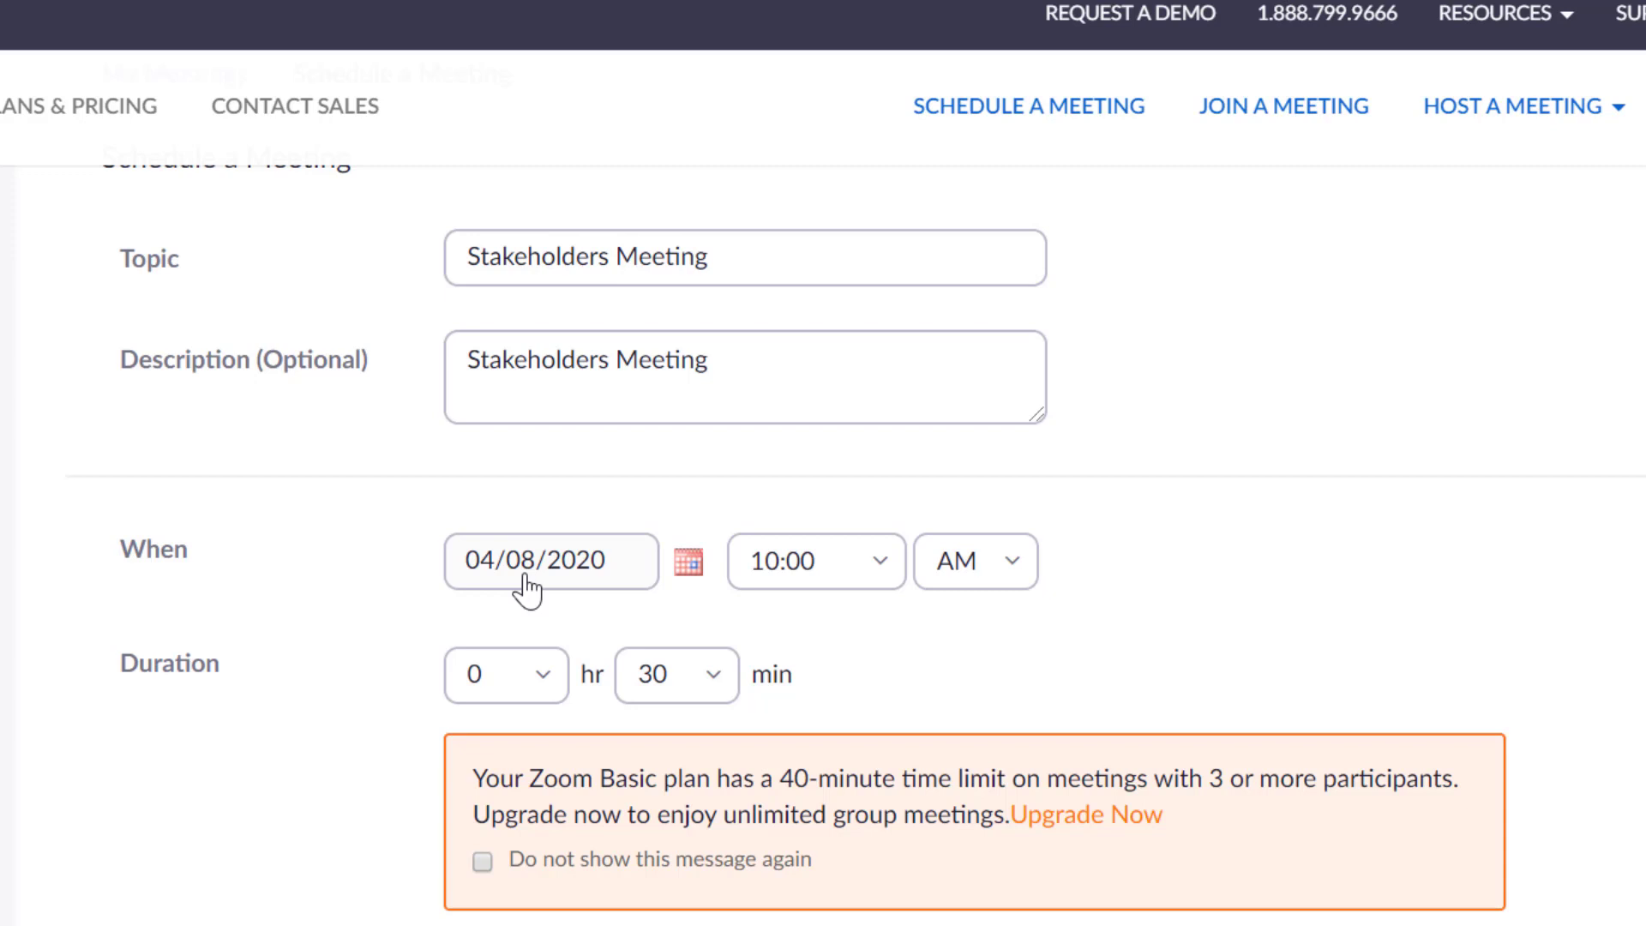
{"action": "scroll", "coordinate": [526, 589], "scroll_direction": "down", "scroll_amount": 6}
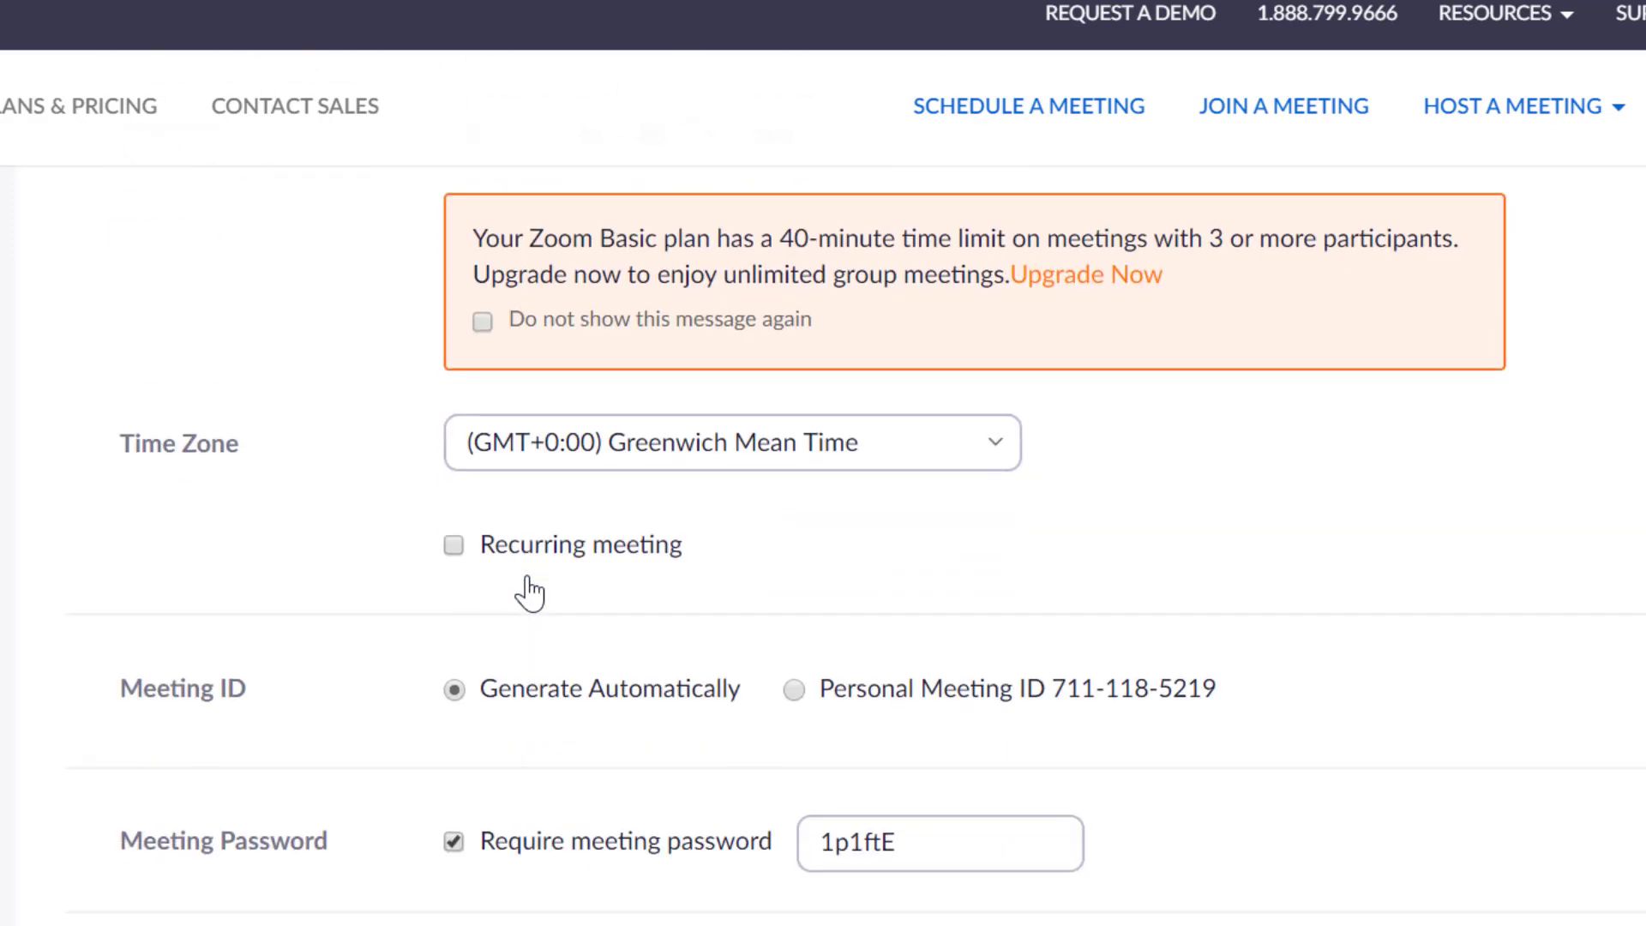
{"action": "left_click", "coordinate": [454, 547]}
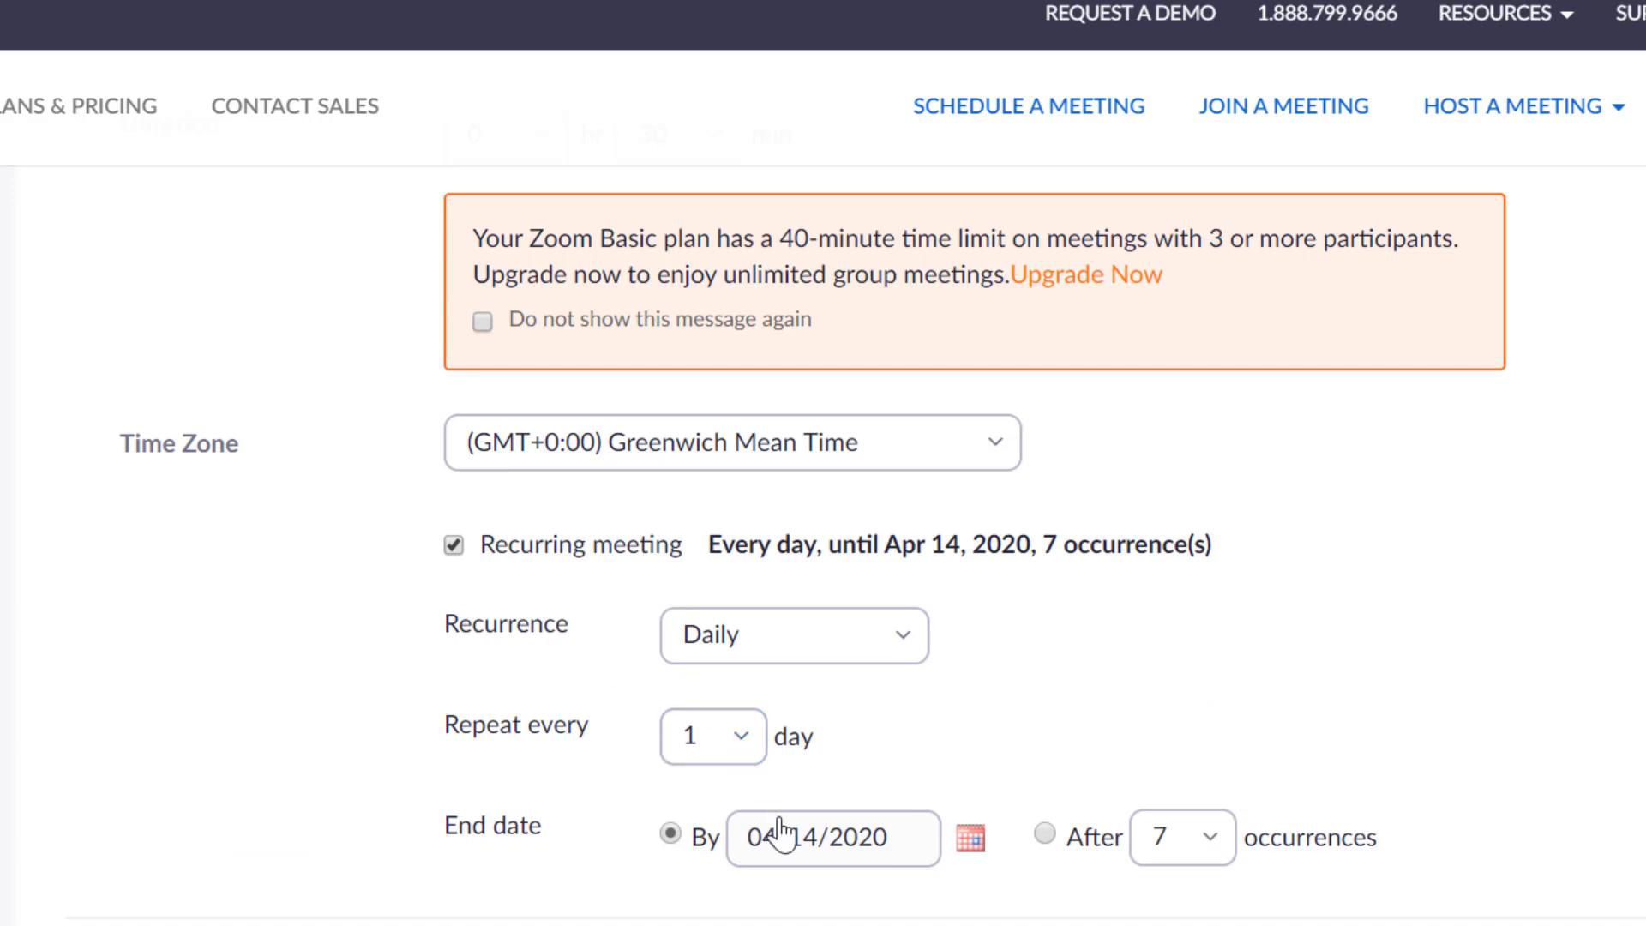
{"action": "left_click", "coordinate": [971, 840]}
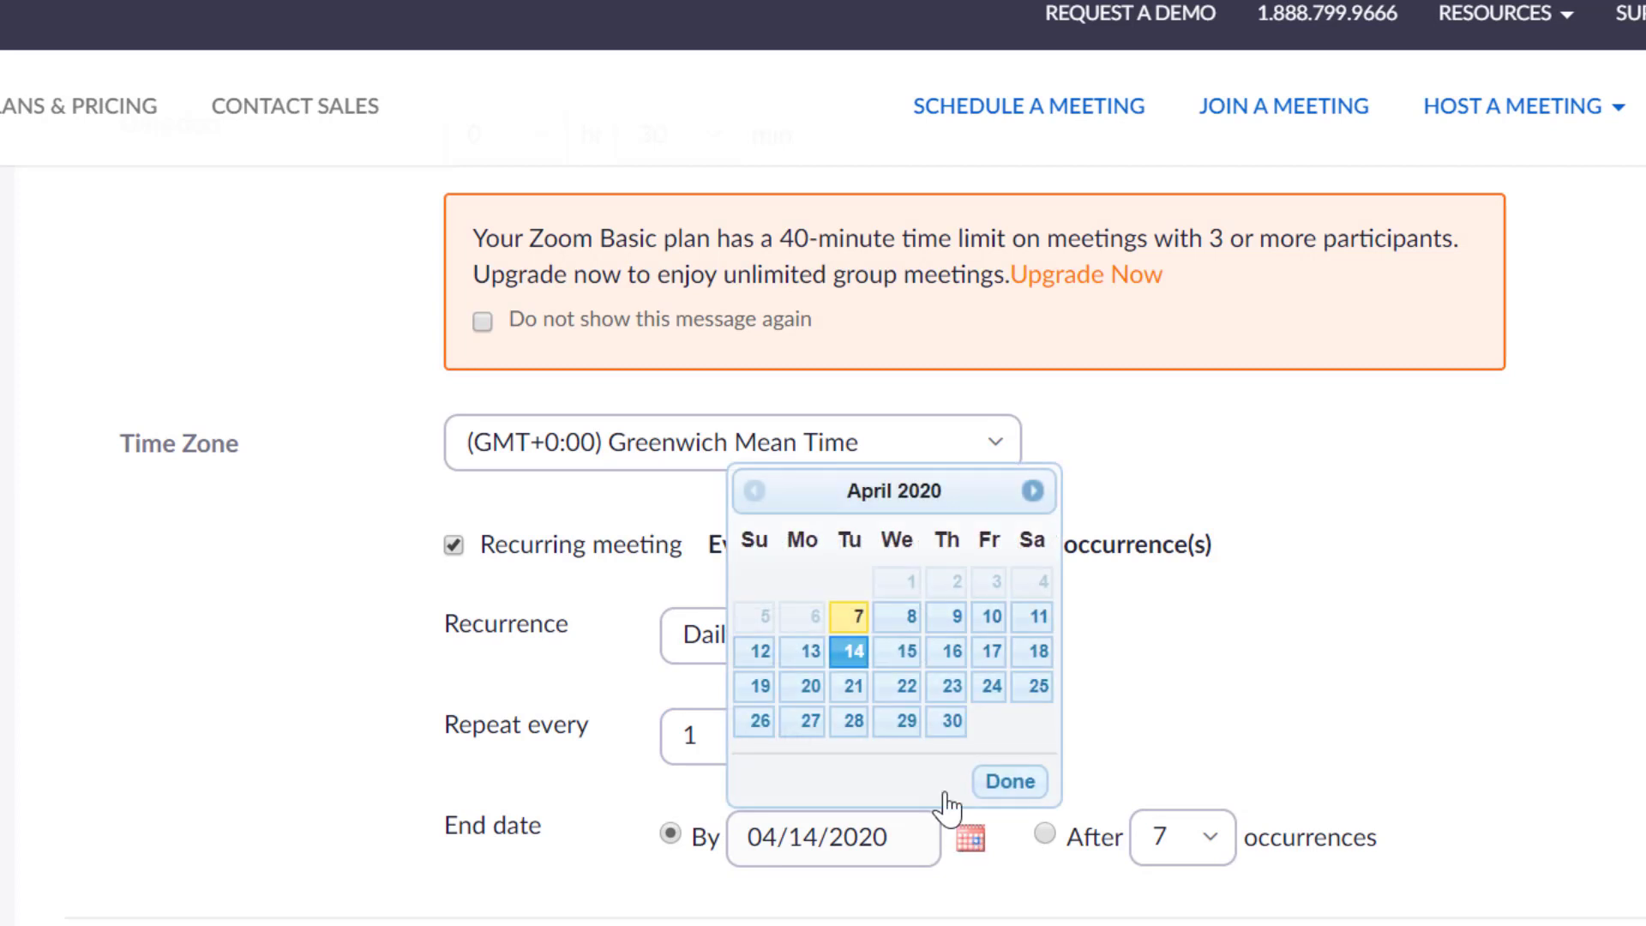
{"action": "left_click", "coordinate": [991, 618]}
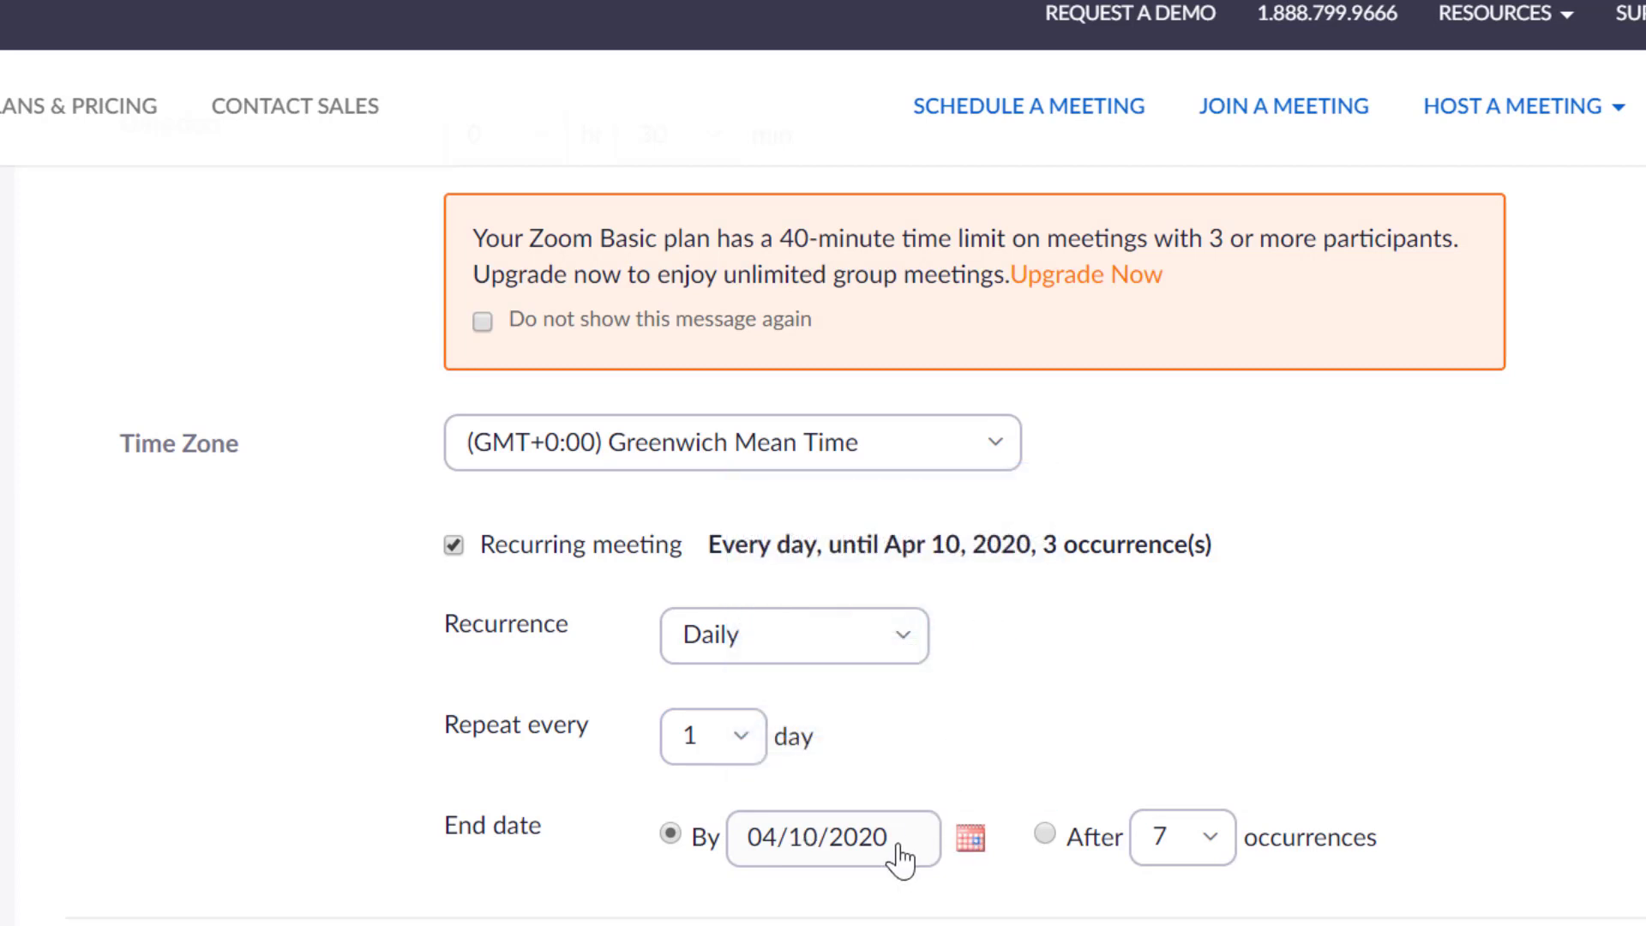
{"action": "left_click", "coordinate": [453, 546]}
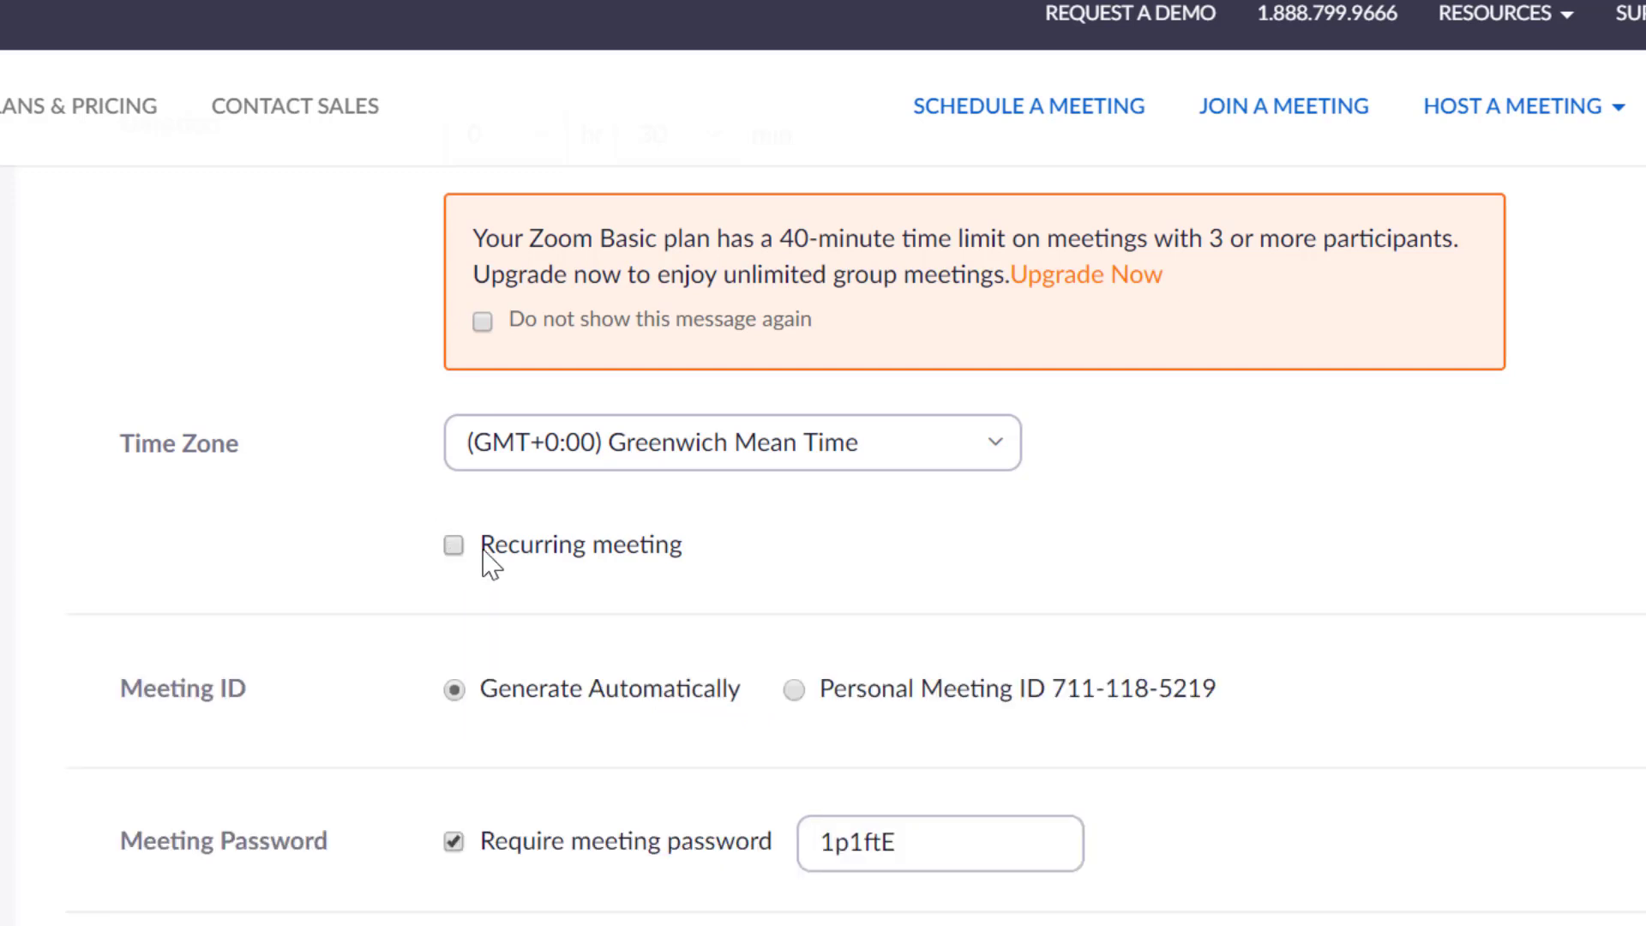
Enable join before host and mute participants upon entry in the meeting options, and save the scheduled meeting
{"action": "scroll", "coordinate": [485, 563], "scroll_direction": "down", "scroll_amount": 2}
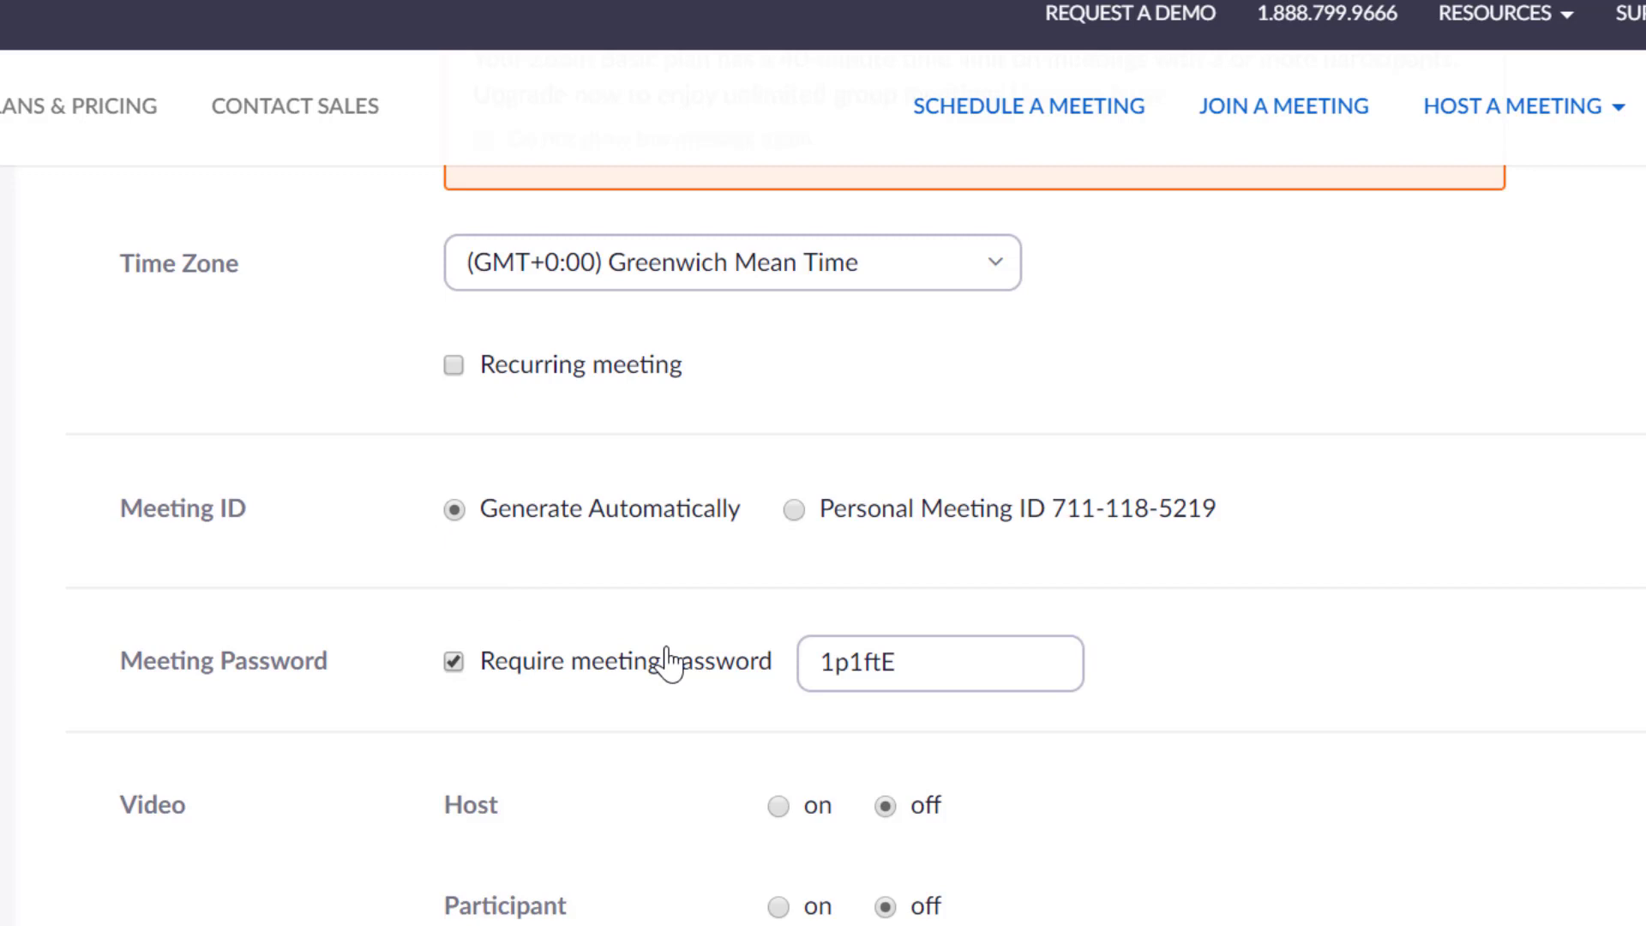
{"action": "scroll", "coordinate": [614, 694], "scroll_direction": "down", "scroll_amount": 4}
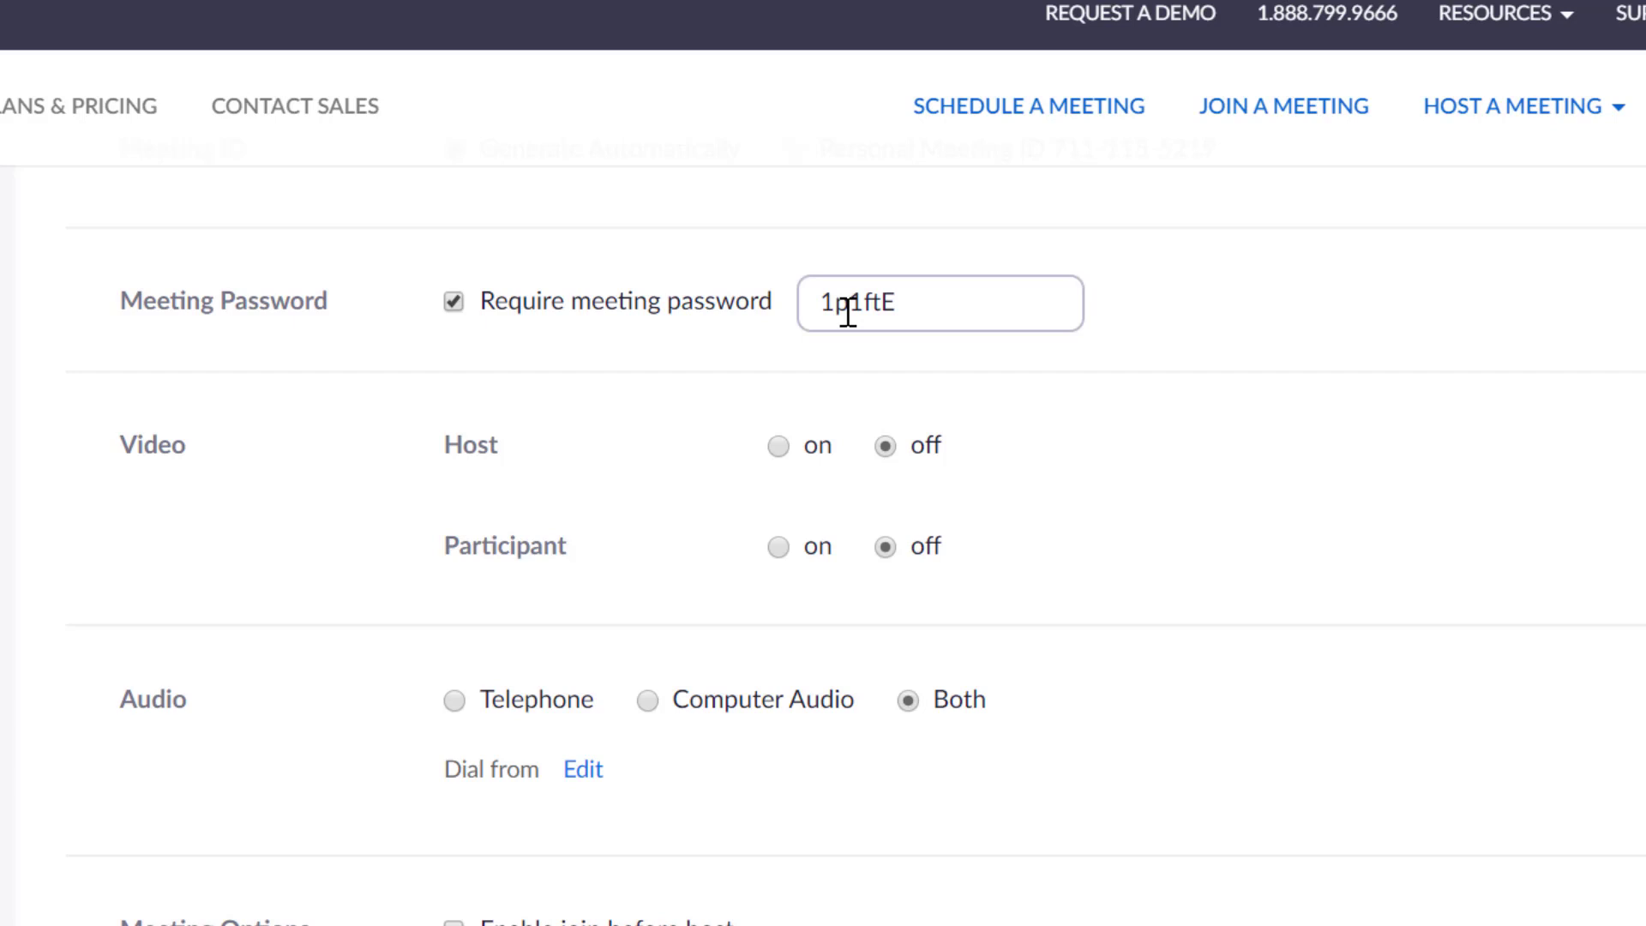
{"action": "scroll", "coordinate": [724, 475], "scroll_direction": "down", "scroll_amount": 4}
{"action": "scroll", "coordinate": [737, 467], "scroll_direction": "up", "scroll_amount": 4}
{"action": "scroll", "coordinate": [1003, 532], "scroll_direction": "down", "scroll_amount": 2}
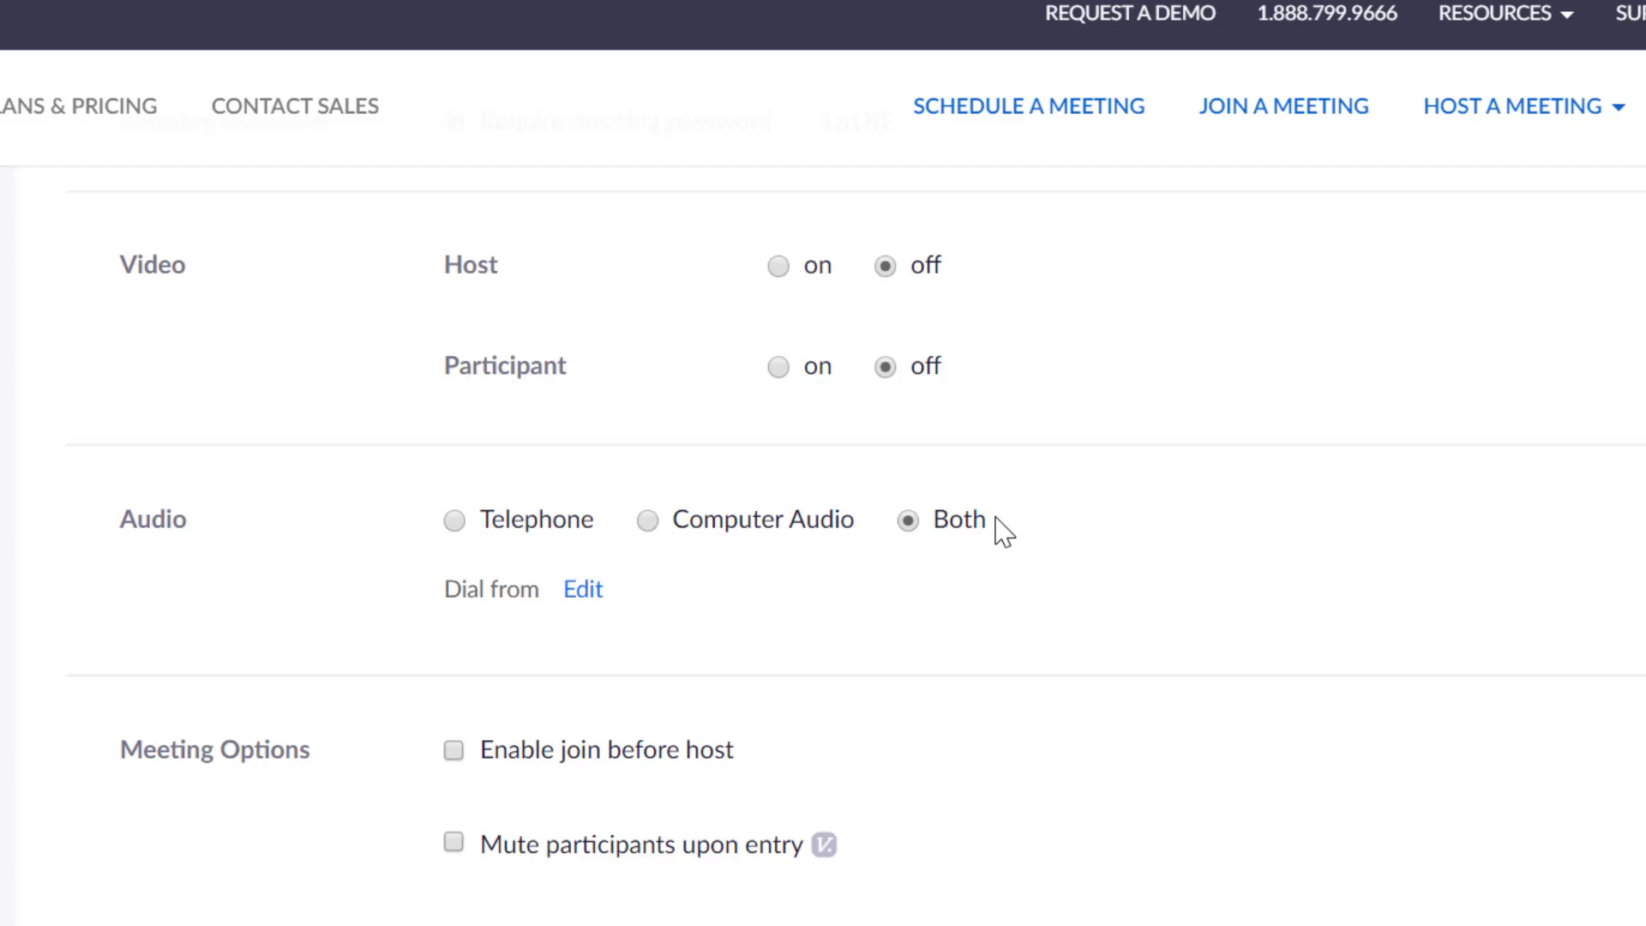
{"action": "scroll", "coordinate": [1003, 532], "scroll_direction": "down", "scroll_amount": 2}
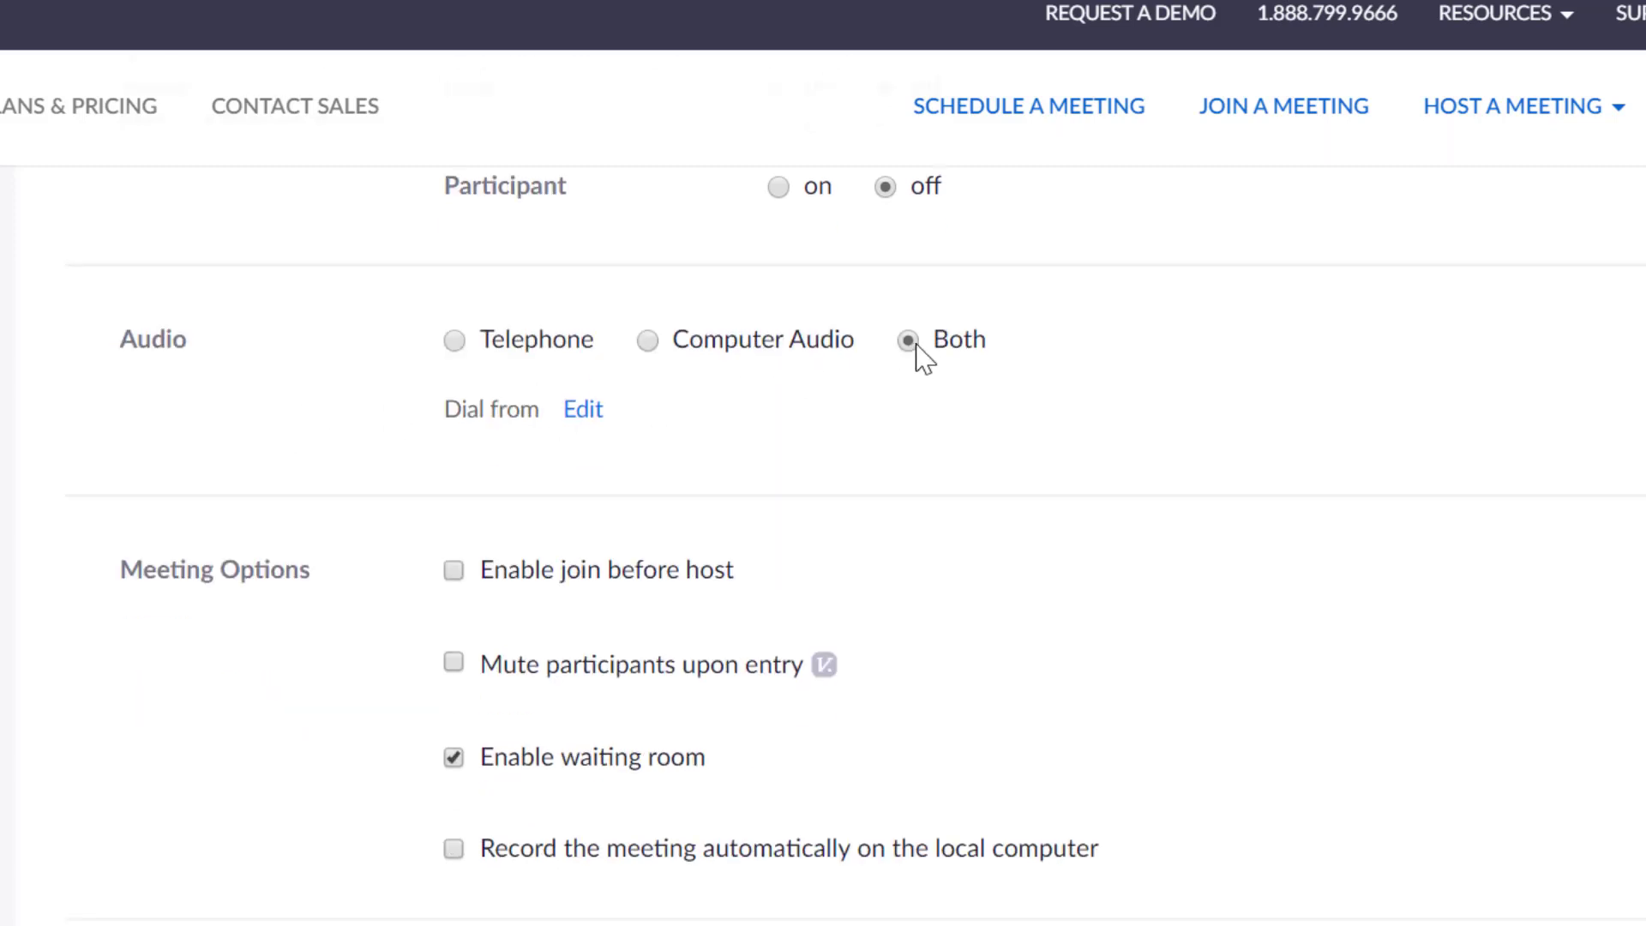
{"action": "scroll", "coordinate": [896, 471], "scroll_direction": "down", "scroll_amount": 4}
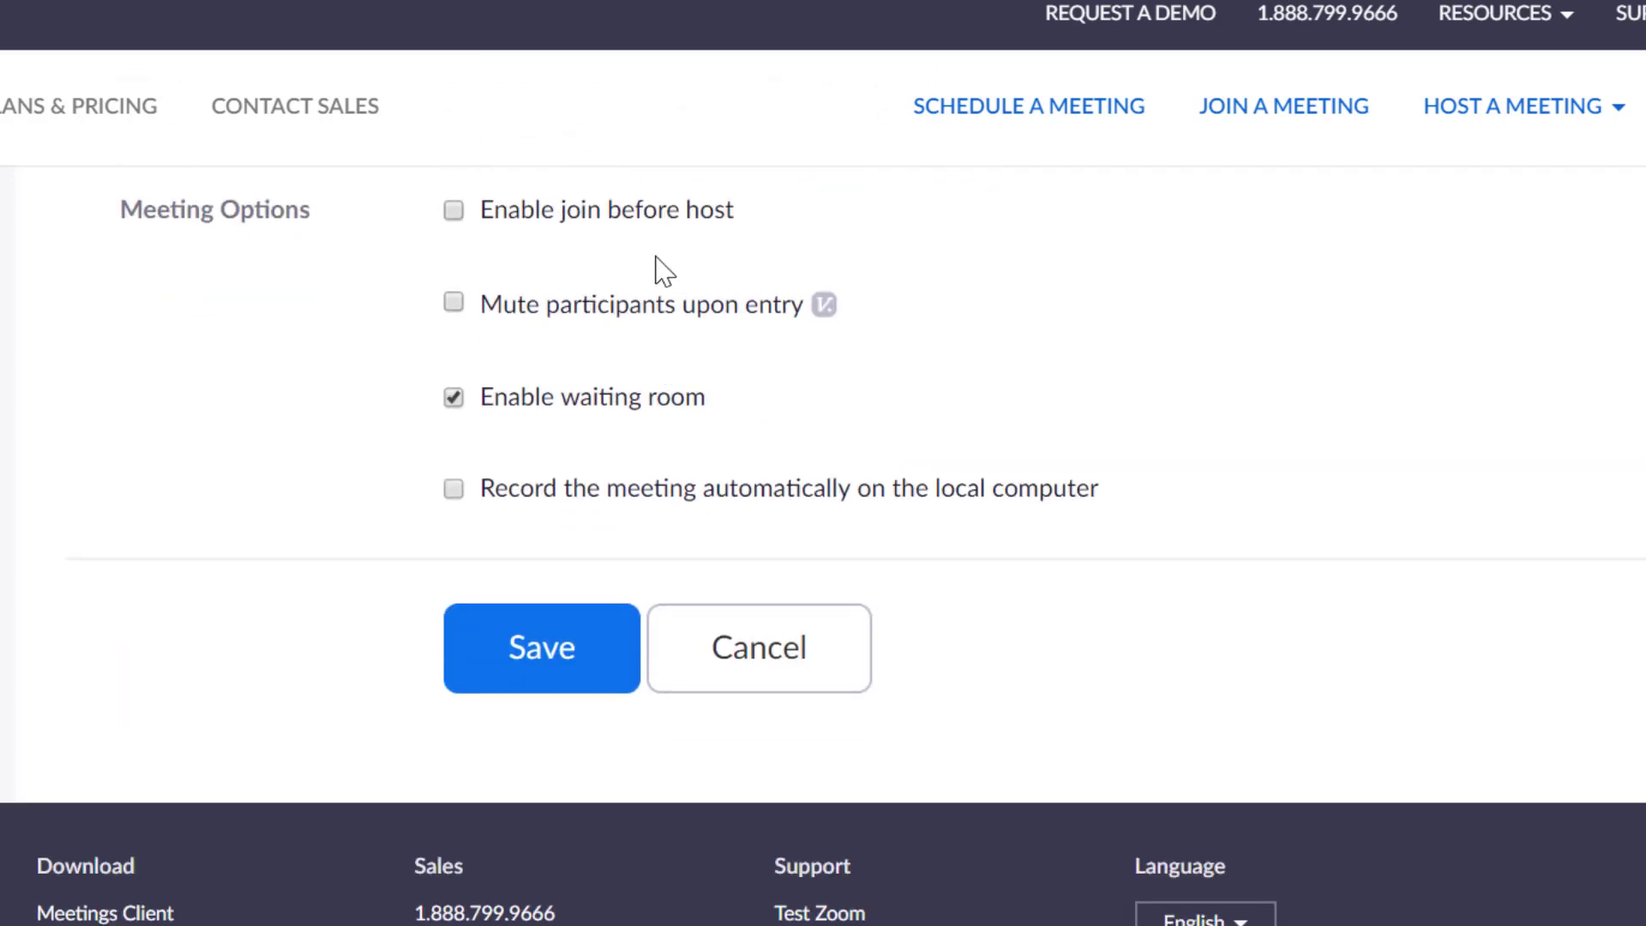
{"action": "scroll", "coordinate": [686, 307], "scroll_direction": "up", "scroll_amount": 2}
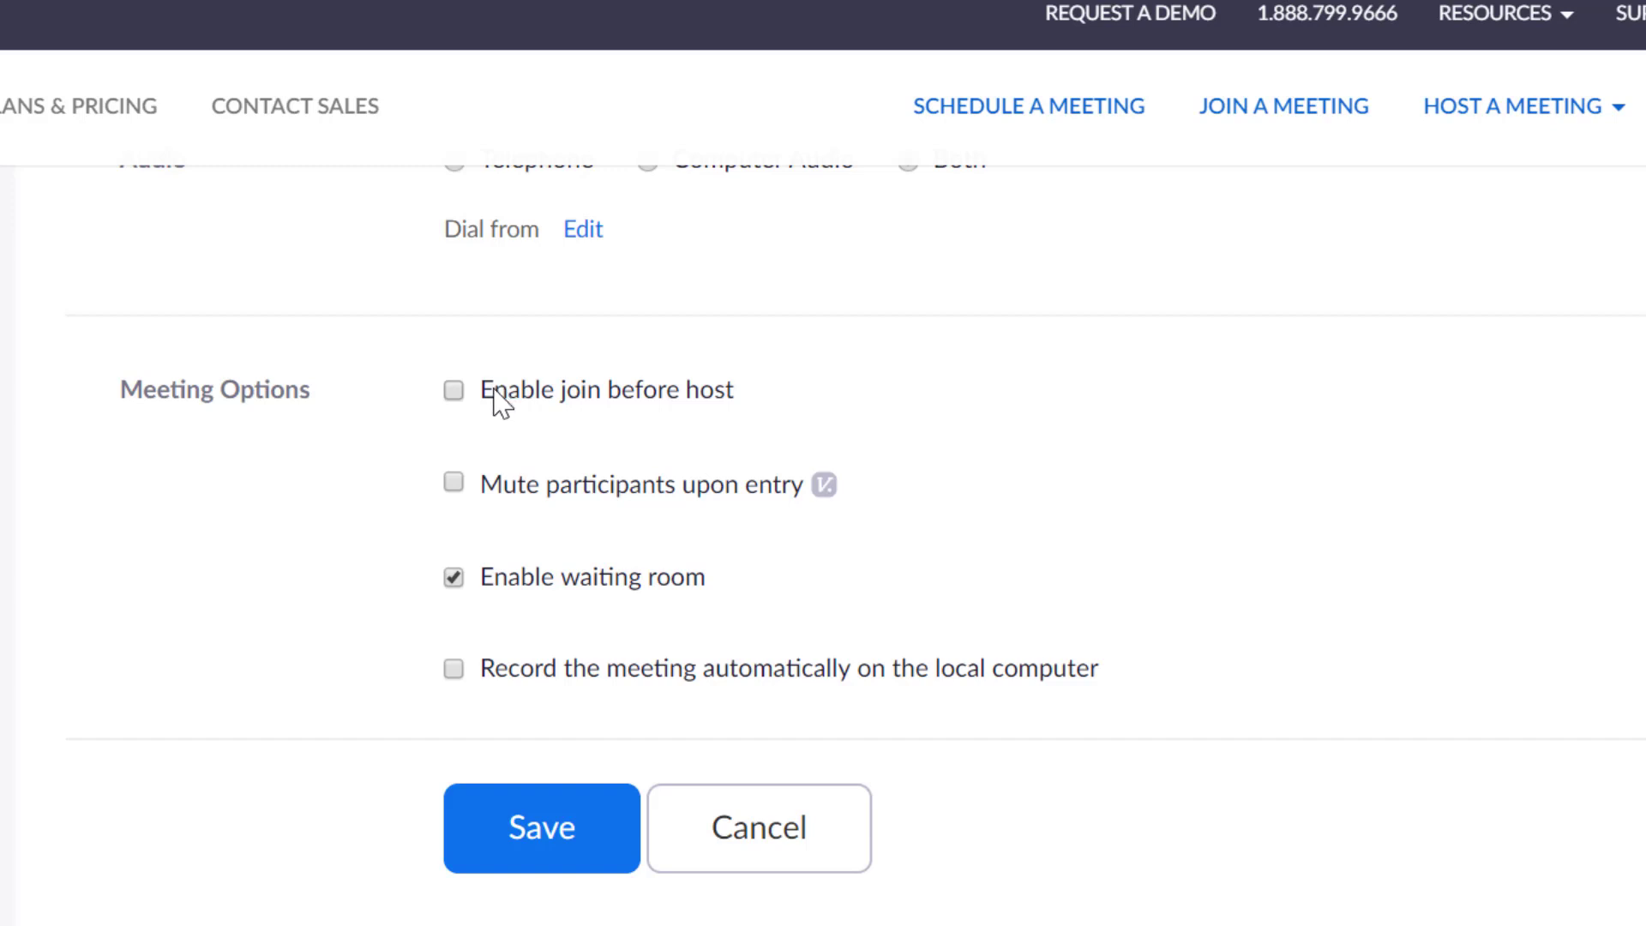
{"action": "left_click", "coordinate": [455, 396]}
{"action": "left_click", "coordinate": [459, 487]}
{"action": "left_click", "coordinate": [547, 810]}
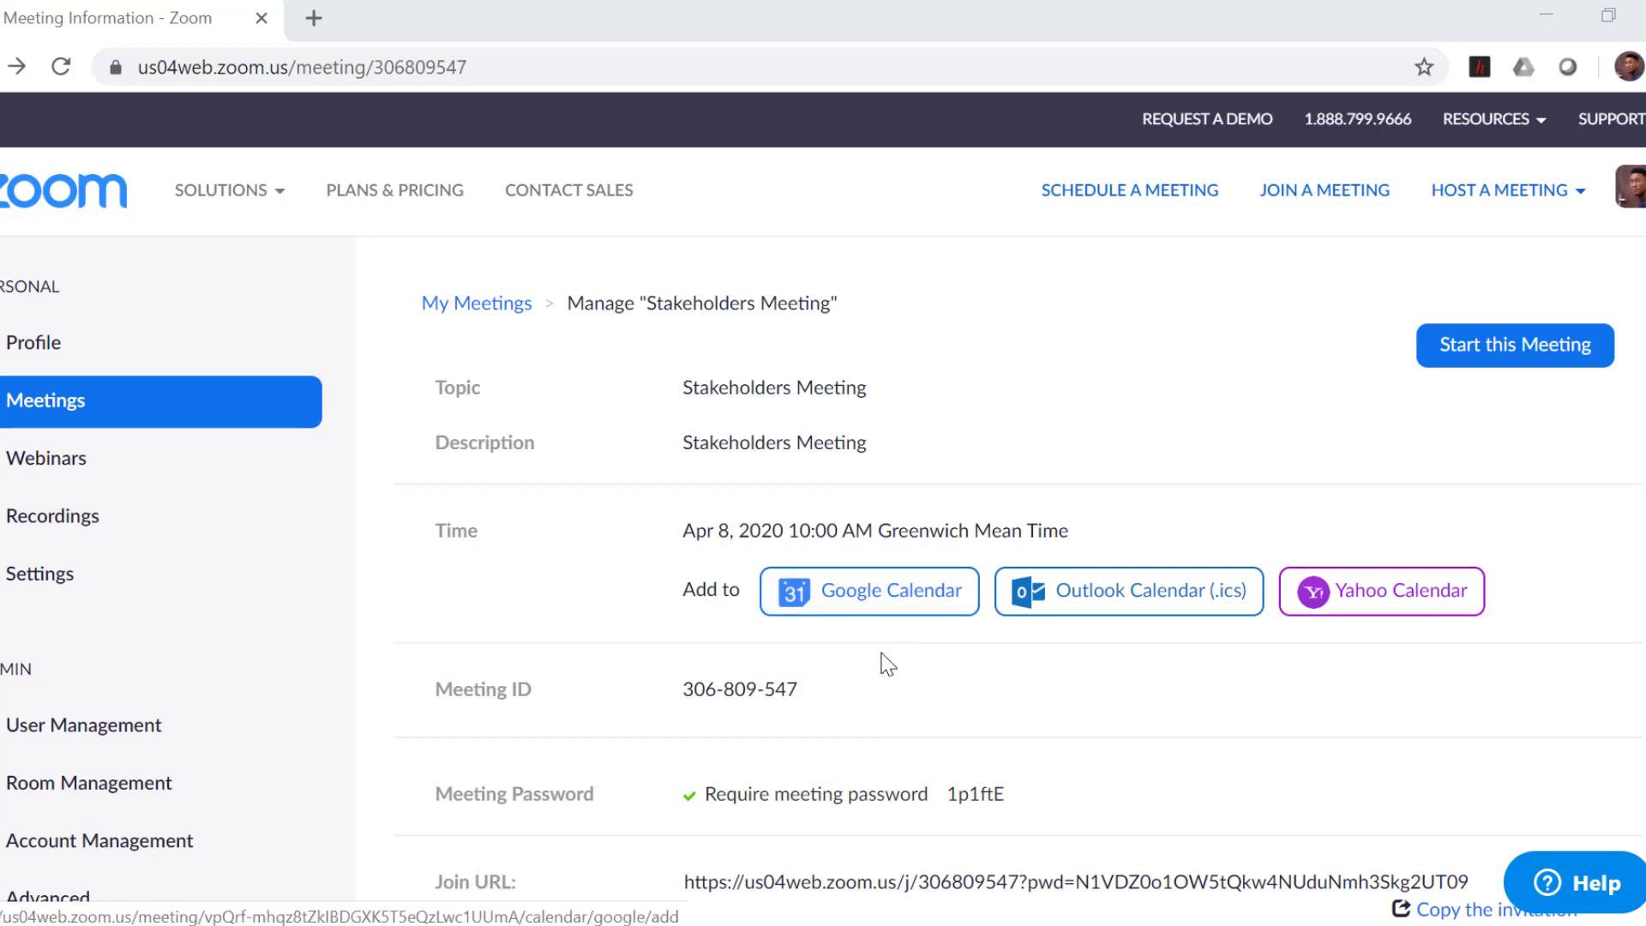
Copy the invitation text of the saved Stakeholders Meeting and close the invitation dialog
{"action": "scroll", "coordinate": [883, 669], "scroll_direction": "down", "scroll_amount": 2}
{"action": "scroll", "coordinate": [816, 684], "scroll_direction": "down", "scroll_amount": 4}
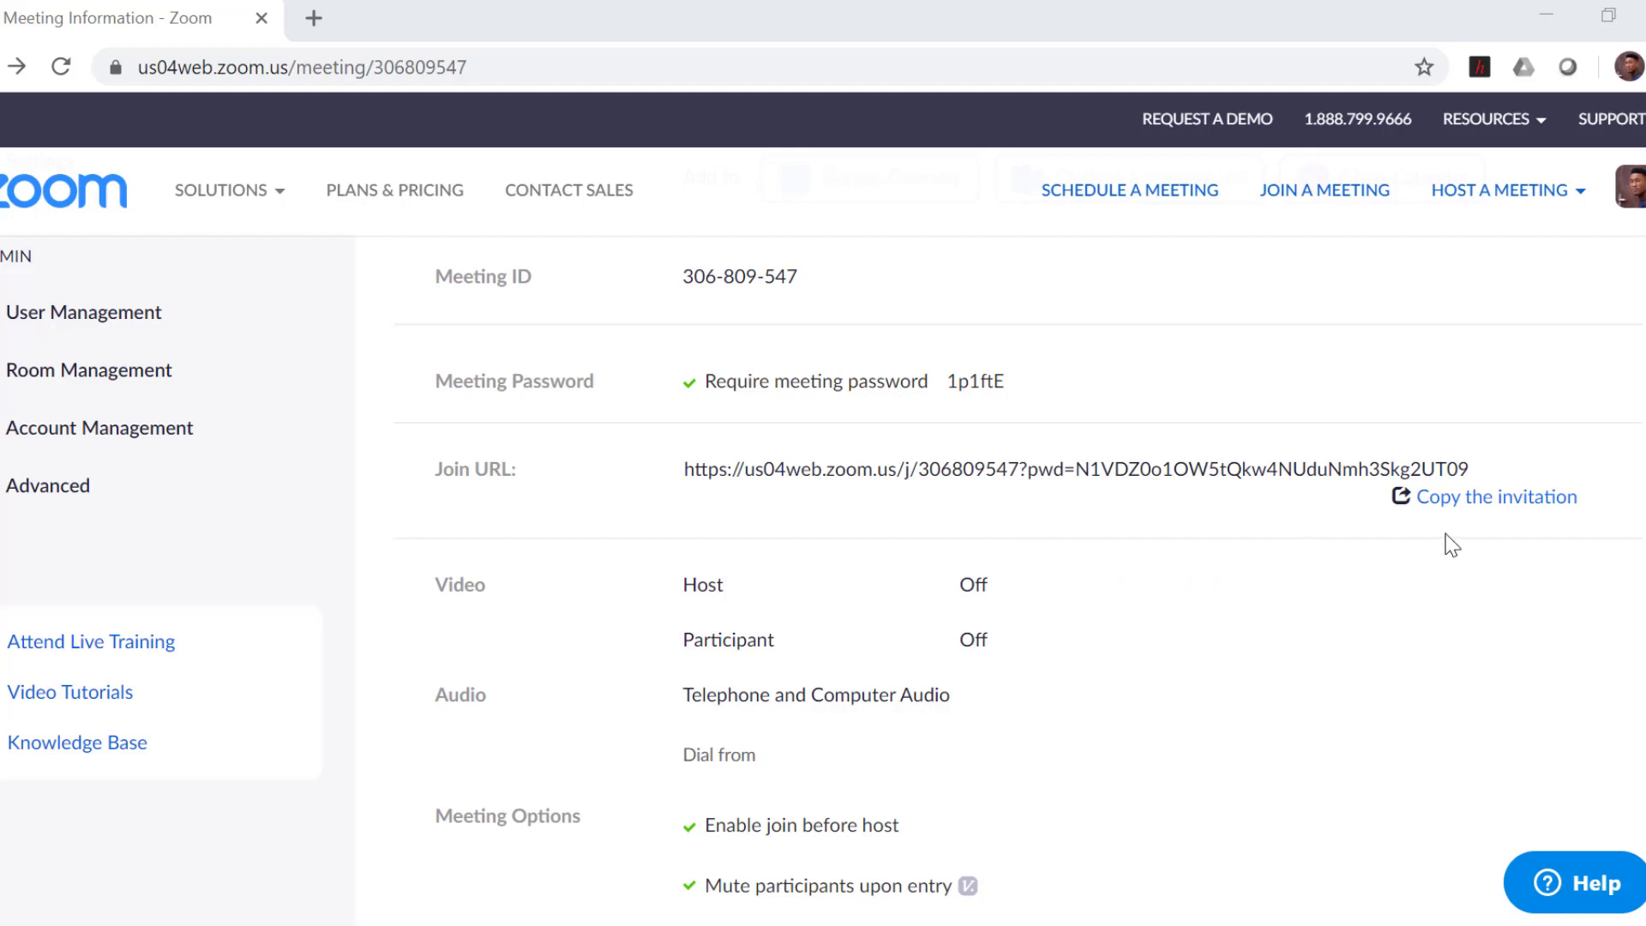
{"action": "left_click", "coordinate": [1463, 498]}
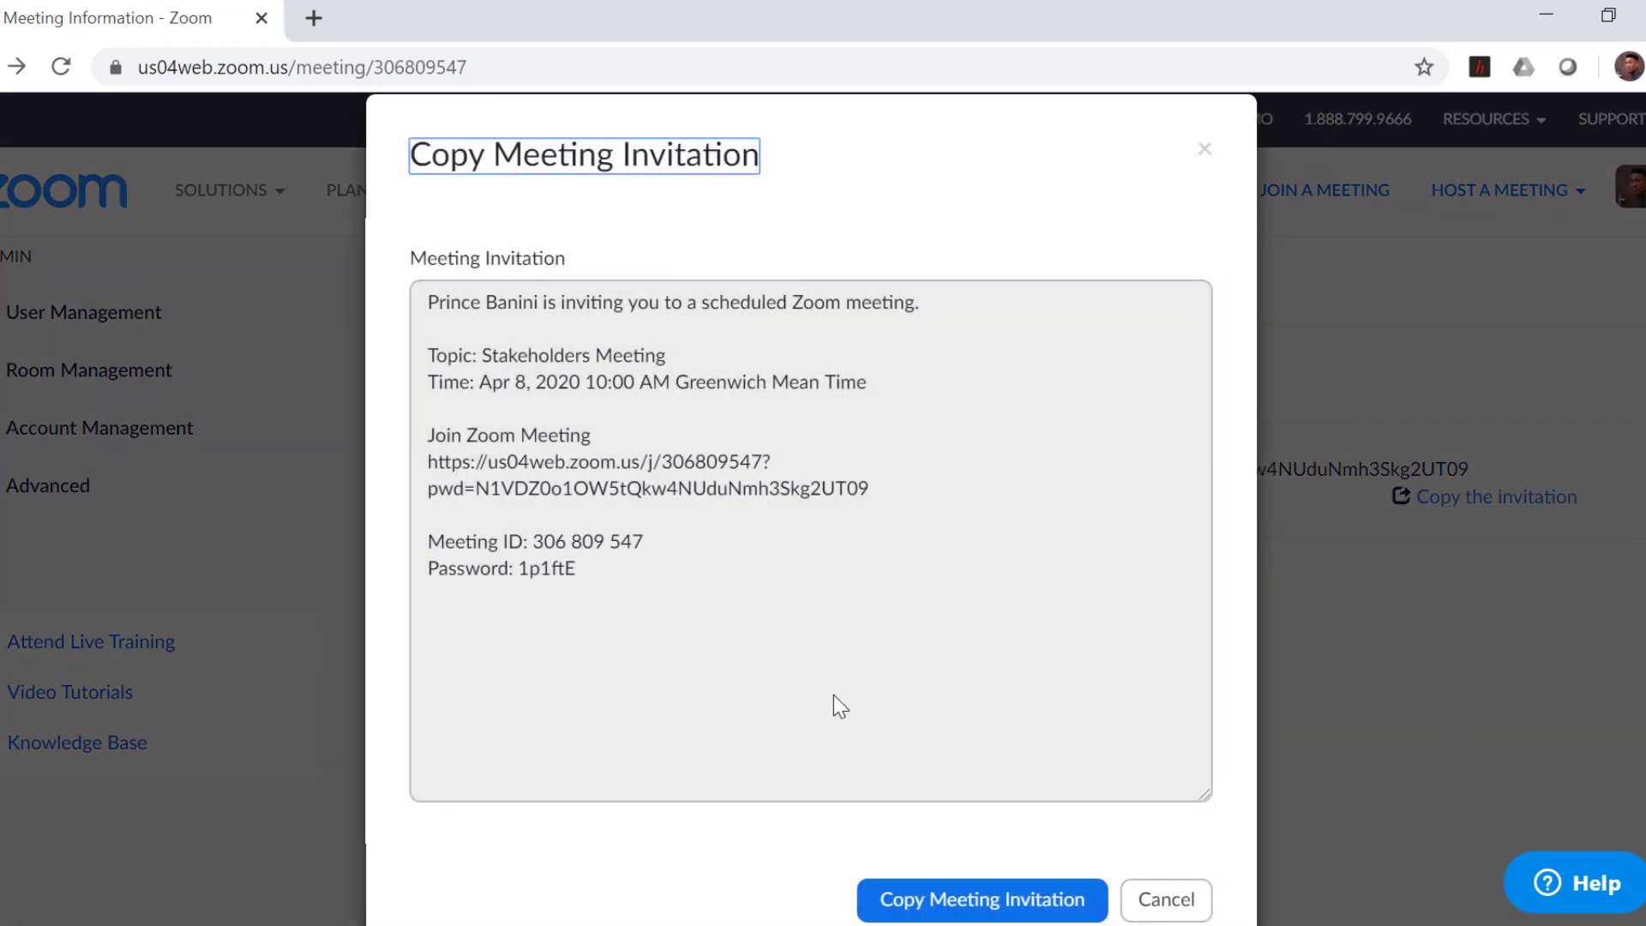
{"action": "left_click", "coordinate": [953, 907]}
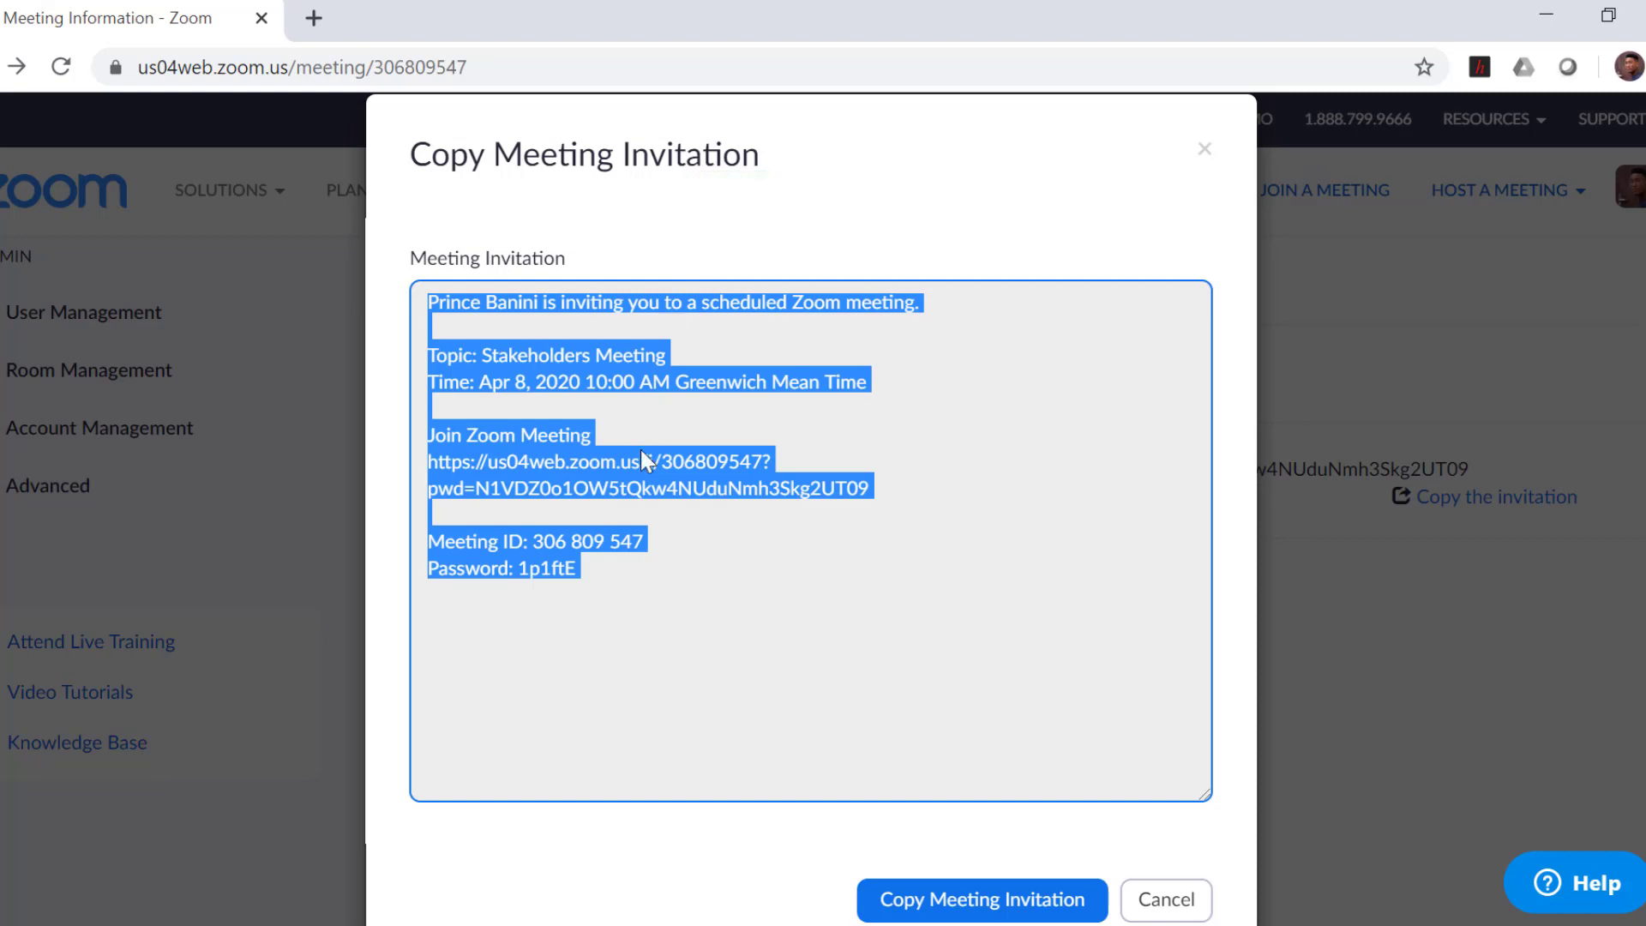
{"action": "left_click", "coordinate": [1170, 897]}
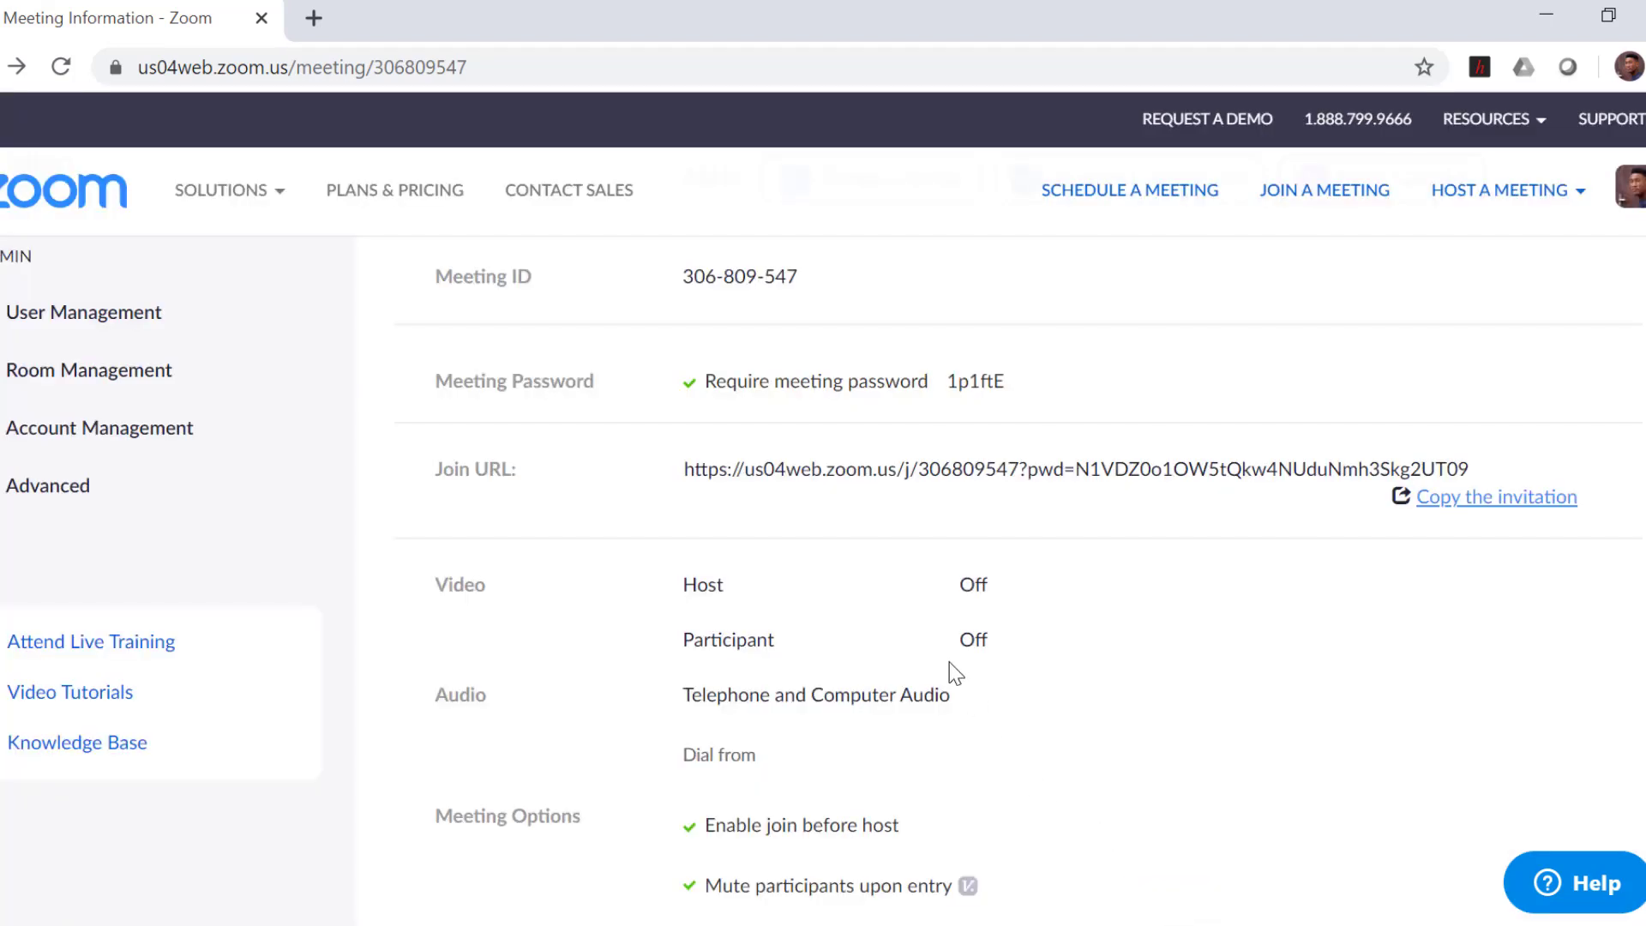
Start the Stakeholders Meeting from the browser and join its audio by computer with microphone access allowed
{"action": "scroll", "coordinate": [947, 629], "scroll_direction": "up", "scroll_amount": 5}
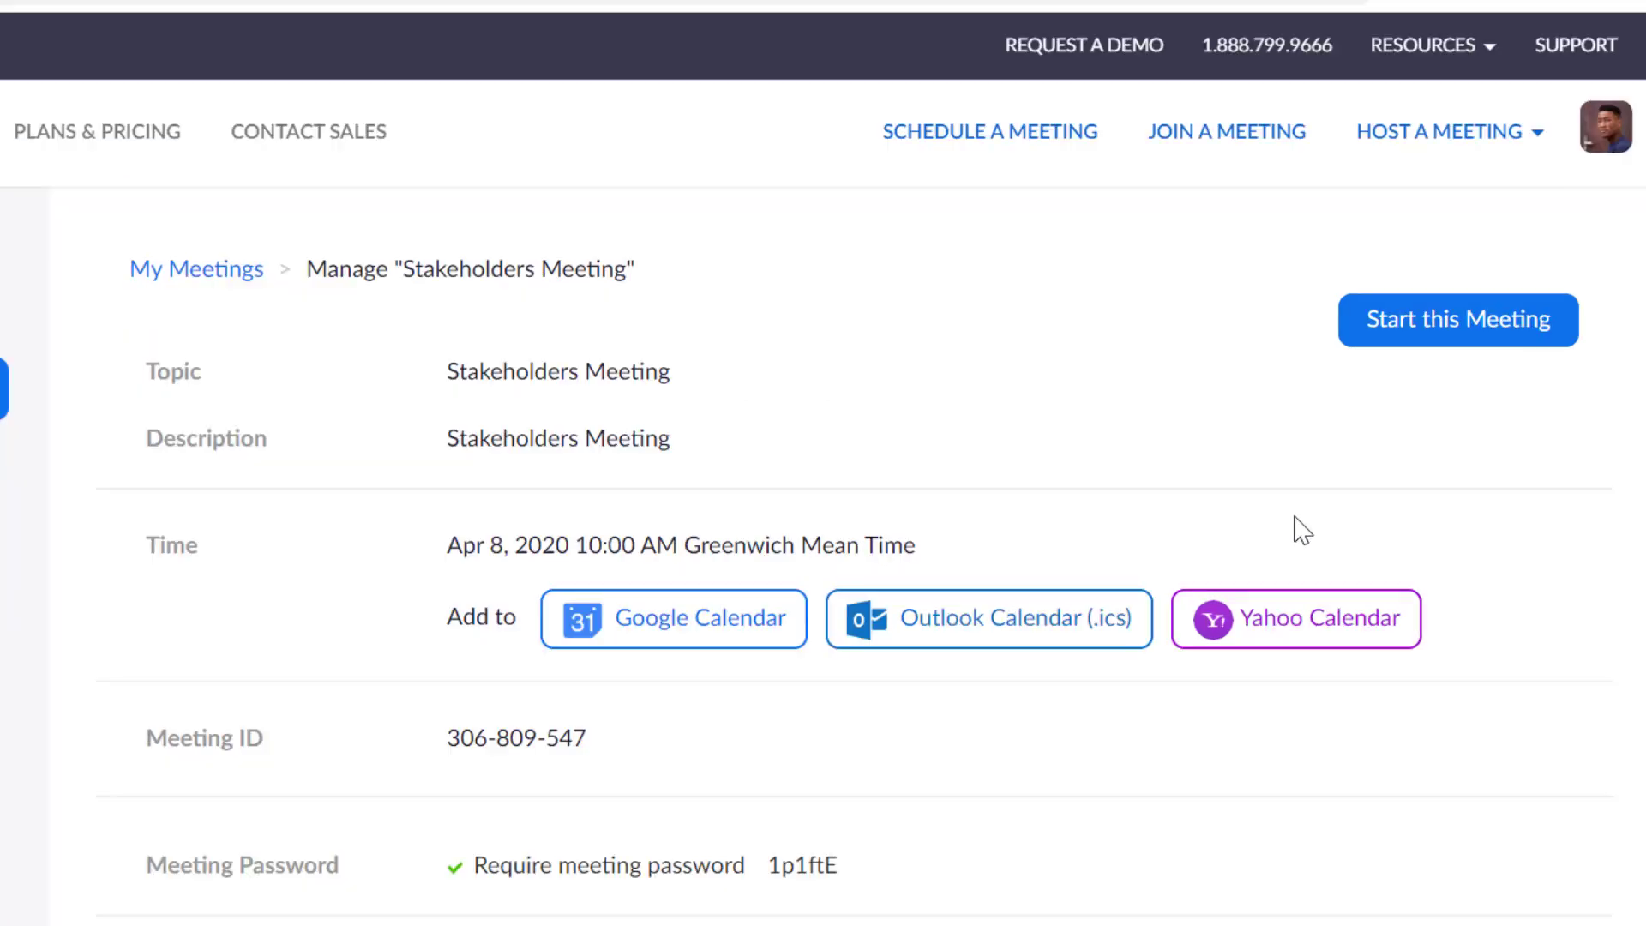
{"action": "left_click", "coordinate": [1426, 343]}
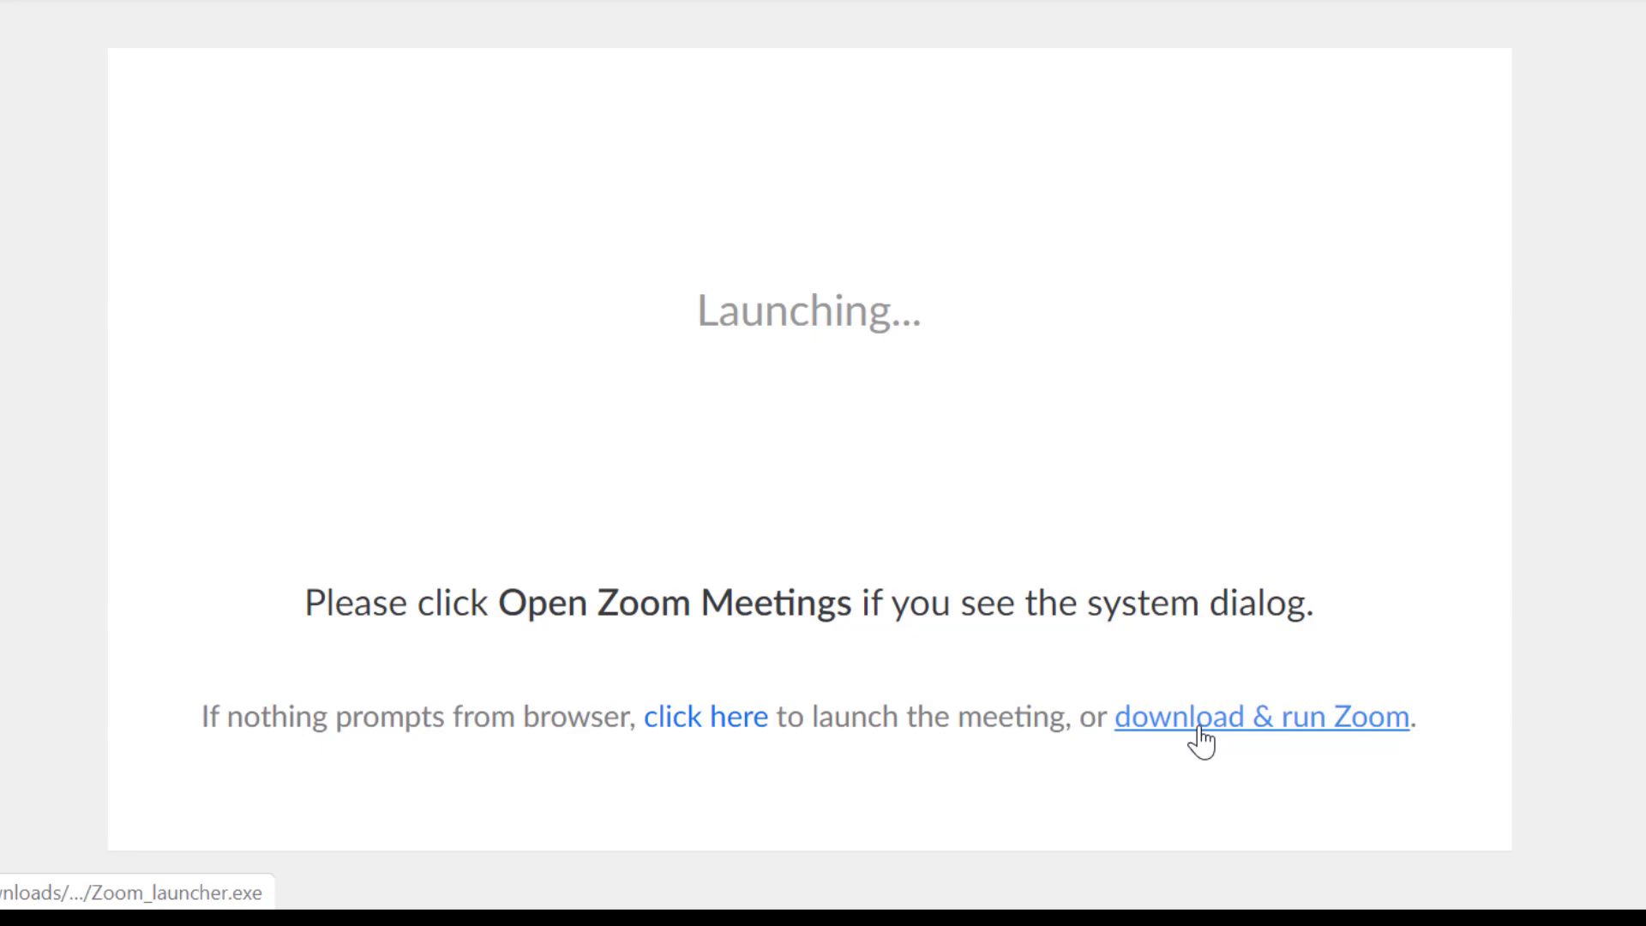
{"action": "left_click", "coordinate": [728, 744]}
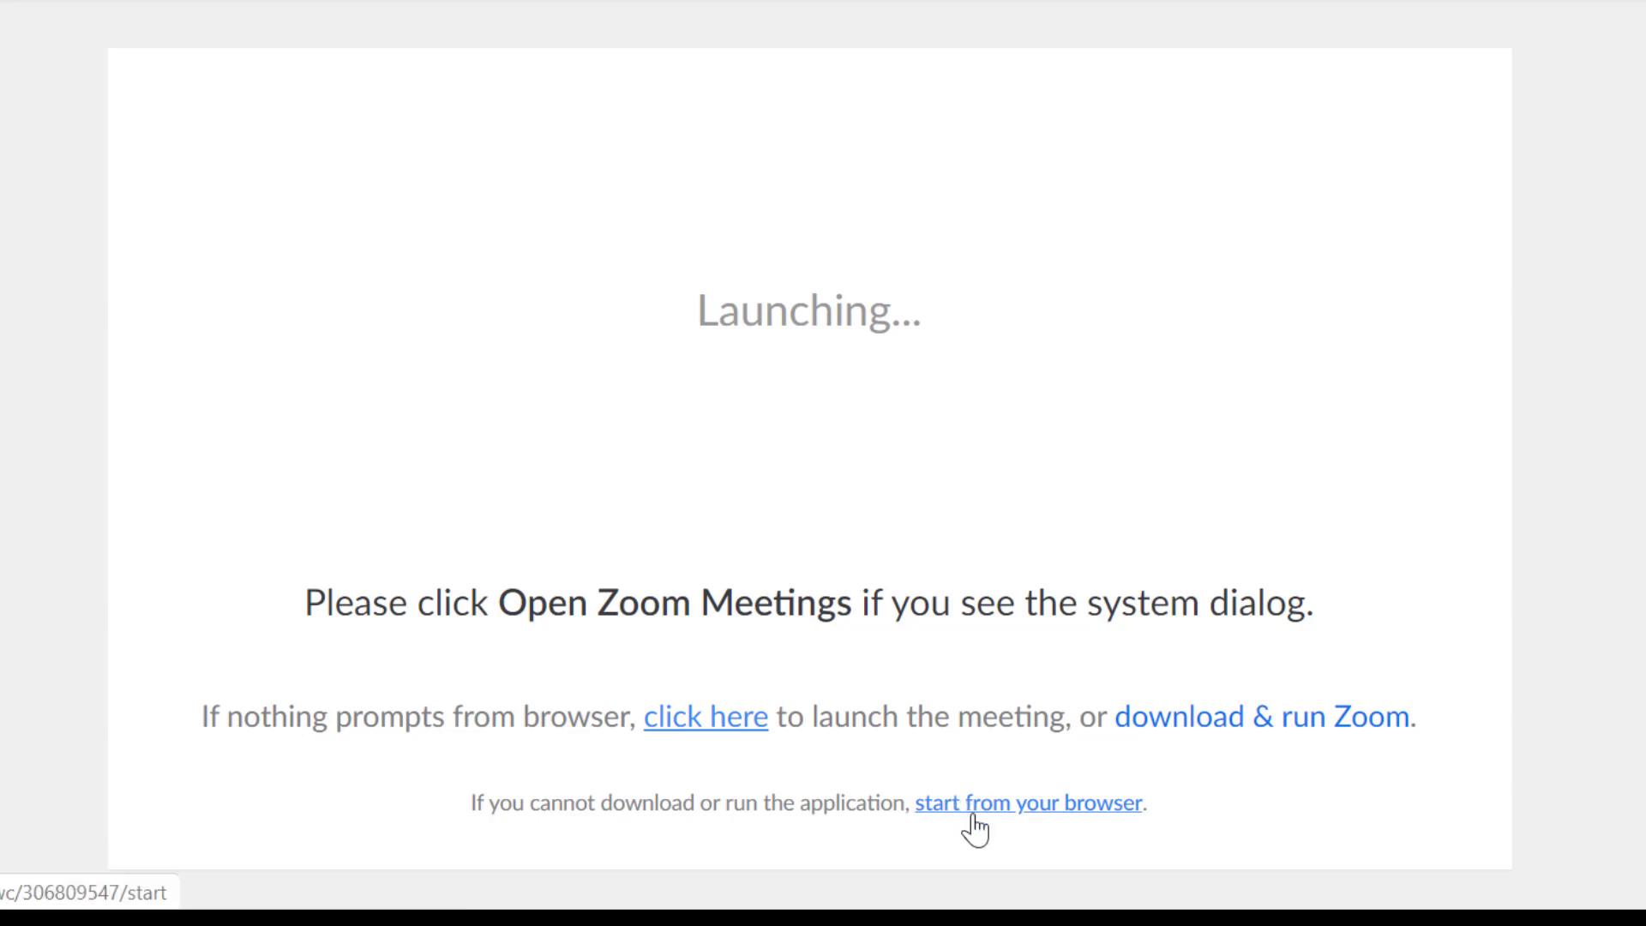
{"action": "left_click", "coordinate": [1021, 806]}
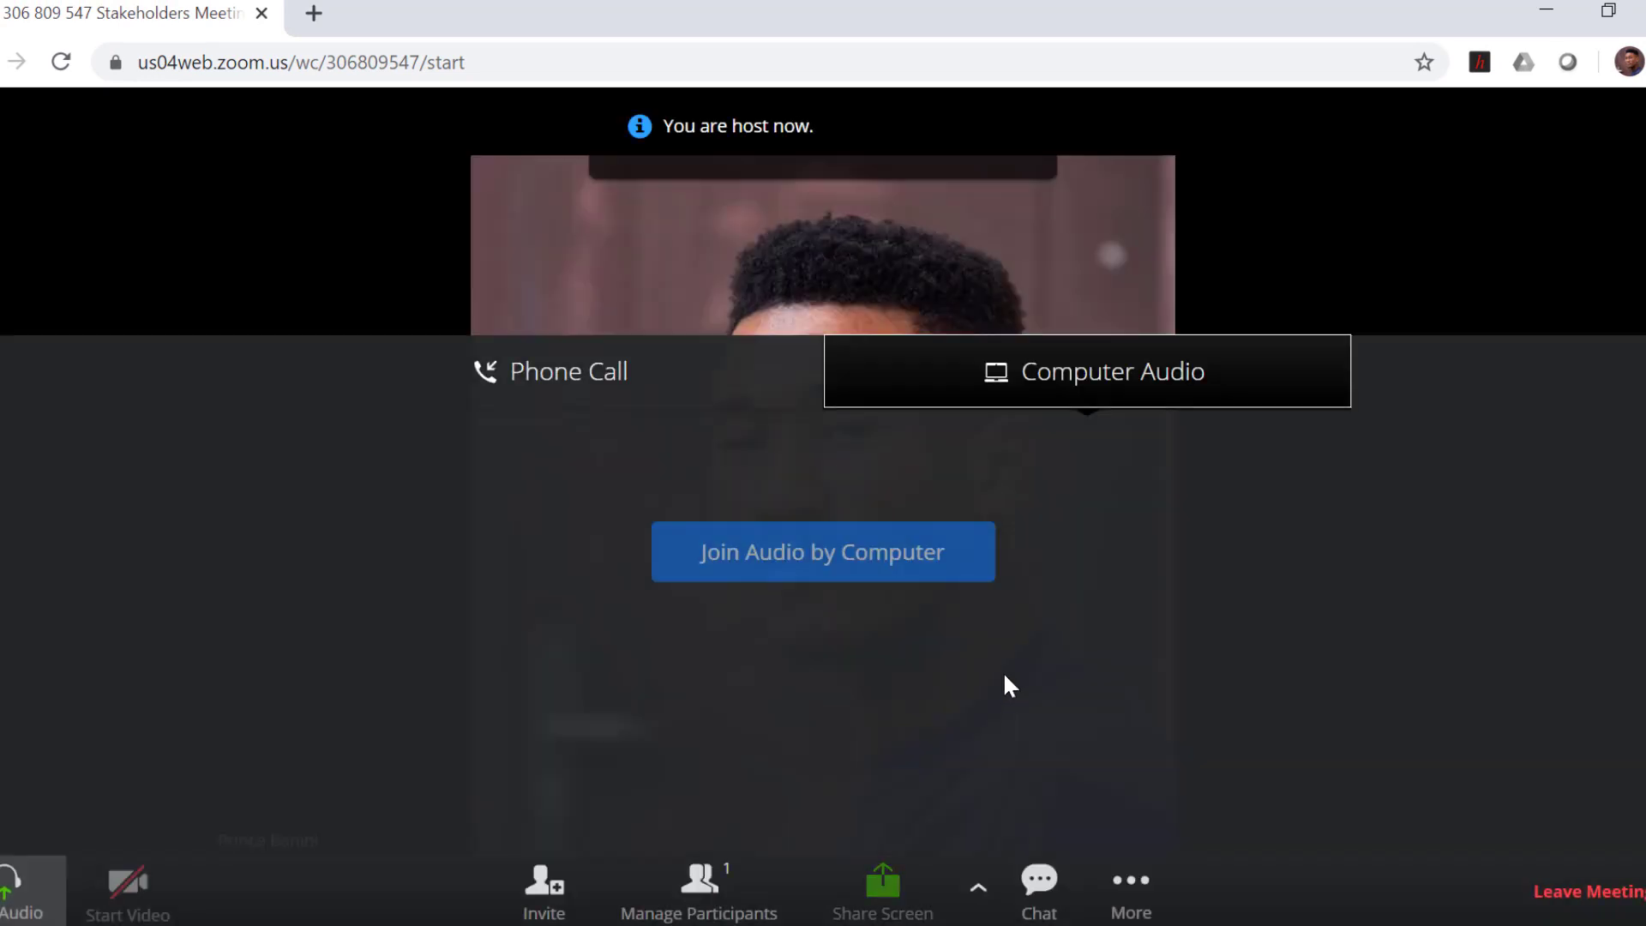
{"action": "left_click", "coordinate": [787, 576]}
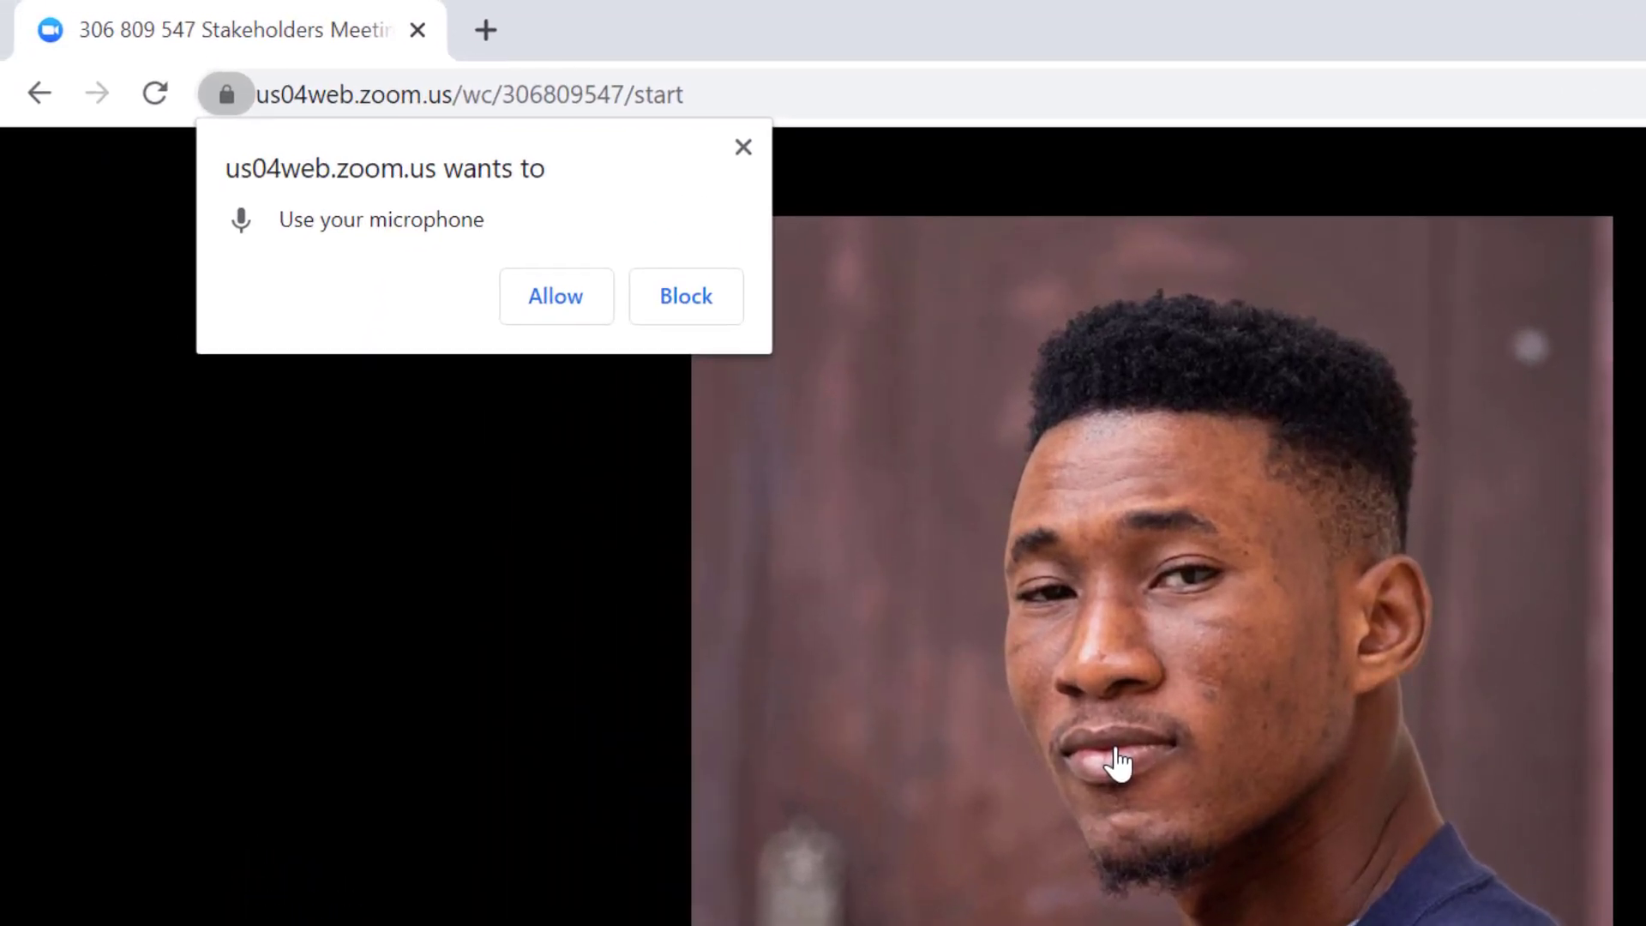
{"action": "left_click", "coordinate": [580, 304]}
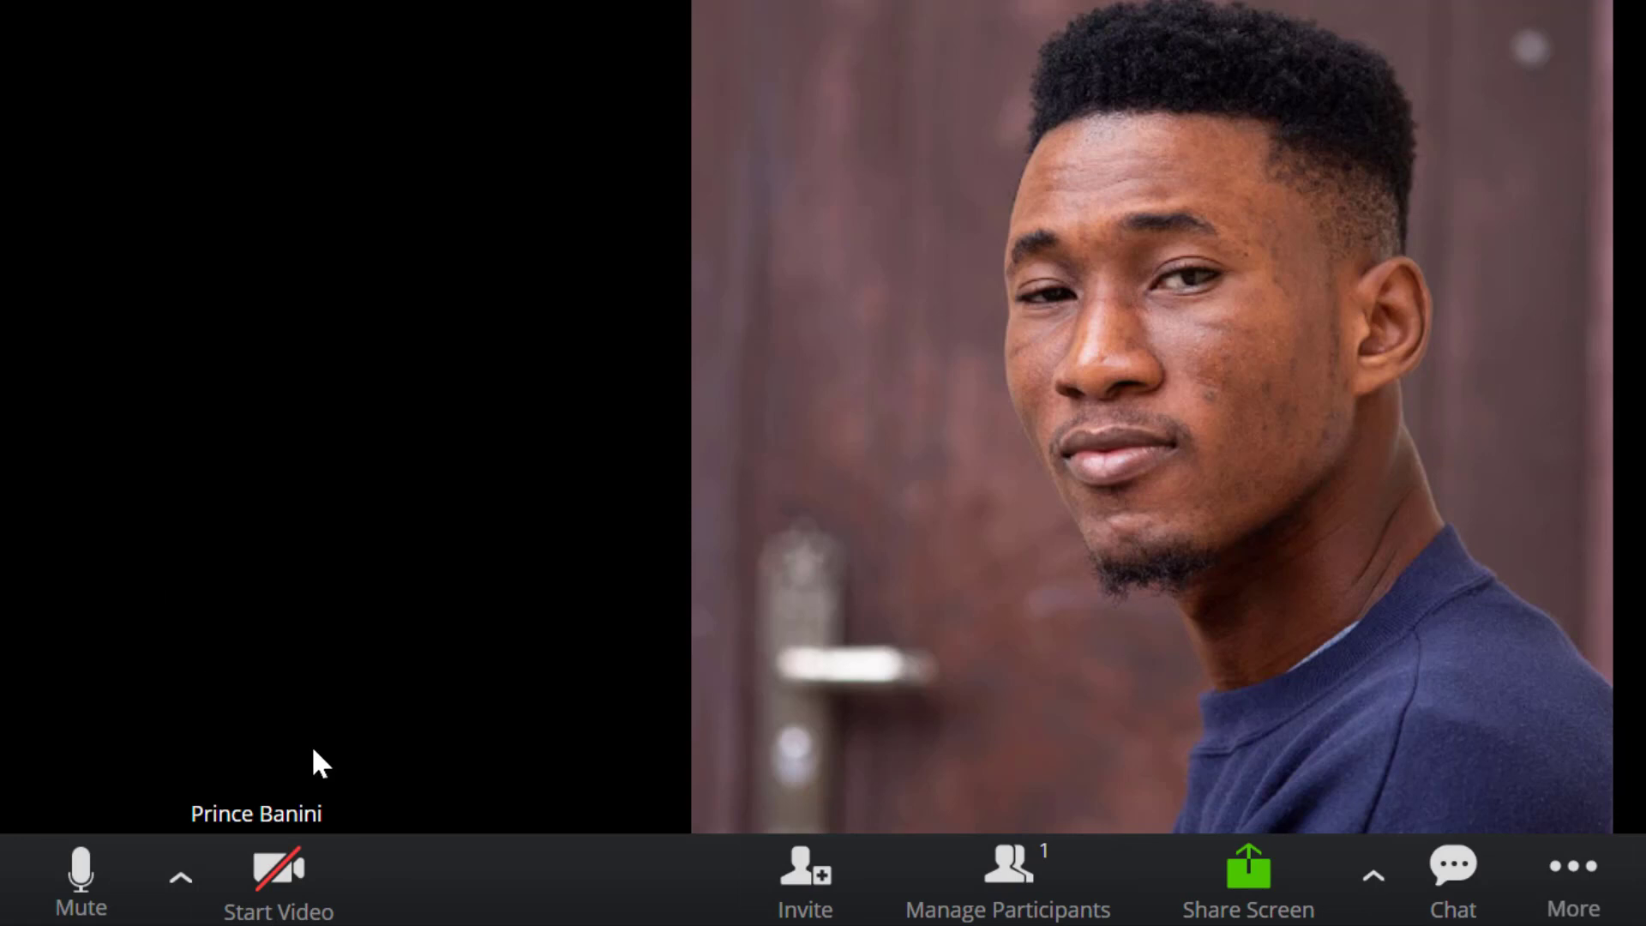
Try muting and unmuting the microphone, and view the audio and video device options
{"action": "left_click", "coordinate": [101, 883]}
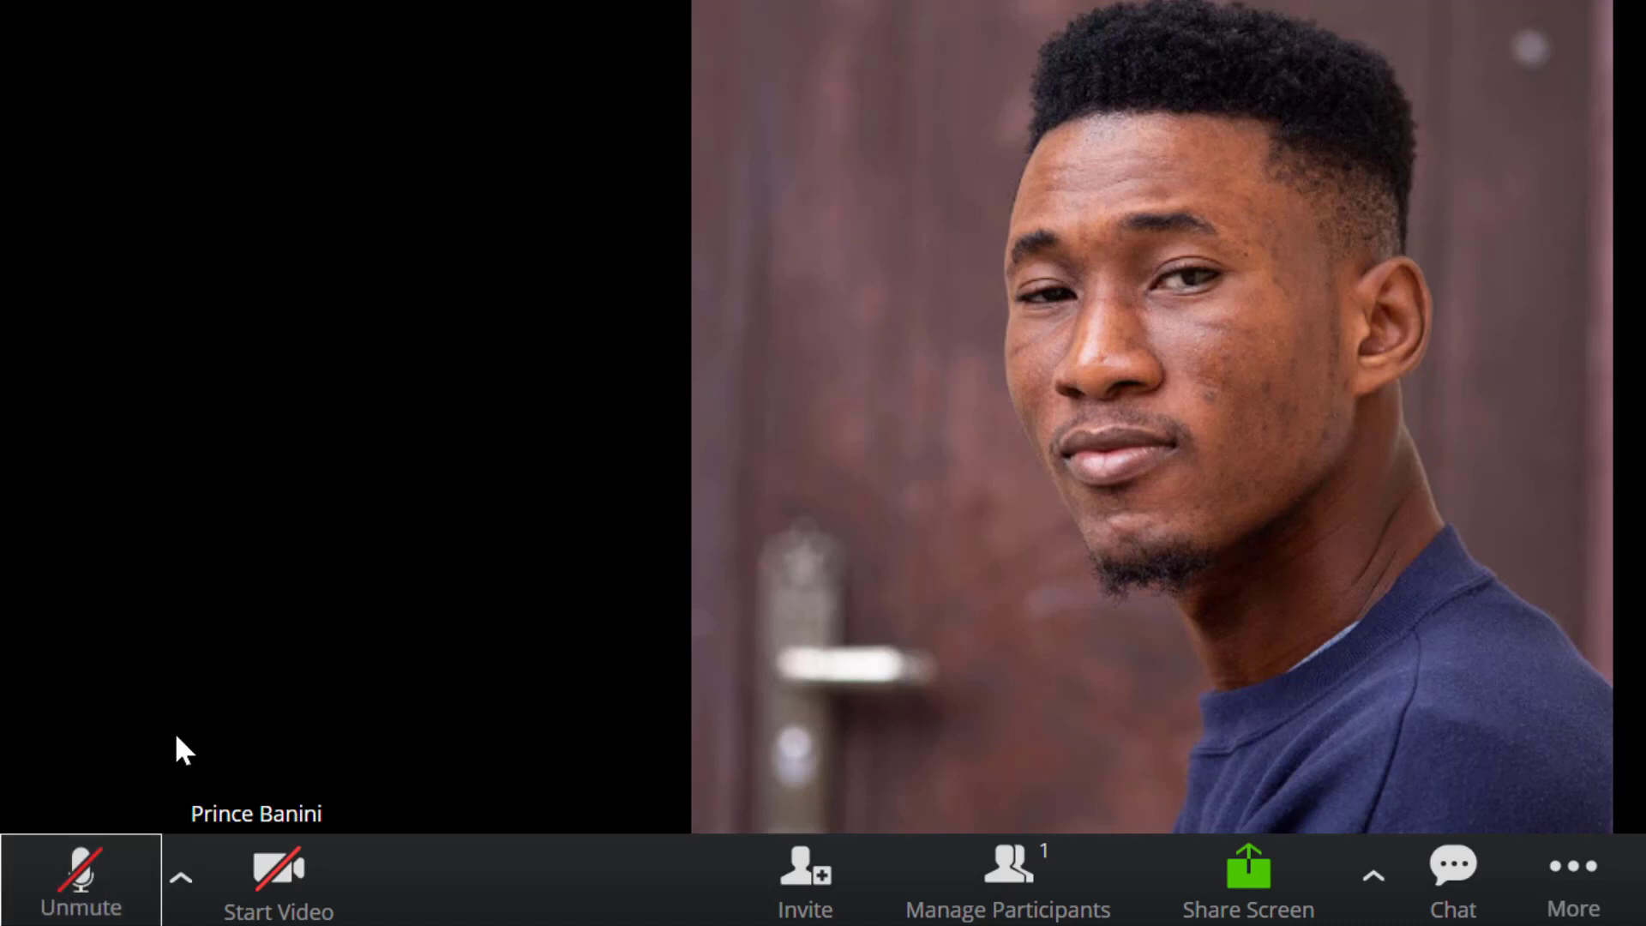
{"action": "left_click", "coordinate": [140, 890]}
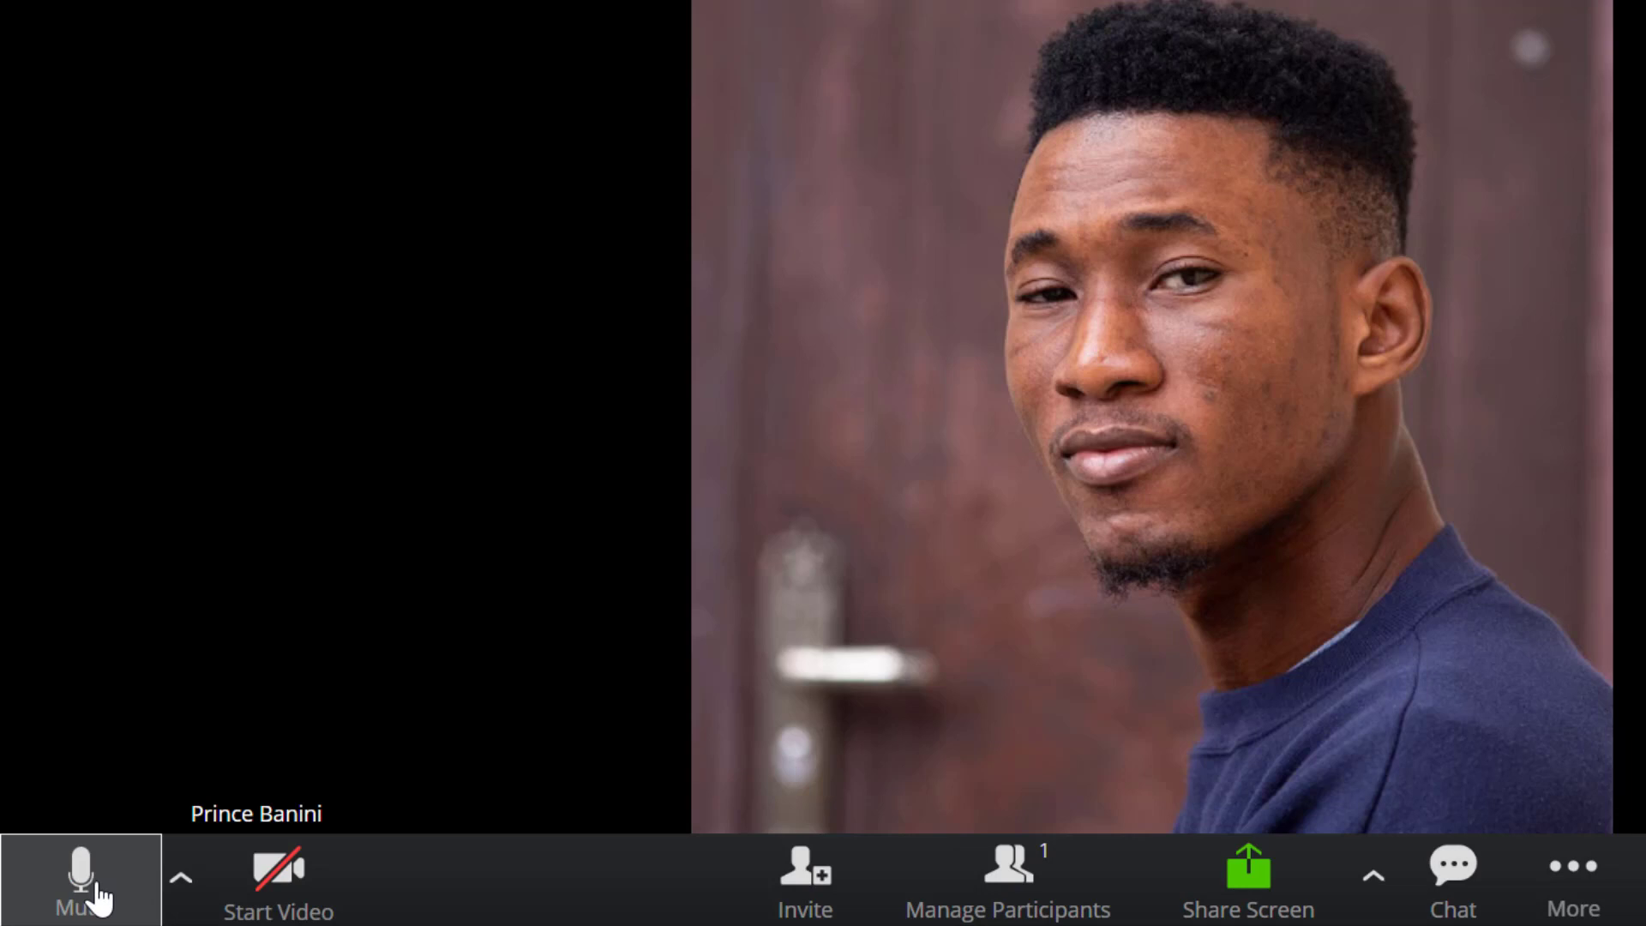
{"action": "left_click", "coordinate": [182, 883]}
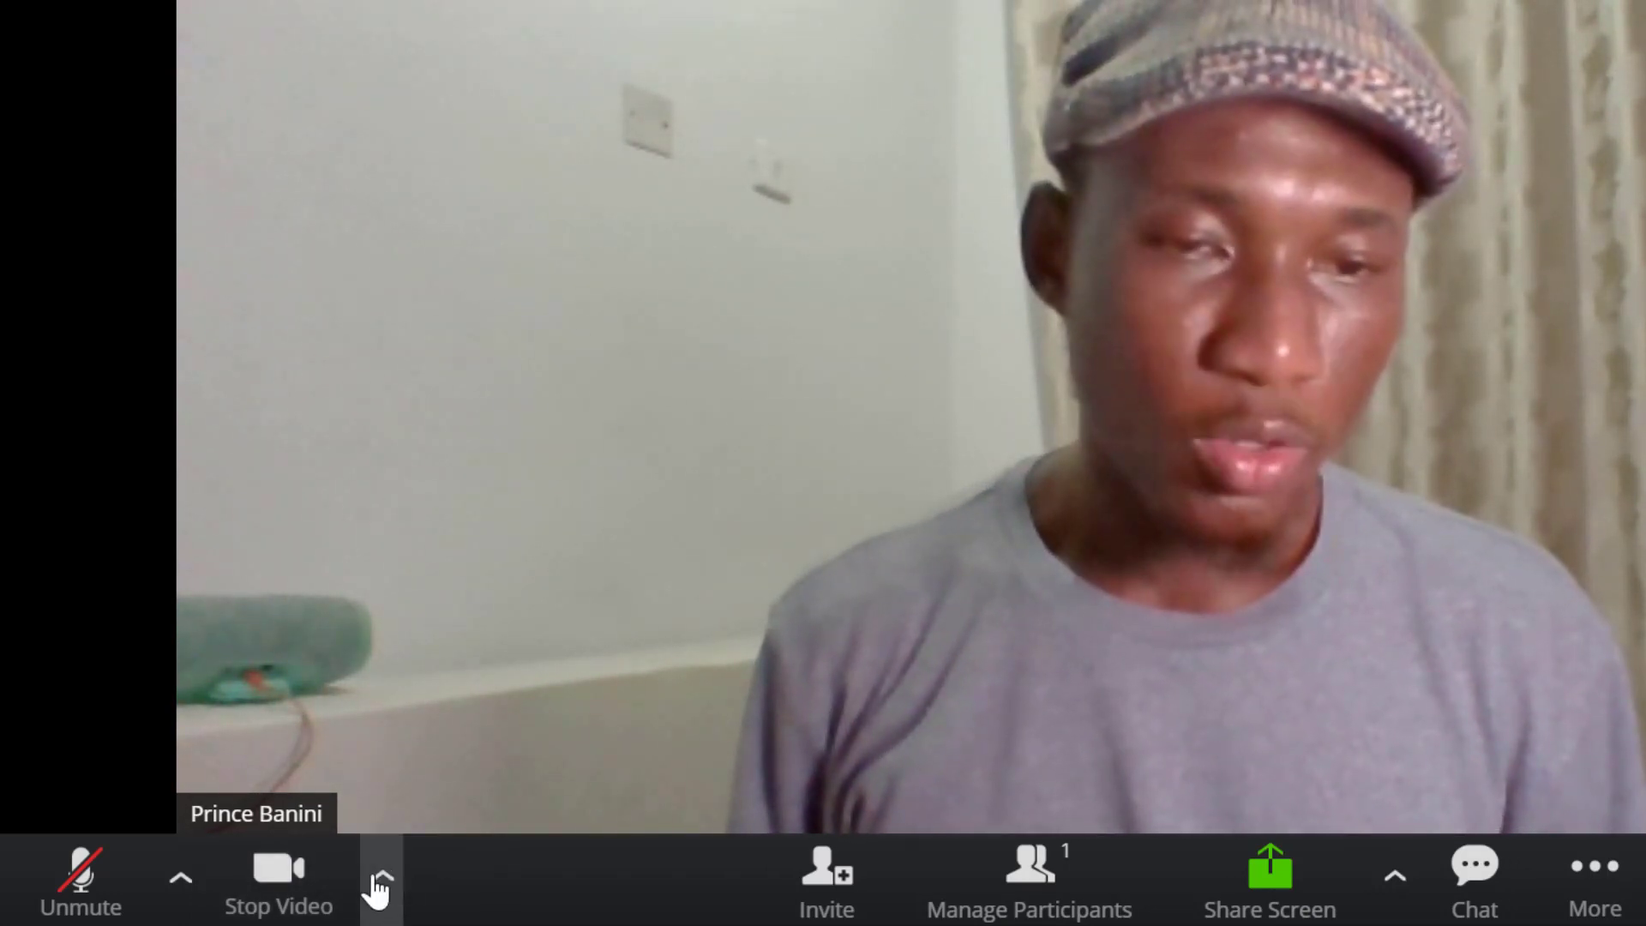
{"action": "left_click", "coordinate": [383, 875]}
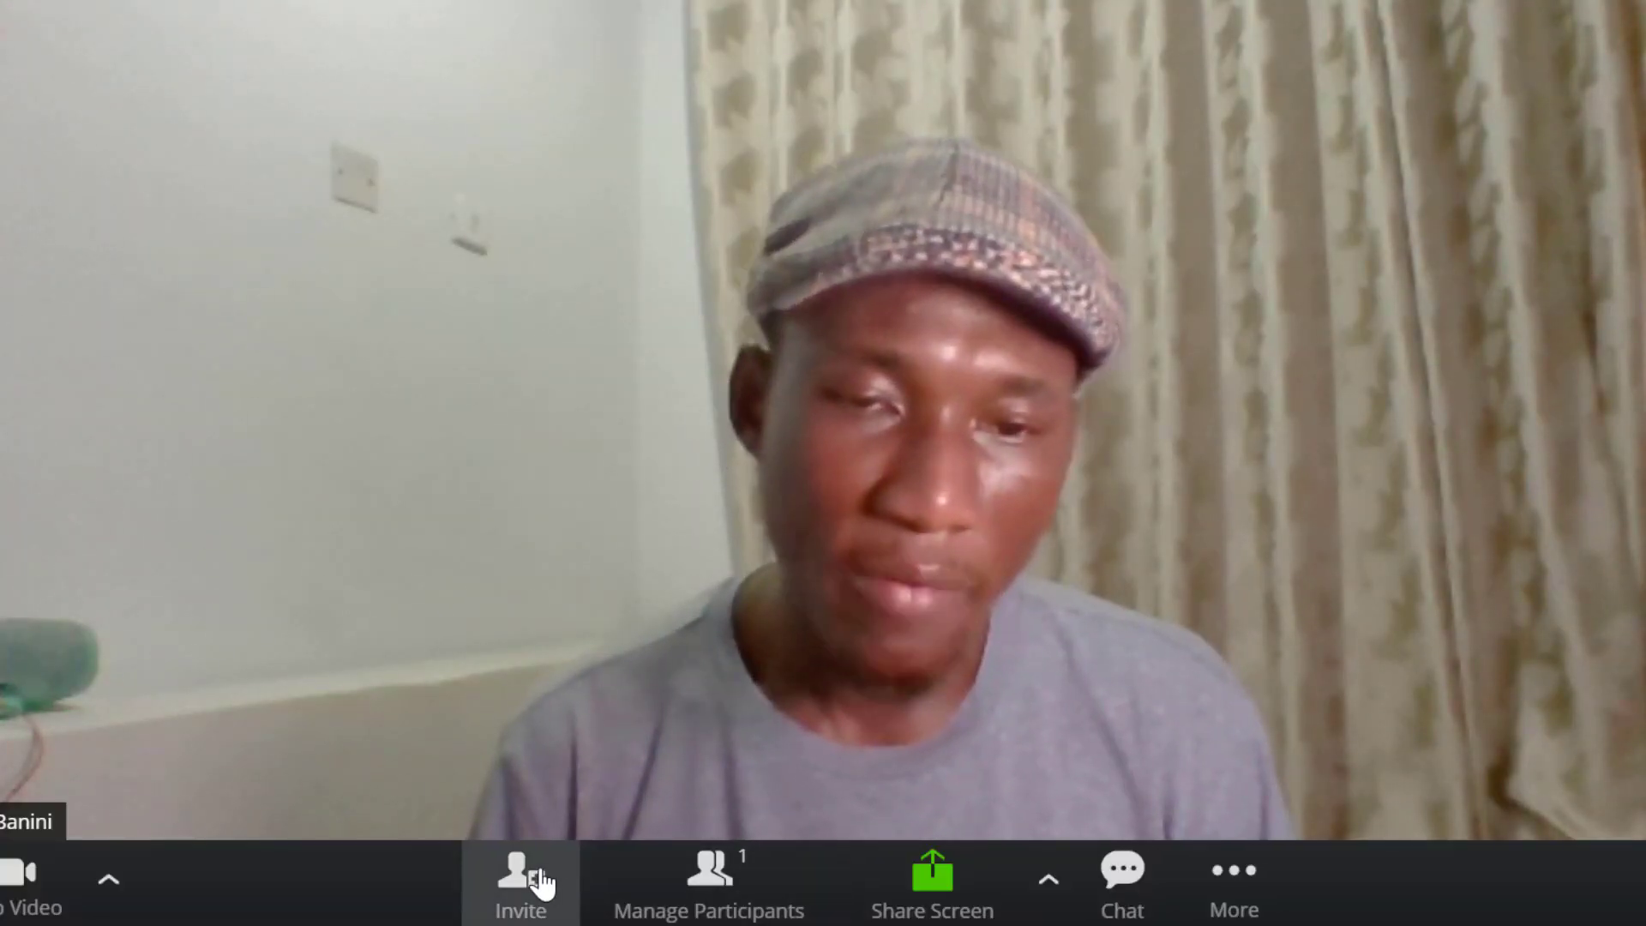
Copy the invitation from the running meeting's email invite options and close them
{"action": "left_click", "coordinate": [540, 878]}
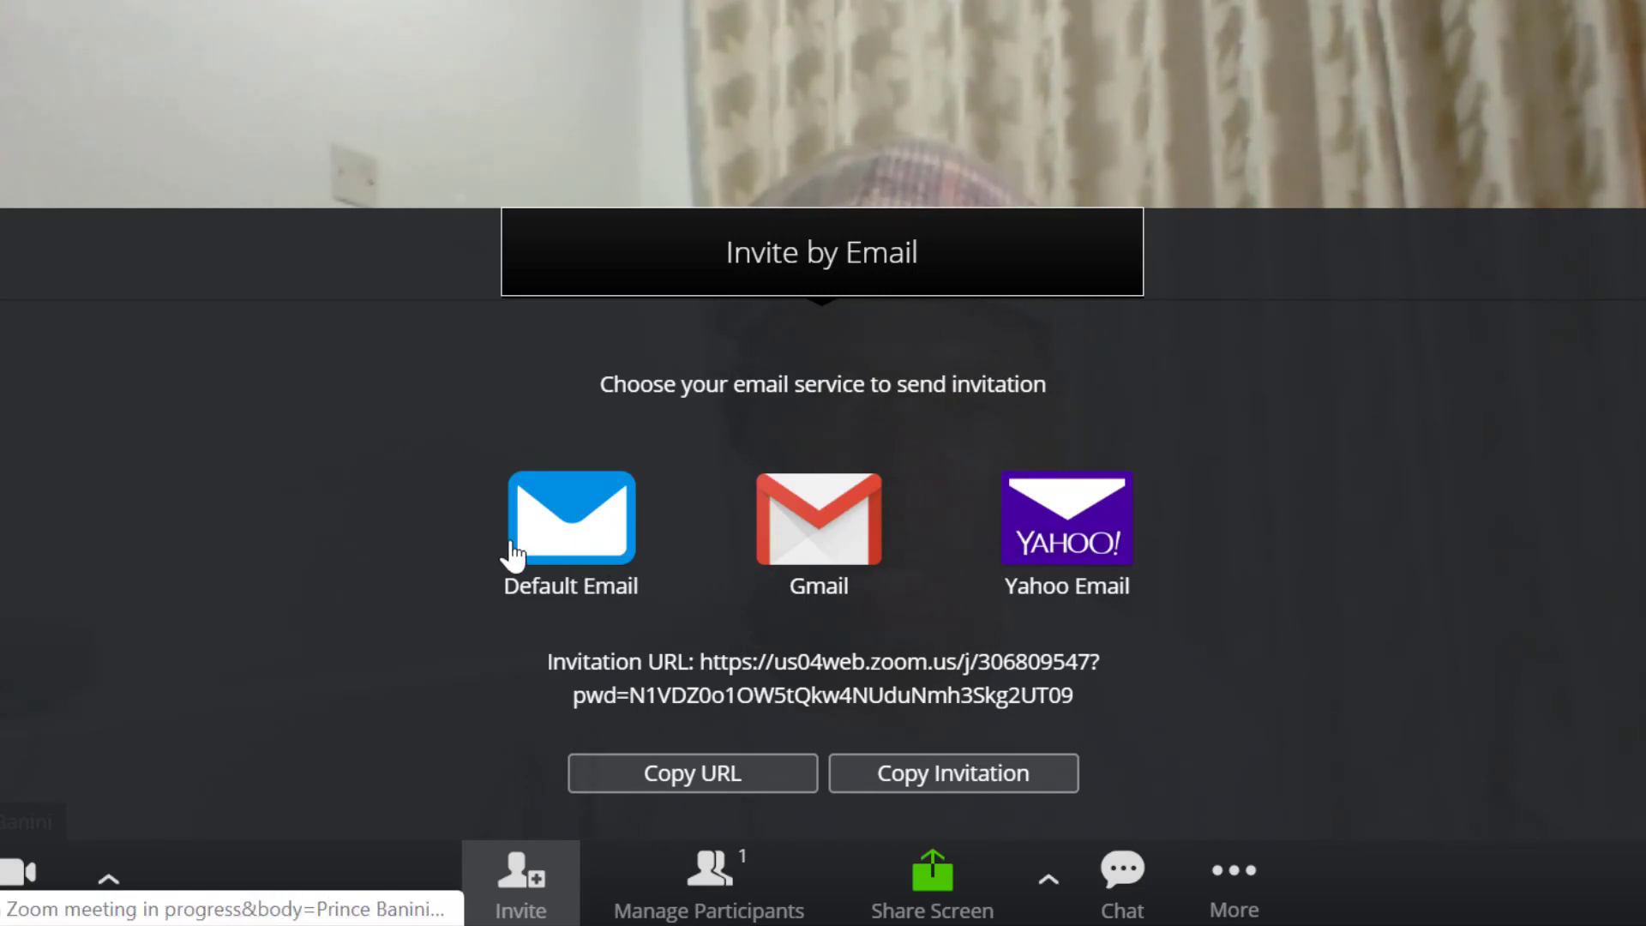
{"action": "left_click", "coordinate": [907, 787]}
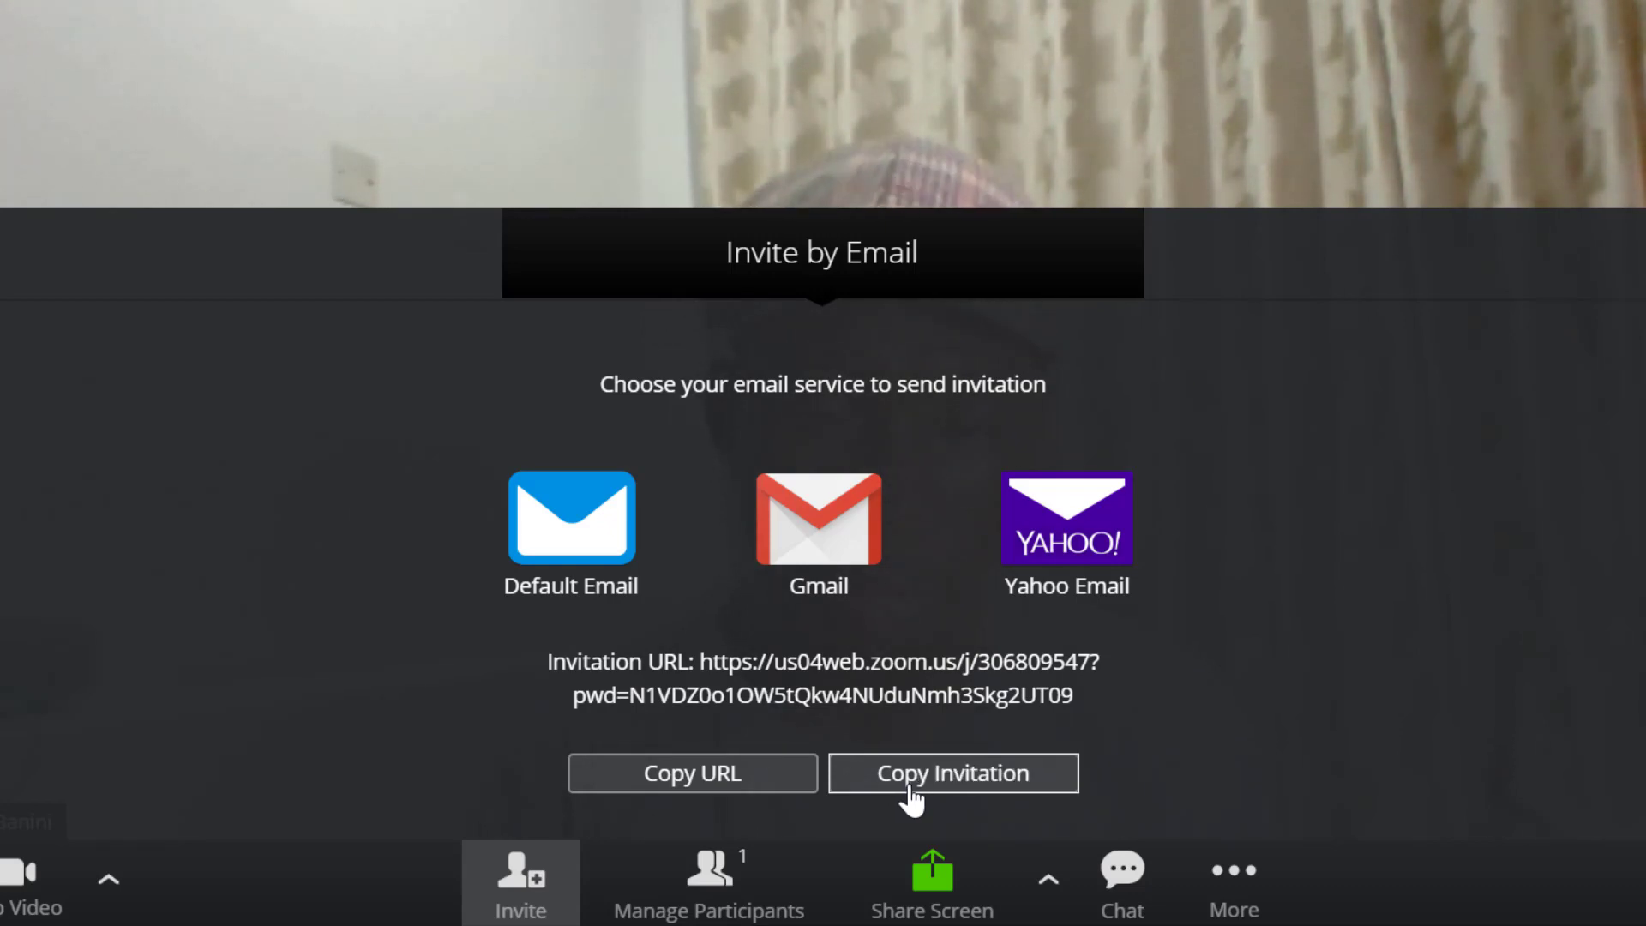
{"action": "left_click", "coordinate": [553, 900]}
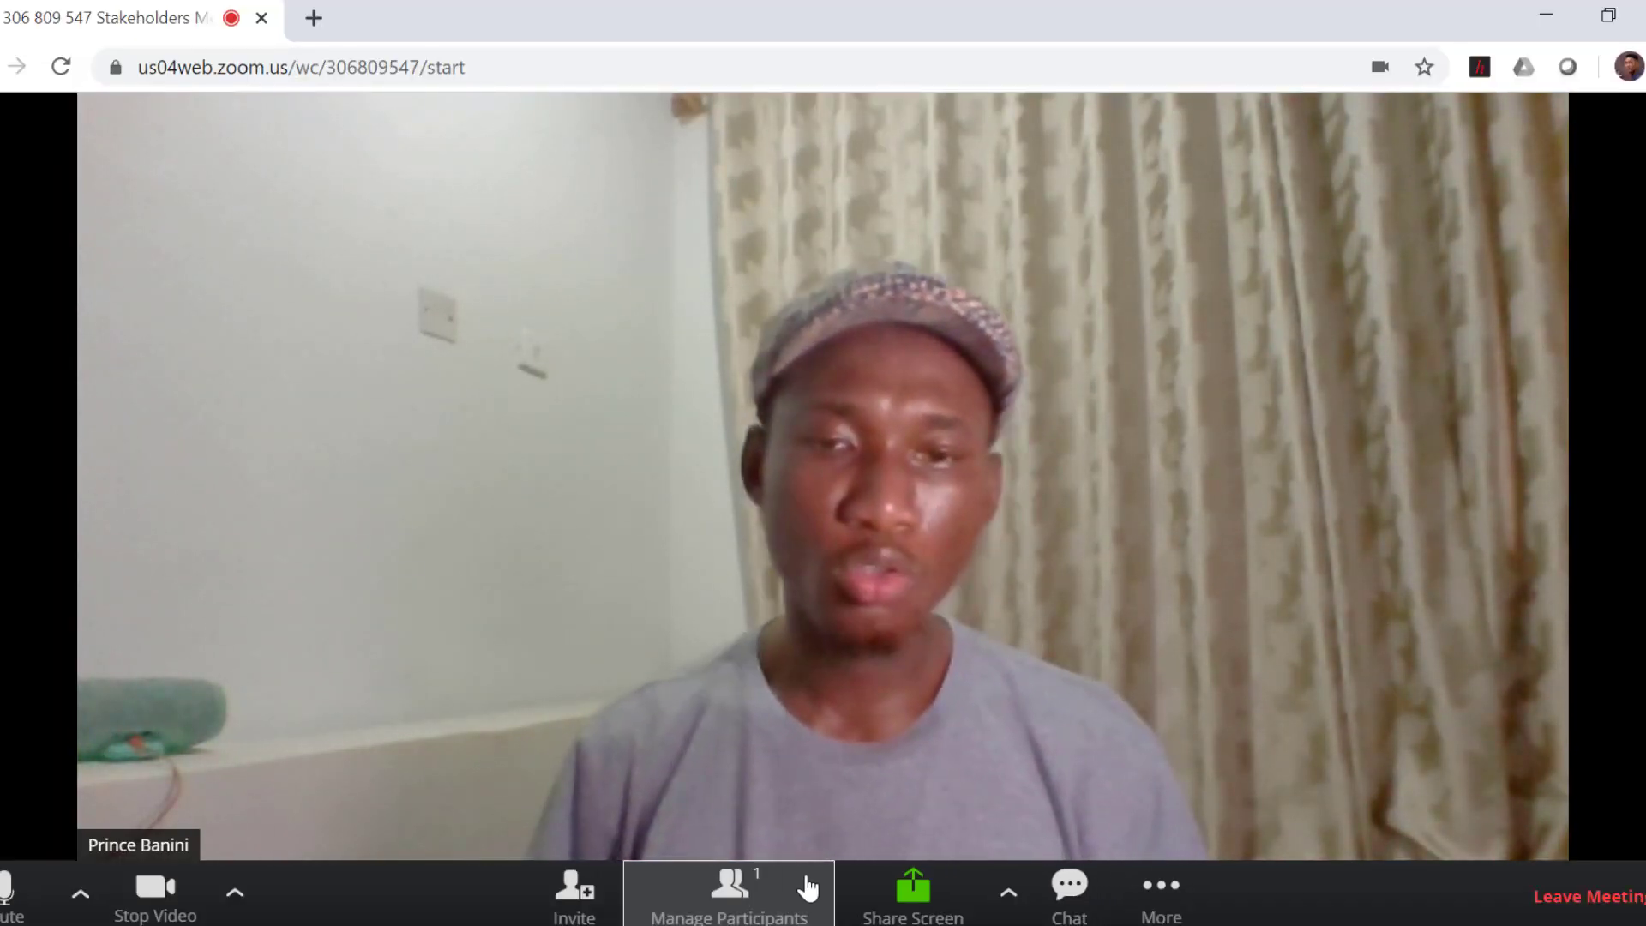
Unmute and re-mute all participants with self-unmuting allowed, and view the additional participant options before closing the participant list
{"action": "left_click", "coordinate": [772, 904]}
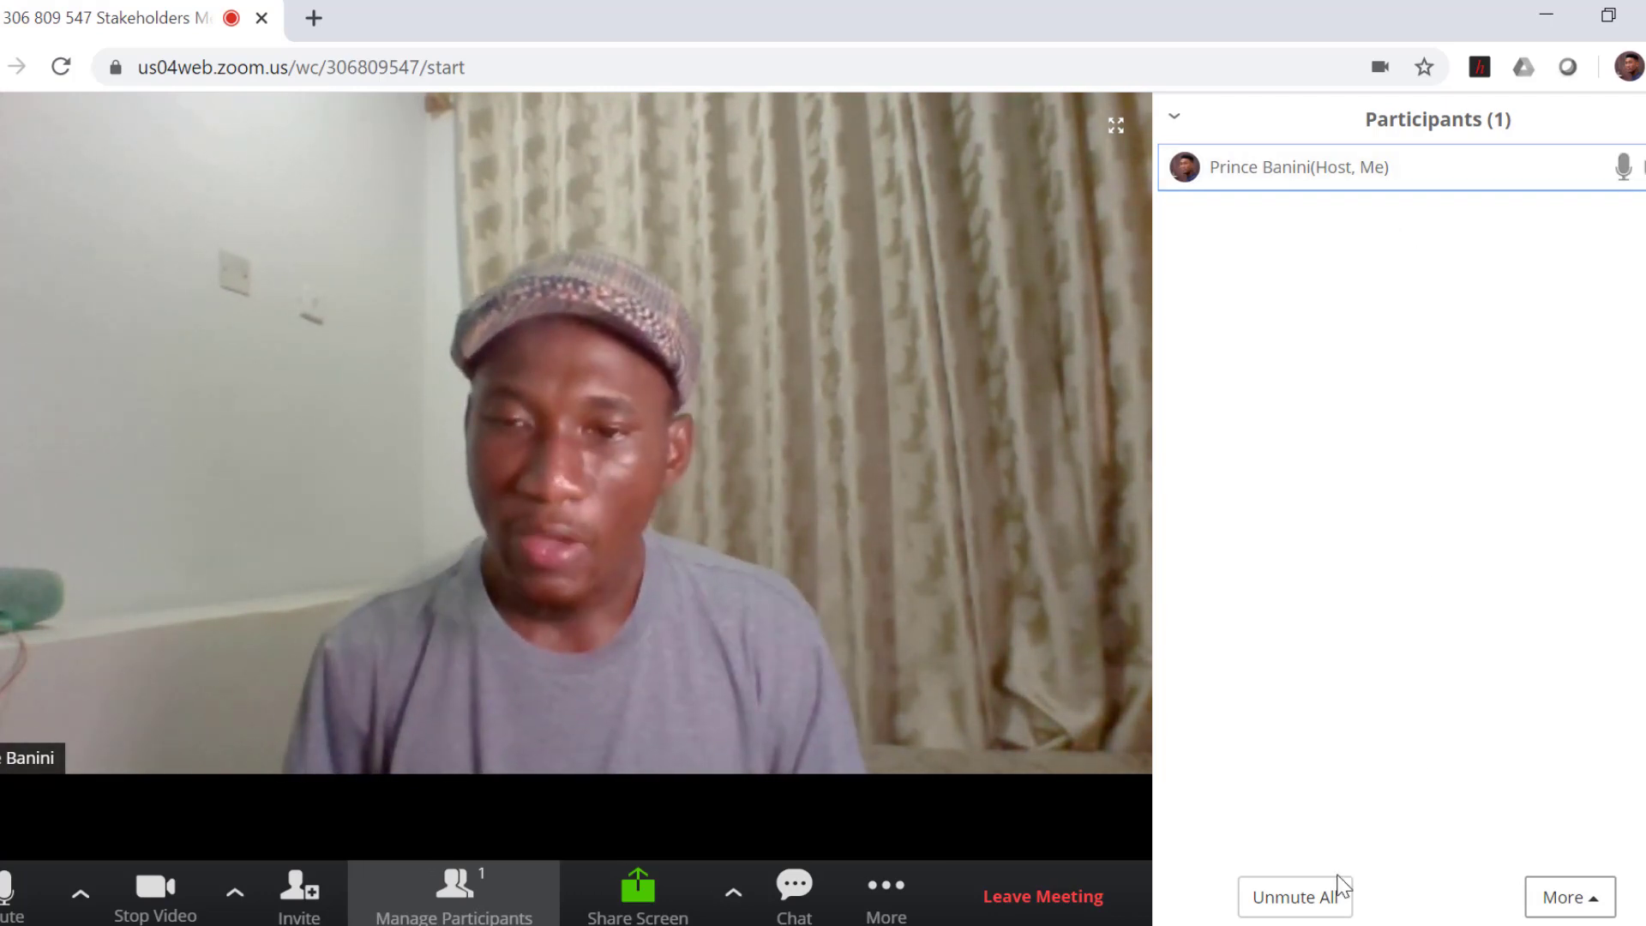
{"action": "left_click", "coordinate": [1324, 900]}
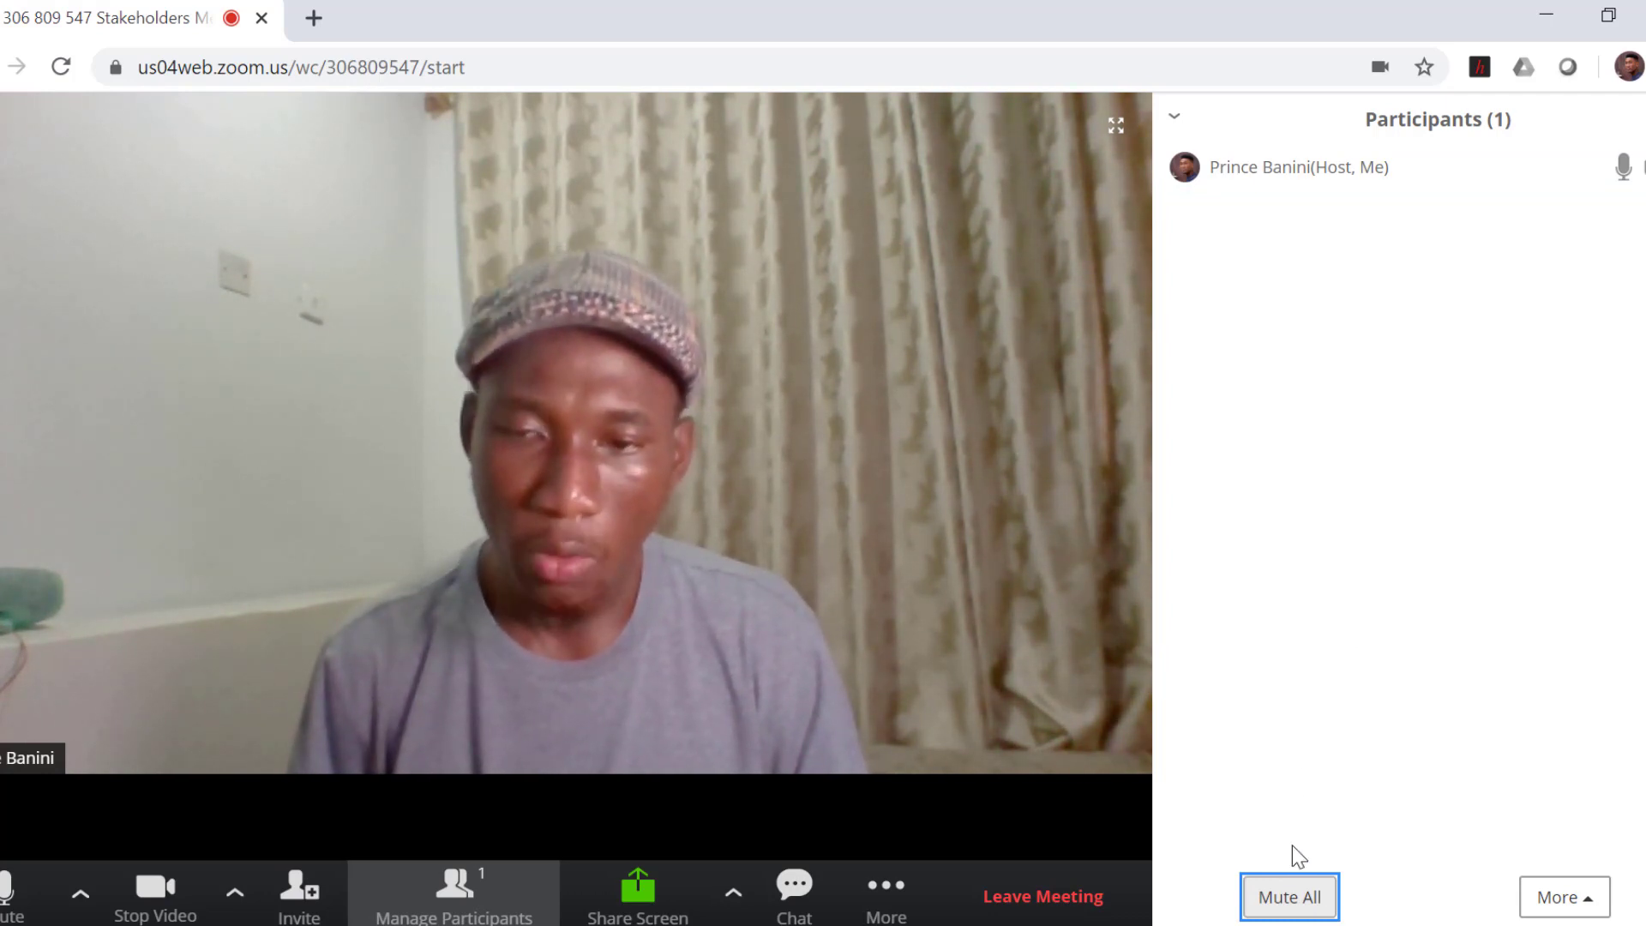
{"action": "left_click", "coordinate": [1293, 900]}
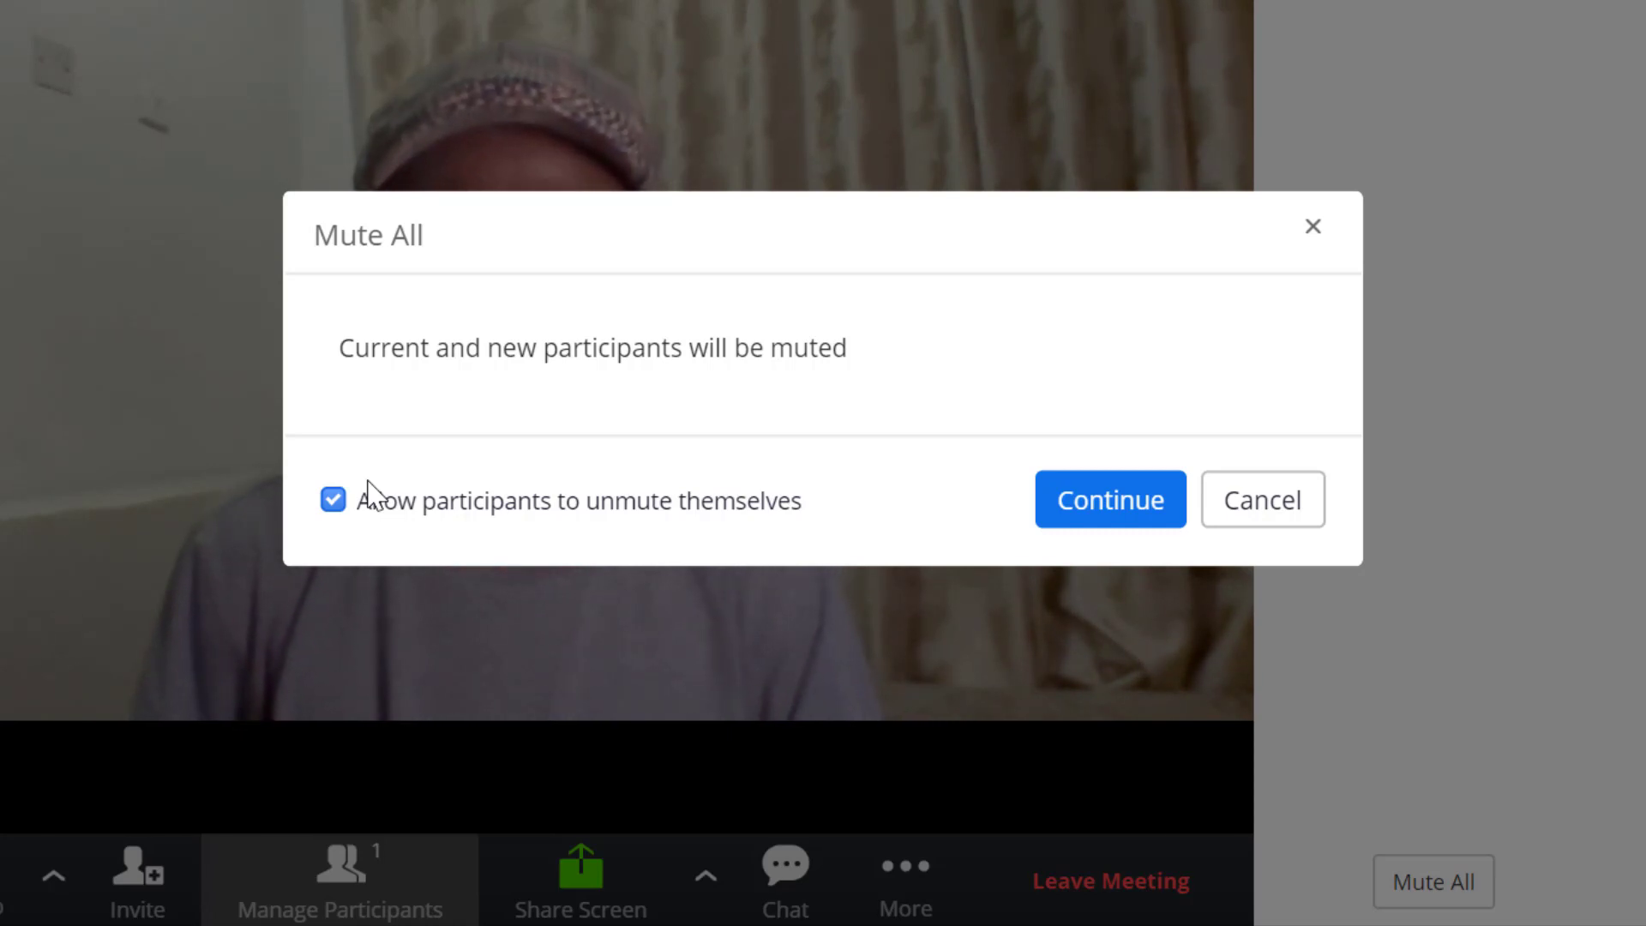
{"action": "left_click", "coordinate": [333, 500]}
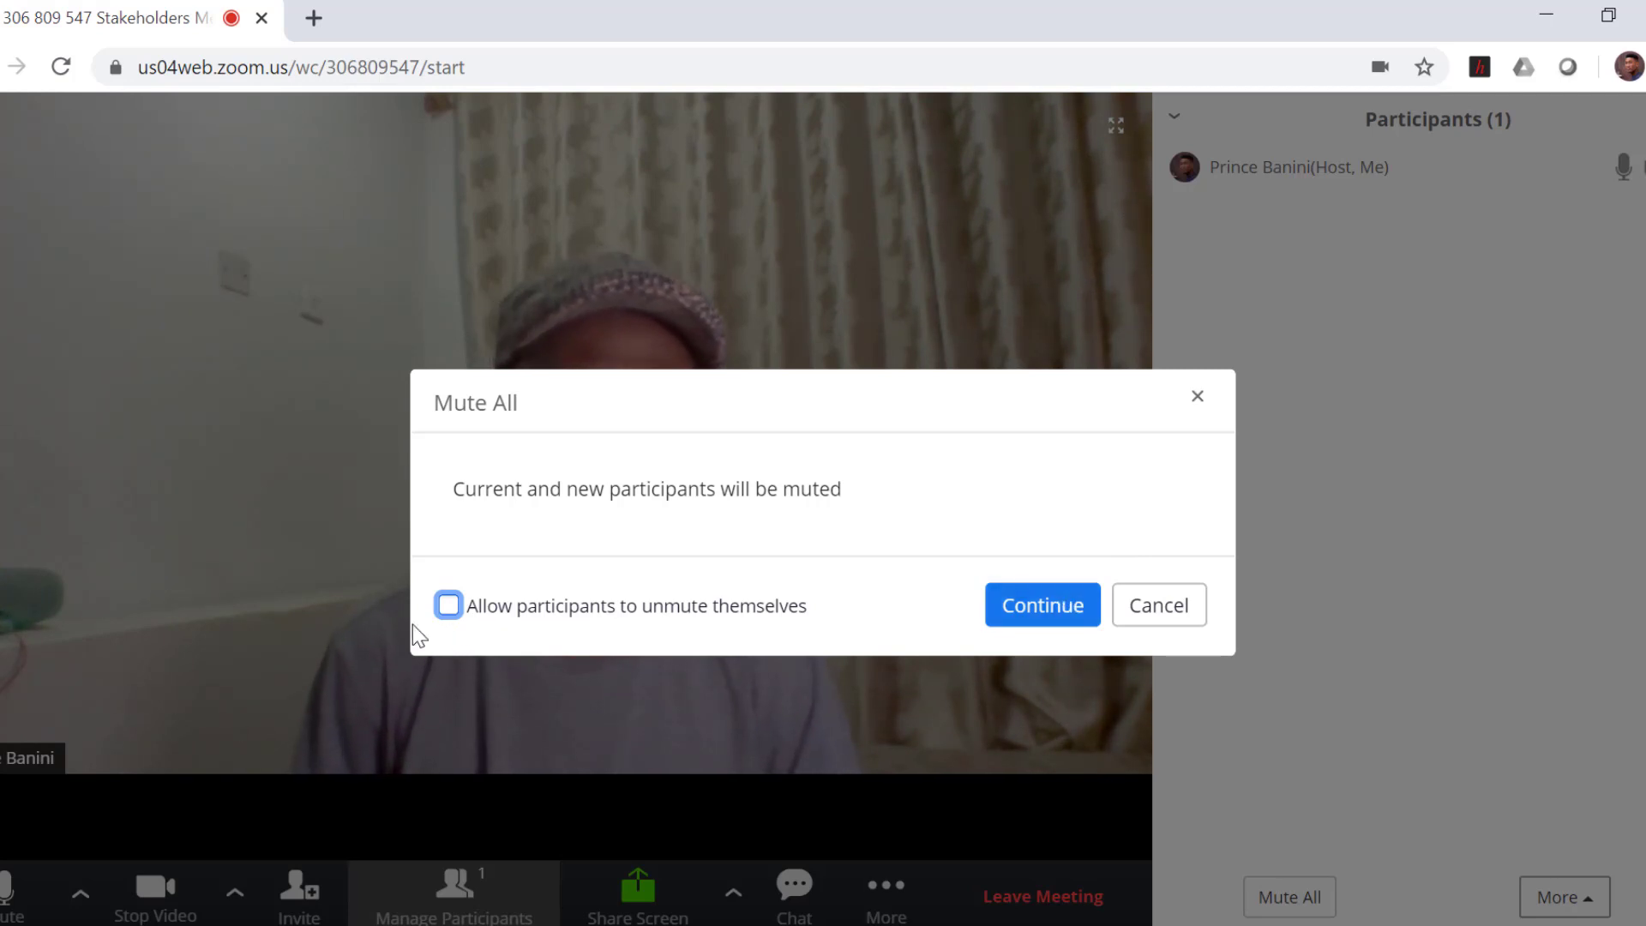
{"action": "left_click", "coordinate": [464, 610]}
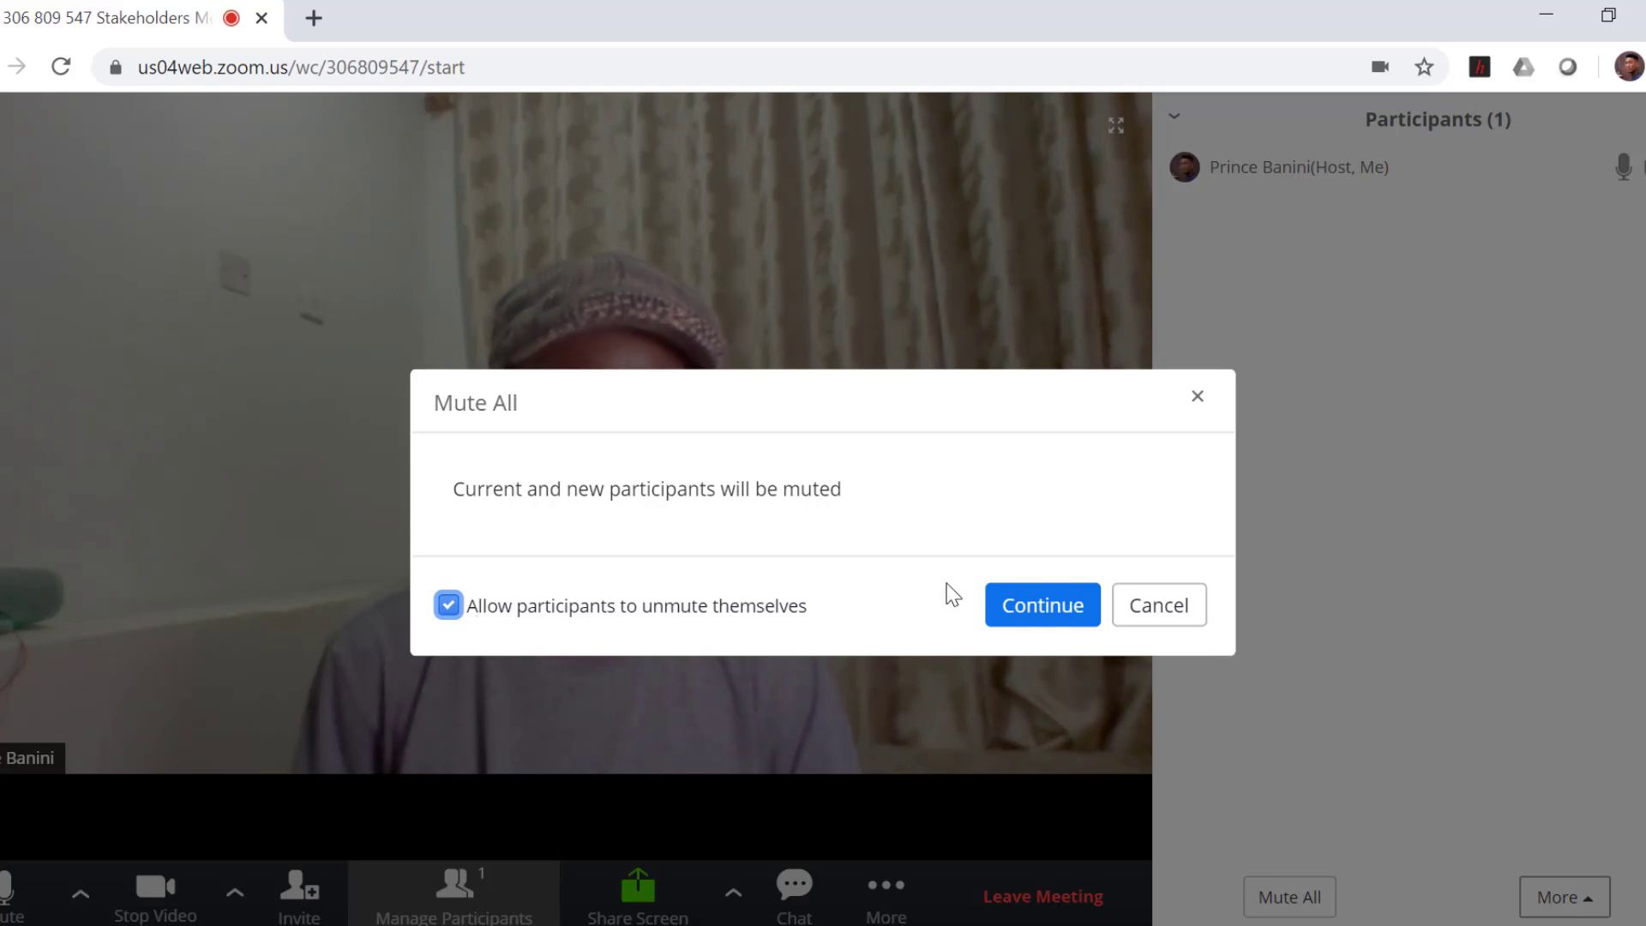
{"action": "left_click", "coordinate": [1029, 614]}
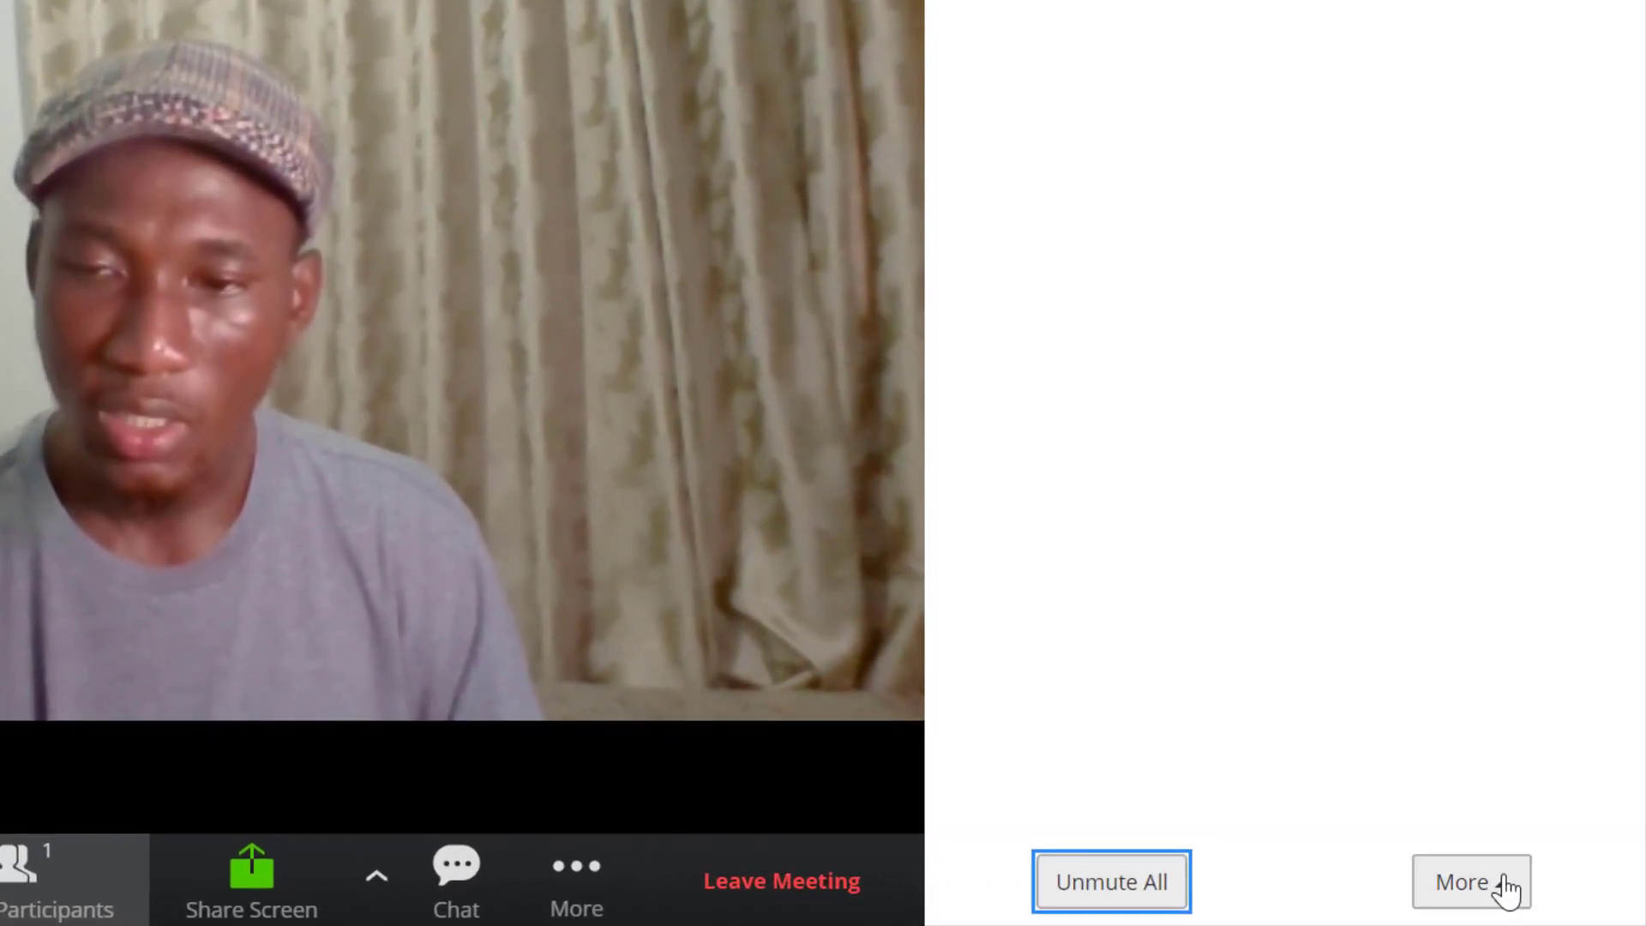
{"action": "left_click", "coordinate": [1507, 890]}
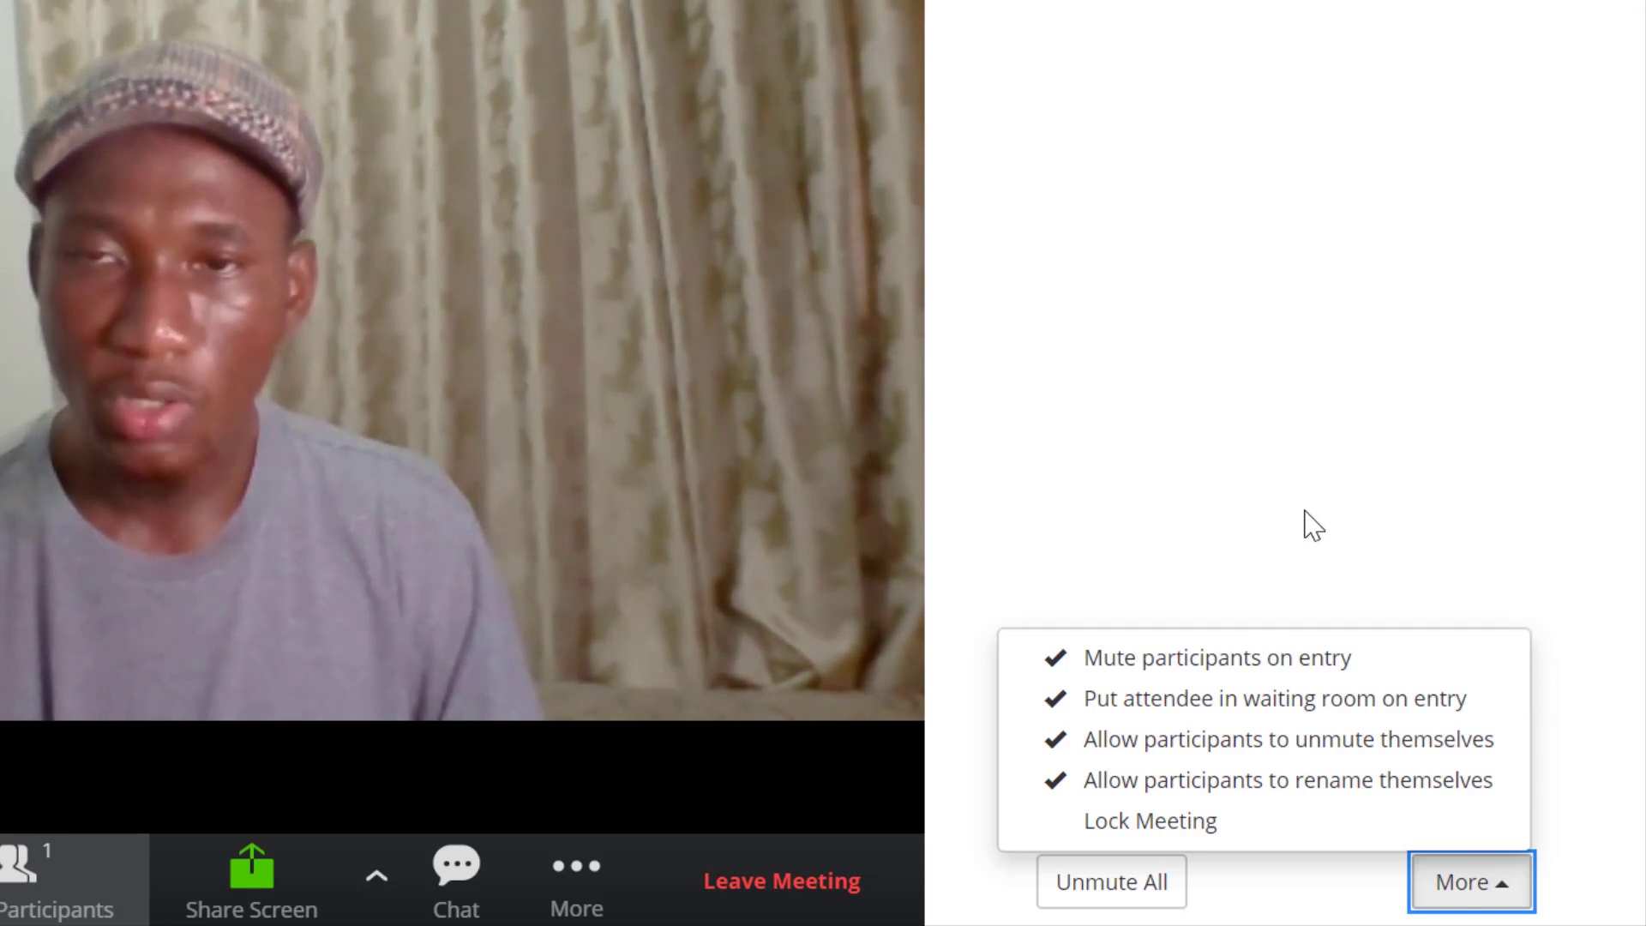
{"action": "left_click", "coordinate": [1311, 525]}
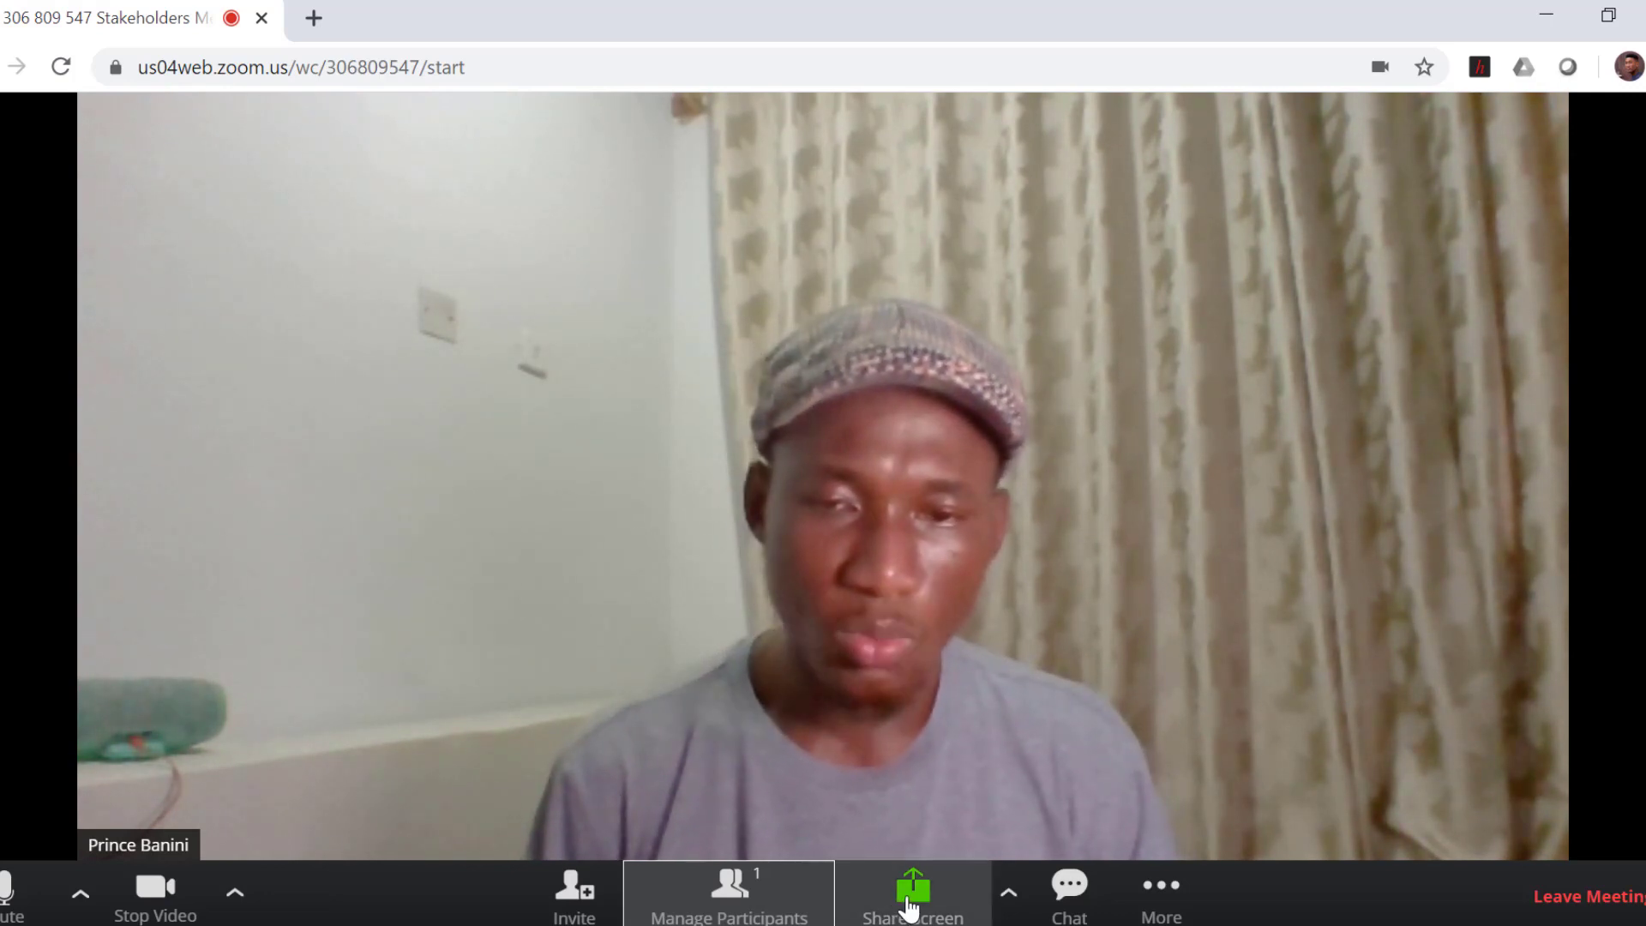
Share the entire screen after viewing the application window and Chrome tab sources, and view the participant sharing options
{"action": "left_click", "coordinate": [911, 901]}
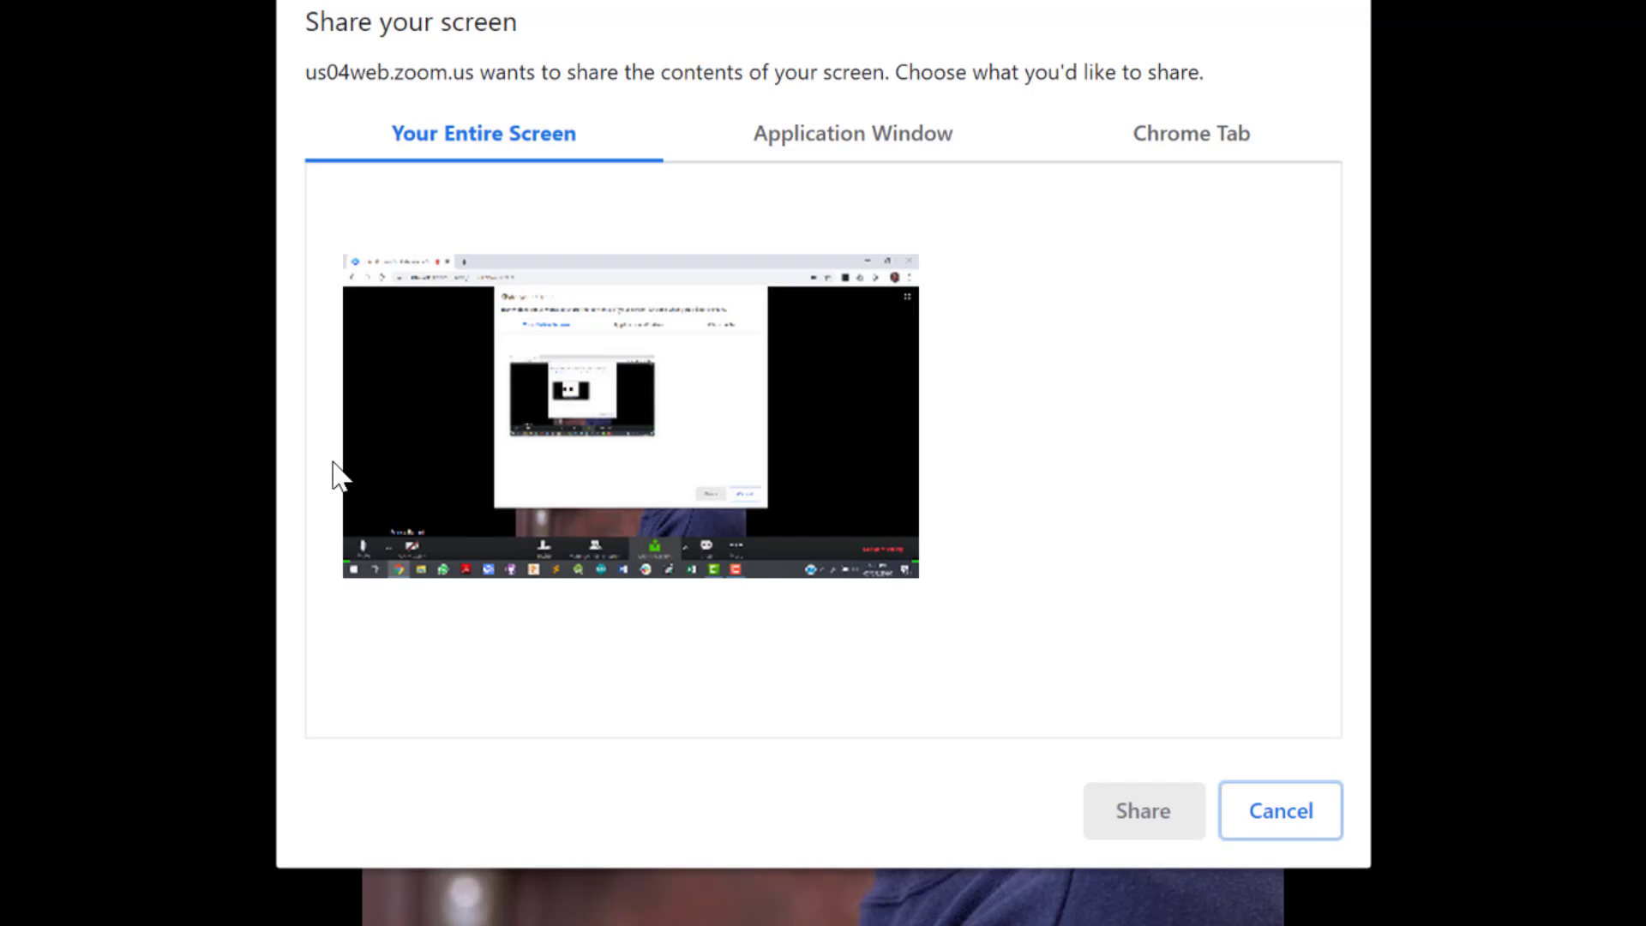
{"action": "left_click", "coordinate": [451, 447]}
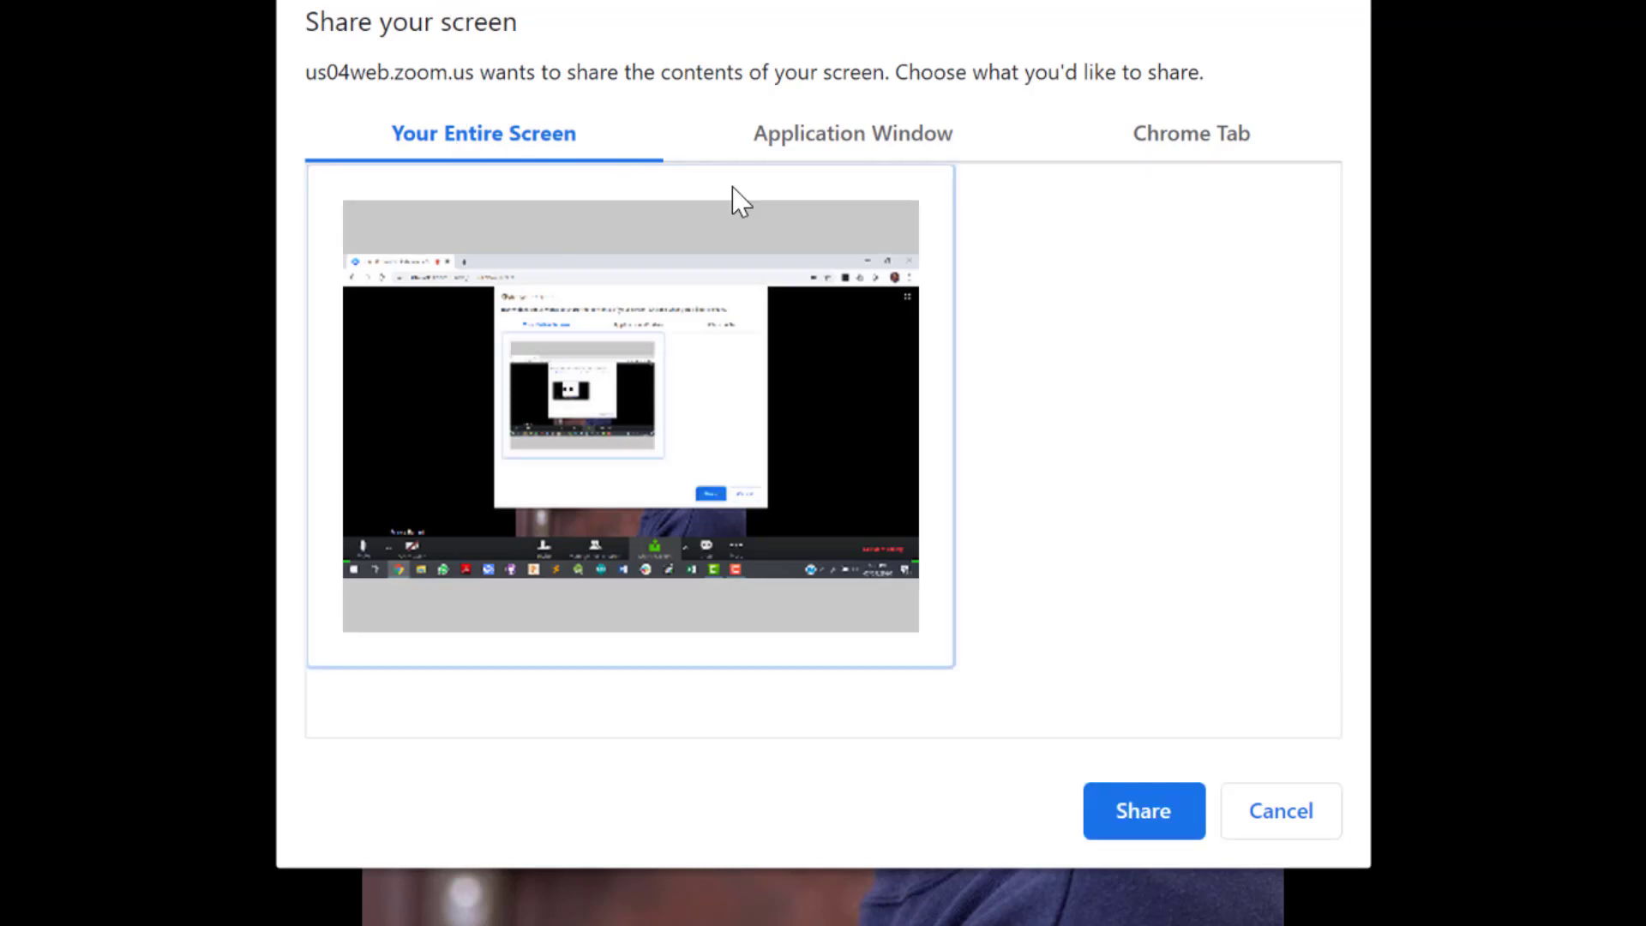
{"action": "left_click", "coordinate": [836, 137]}
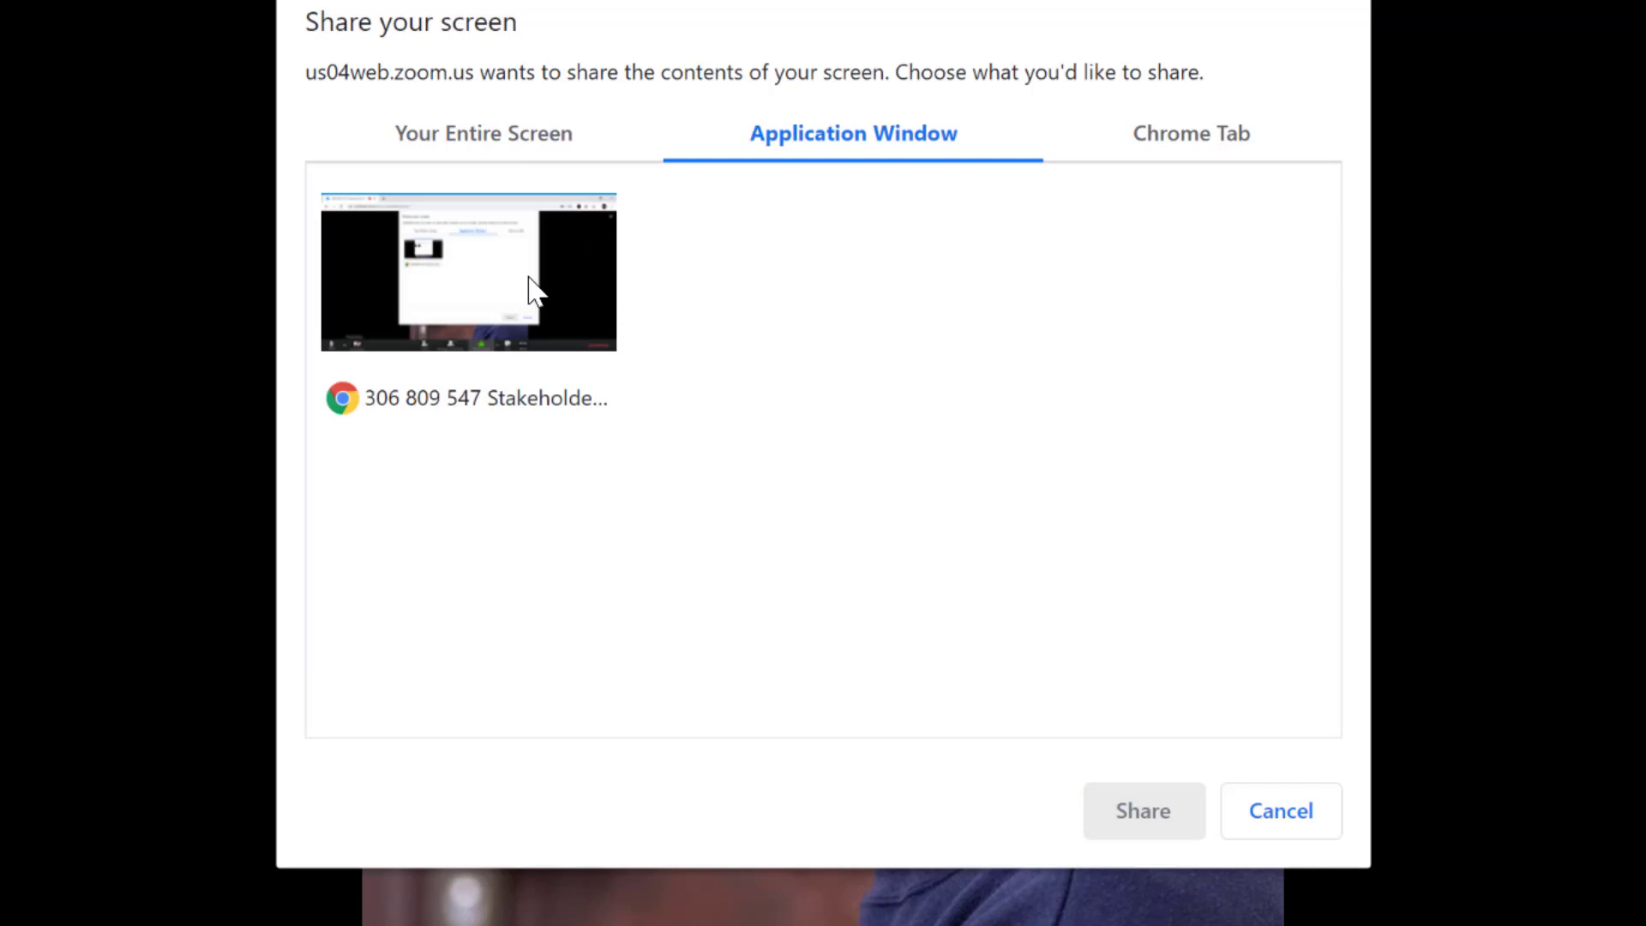
{"action": "left_click", "coordinate": [1189, 142]}
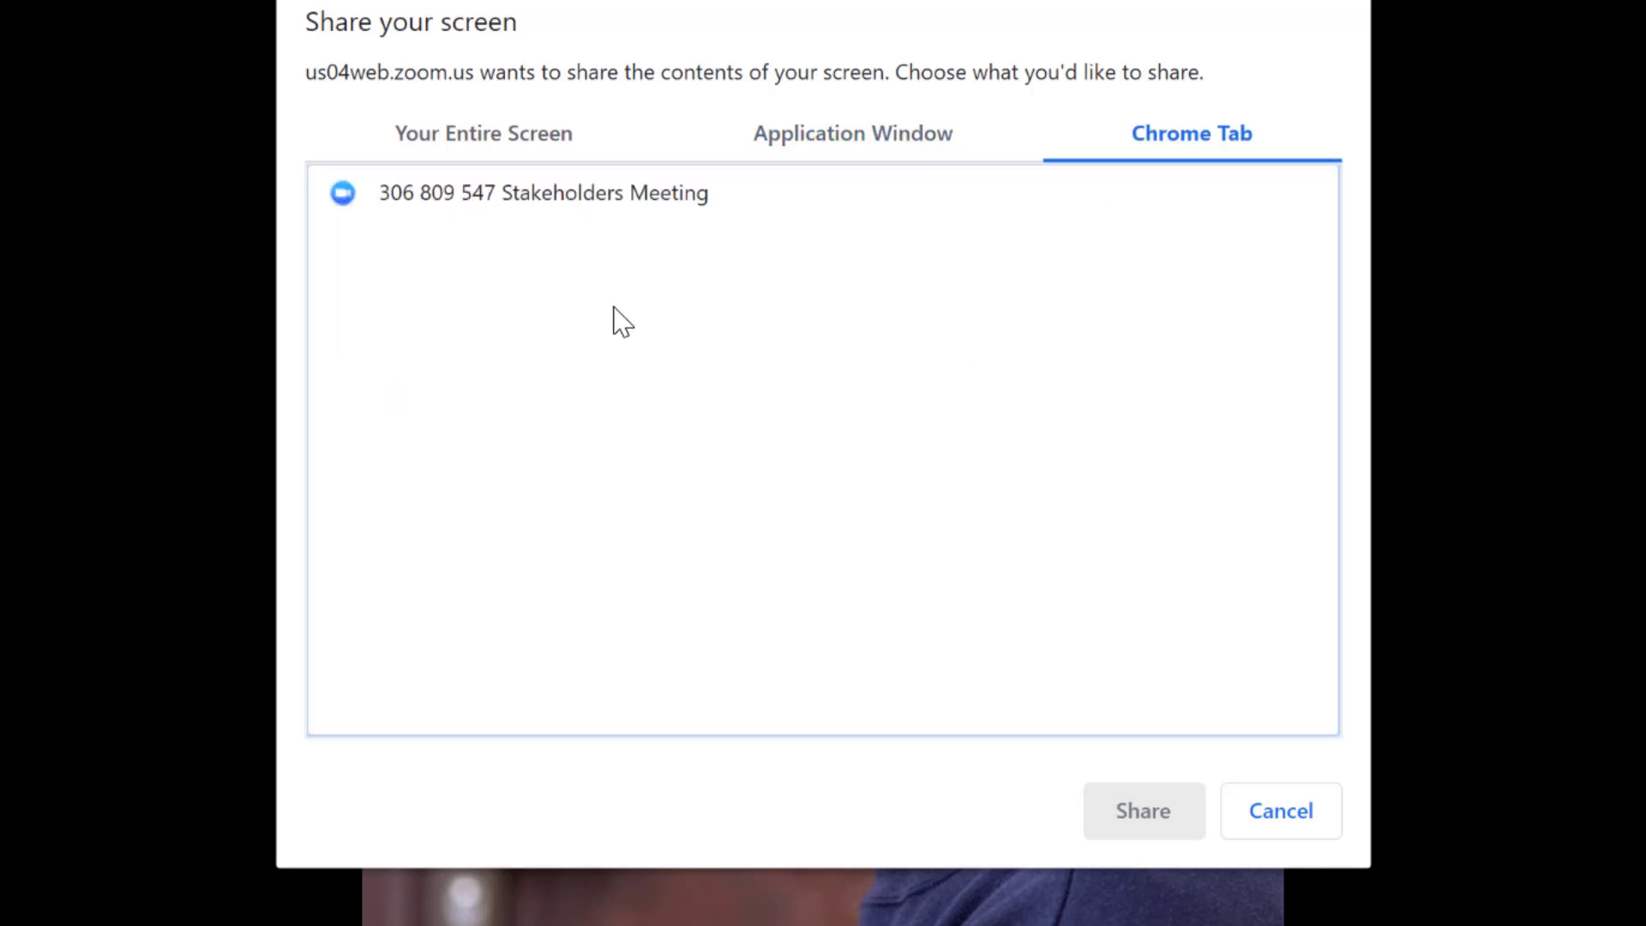
{"action": "left_click", "coordinate": [509, 139]}
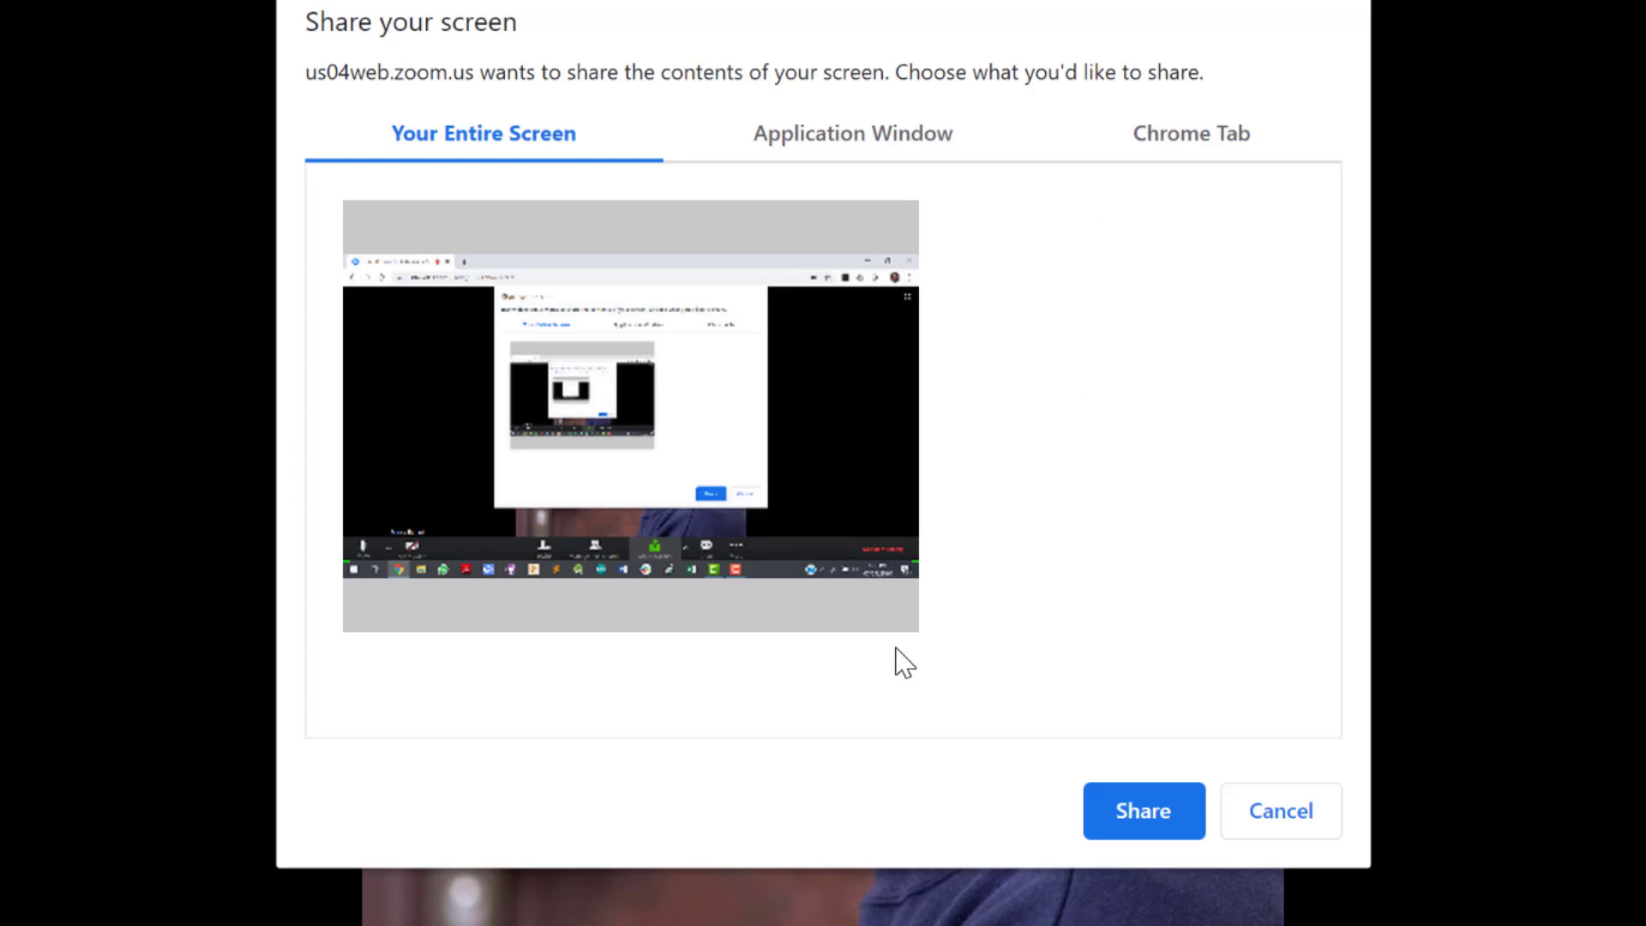
{"action": "left_click", "coordinate": [704, 467]}
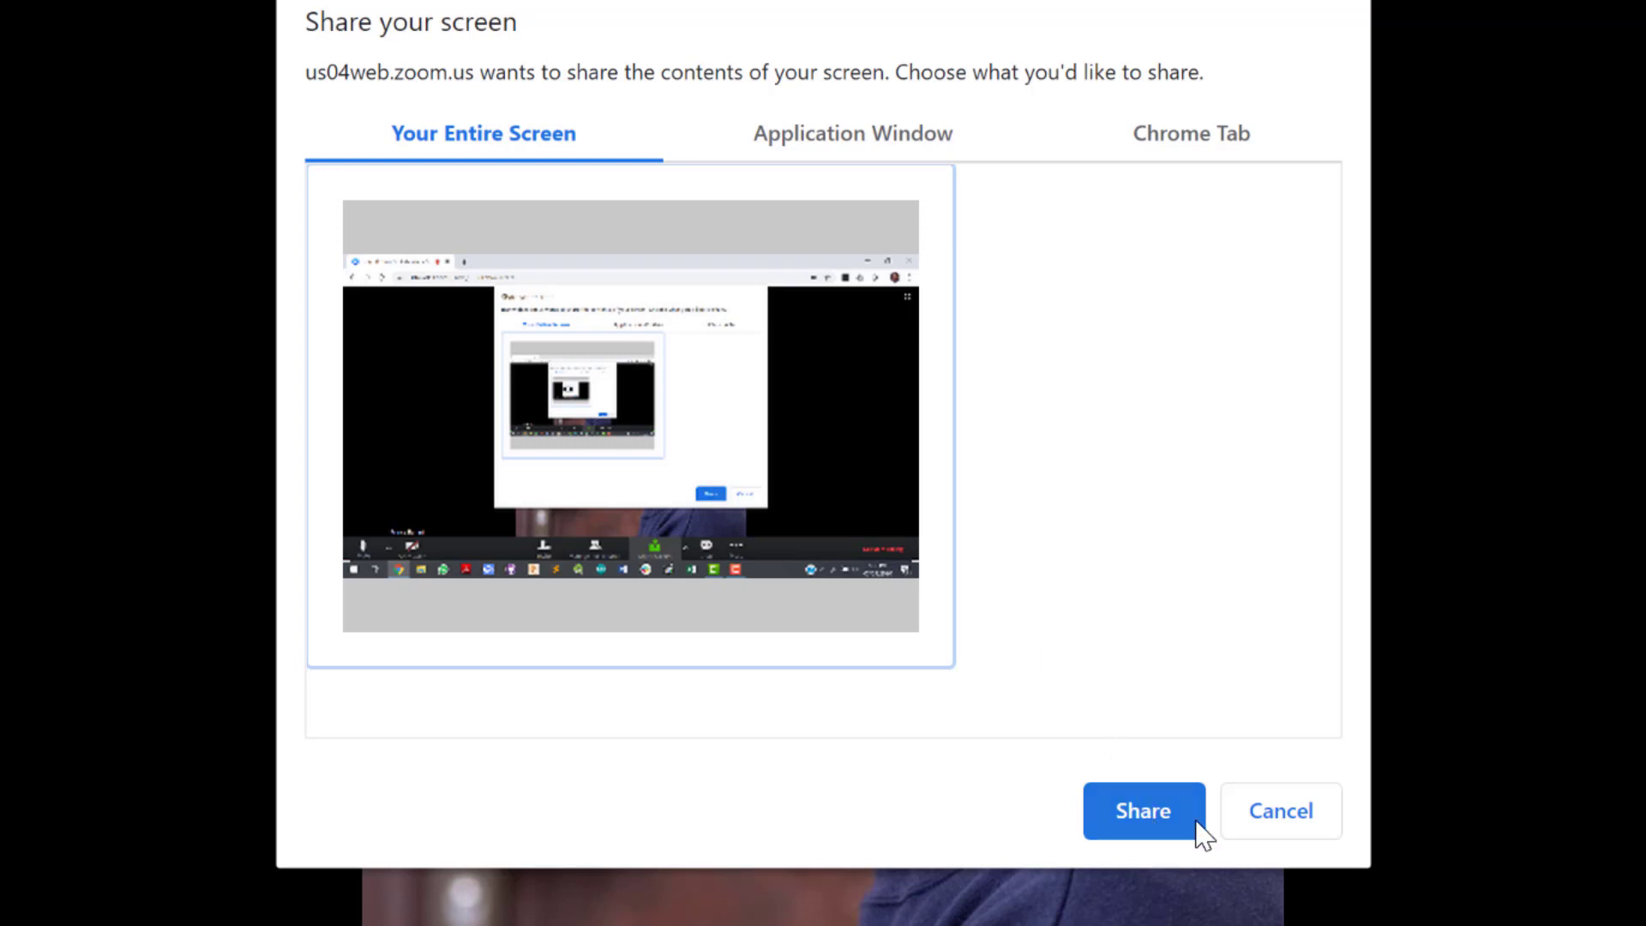
{"action": "left_click", "coordinate": [1130, 813]}
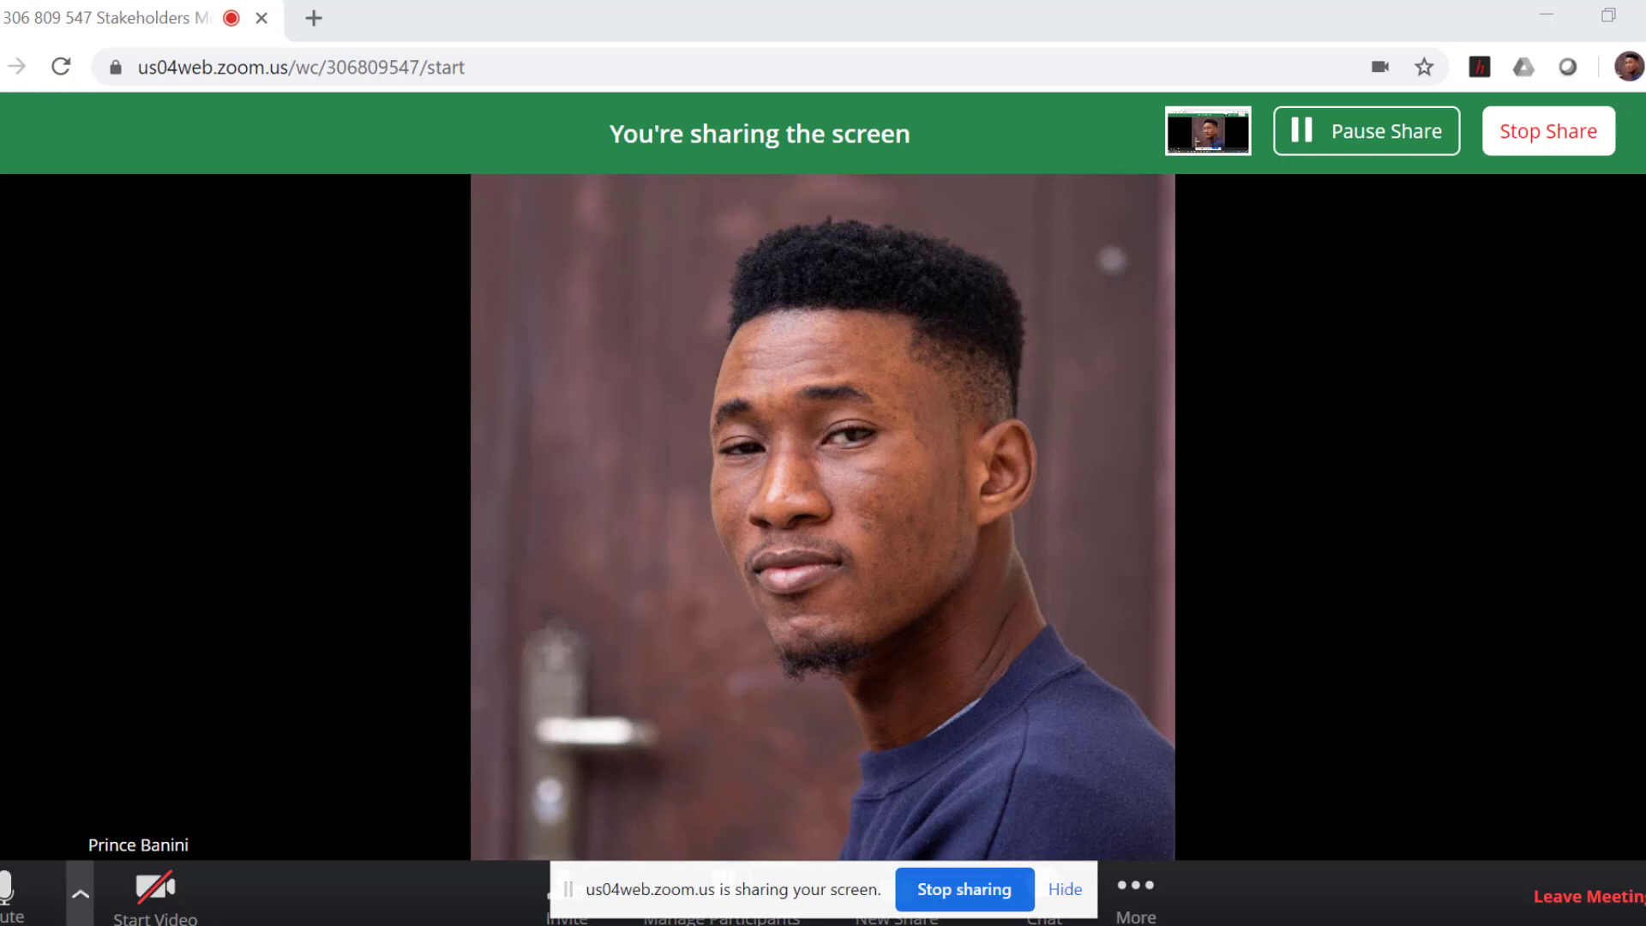
{"action": "mouse_move", "coordinate": [238, 925]}
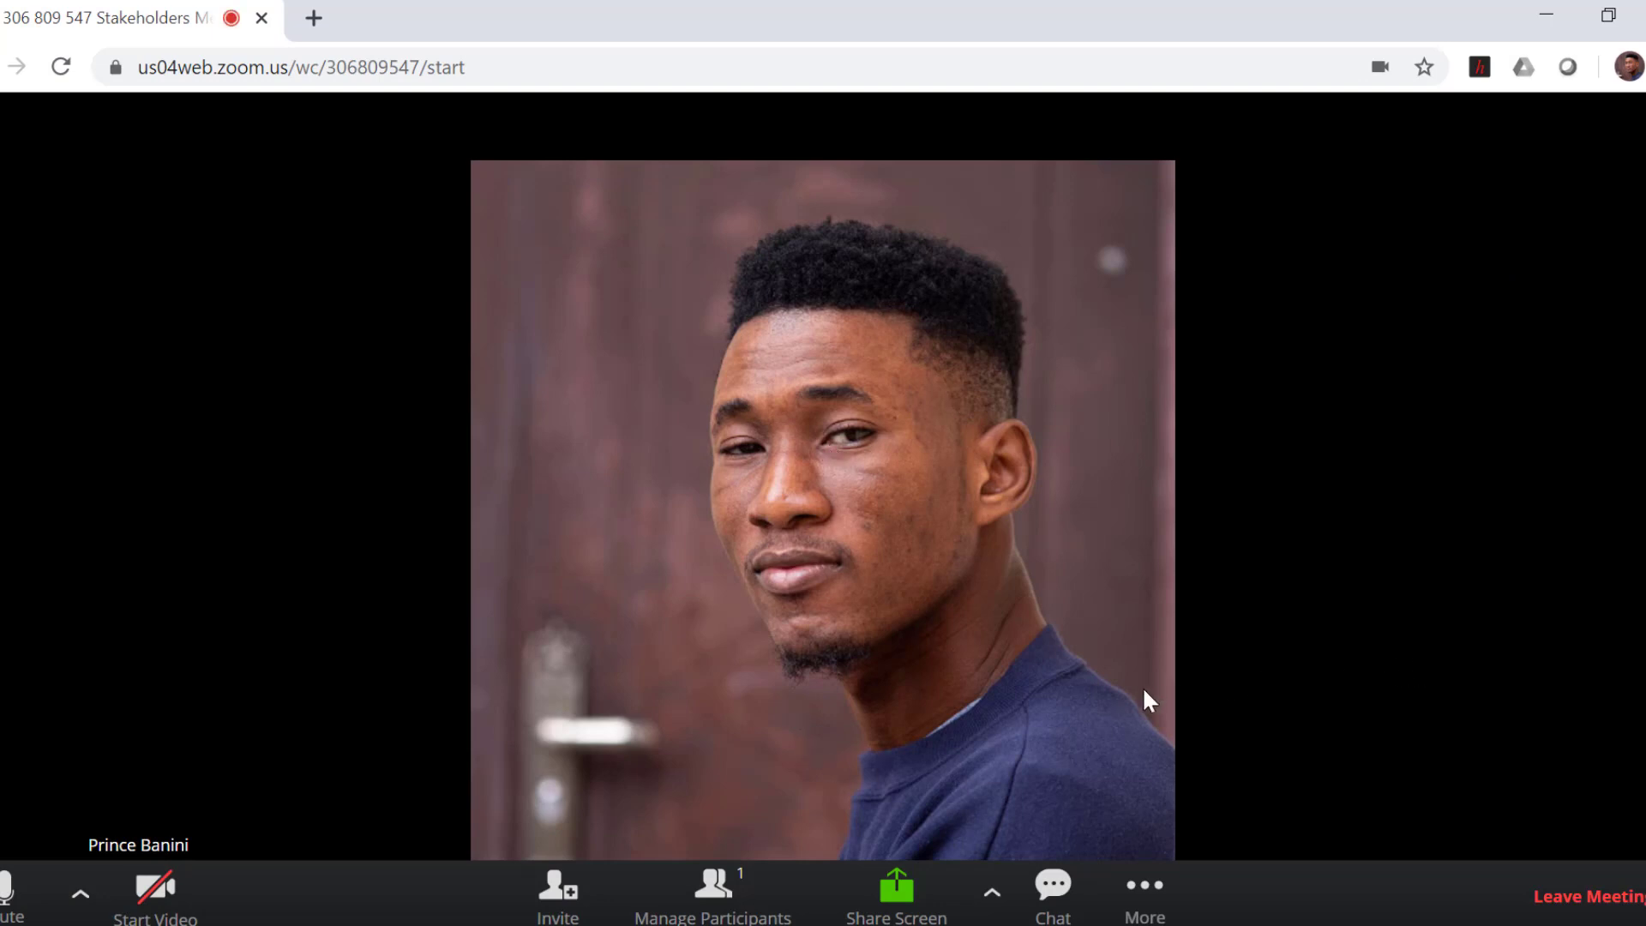
{"action": "left_click", "coordinate": [992, 892]}
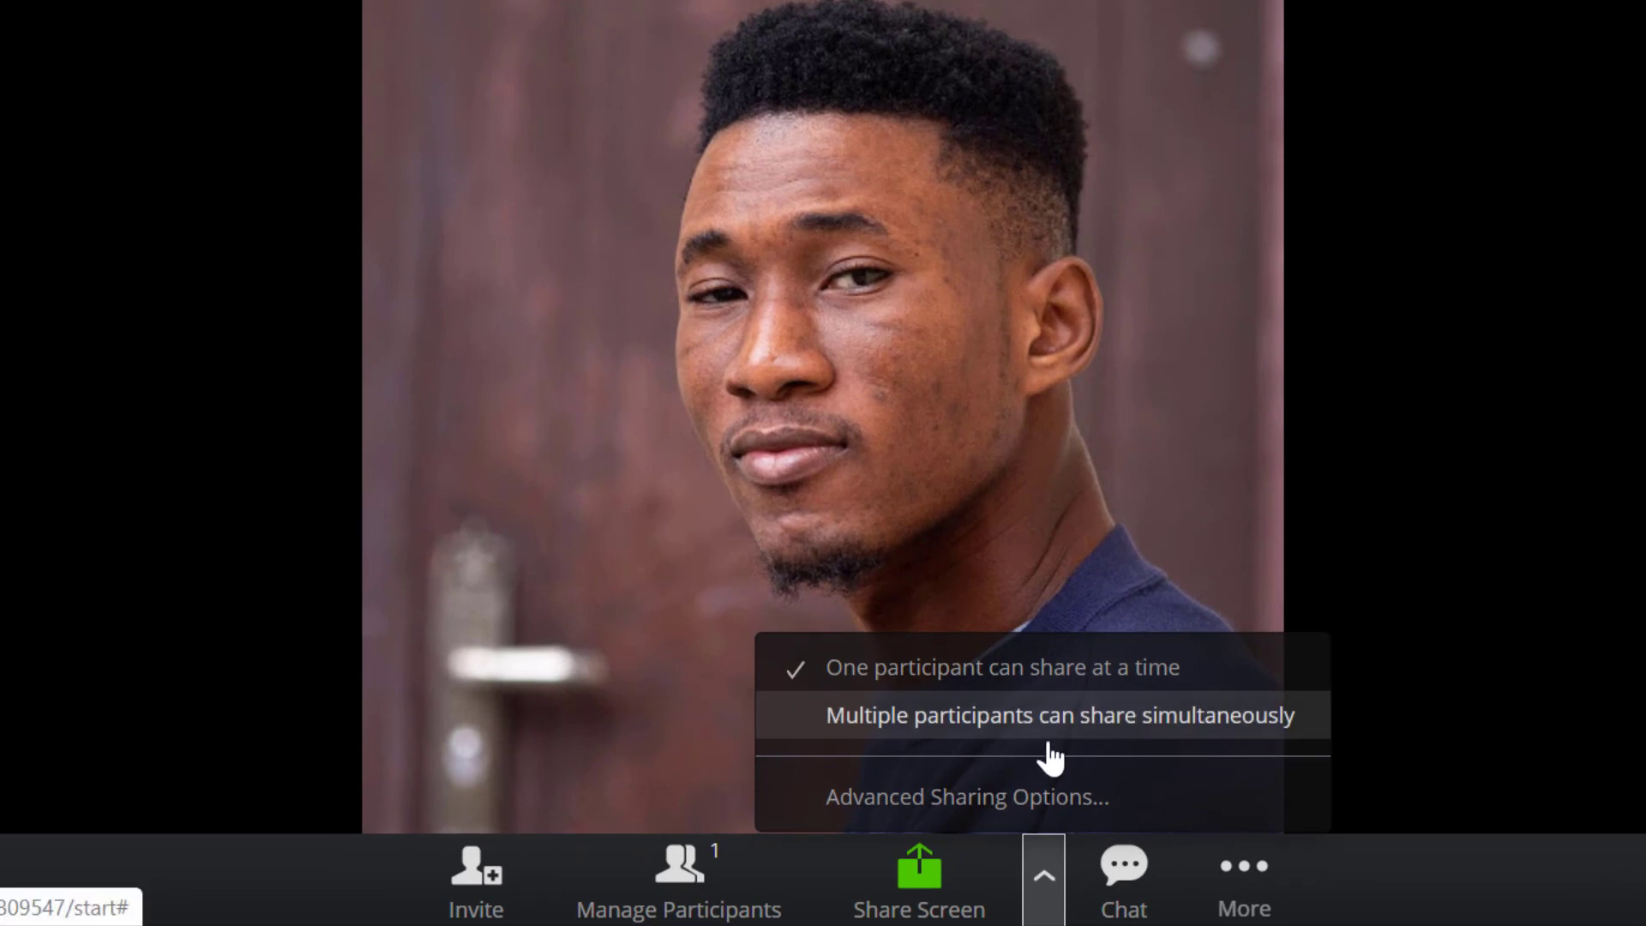
Send the message "hello" to Everyone in the meeting's group chat and close the chat
{"action": "left_click", "coordinate": [1126, 873]}
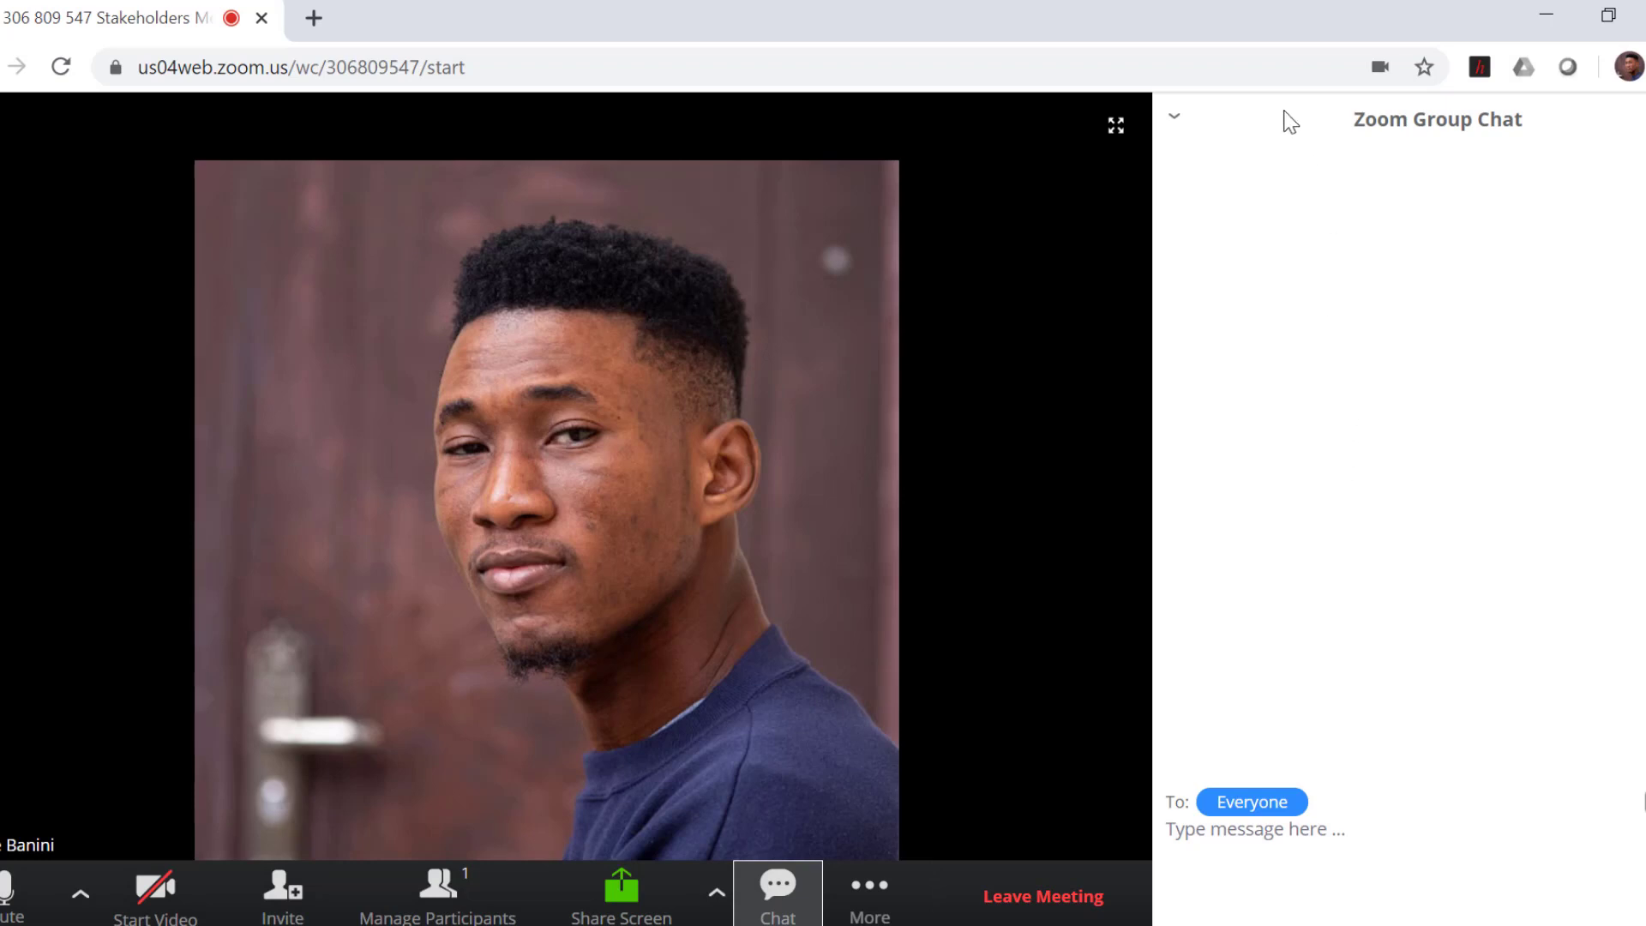
{"action": "left_click", "coordinate": [1255, 843]}
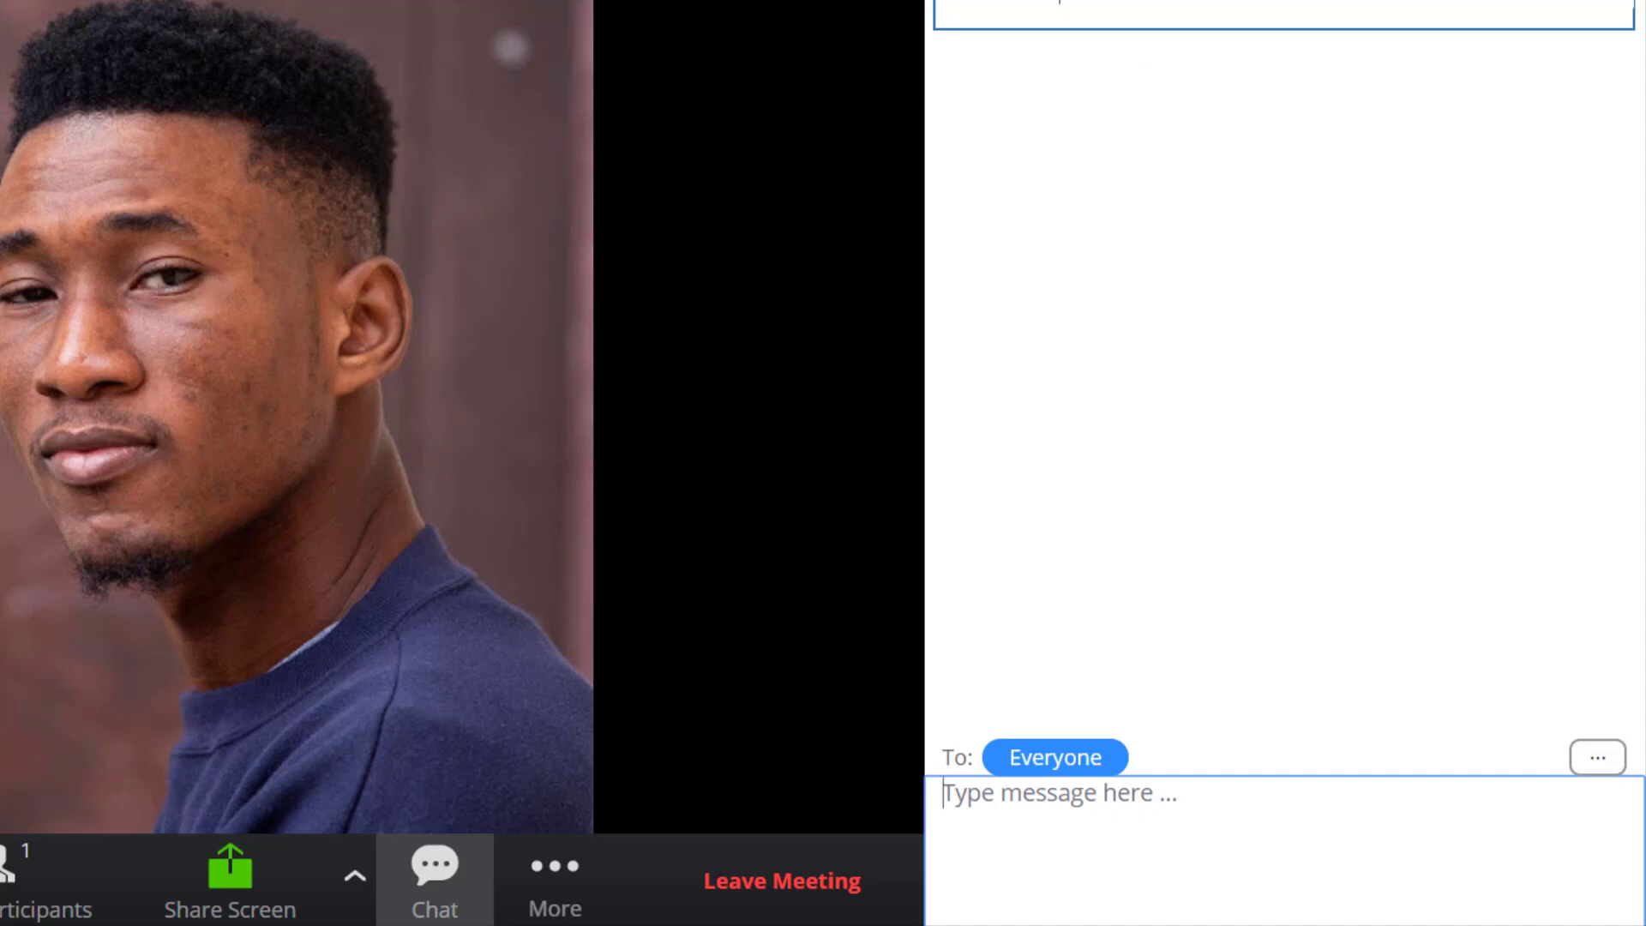
{"action": "left_click", "coordinate": [1061, 754]}
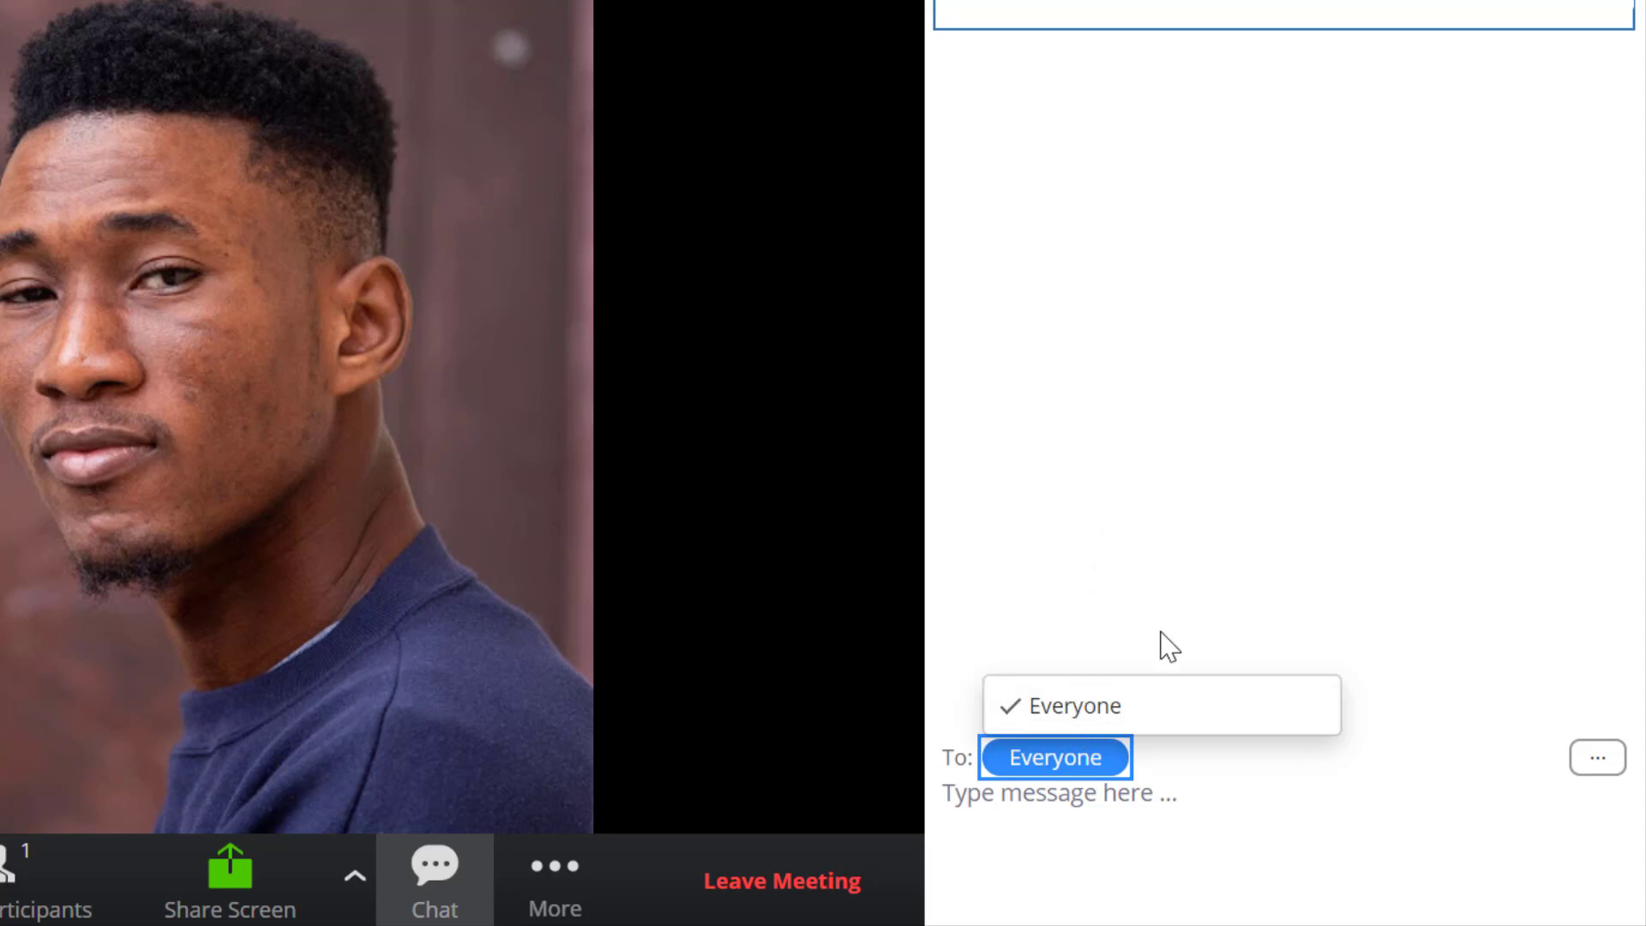
{"action": "left_click", "coordinate": [1120, 720]}
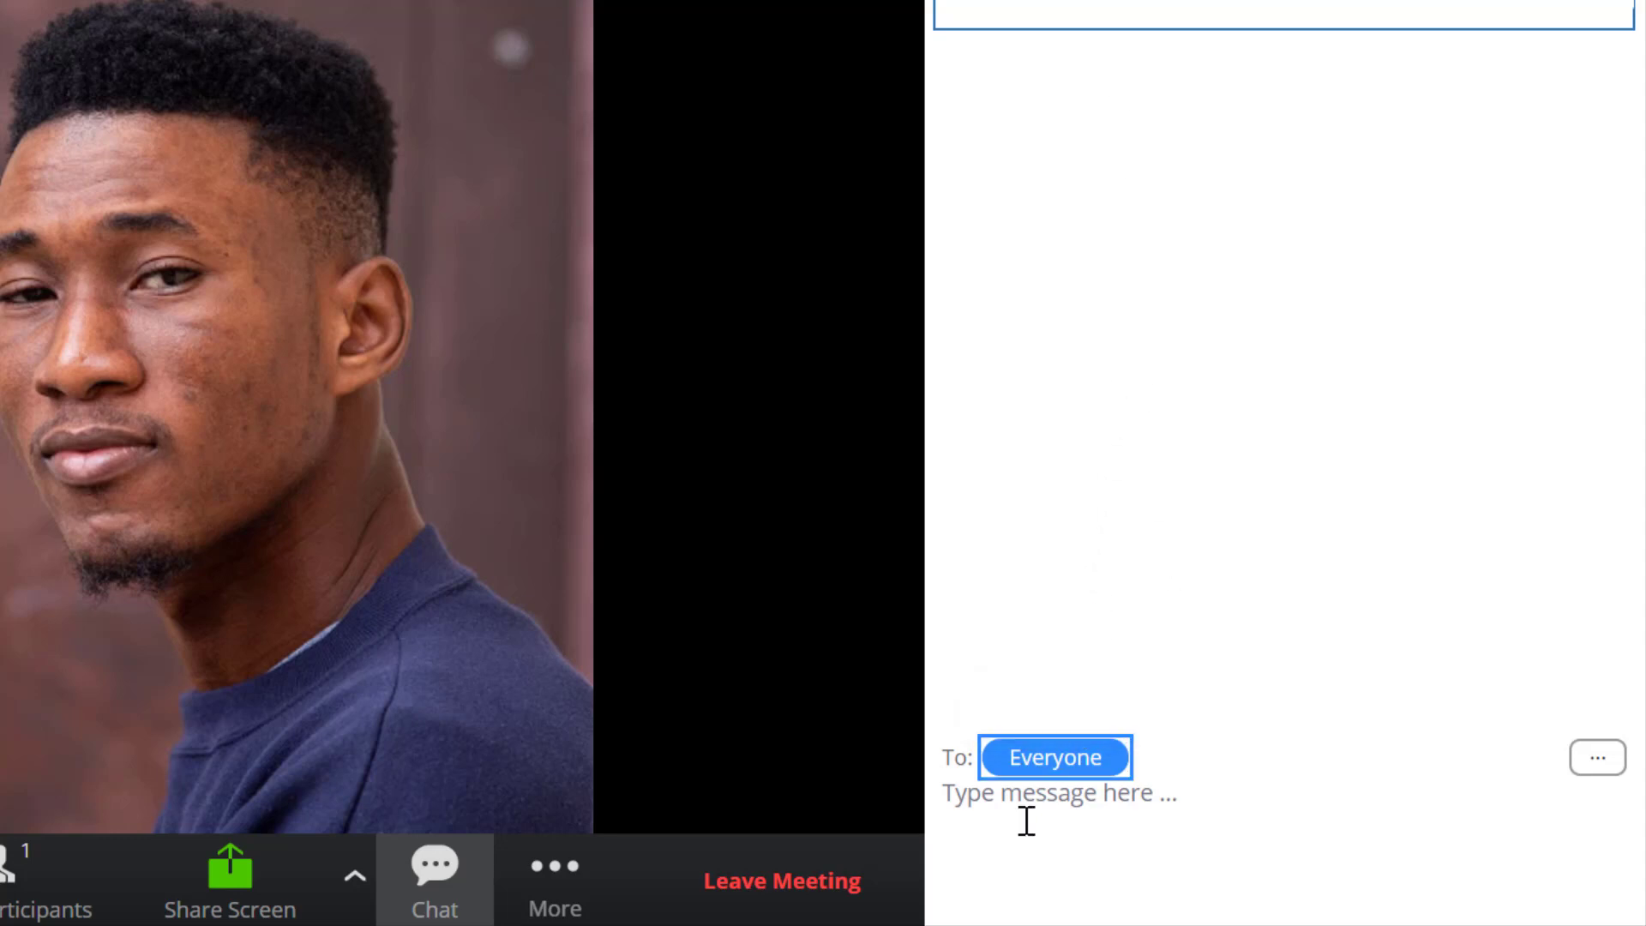
{"action": "left_click", "coordinate": [1050, 809]}
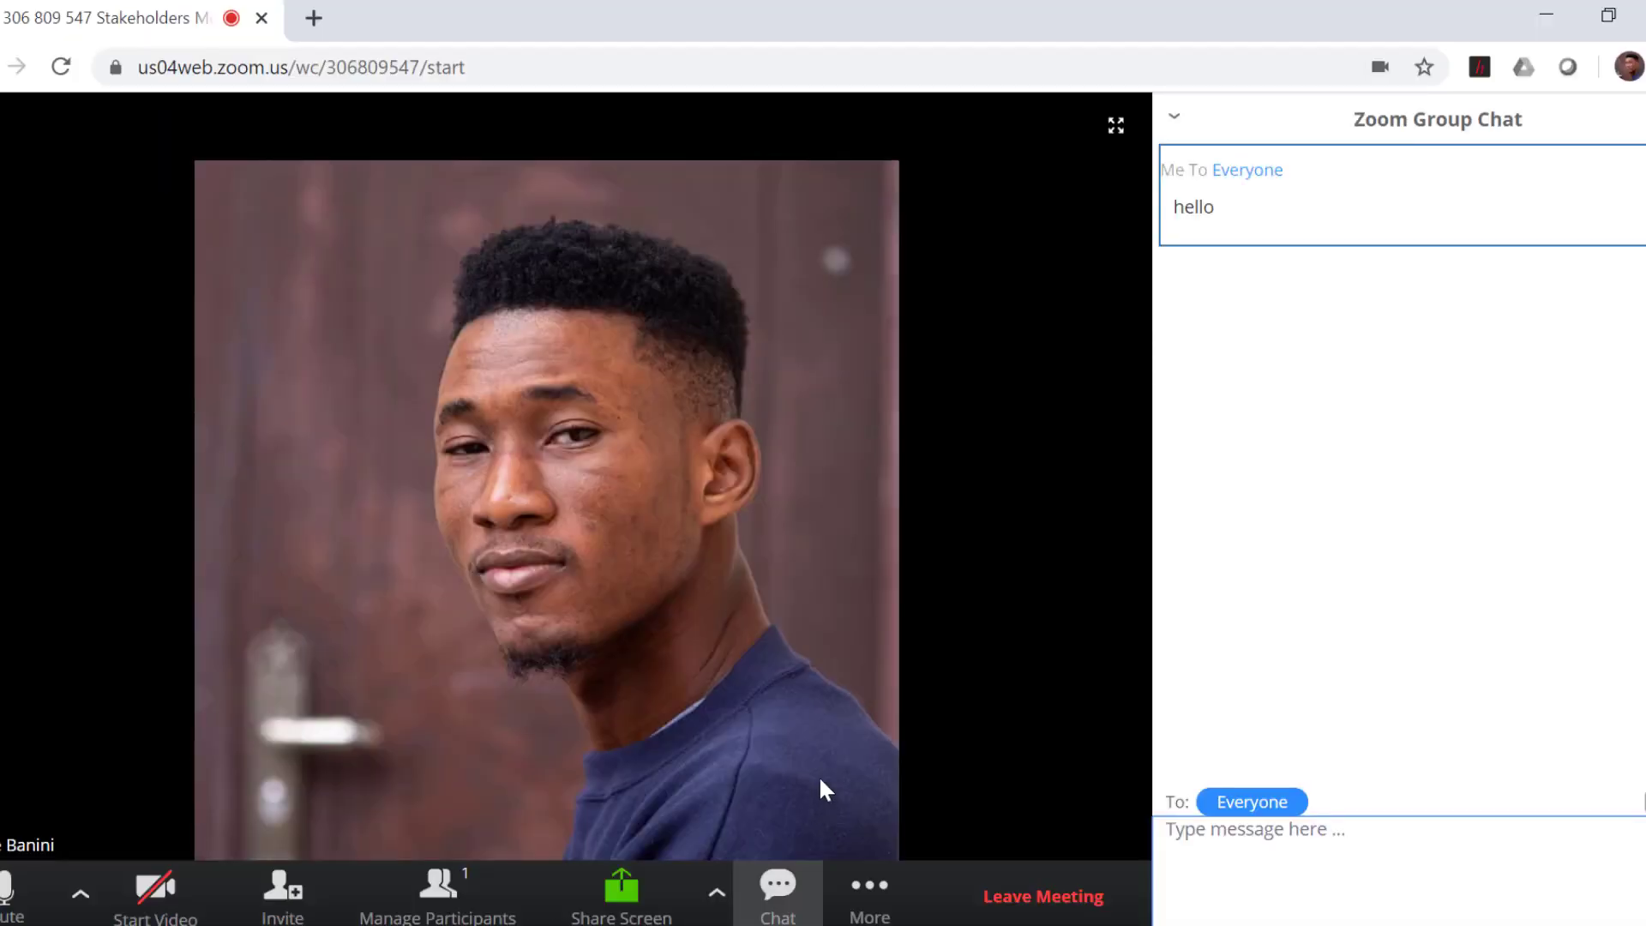
{"action": "left_click", "coordinate": [435, 883]}
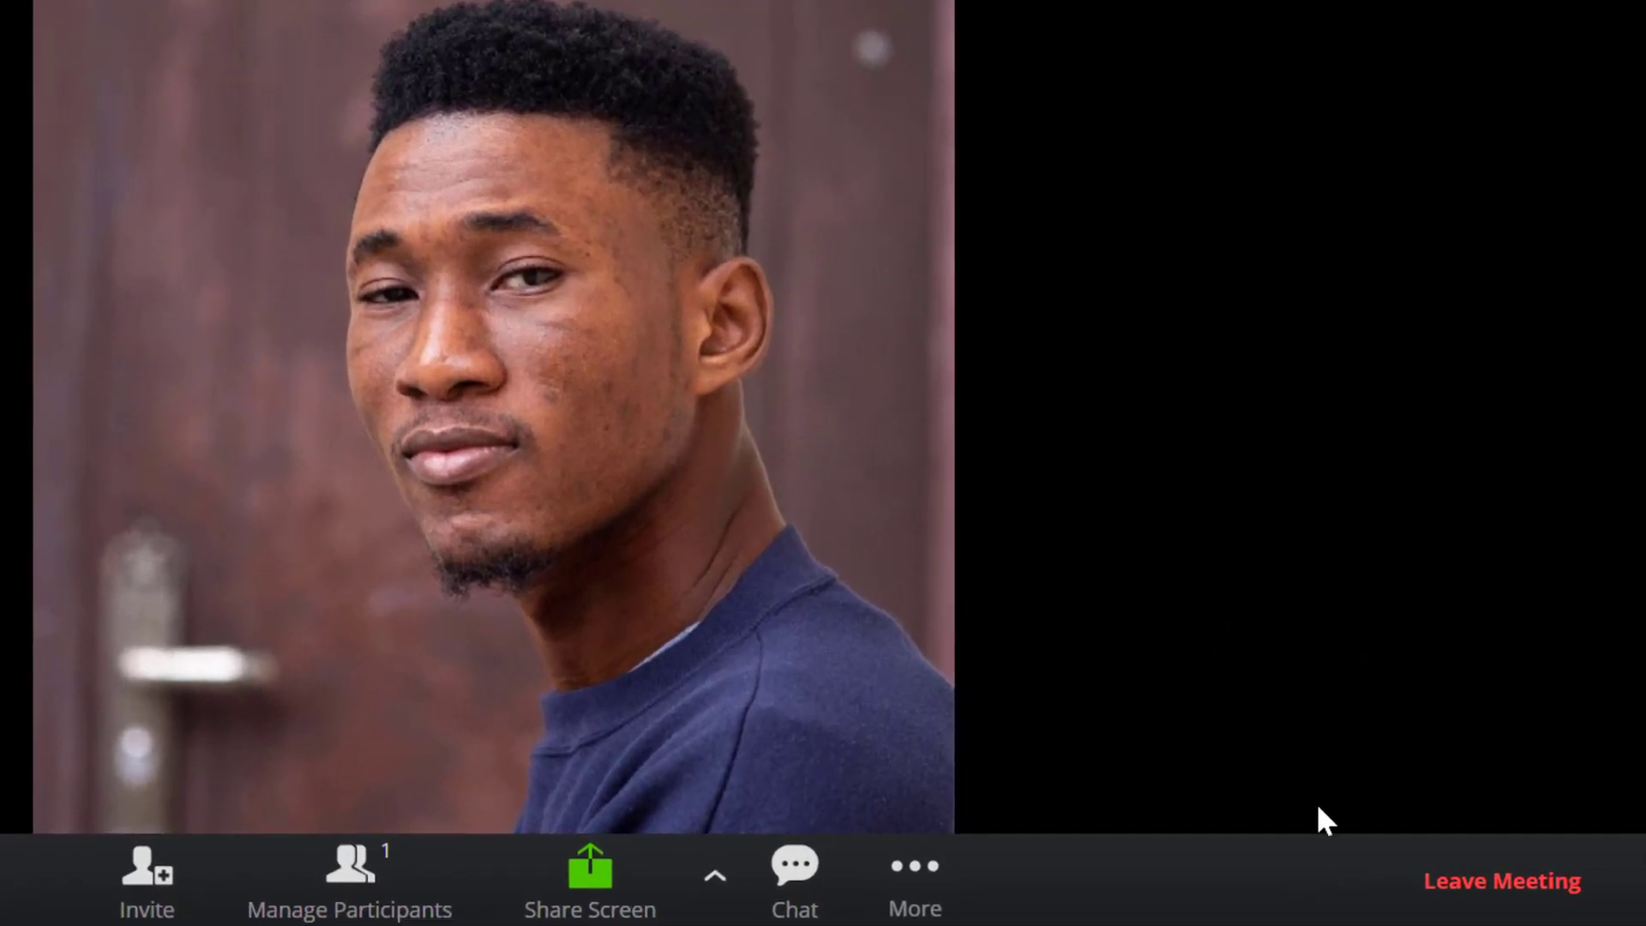
End the Stakeholders Meeting for everyone on the call
{"action": "left_click", "coordinate": [1465, 903]}
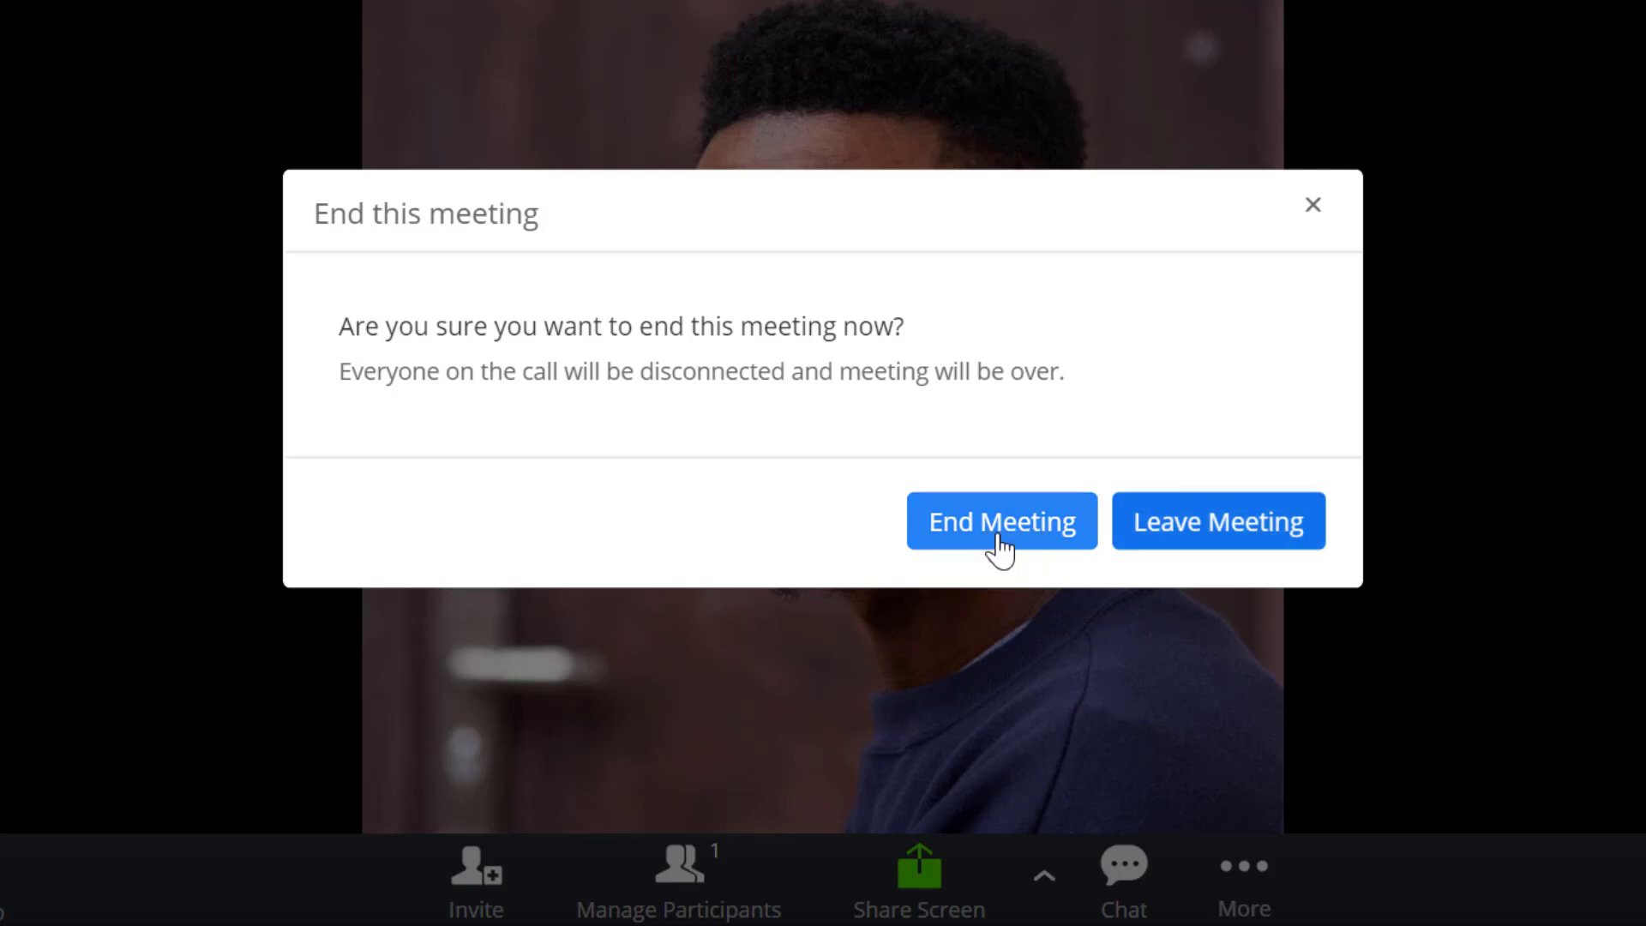
{"action": "left_click", "coordinate": [1000, 546]}
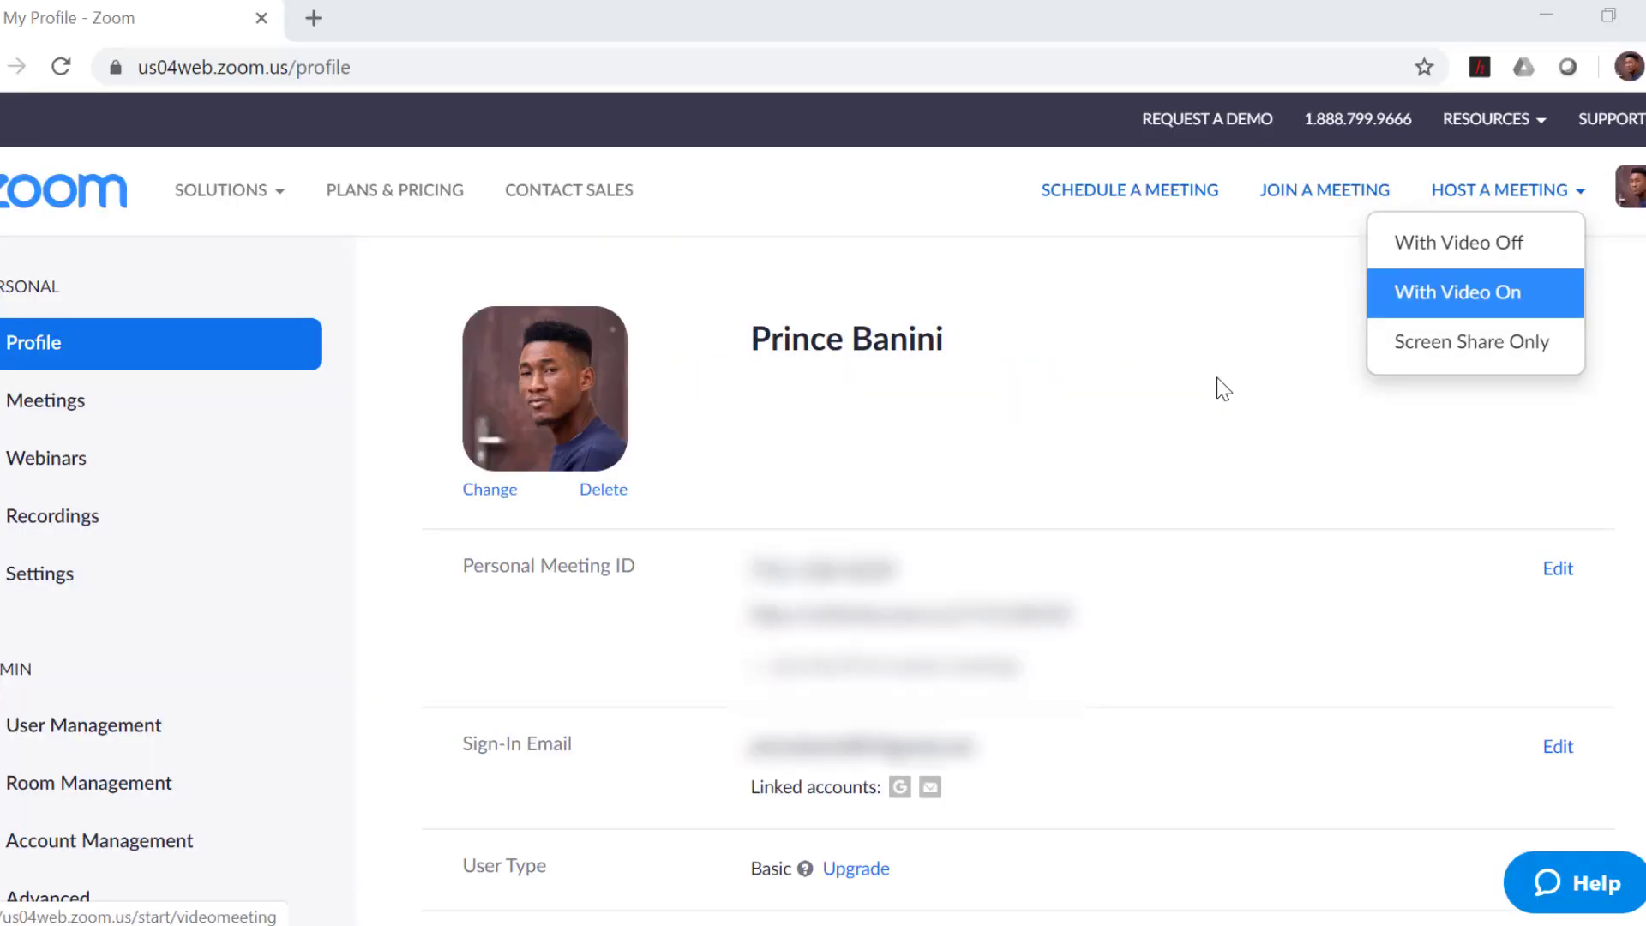
Host a new instant meeting with video on from the profile page
{"action": "left_click", "coordinate": [1192, 402]}
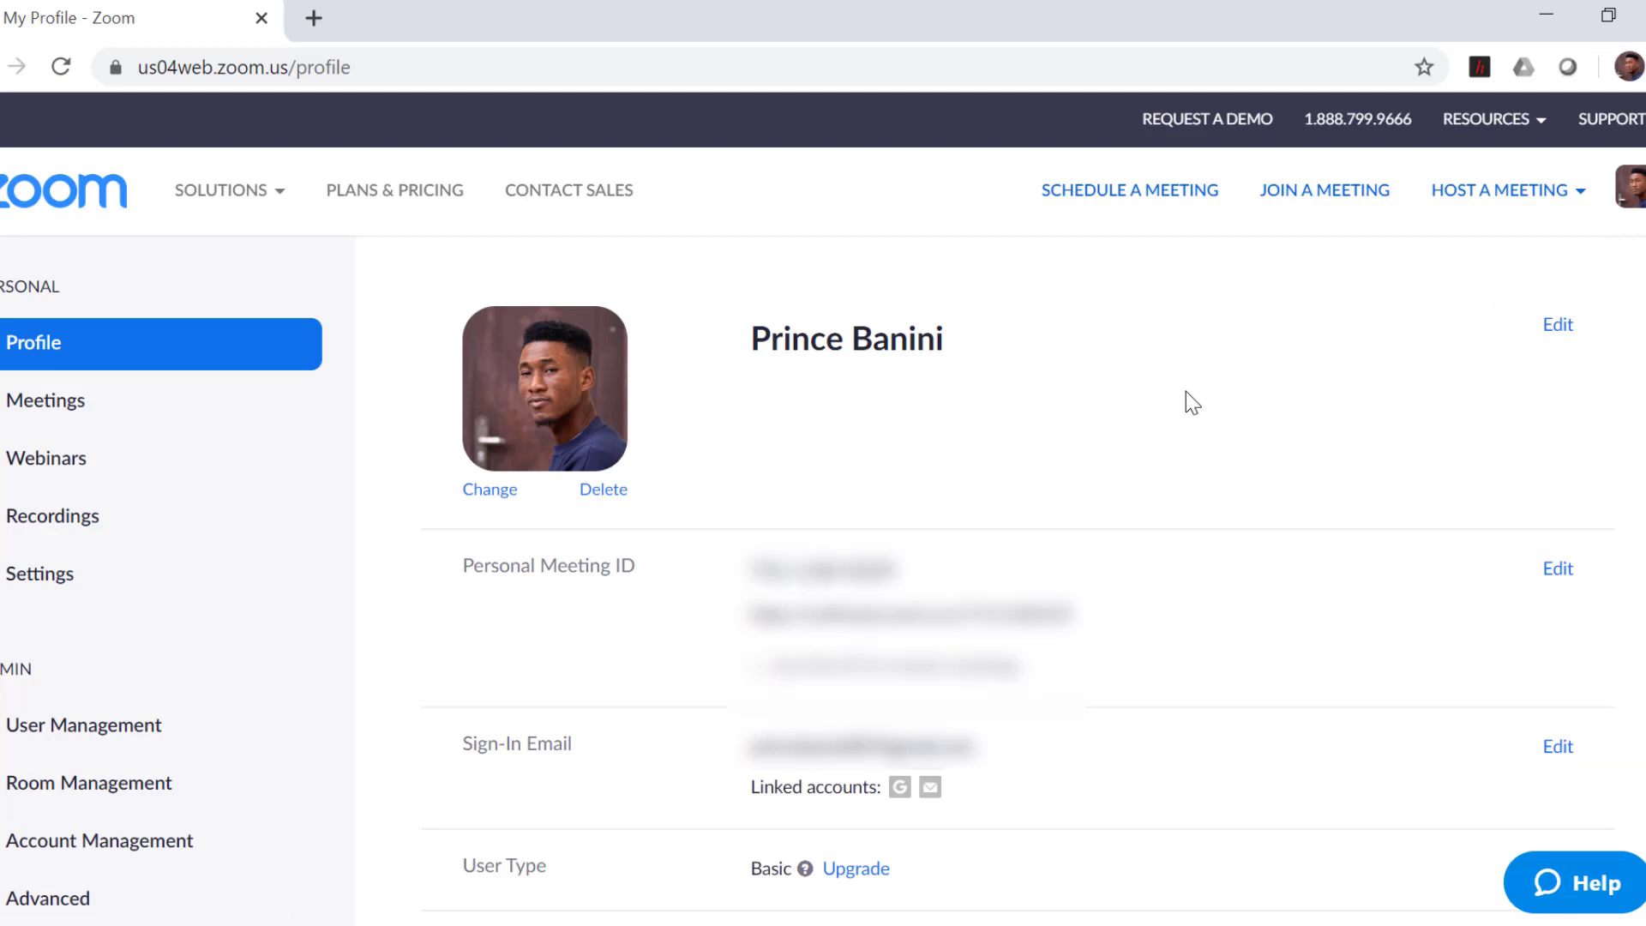
{"action": "left_click", "coordinate": [1580, 193]}
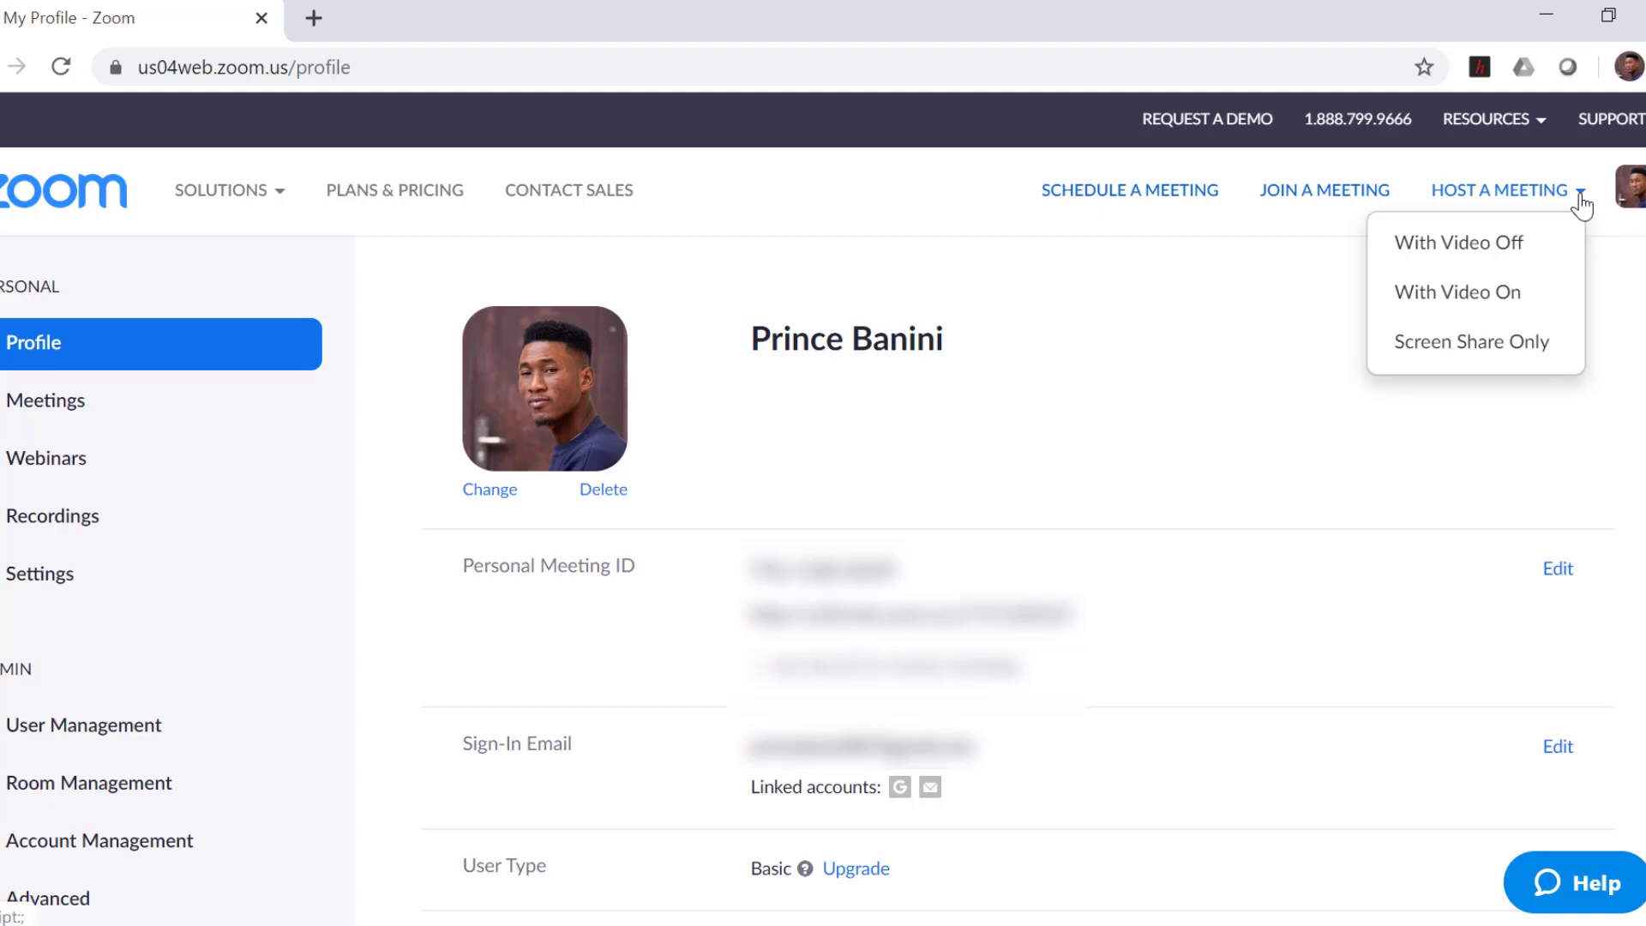
{"action": "left_click", "coordinate": [1516, 192]}
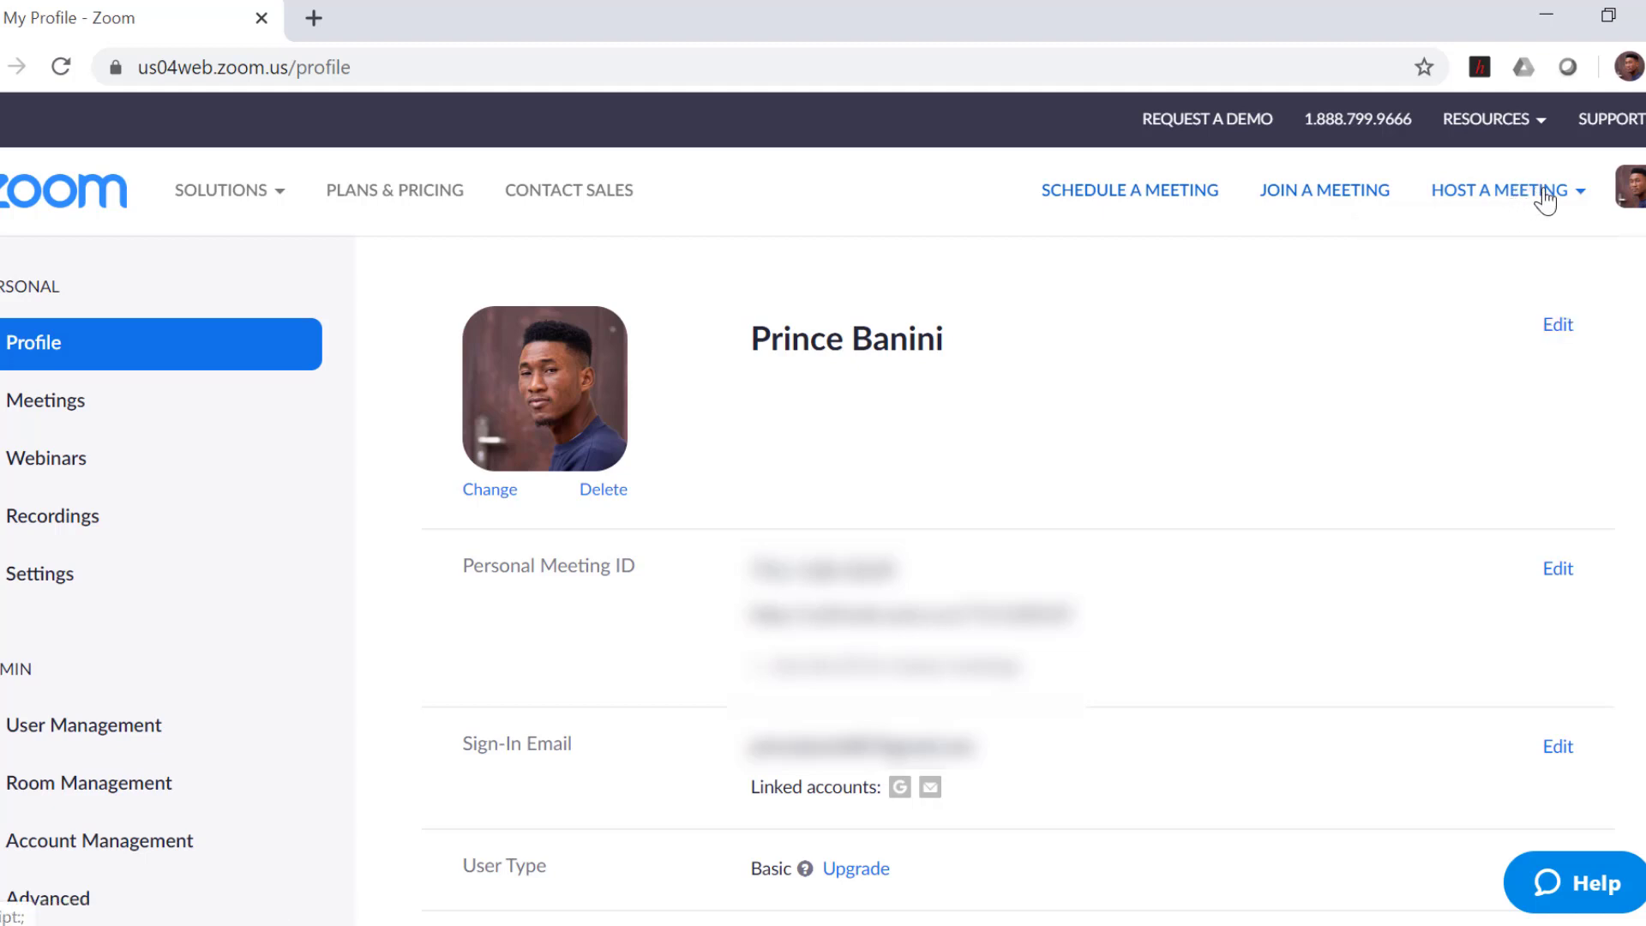
{"action": "left_click", "coordinate": [1545, 195]}
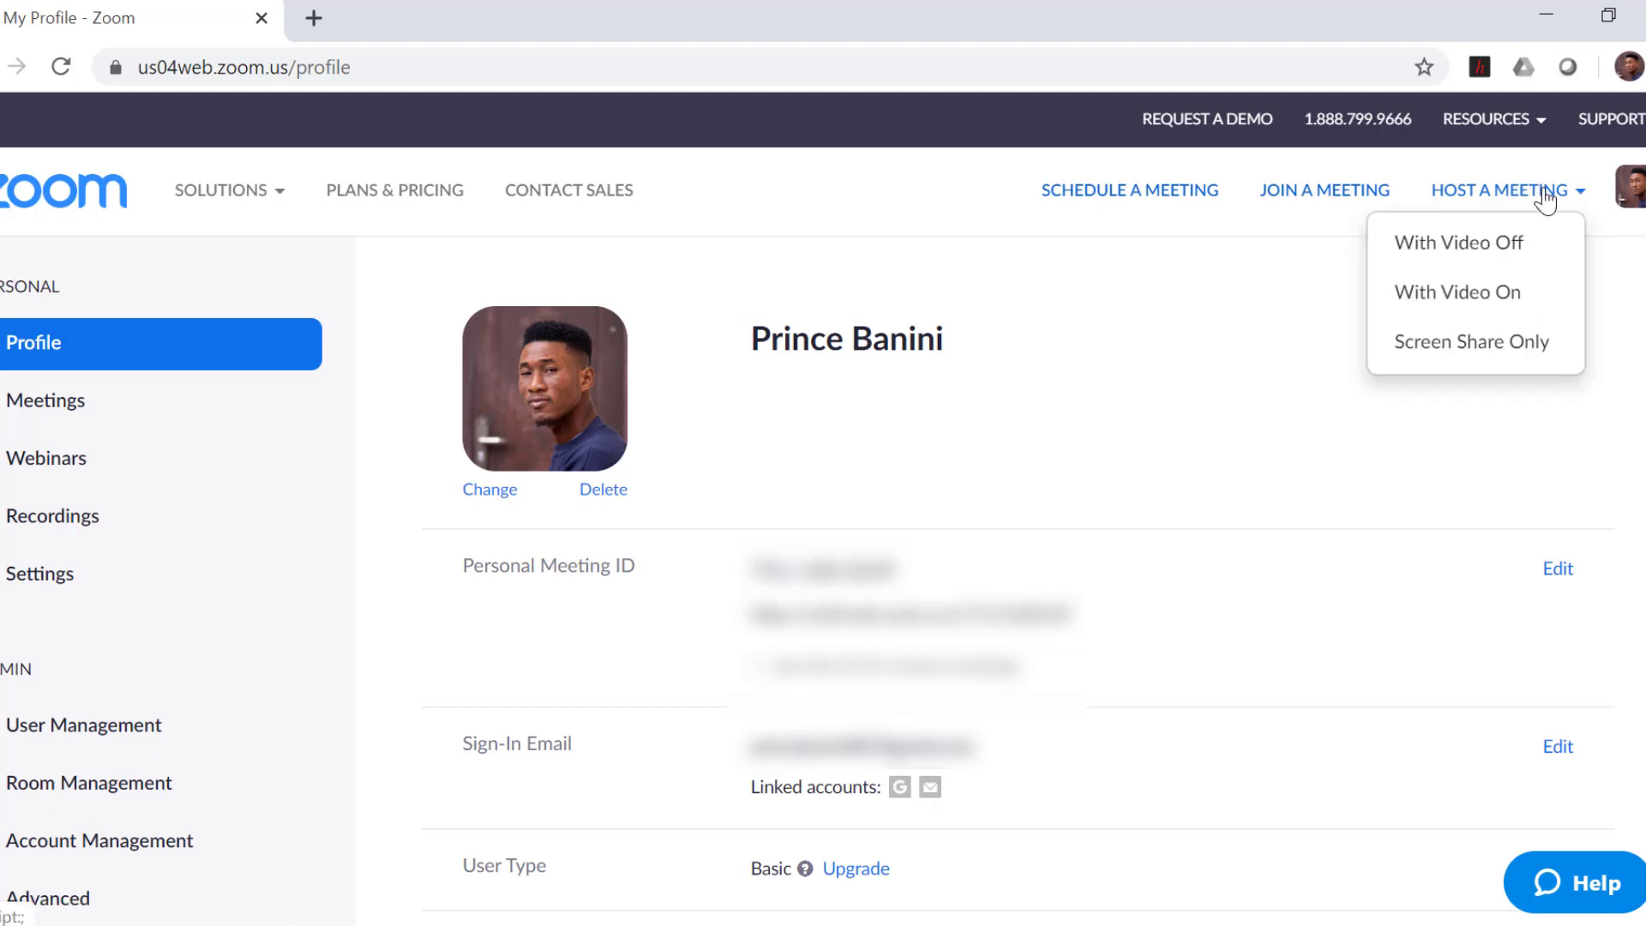
{"action": "left_click", "coordinate": [1525, 304]}
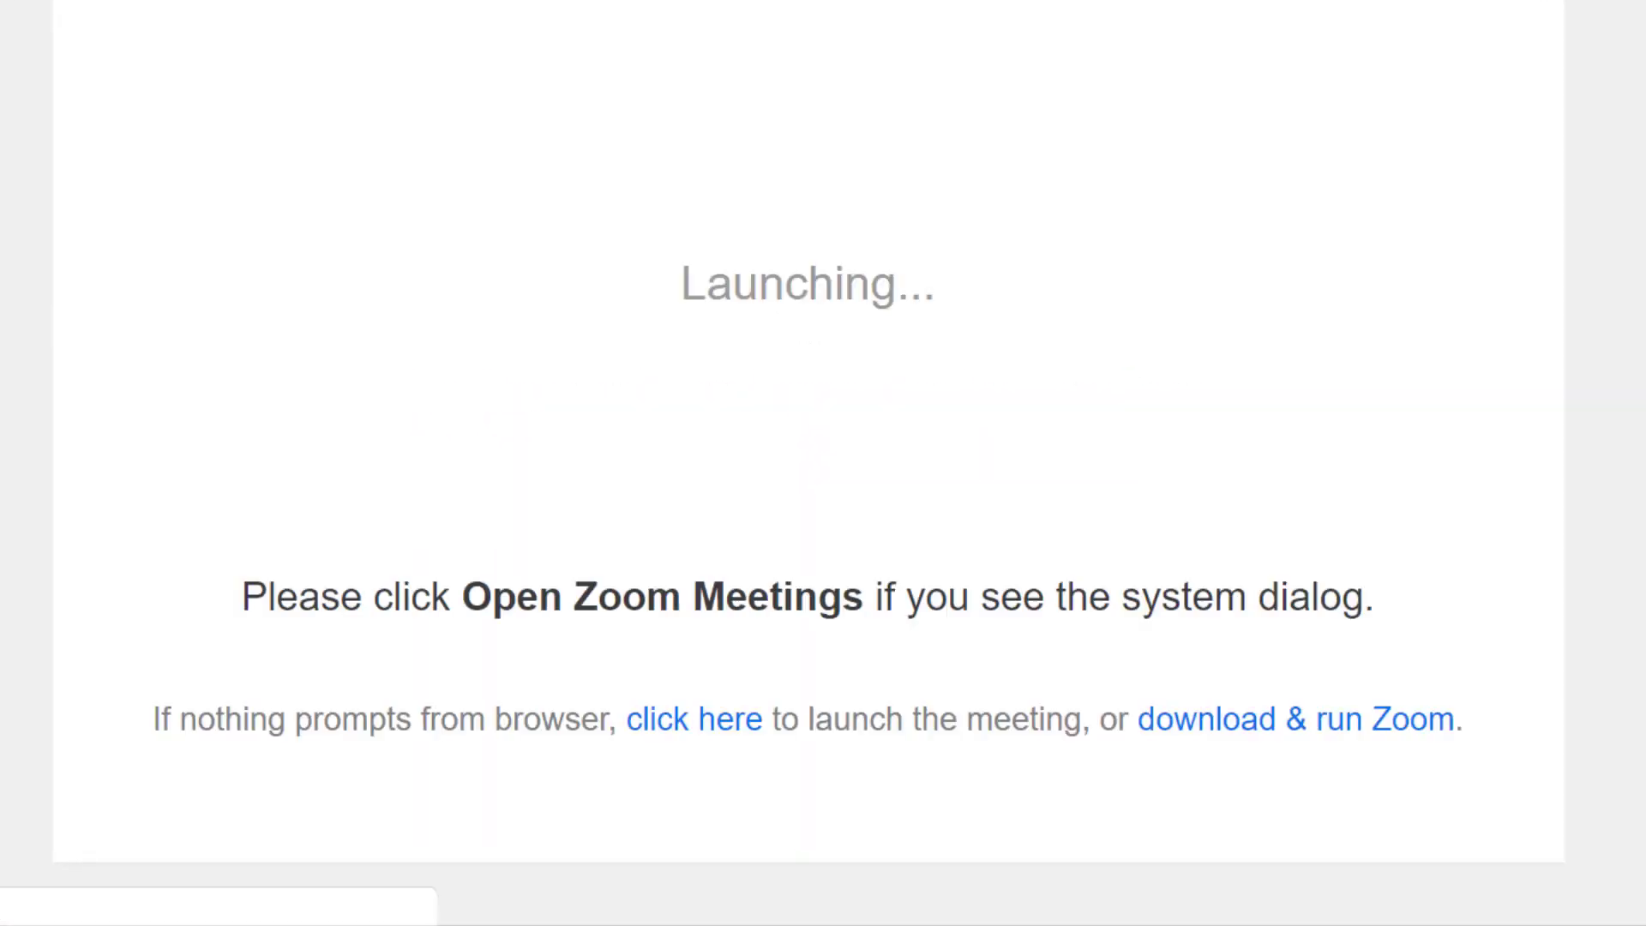
Start the instant meeting from the browser instead of the application and join its audio by computer
{"action": "scroll", "coordinate": [1117, 372], "scroll_direction": "down", "scroll_amount": 1}
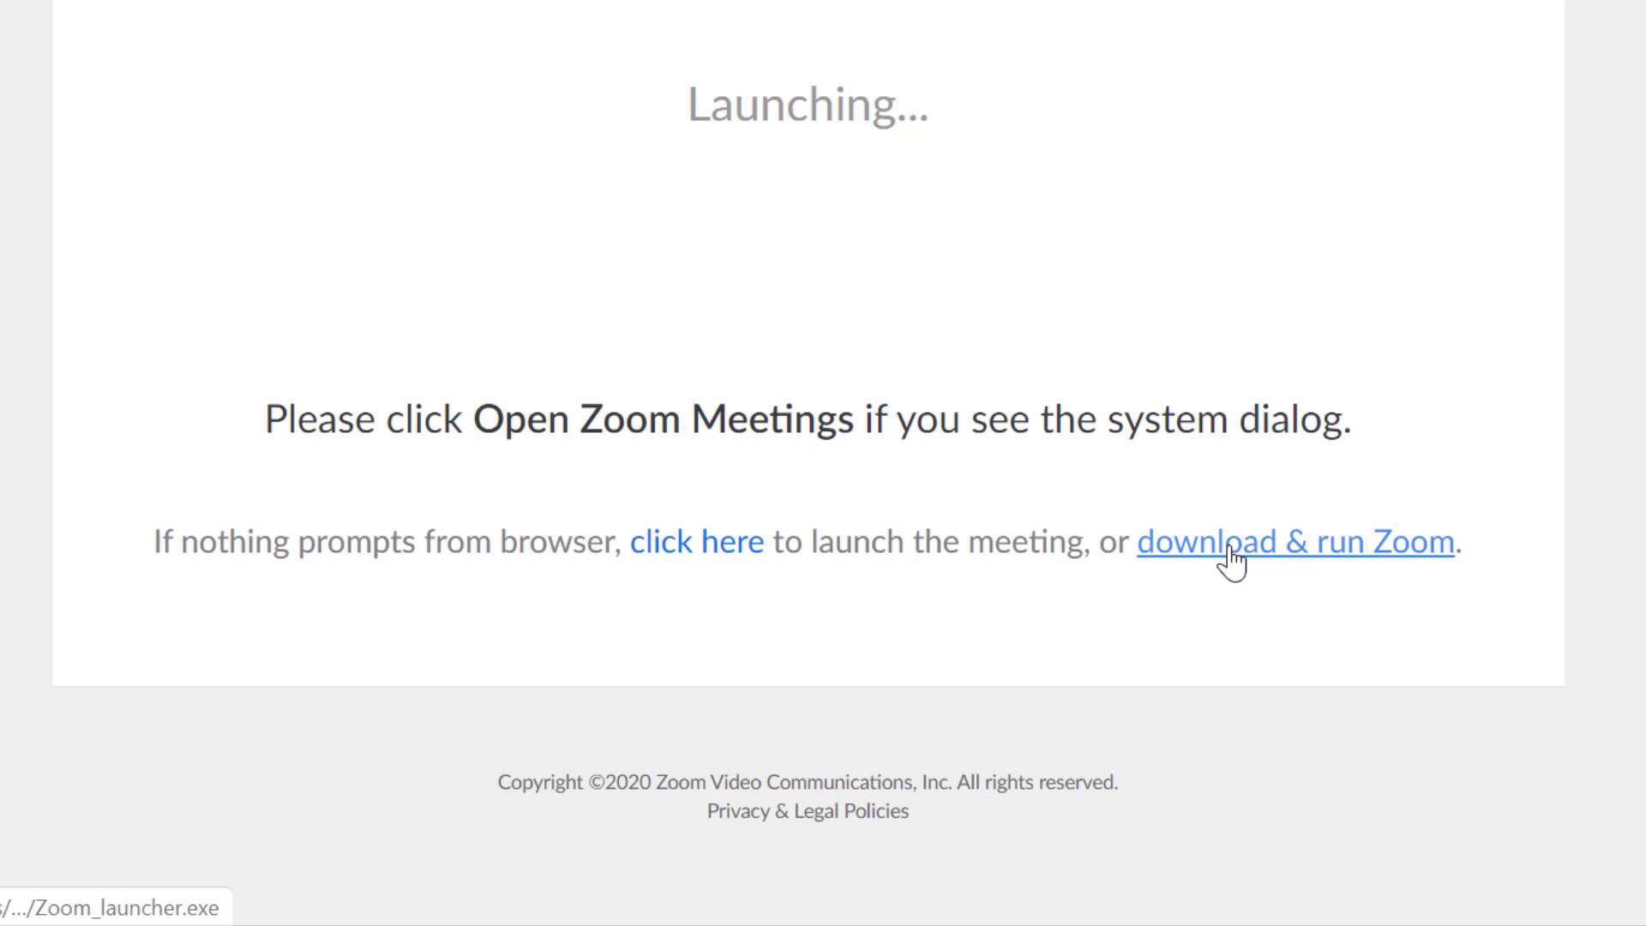
{"action": "left_click", "coordinate": [683, 562]}
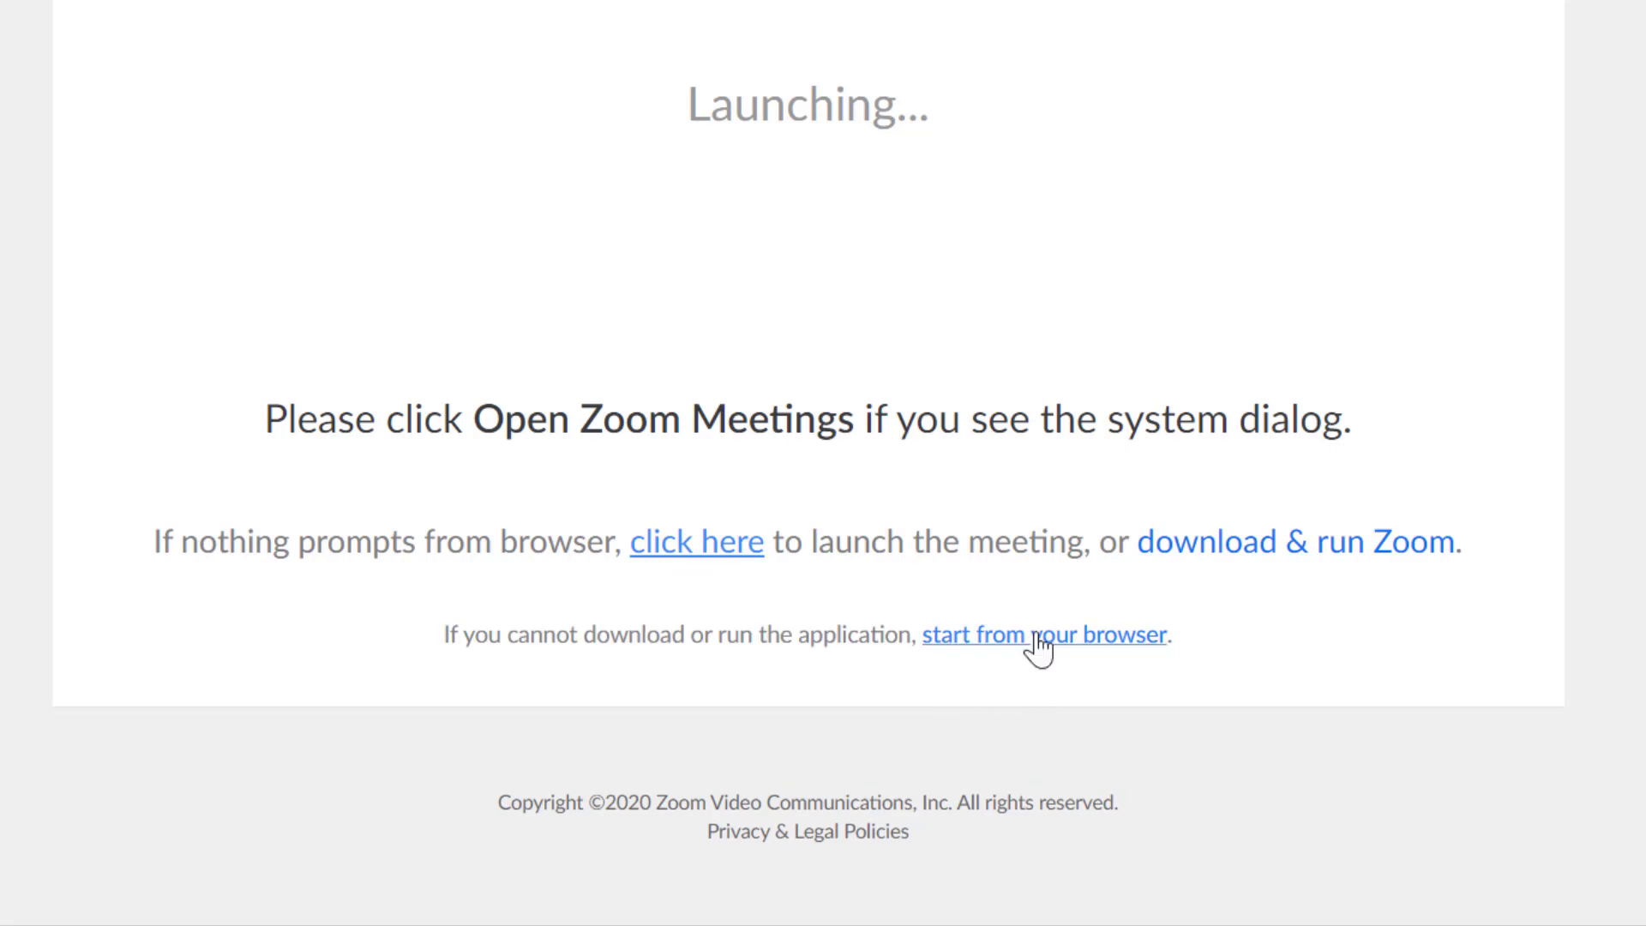
{"action": "left_click", "coordinate": [1040, 645]}
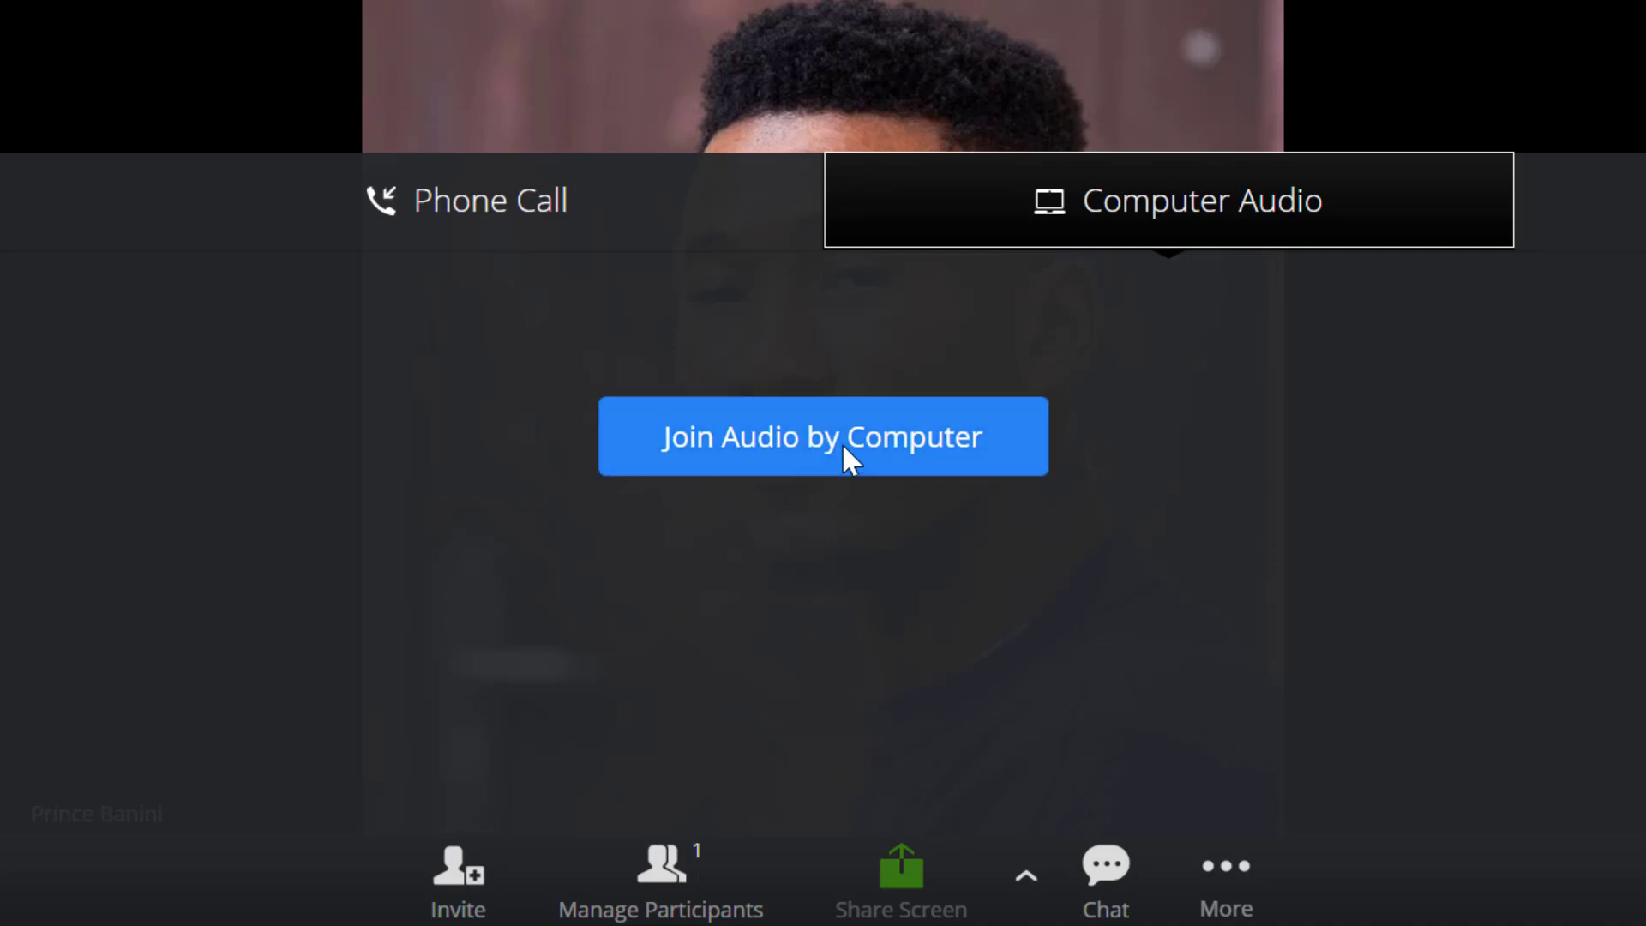
{"action": "left_click", "coordinate": [843, 446]}
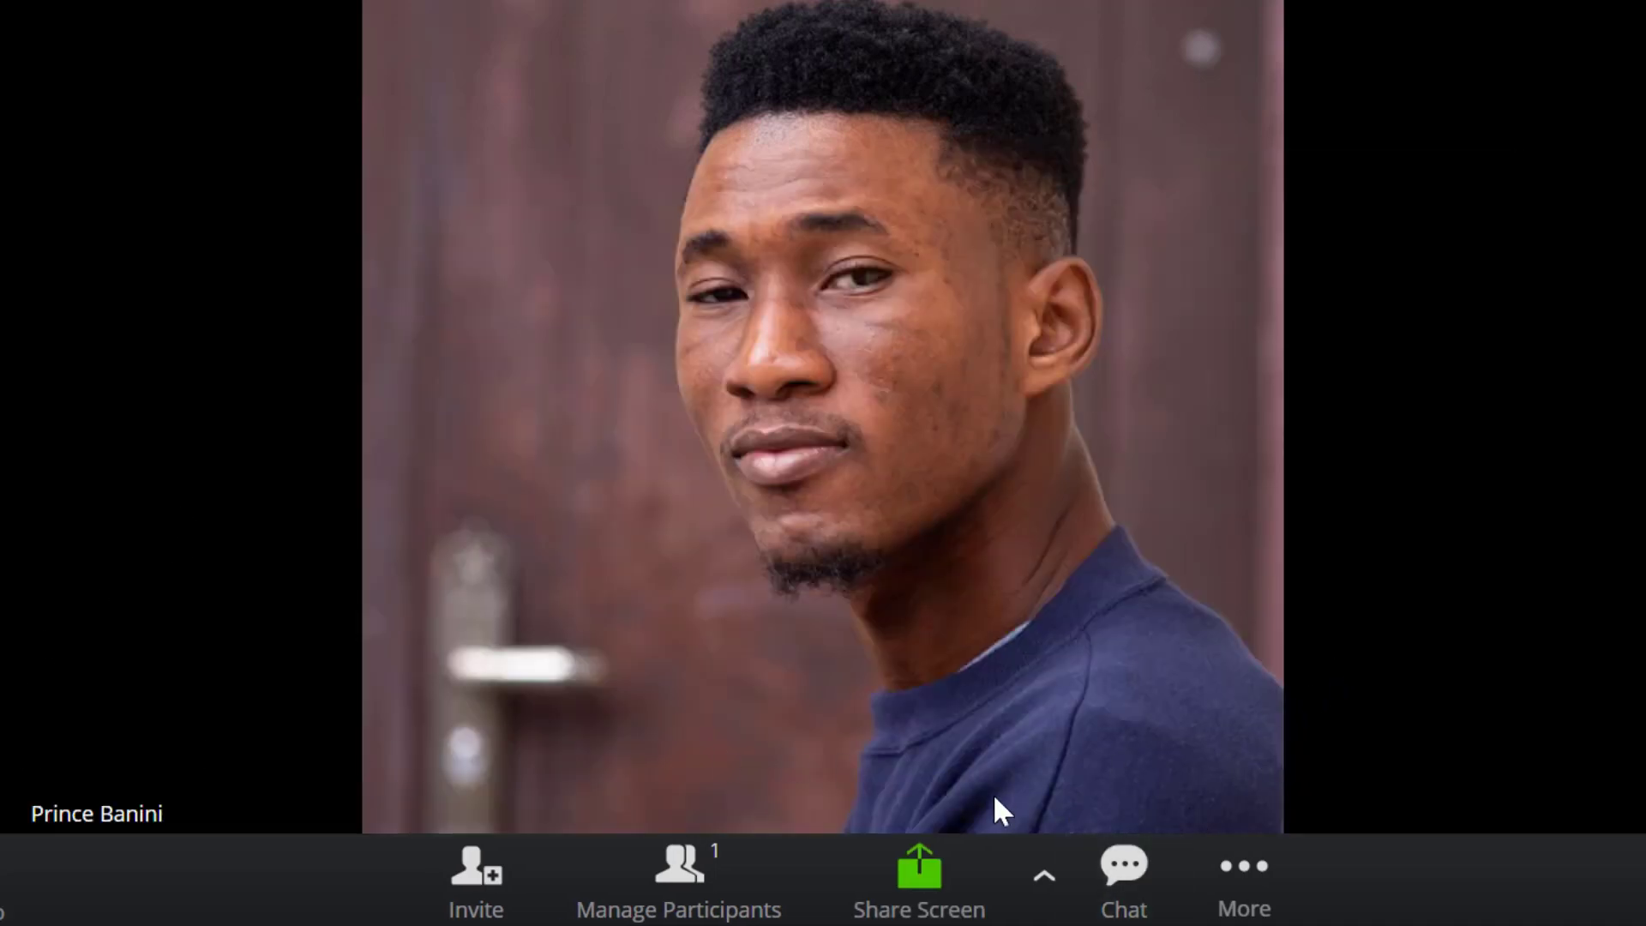
Copy the instant meeting's invitation URL and end the meeting for everyone
{"action": "left_click", "coordinate": [487, 871]}
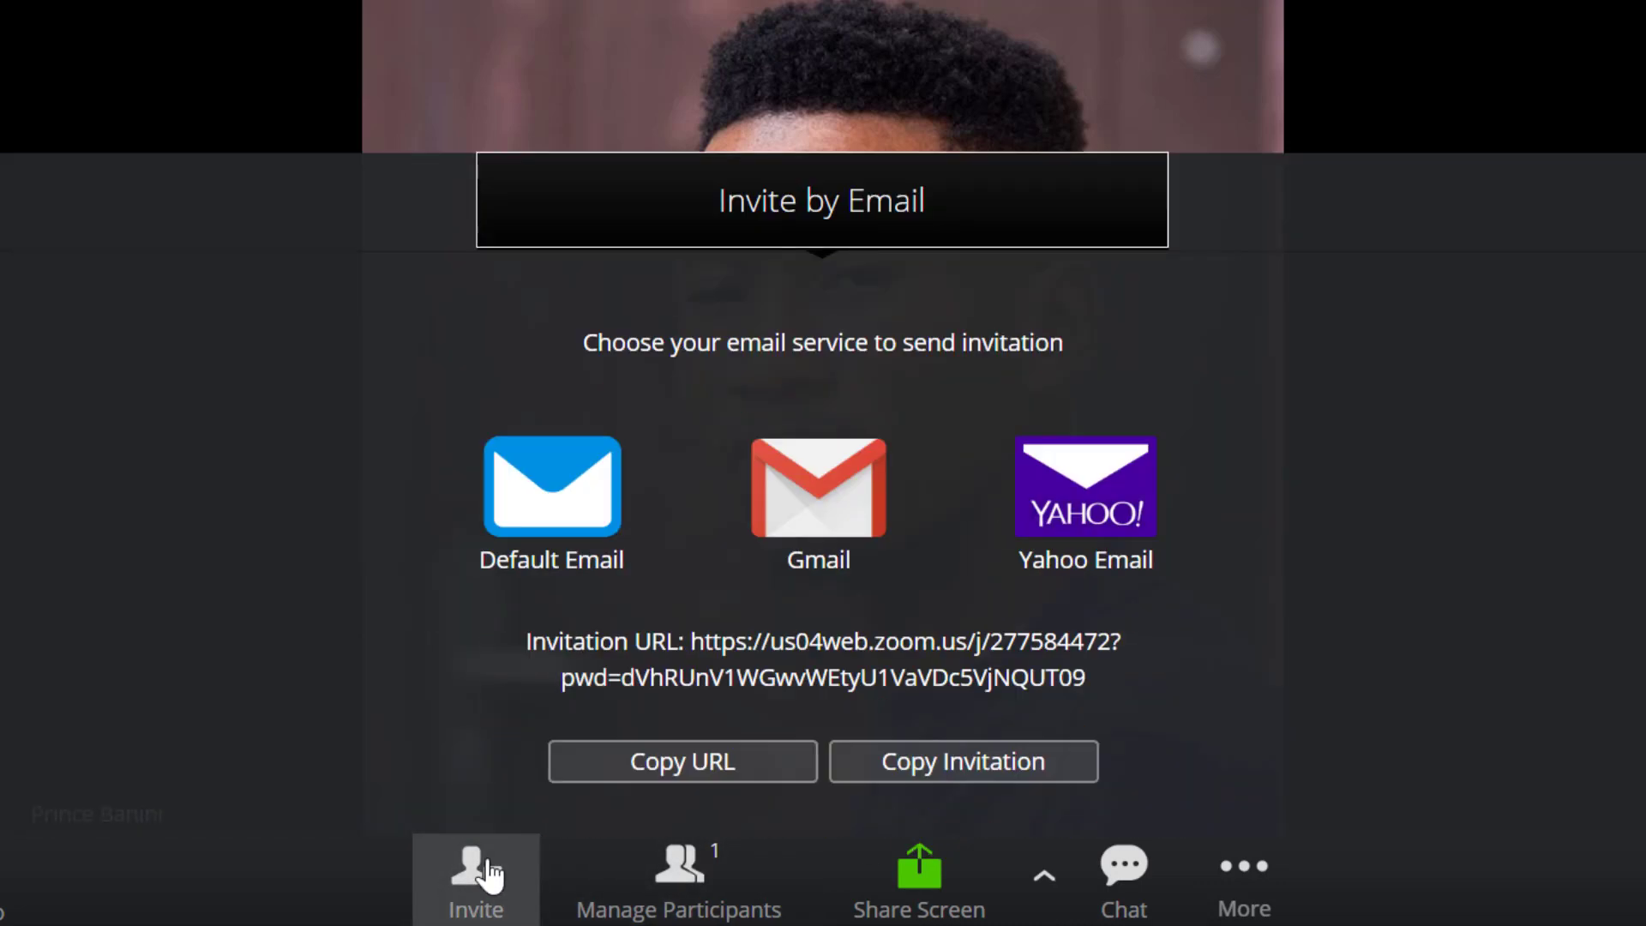
{"action": "left_click", "coordinate": [605, 767]}
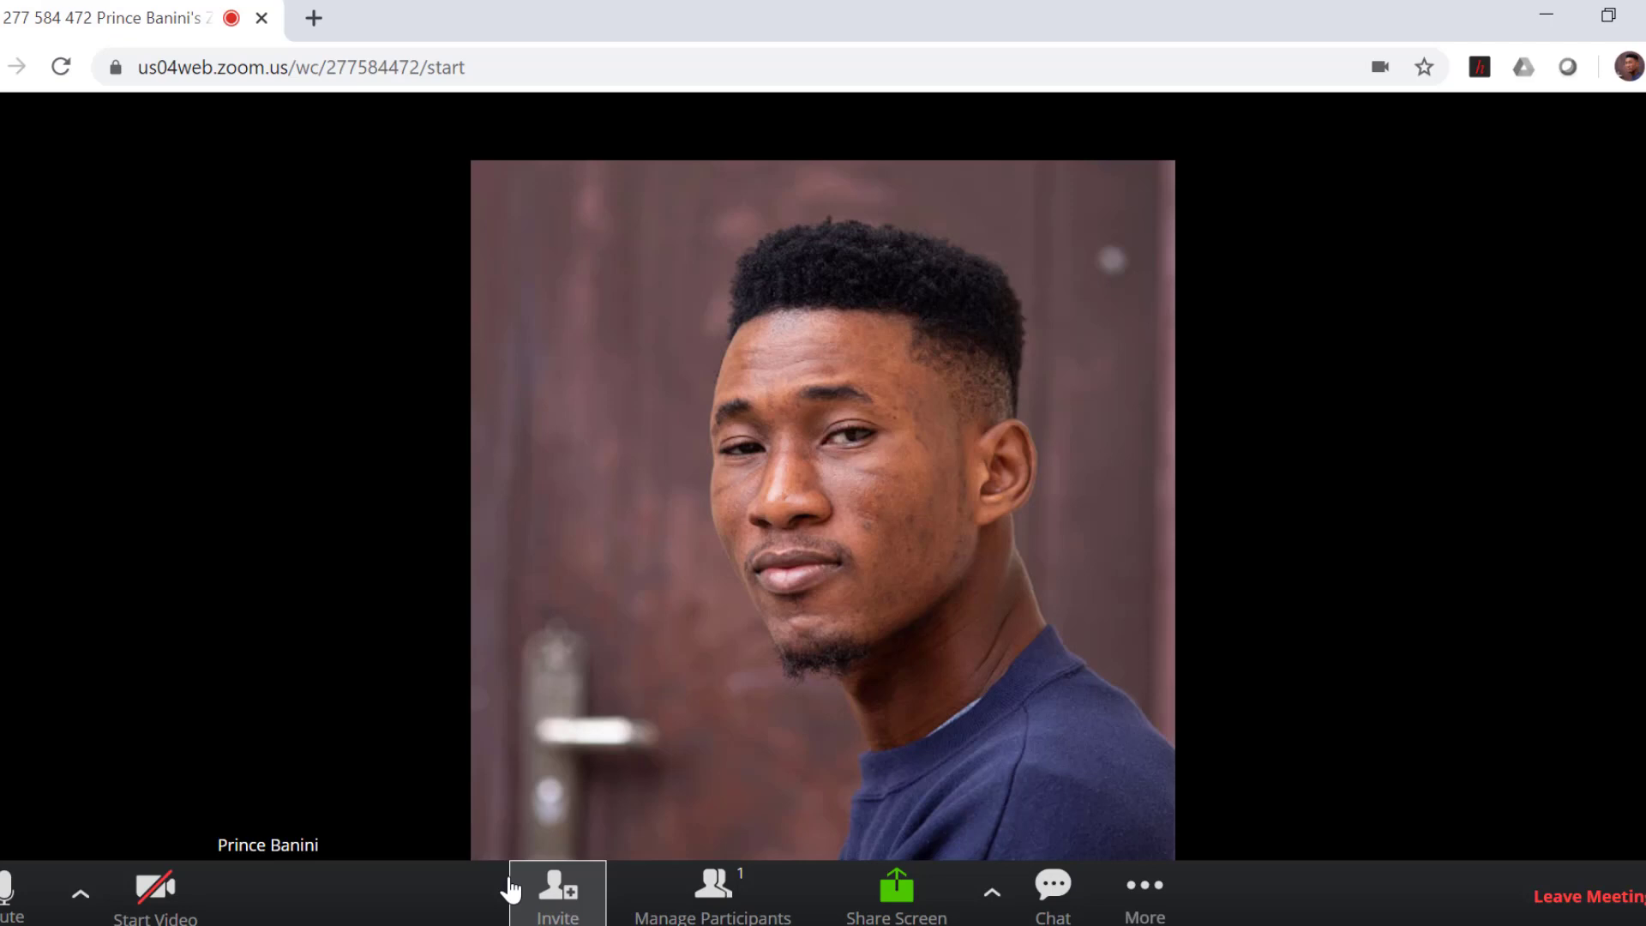
{"action": "left_click", "coordinate": [1553, 898]}
{"action": "left_click", "coordinate": [957, 637]}
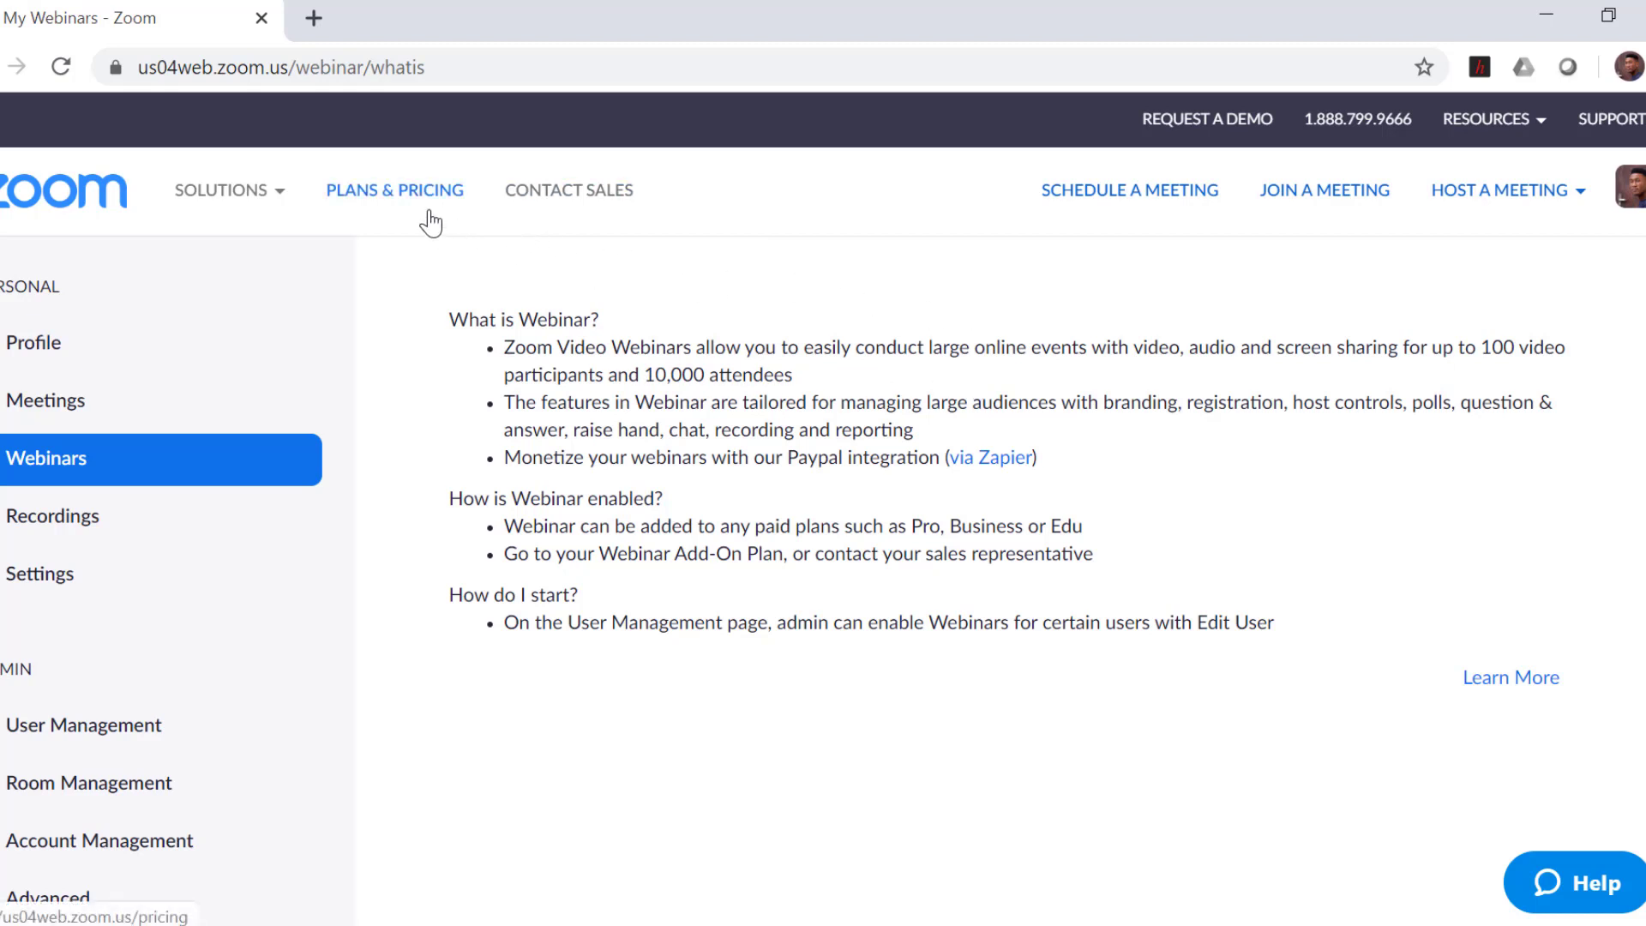
Open the plans and pricing page and compare the prices and features of the Basic, Pro, Business and Enterprise plans
{"action": "left_click", "coordinate": [383, 200]}
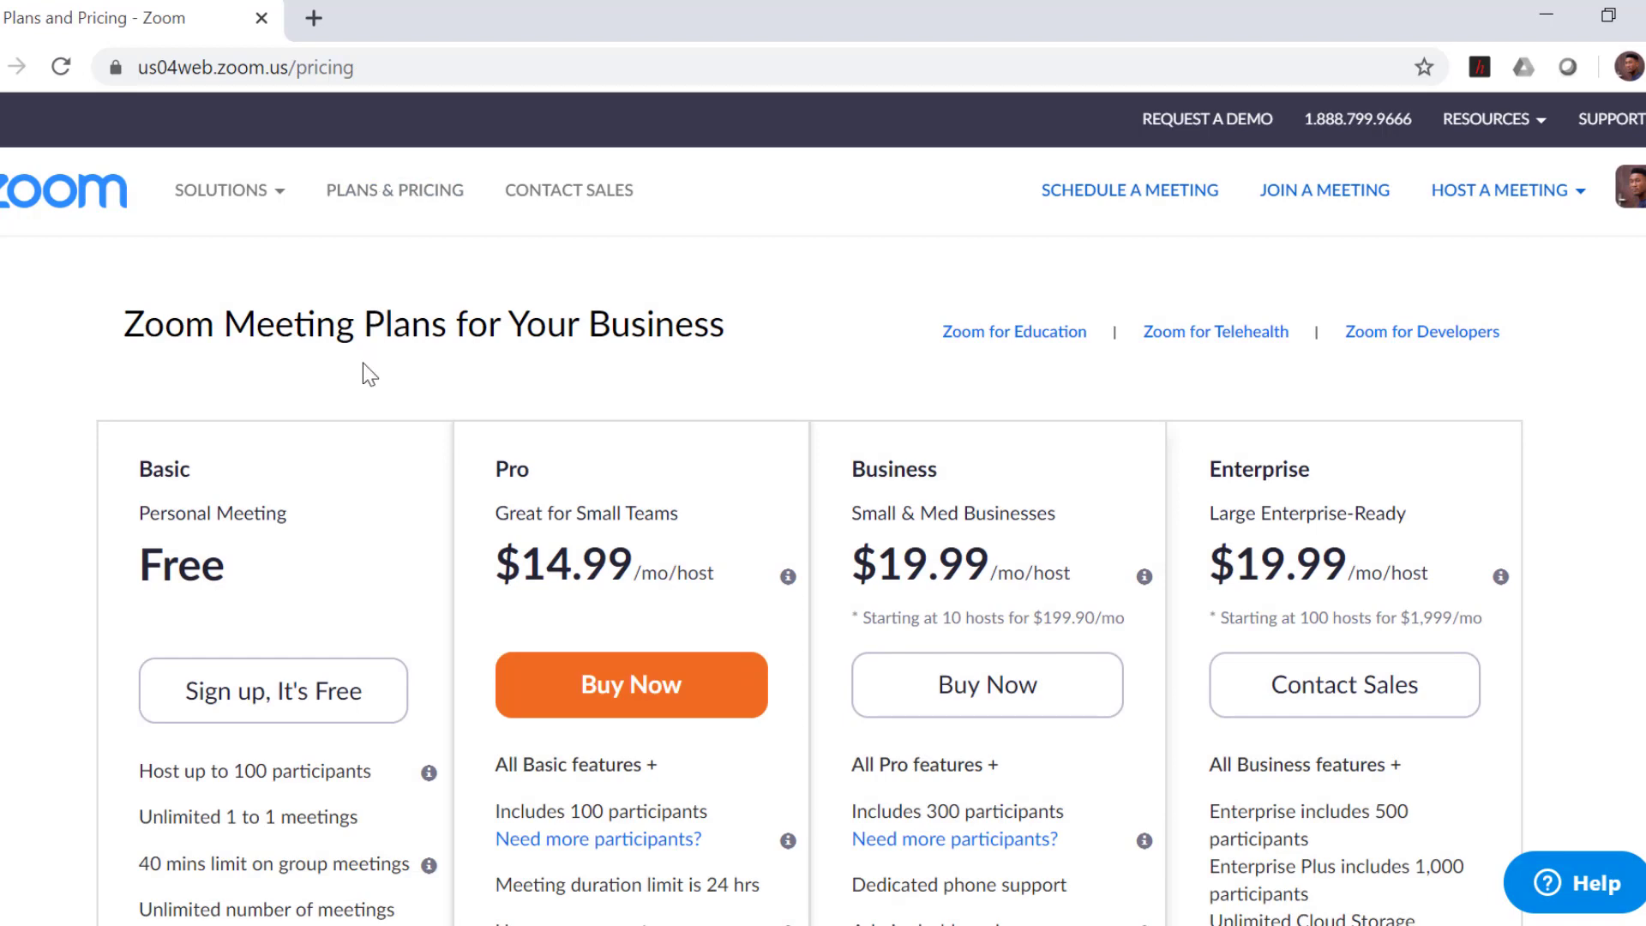
{"action": "scroll", "coordinate": [357, 394], "scroll_direction": "down", "scroll_amount": 1}
{"action": "scroll", "coordinate": [351, 391], "scroll_direction": "down", "scroll_amount": 1}
{"action": "scroll", "coordinate": [352, 403], "scroll_direction": "down", "scroll_amount": 2}
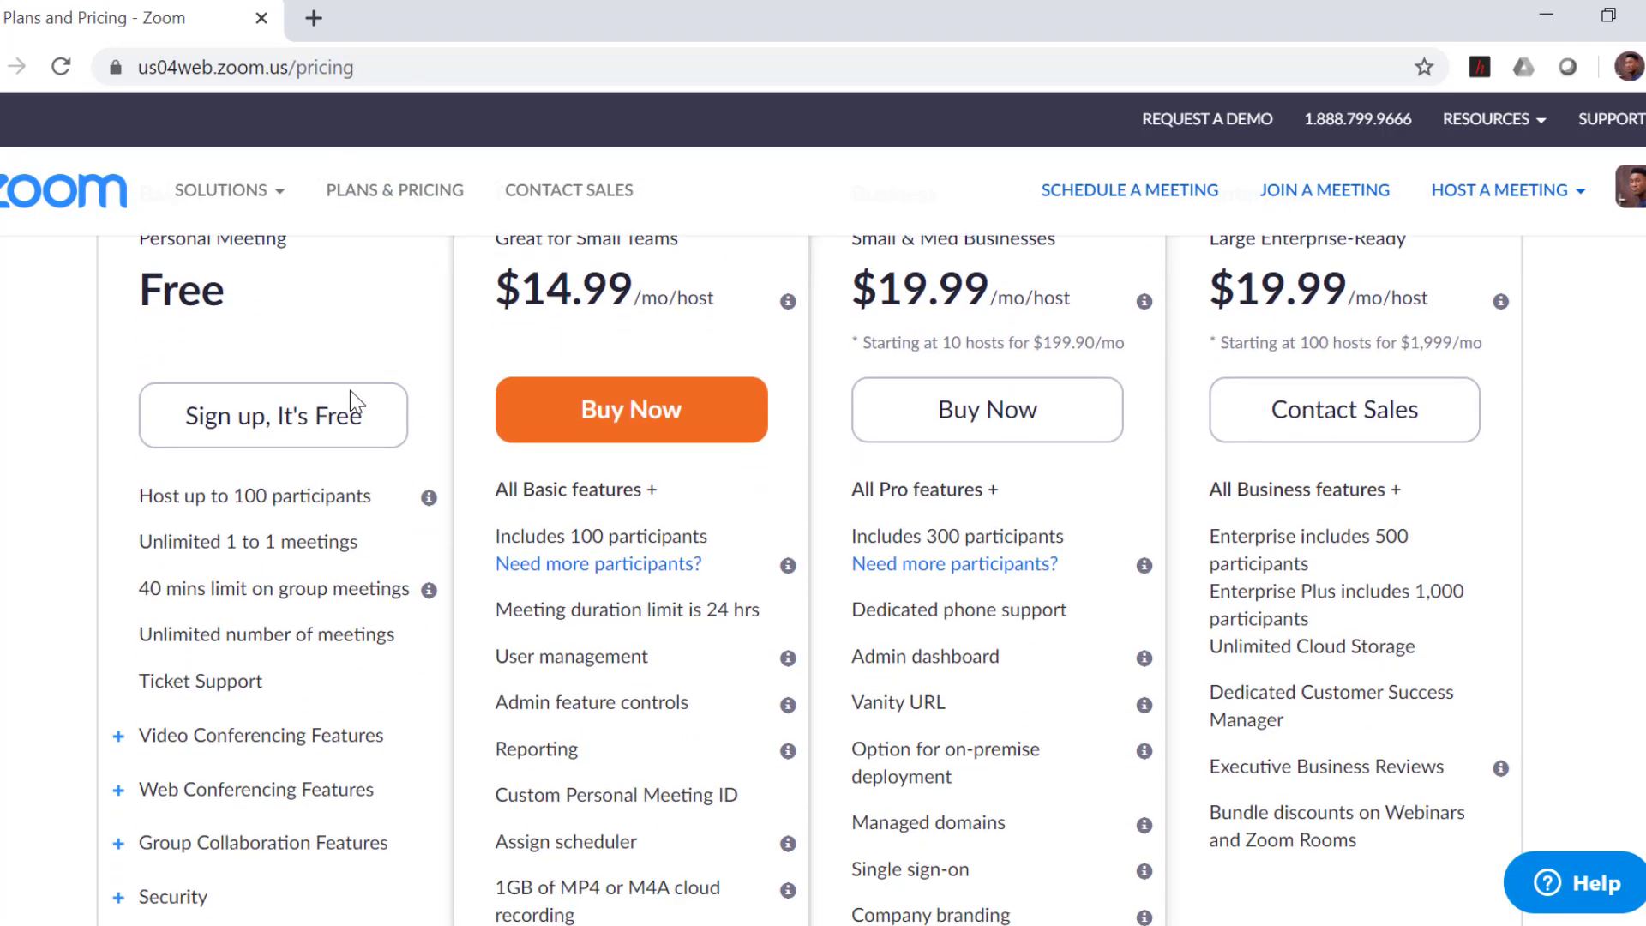
{"action": "scroll", "coordinate": [353, 403], "scroll_direction": "down", "scroll_amount": 2}
{"action": "scroll", "coordinate": [352, 403], "scroll_direction": "up", "scroll_amount": 4}
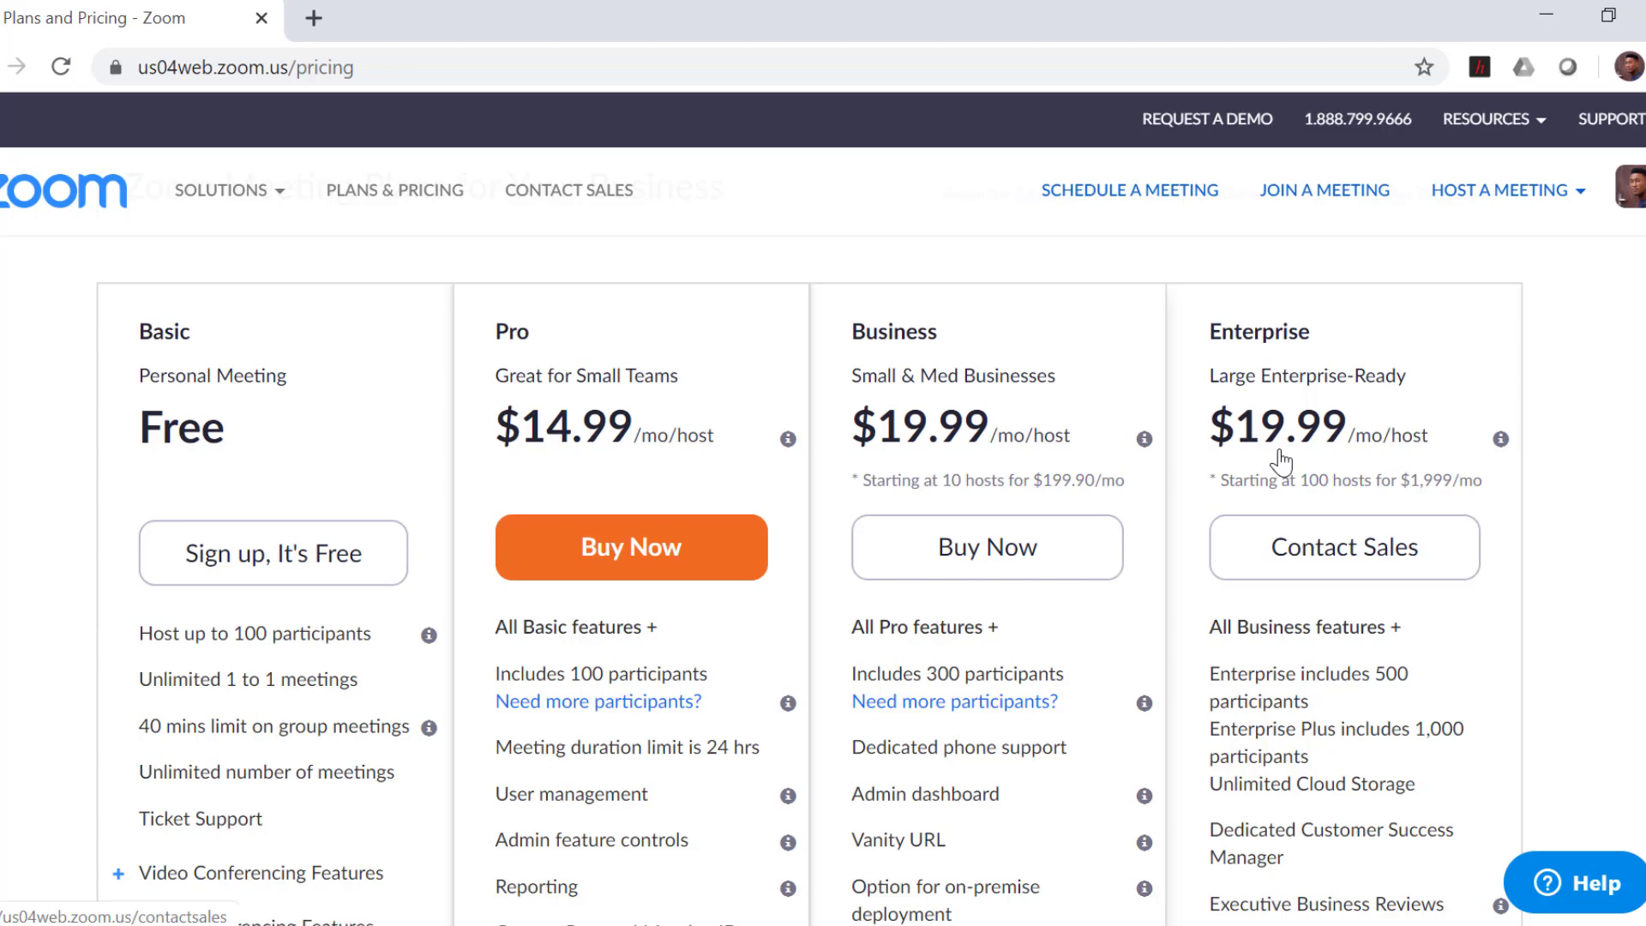
{"action": "scroll", "coordinate": [1281, 463], "scroll_direction": "down", "scroll_amount": 3}
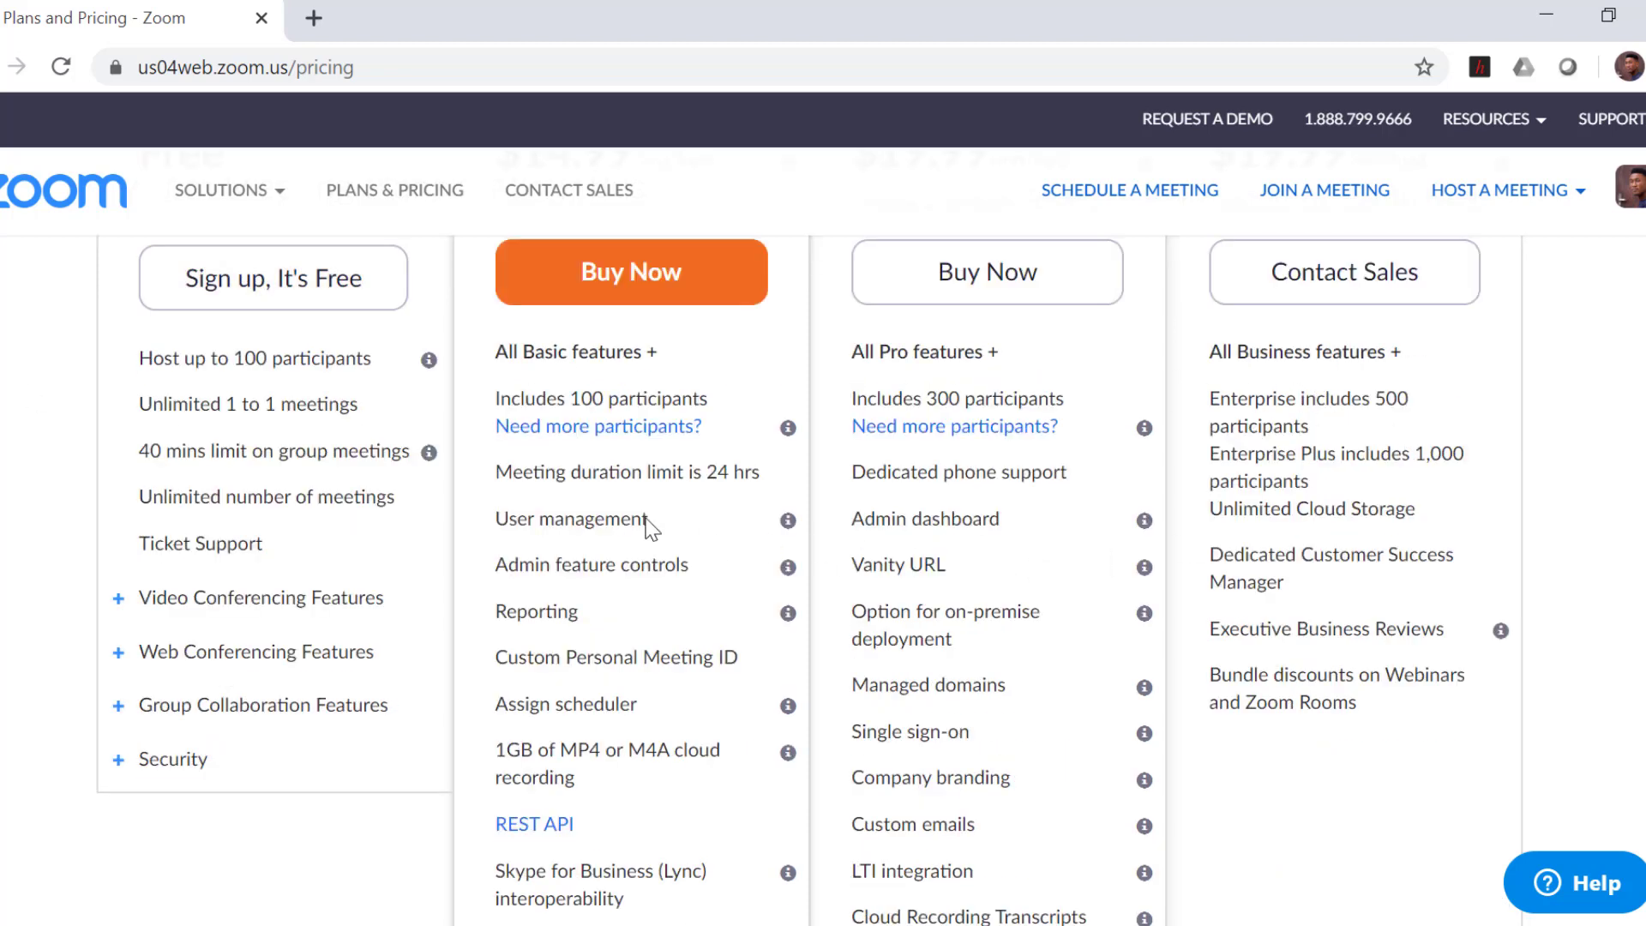
{"action": "scroll", "coordinate": [1304, 650], "scroll_direction": "down", "scroll_amount": 2}
{"action": "mouse_move", "coordinate": [1089, 592]}
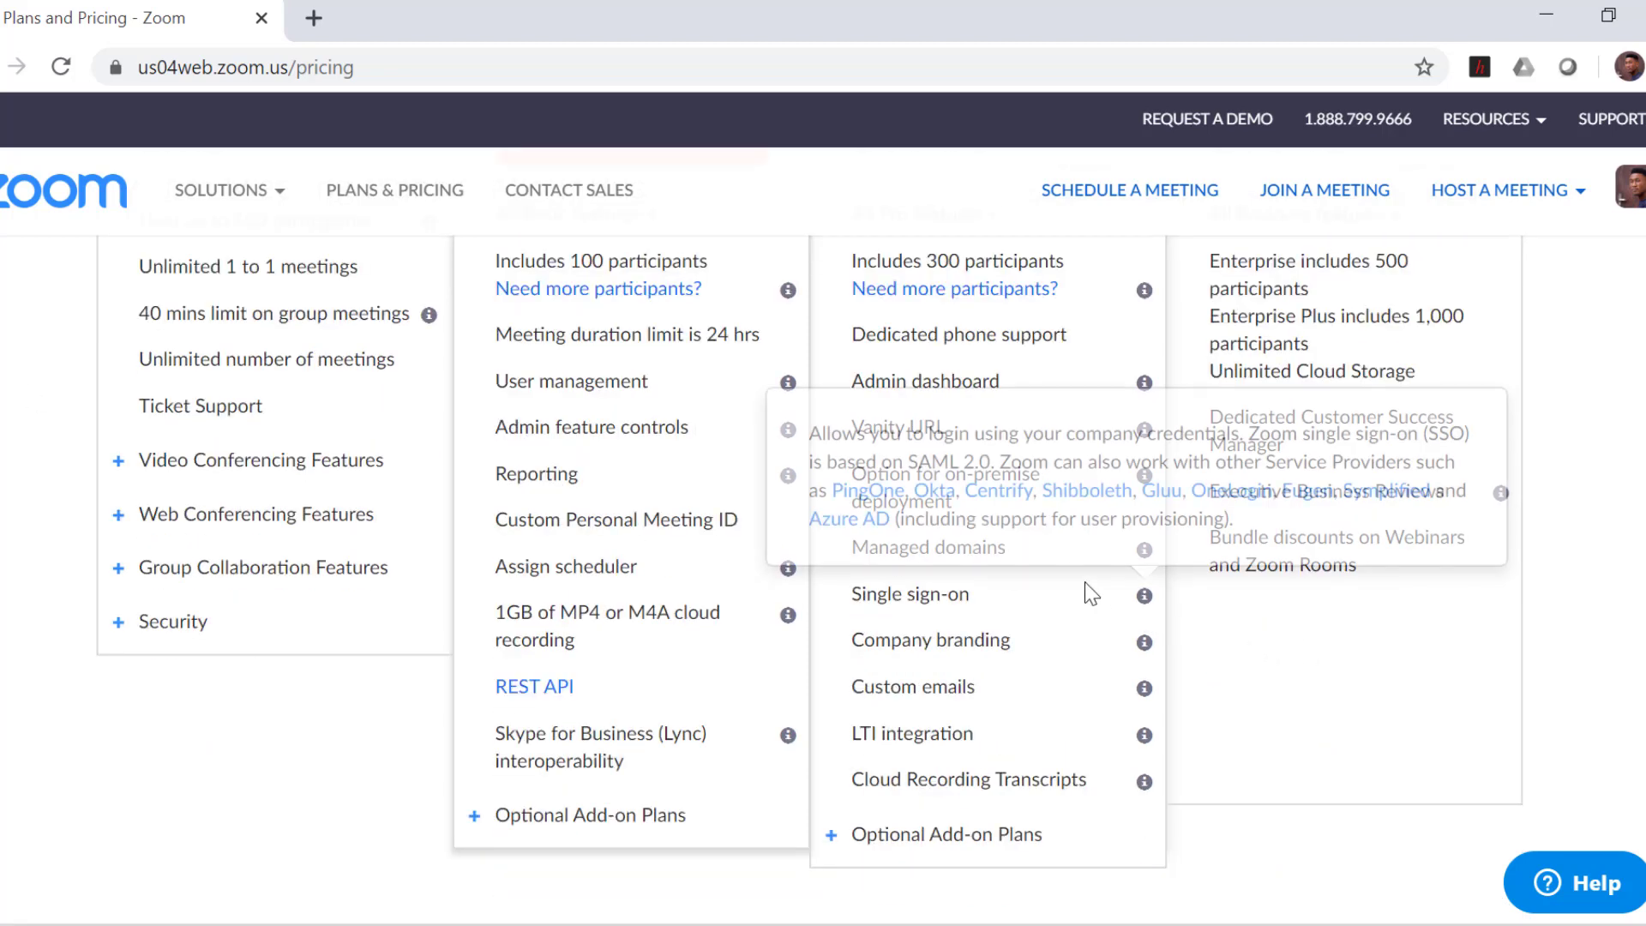
{"action": "scroll", "coordinate": [1081, 686], "scroll_direction": "down", "scroll_amount": 2}
{"action": "scroll", "coordinate": [1040, 768], "scroll_direction": "up", "scroll_amount": 5}
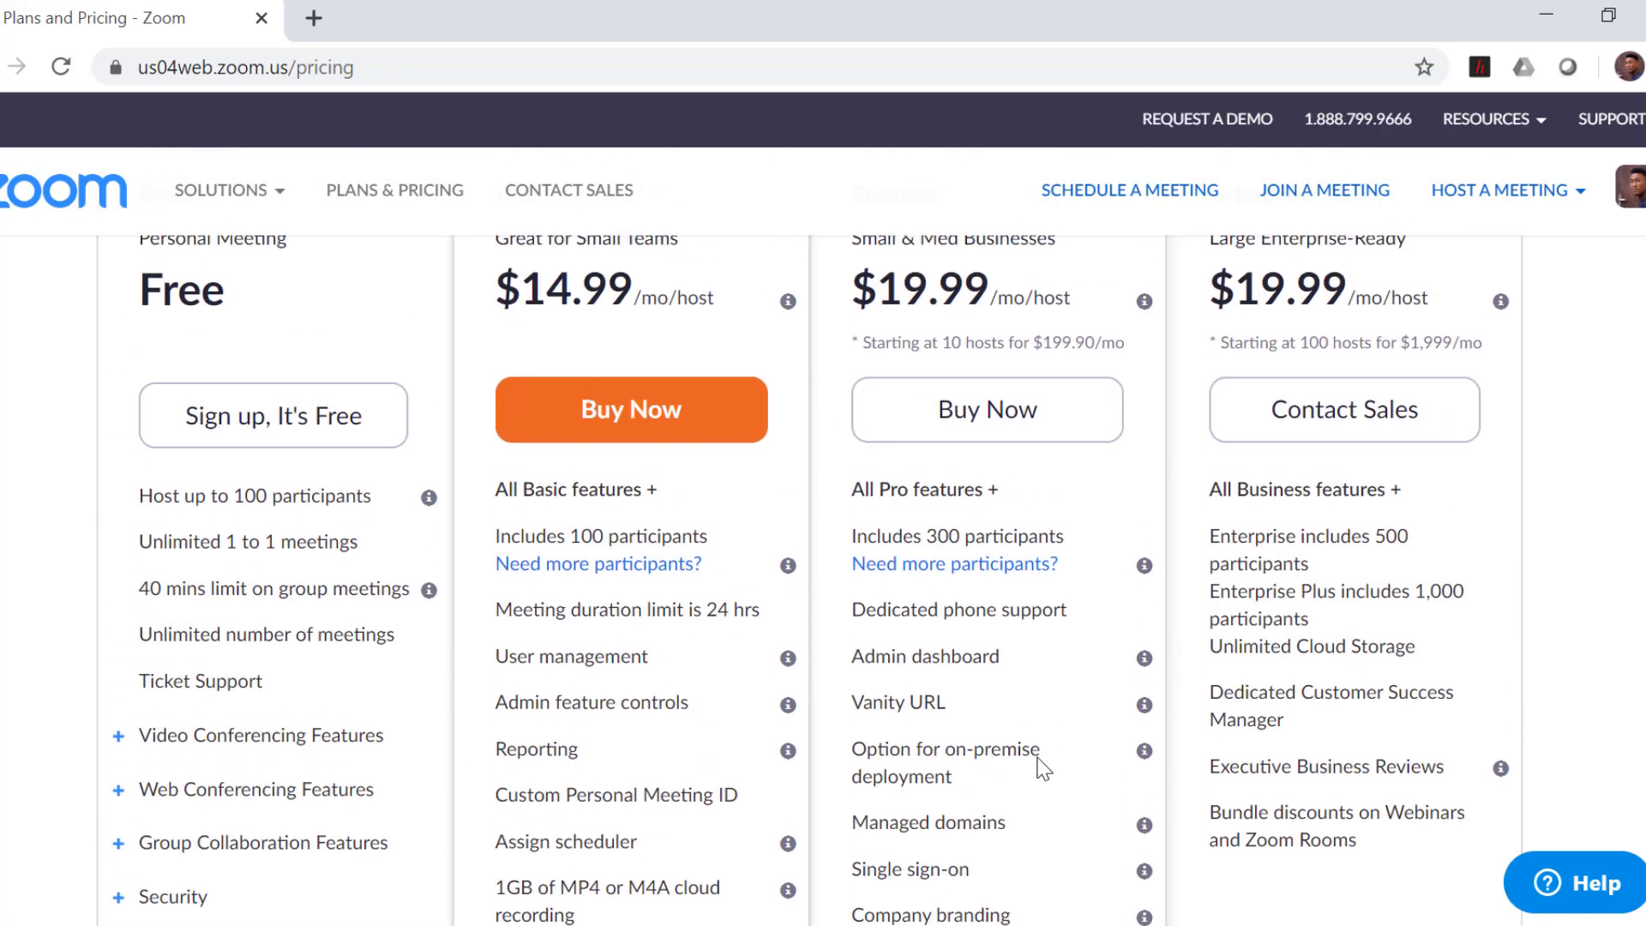
Sign out of the current Zoom account and sign in with Google using the second listed account
{"action": "scroll", "coordinate": [1043, 769], "scroll_direction": "up", "scroll_amount": 1}
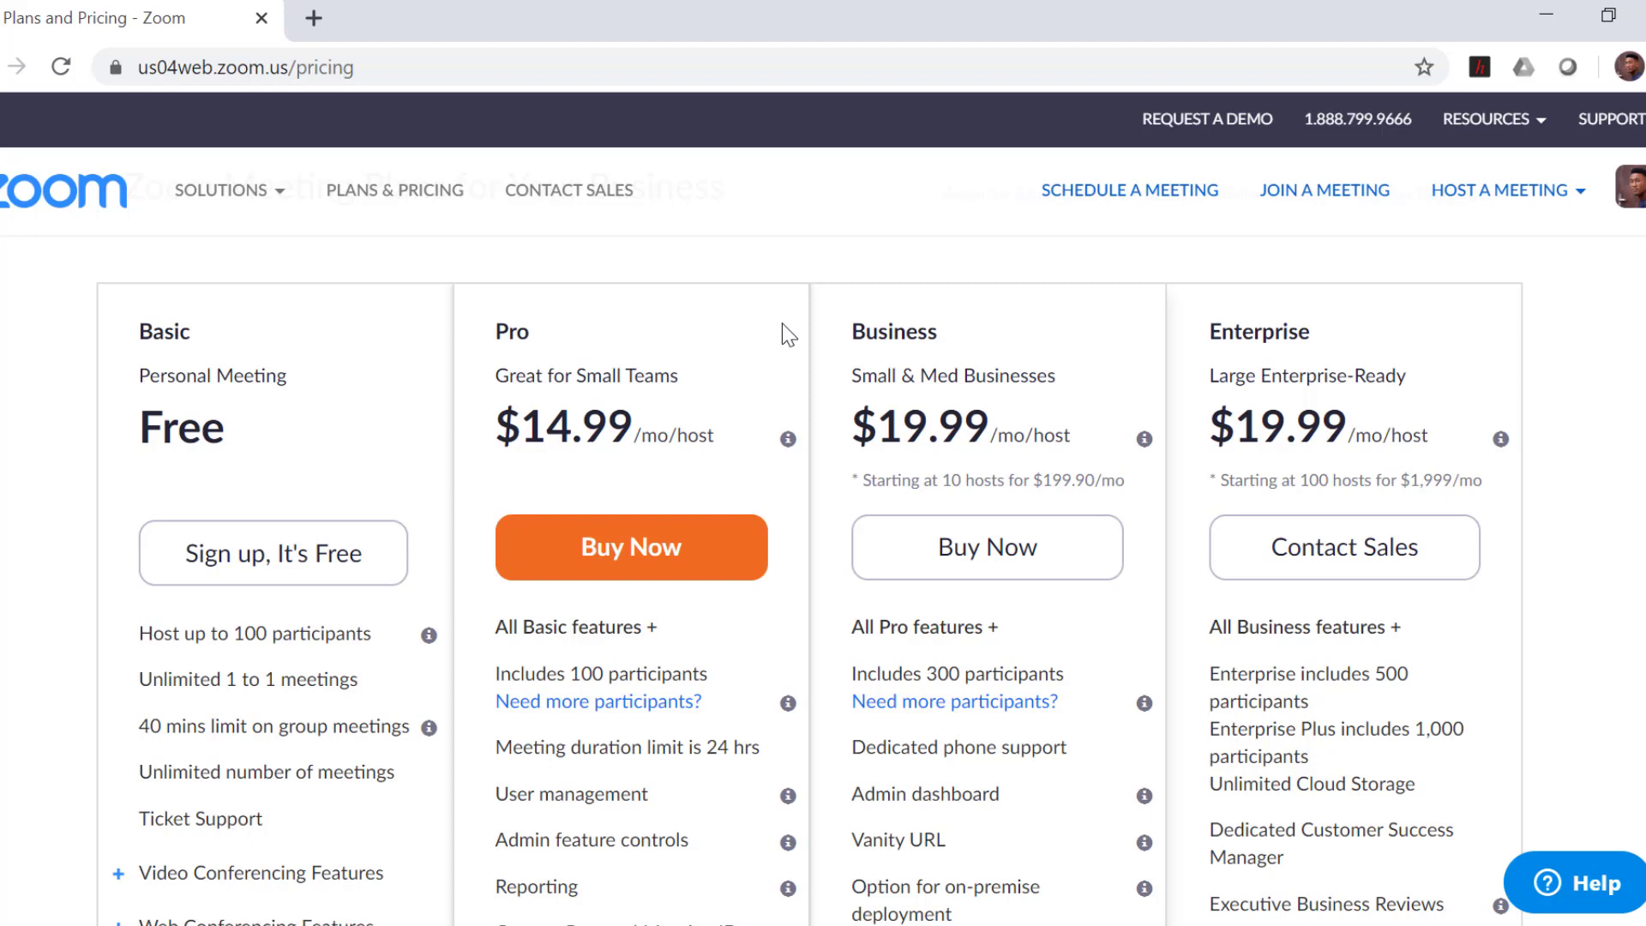
{"action": "left_click", "coordinate": [1630, 188]}
{"action": "left_click", "coordinate": [1378, 377]}
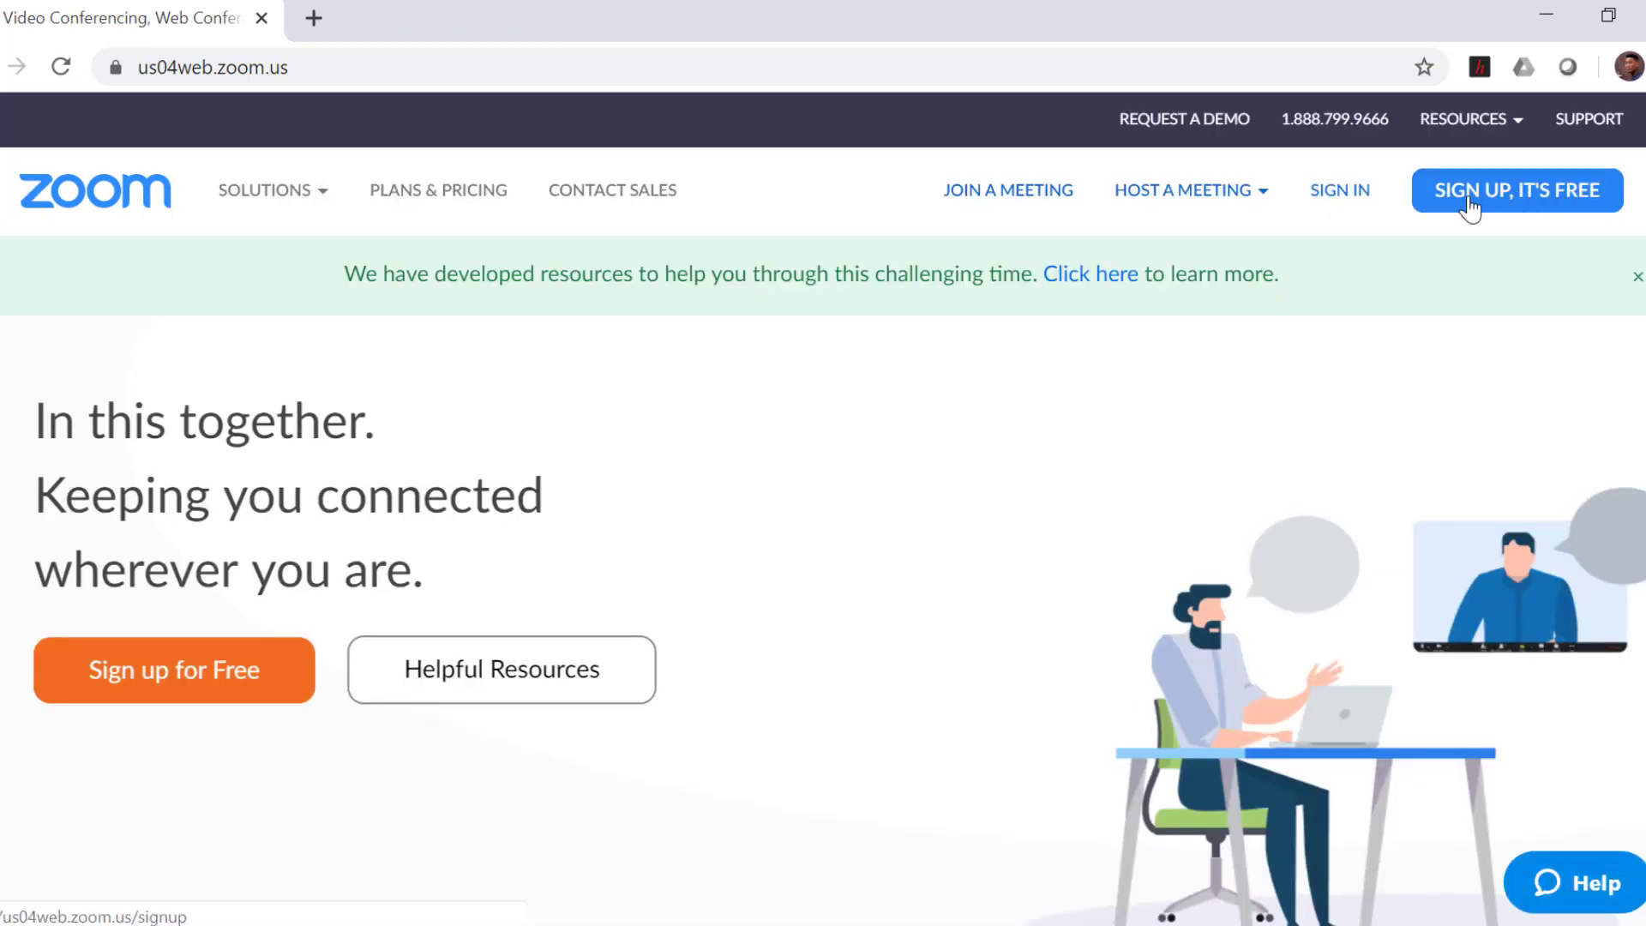
{"action": "left_click", "coordinate": [1316, 201]}
{"action": "left_click", "coordinate": [744, 619]}
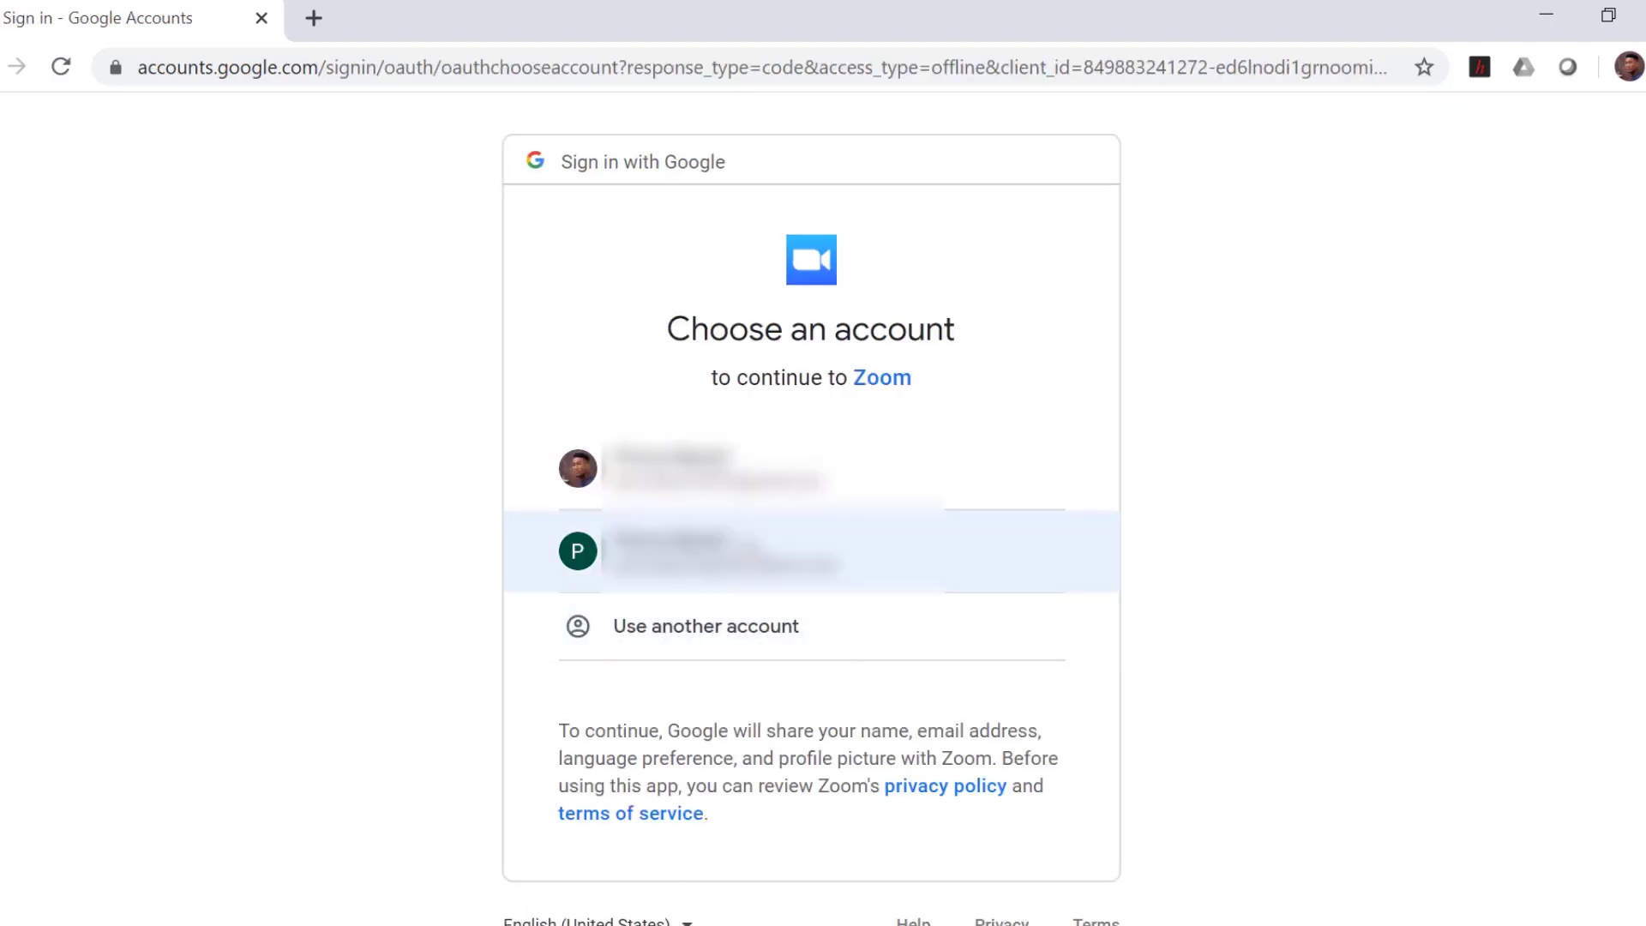
{"action": "left_click", "coordinate": [751, 545]}
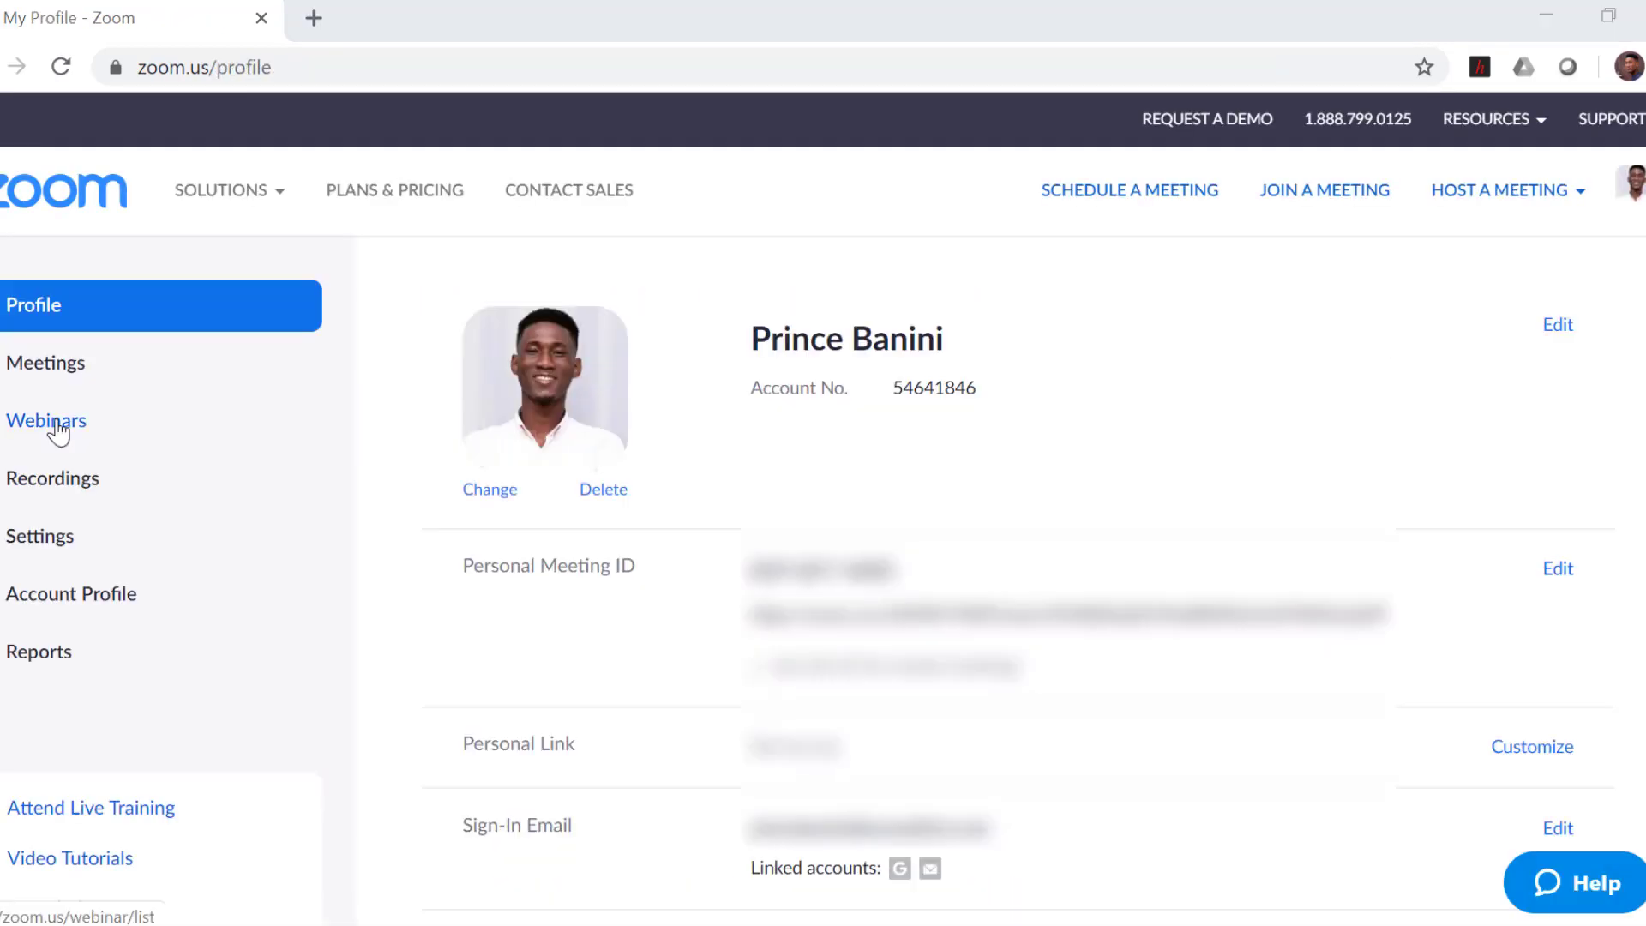
Start scheduling a new webinar from the webinars list and examine its topic and description fields
{"action": "left_click", "coordinate": [58, 431]}
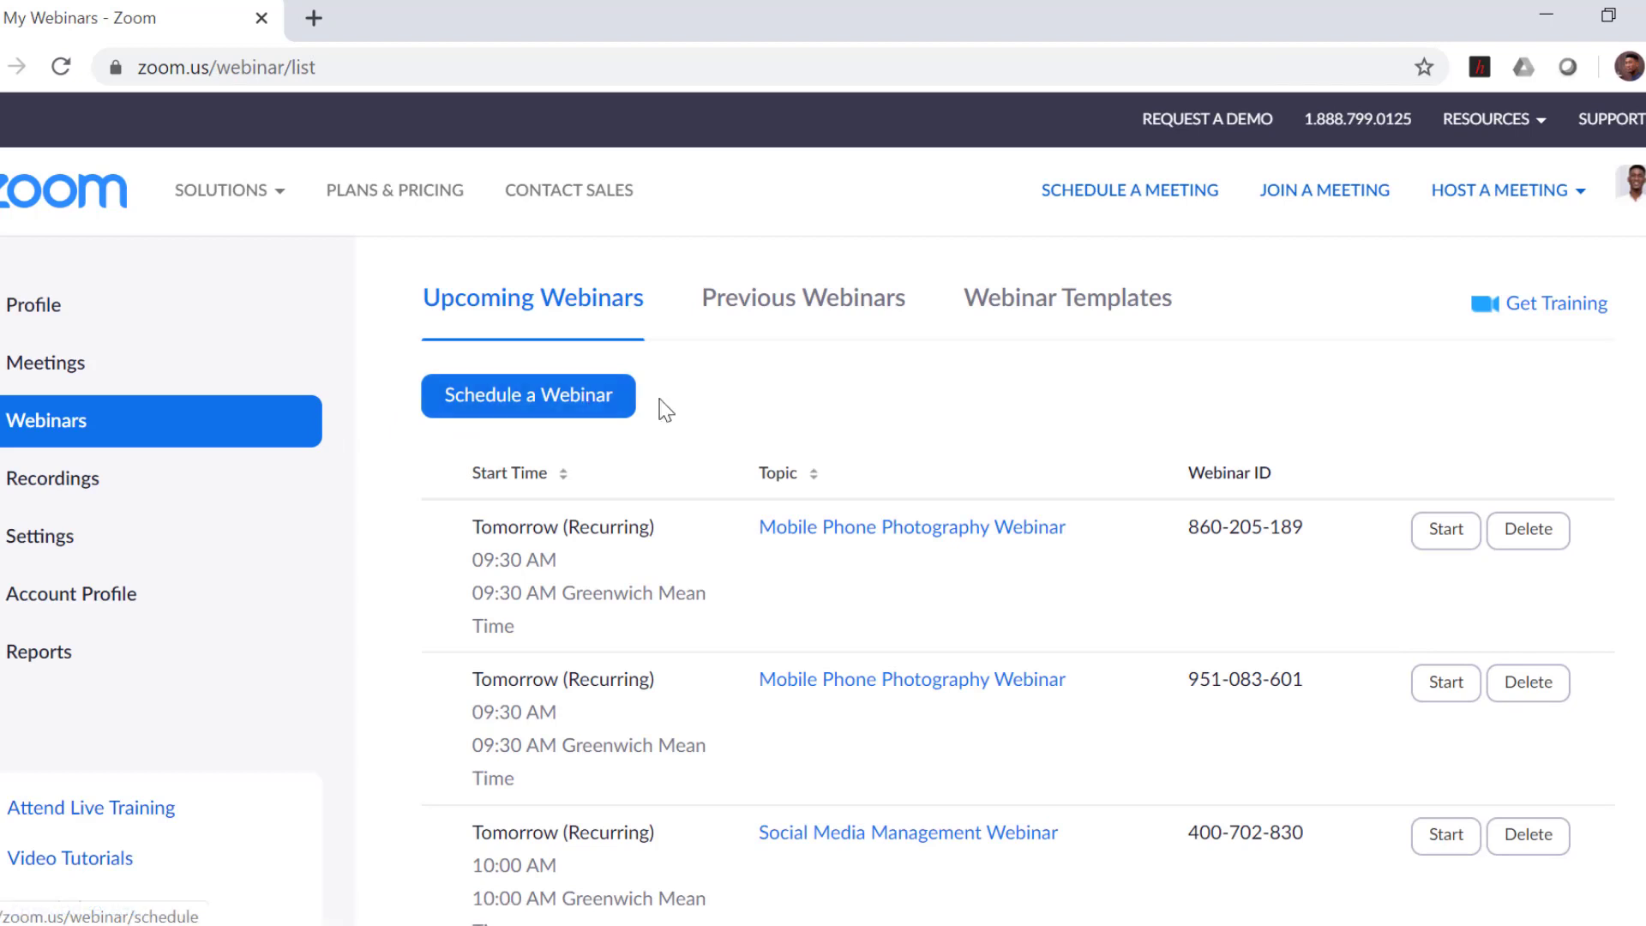
{"action": "left_click", "coordinate": [557, 408]}
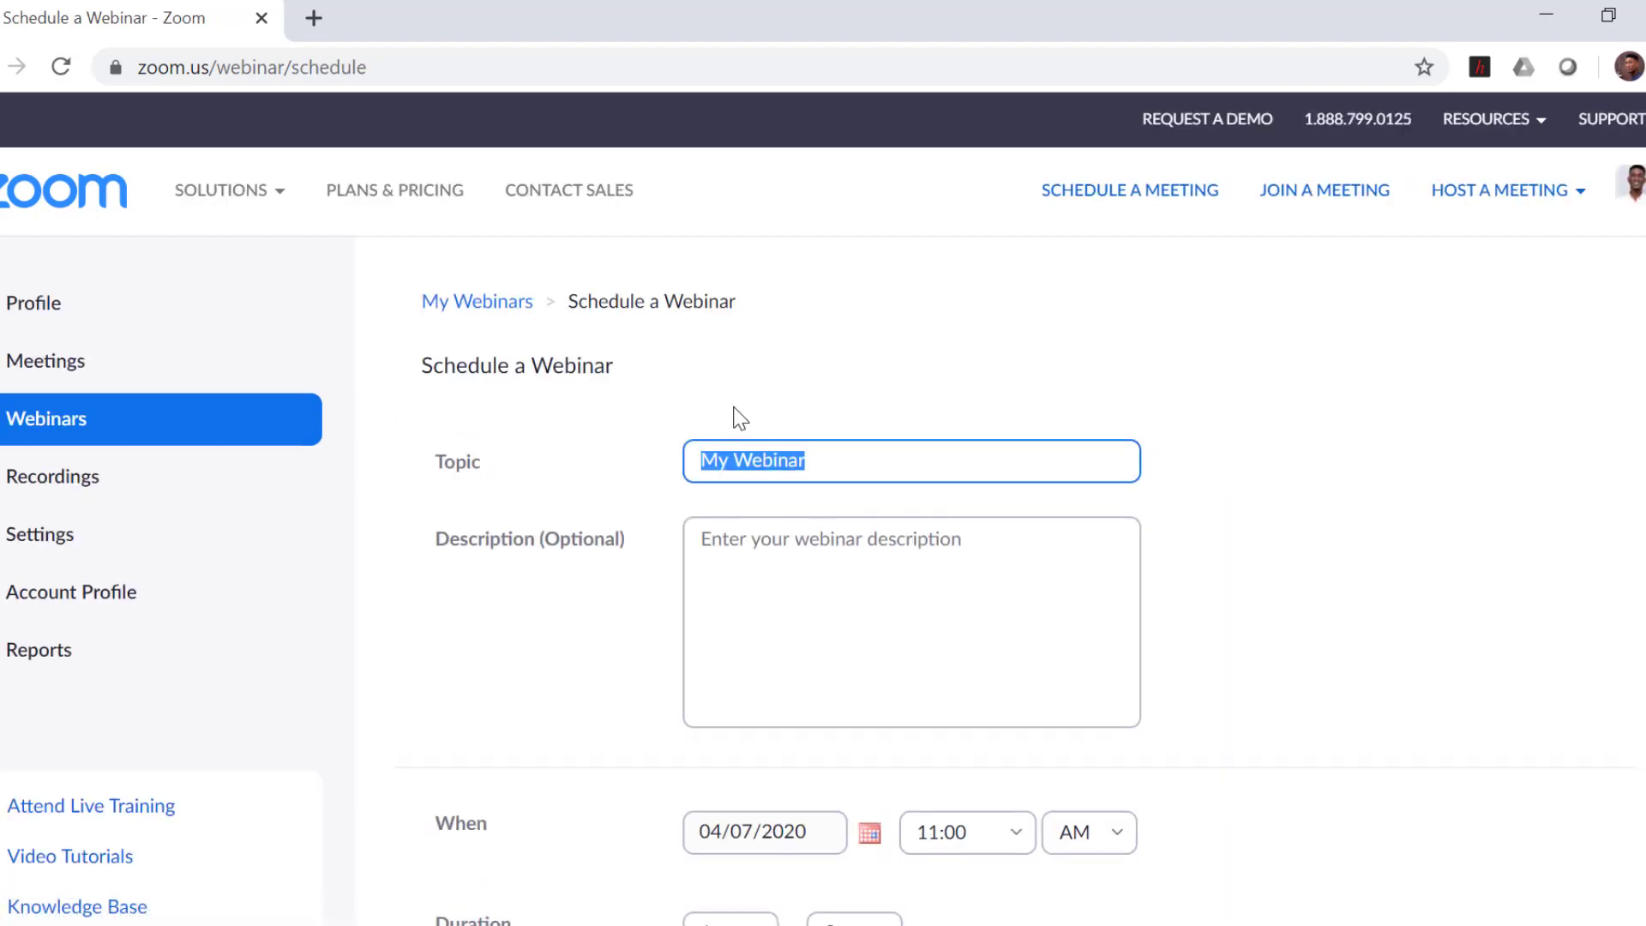
{"action": "scroll", "coordinate": [735, 416], "scroll_direction": "down", "scroll_amount": 2}
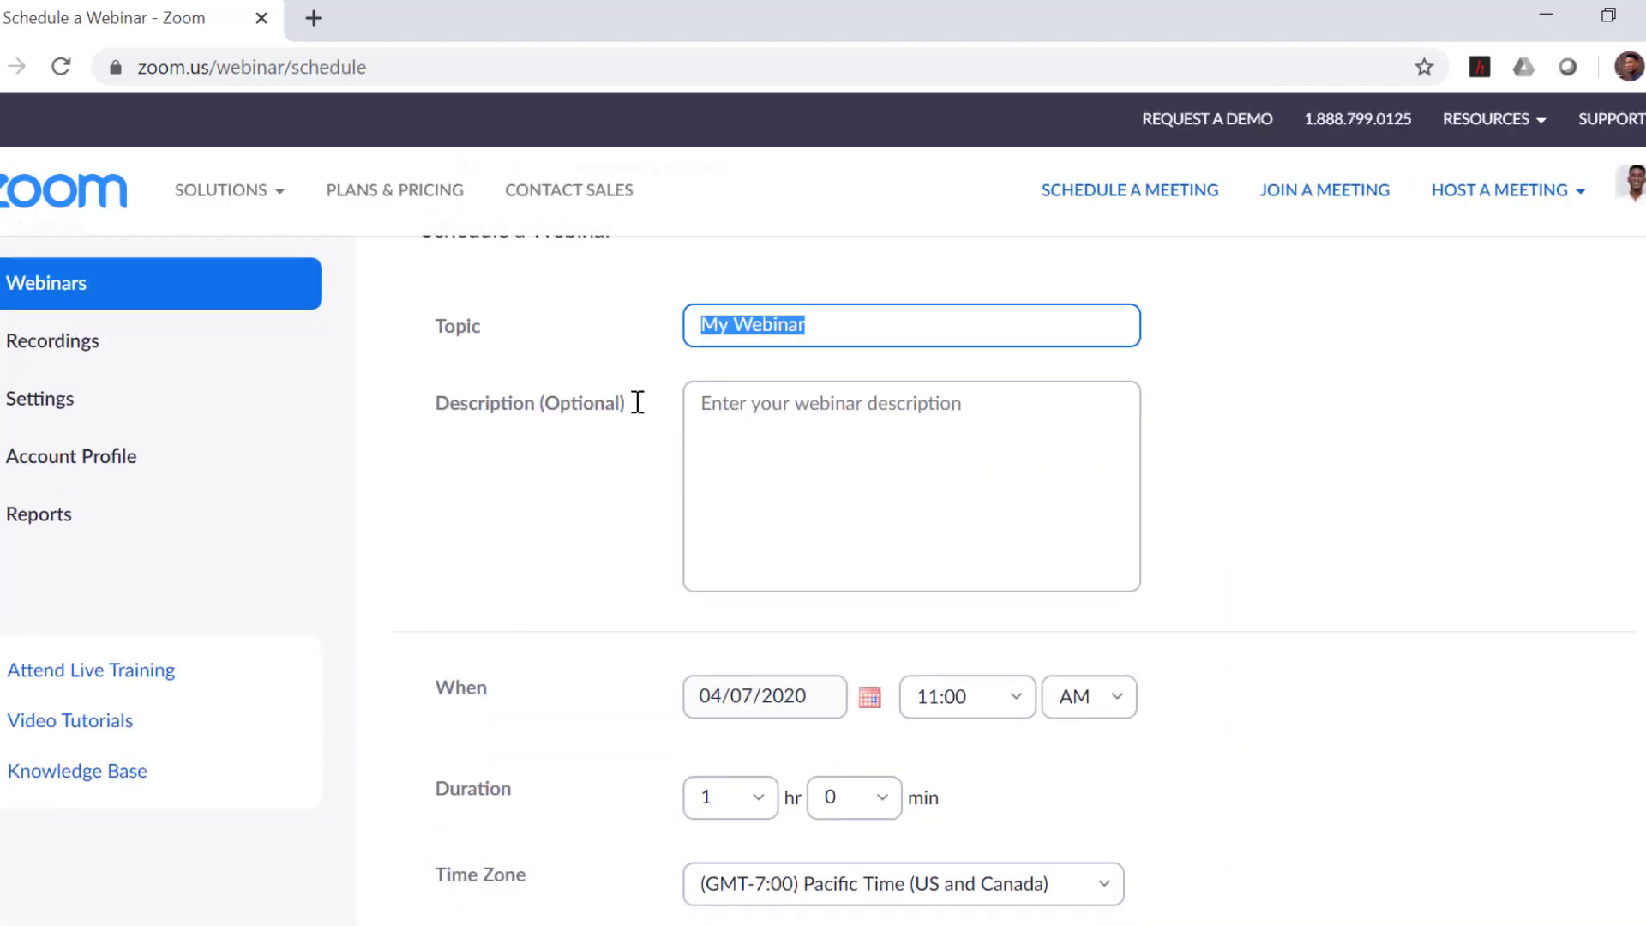
{"action": "scroll", "coordinate": [795, 350], "scroll_direction": "down", "scroll_amount": 2}
{"action": "left_click", "coordinate": [799, 368]}
{"action": "scroll", "coordinate": [798, 369], "scroll_direction": "up", "scroll_amount": 4}
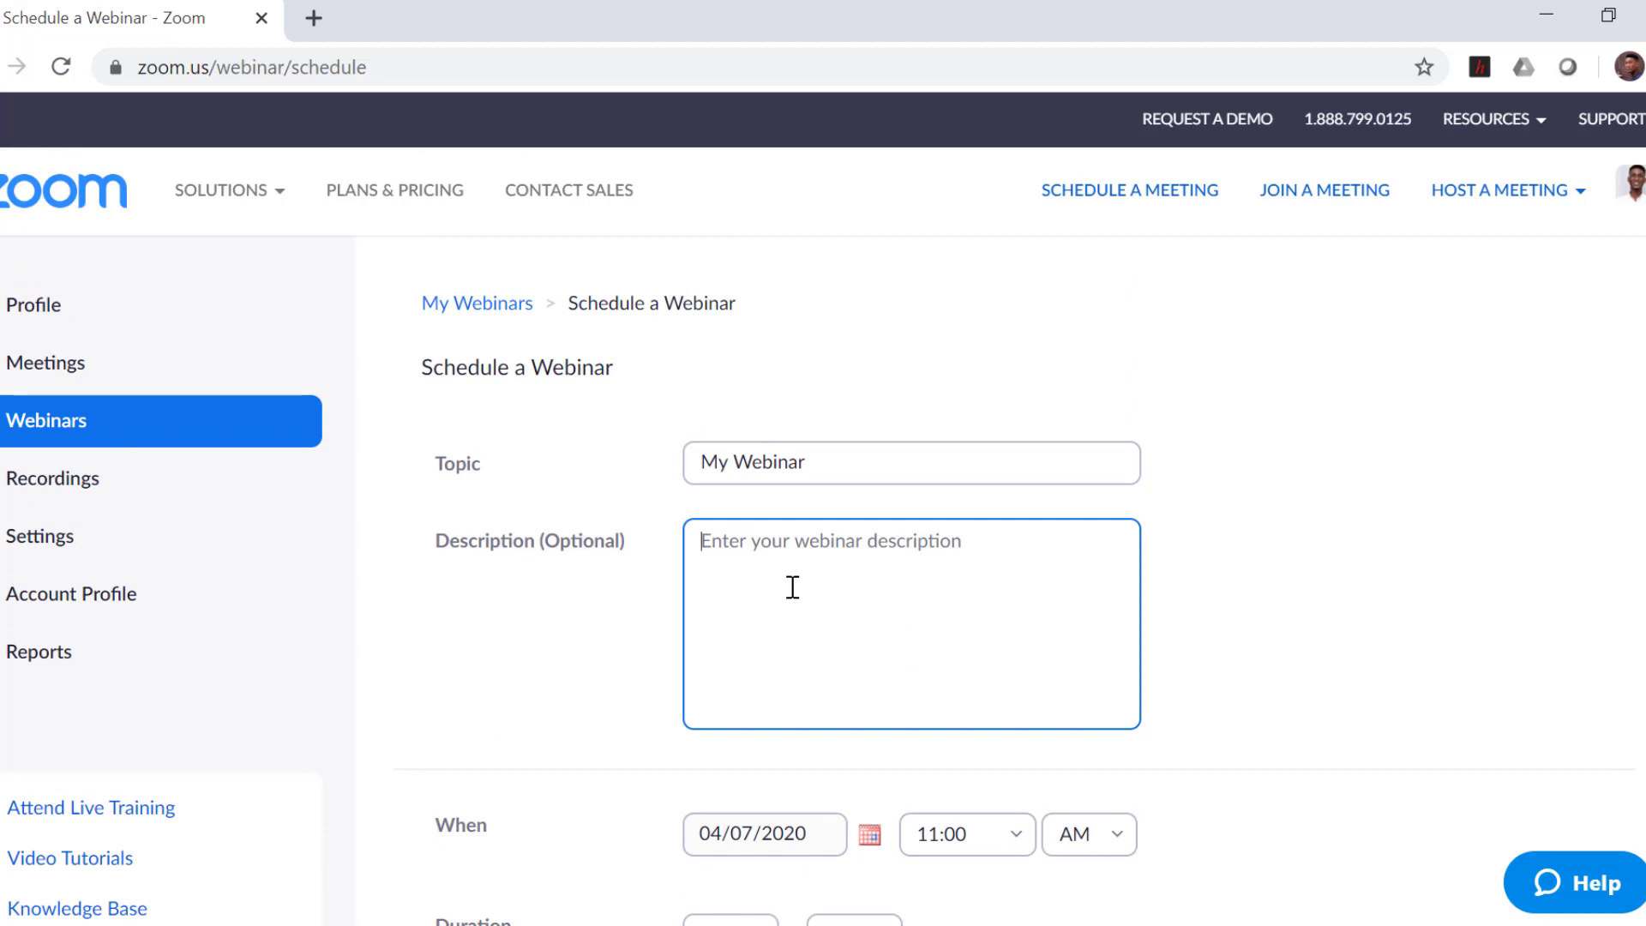
Examine the new webinar's date picker, start time, duration and time zone settings
{"action": "scroll", "coordinate": [793, 587], "scroll_direction": "down", "scroll_amount": 6}
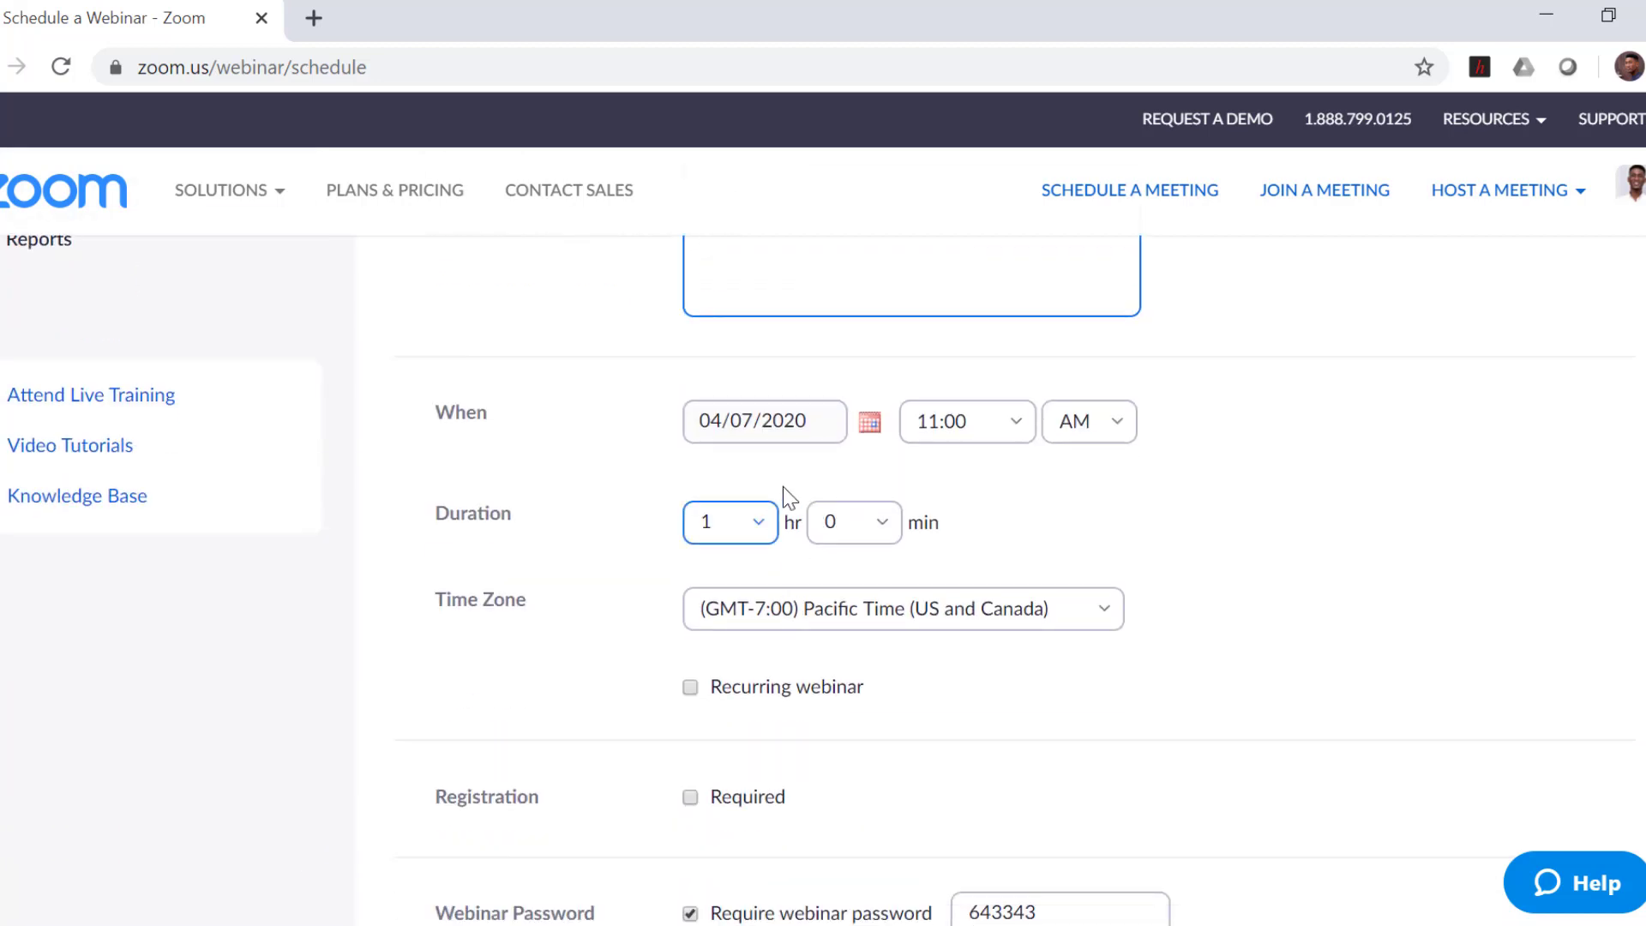
{"action": "left_click", "coordinate": [871, 441]}
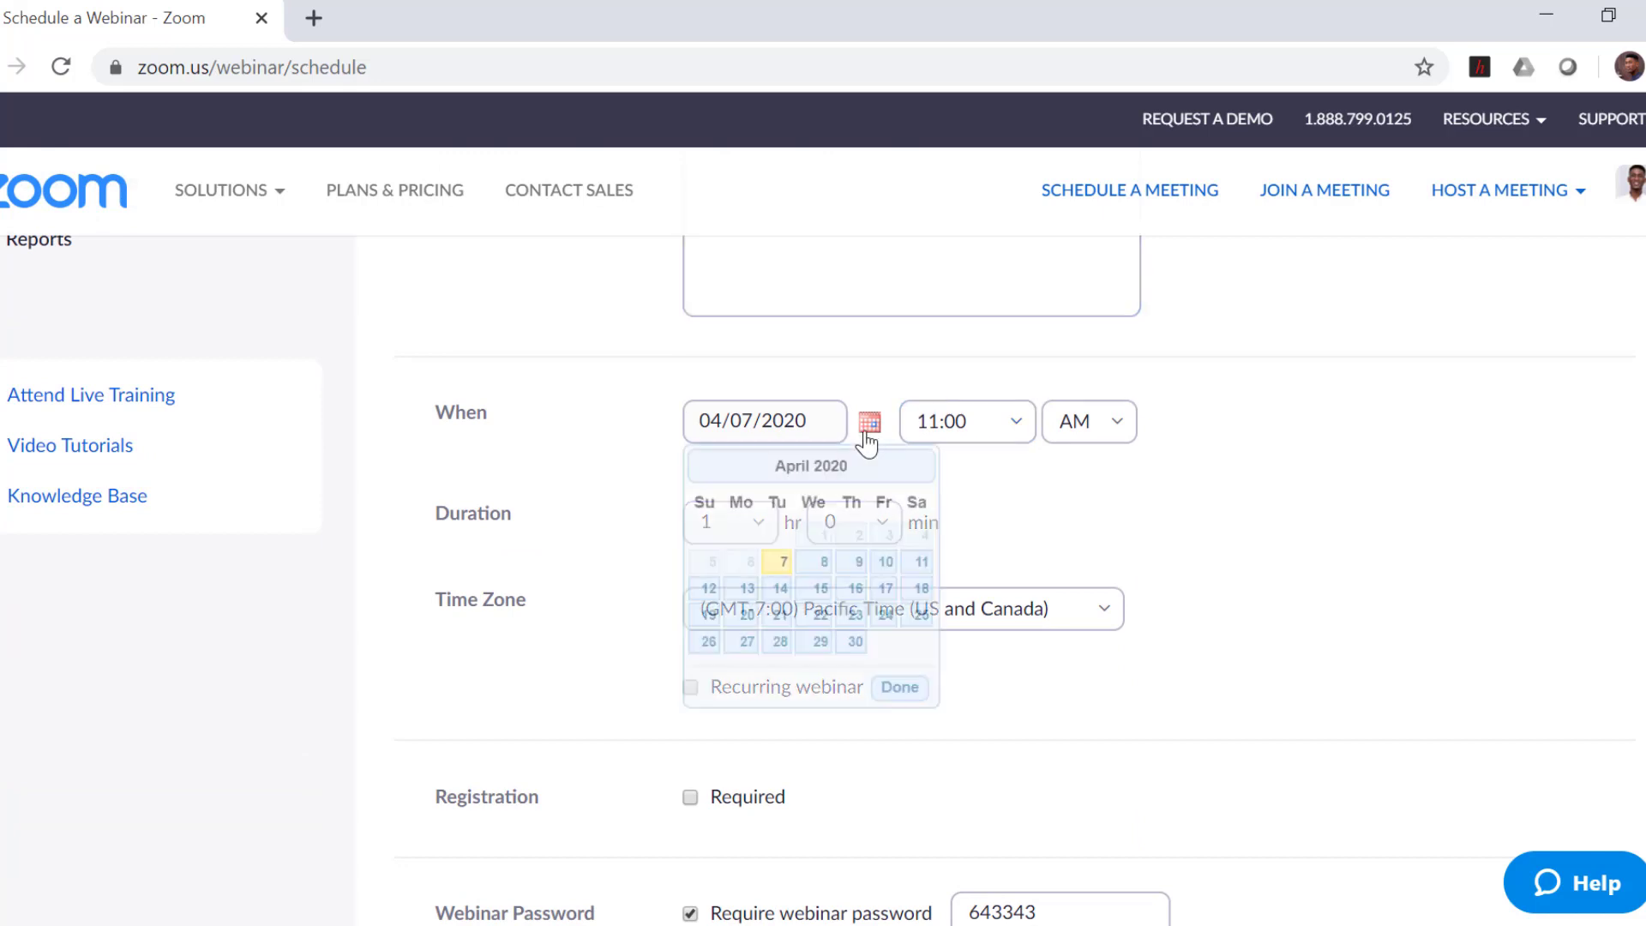
{"action": "left_click", "coordinate": [1026, 511]}
{"action": "scroll", "coordinate": [825, 592], "scroll_direction": "down", "scroll_amount": 4}
{"action": "scroll", "coordinate": [783, 512], "scroll_direction": "up", "scroll_amount": 2}
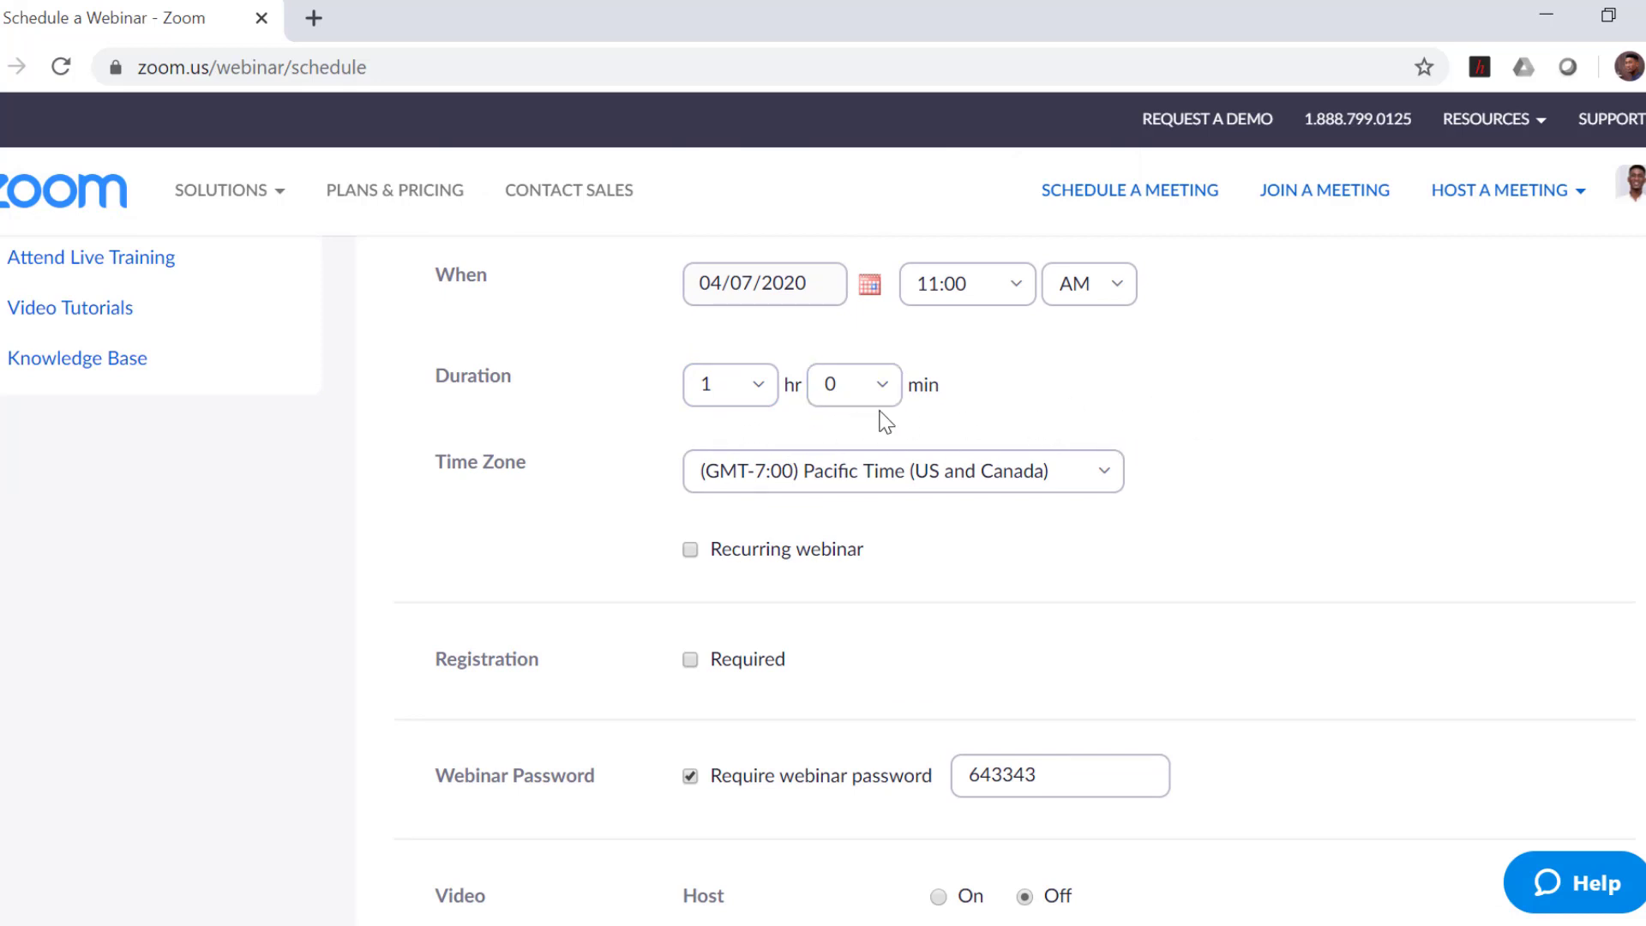
{"action": "scroll", "coordinate": [961, 429], "scroll_direction": "down", "scroll_amount": 2}
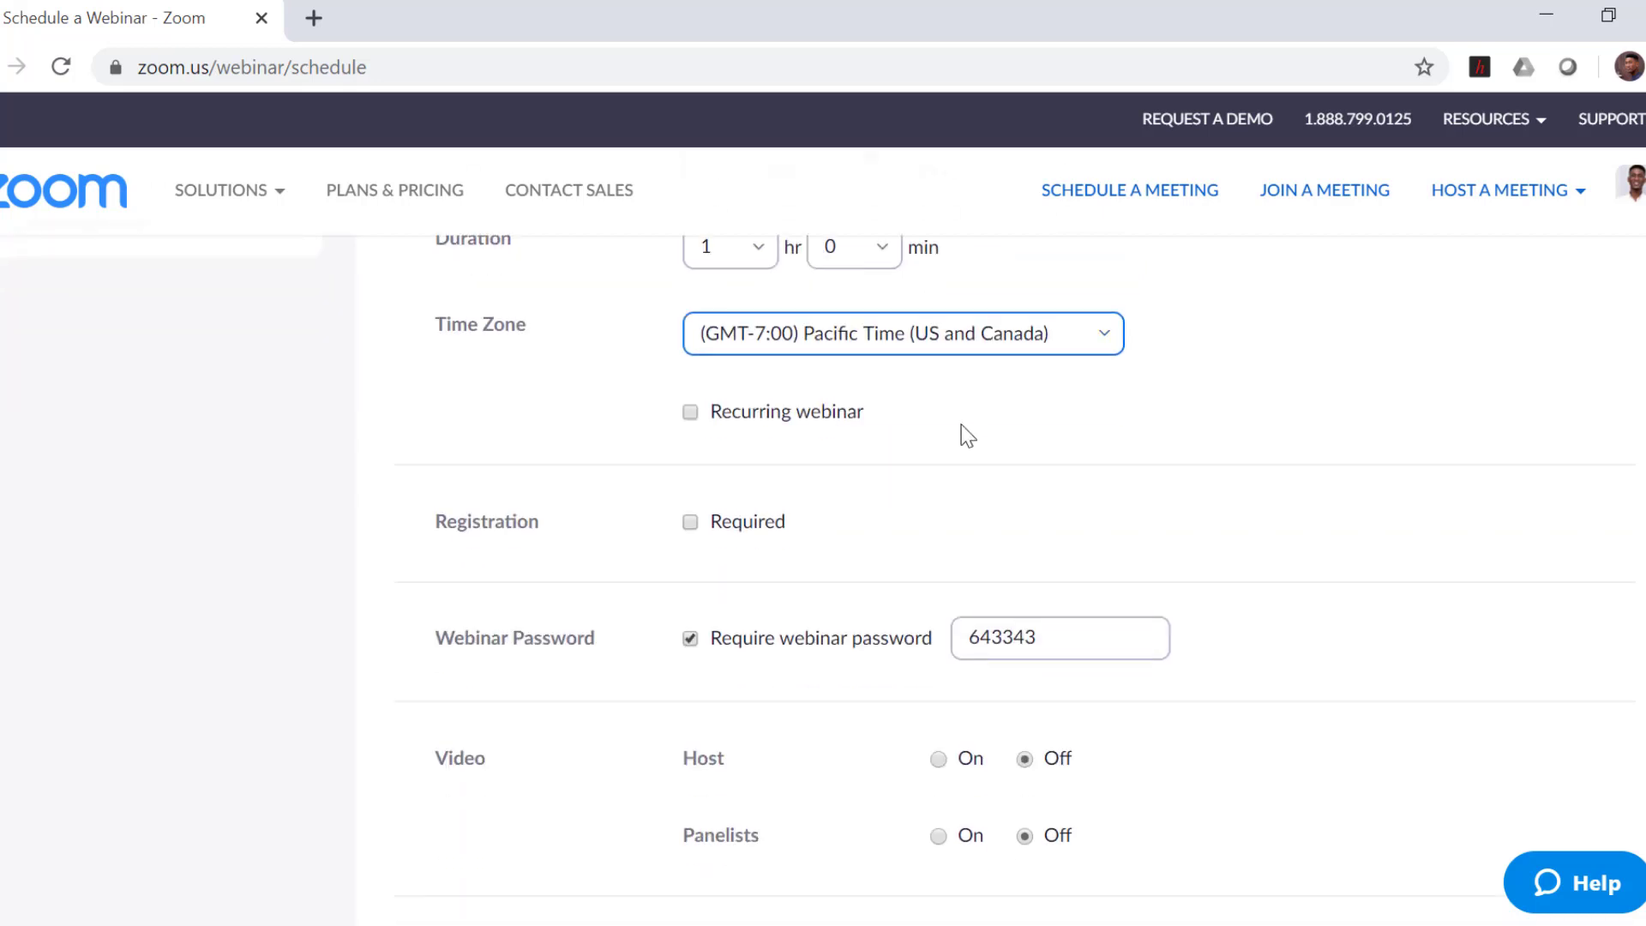
Make the webinar recurring daily until 04/16/2020 and require attendee registration
{"action": "left_click", "coordinate": [691, 412]}
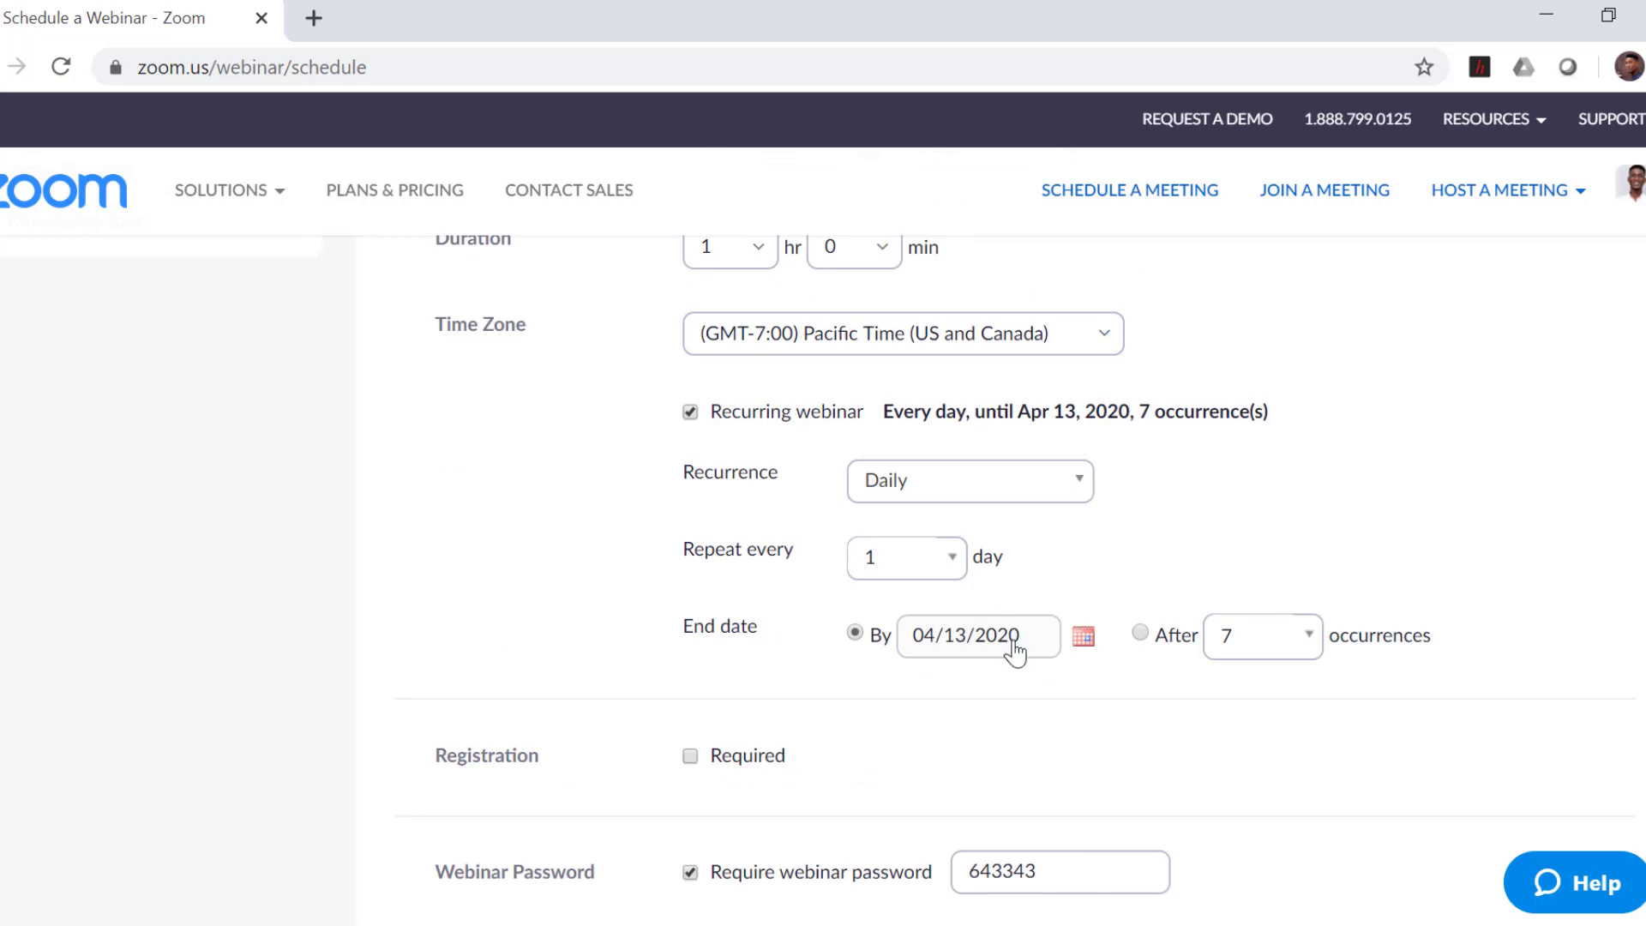
{"action": "left_click", "coordinate": [1084, 637]}
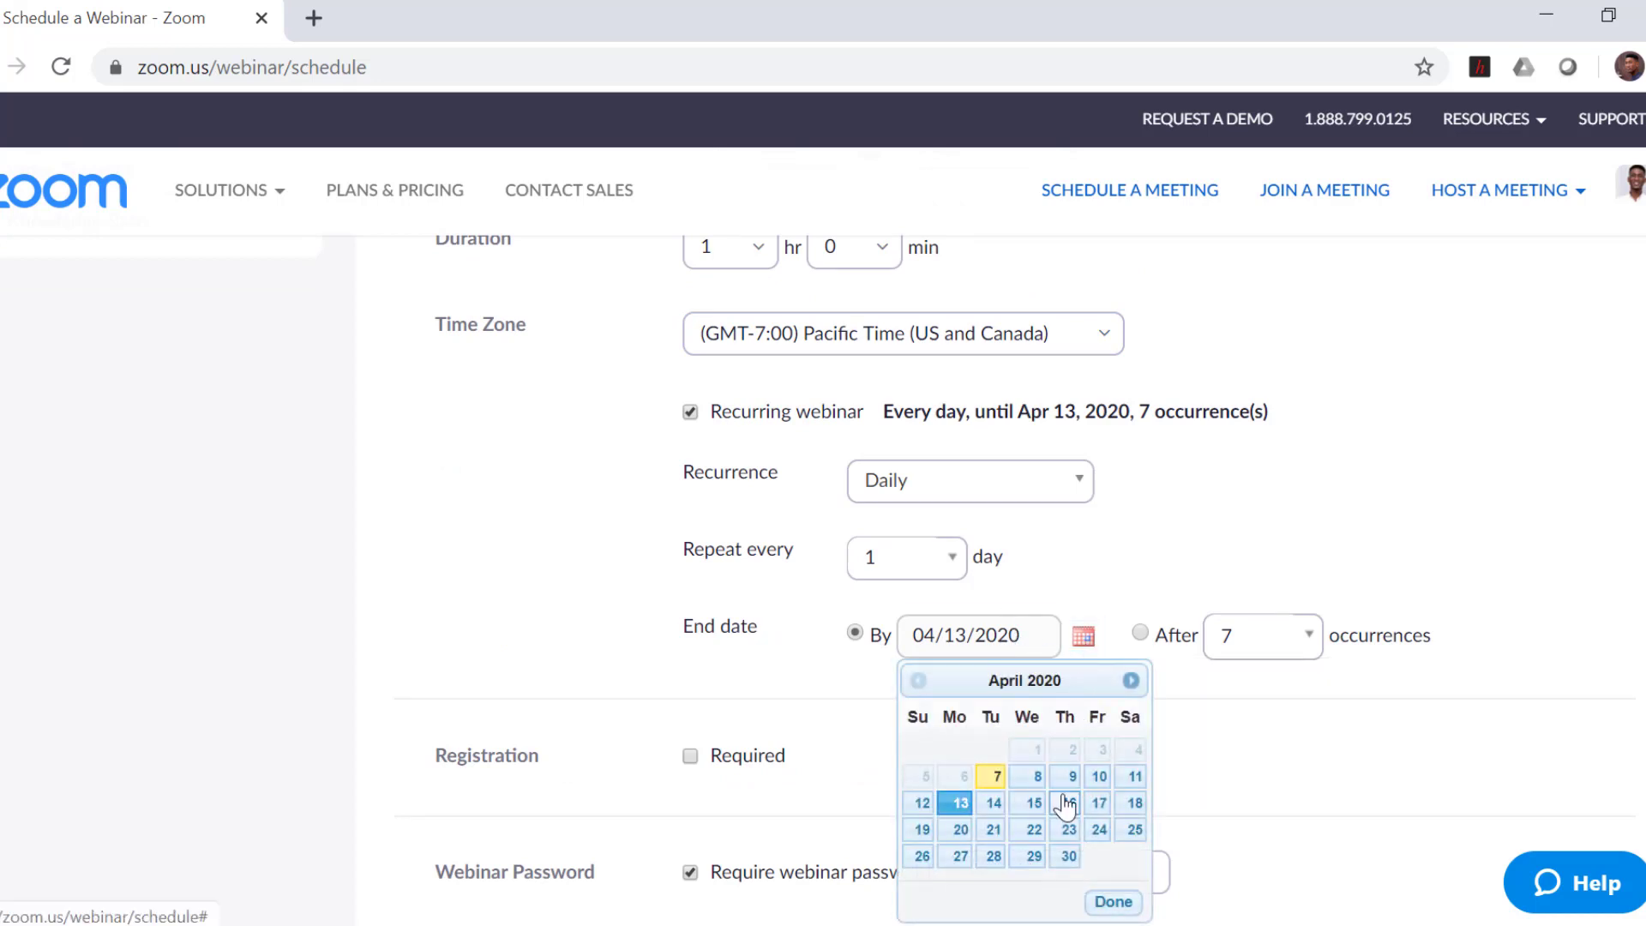
{"action": "left_click", "coordinate": [1066, 804]}
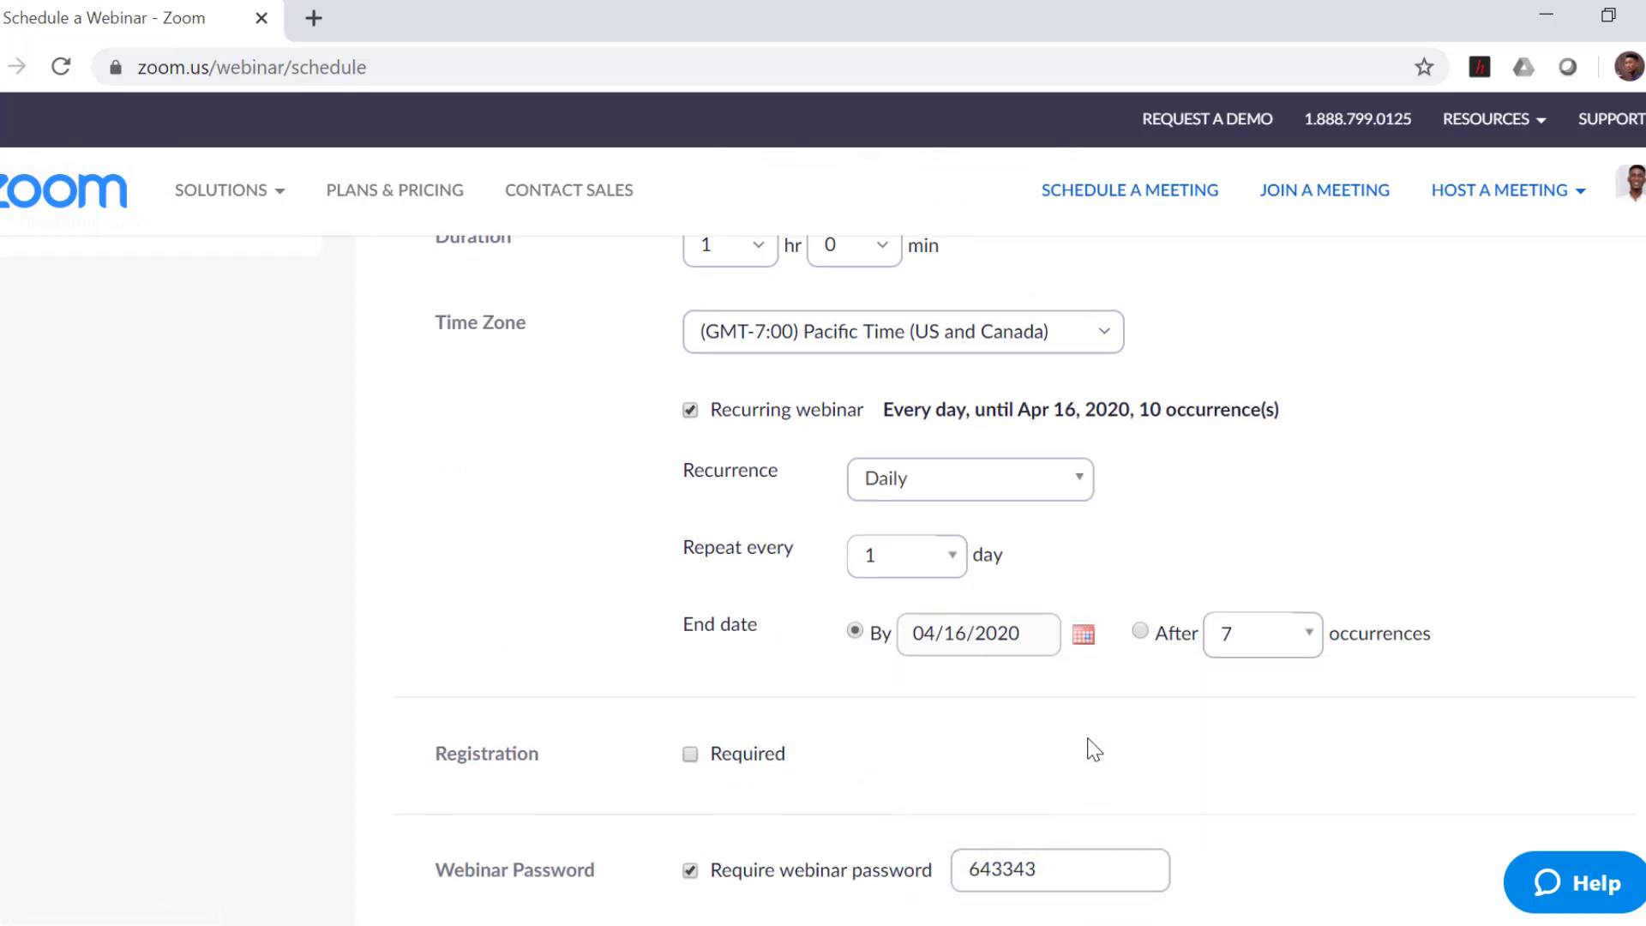
{"action": "scroll", "coordinate": [1089, 737], "scroll_direction": "down", "scroll_amount": 3}
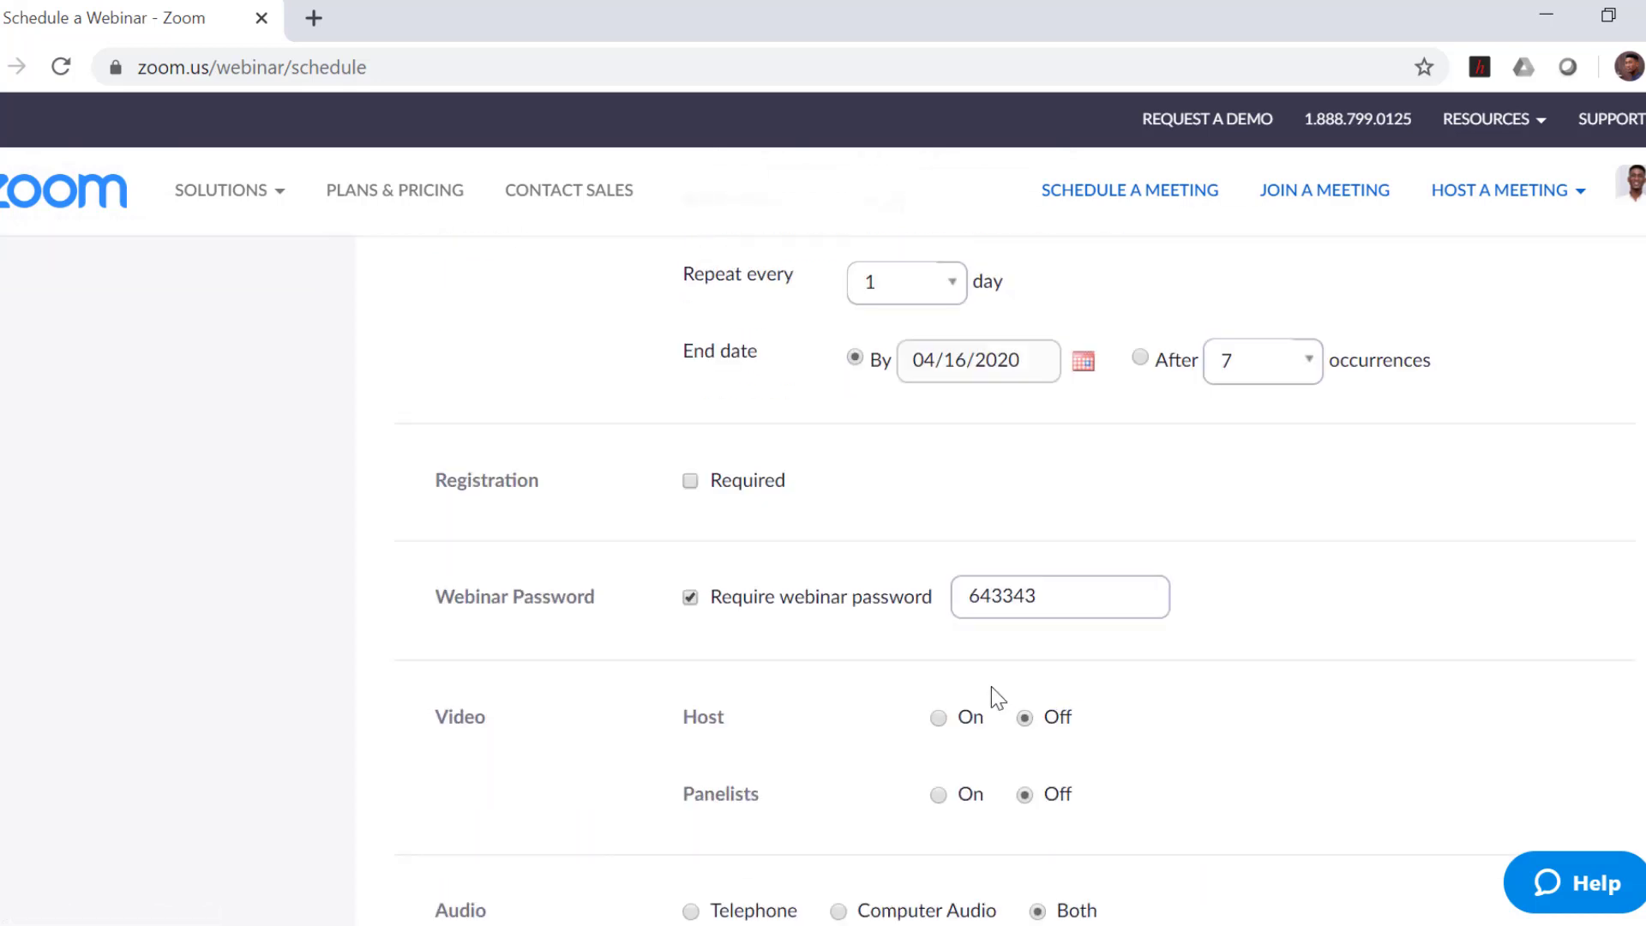
{"action": "left_click", "coordinate": [689, 481]}
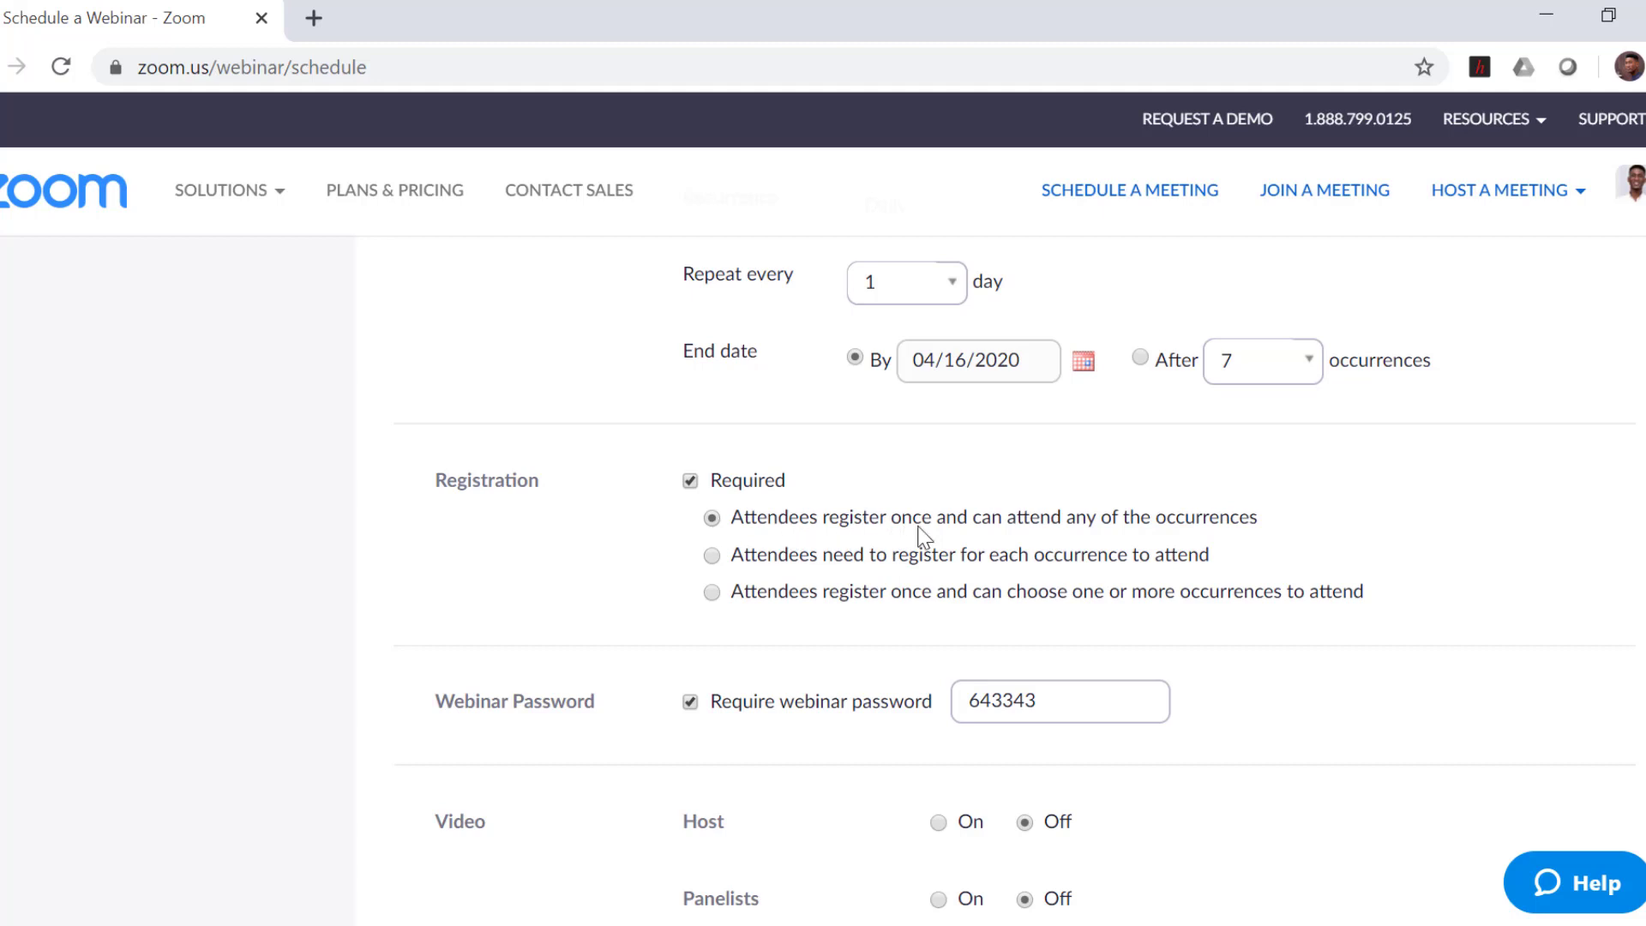
Examine the webinar's registration choices, password, video, audio, Q&A, practice session, authentication and automatic recording options
{"action": "scroll", "coordinate": [838, 588], "scroll_direction": "down", "scroll_amount": 2}
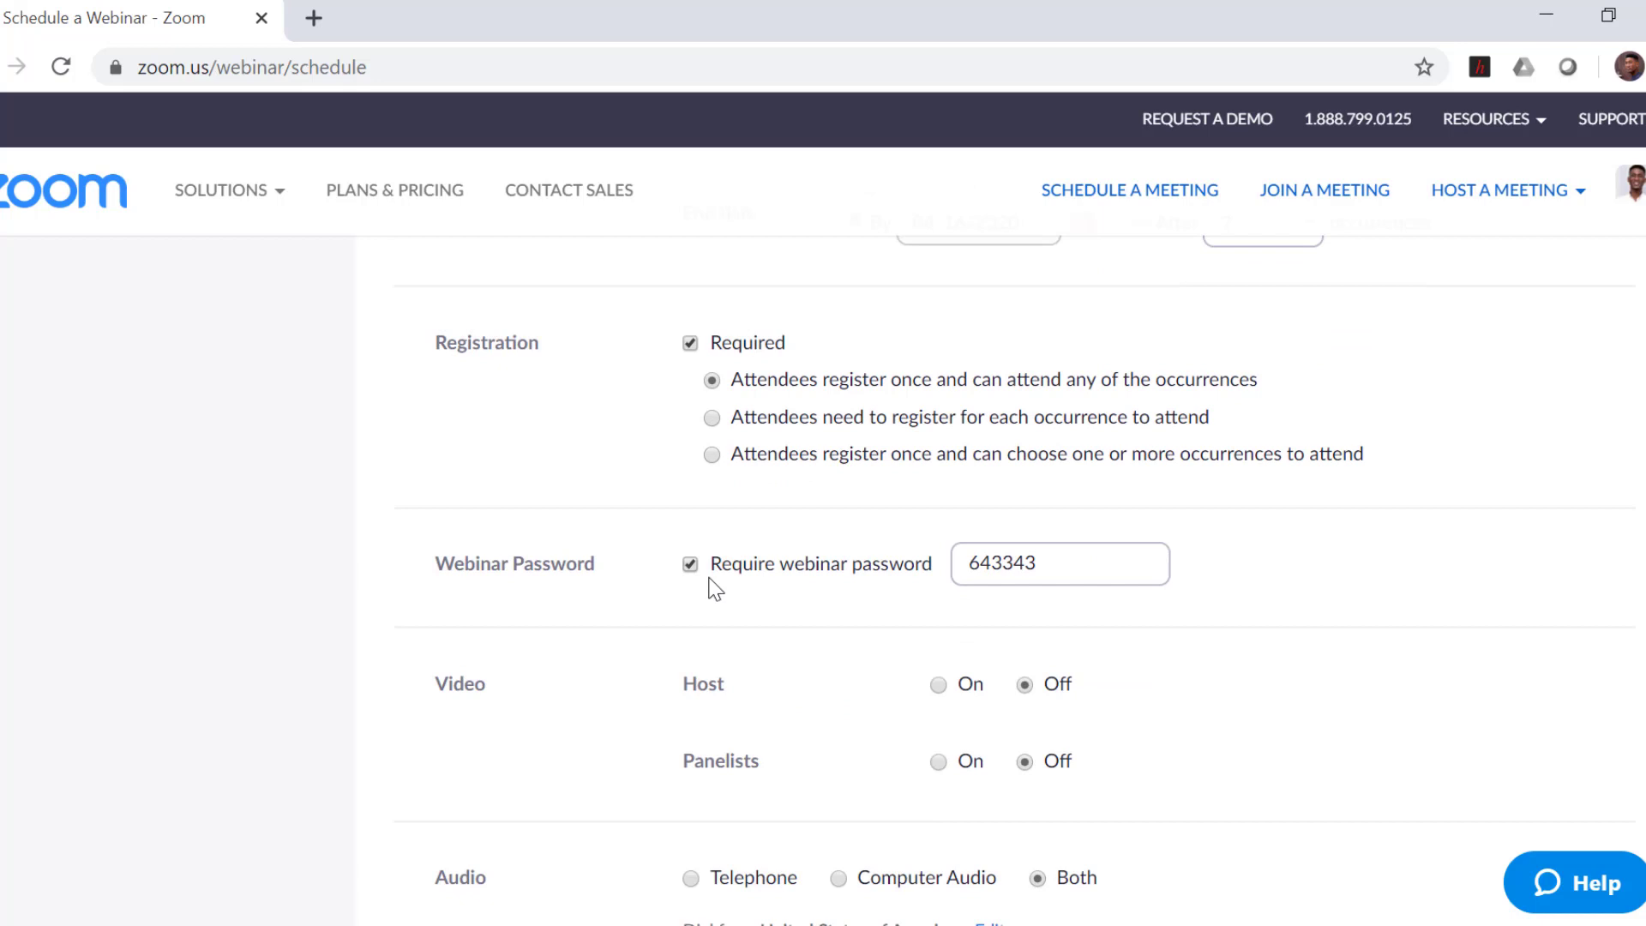
{"action": "scroll", "coordinate": [845, 610], "scroll_direction": "down", "scroll_amount": 4}
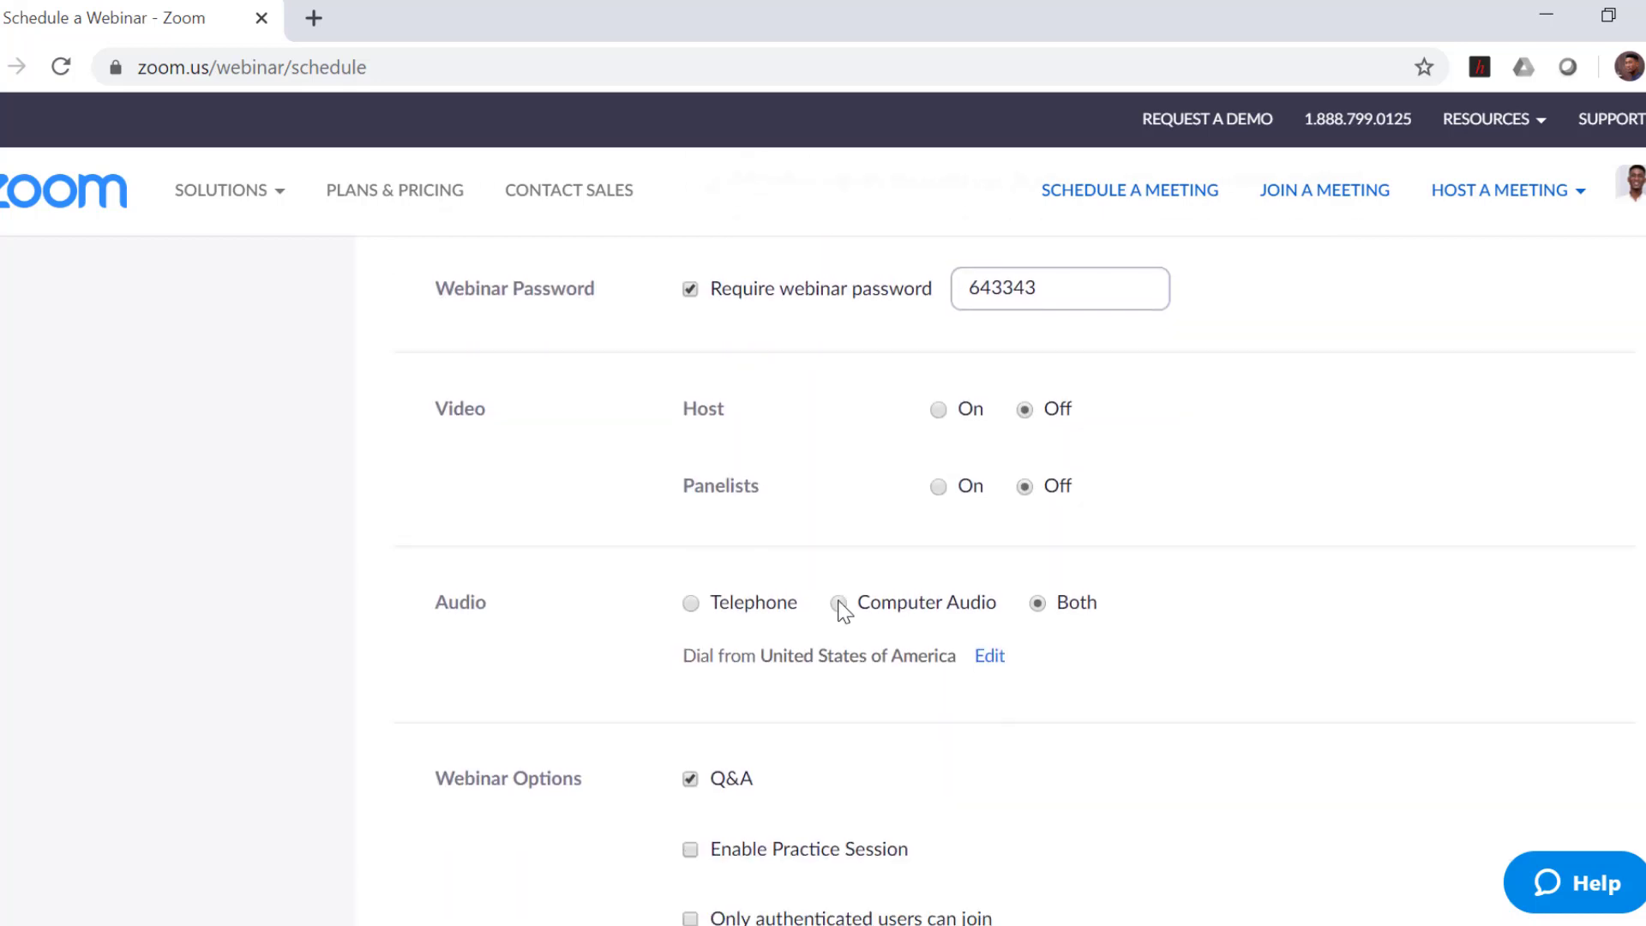
{"action": "scroll", "coordinate": [845, 610], "scroll_direction": "down", "scroll_amount": 3}
{"action": "scroll", "coordinate": [831, 515], "scroll_direction": "up", "scroll_amount": 3}
{"action": "scroll", "coordinate": [992, 509], "scroll_direction": "down", "scroll_amount": 6}
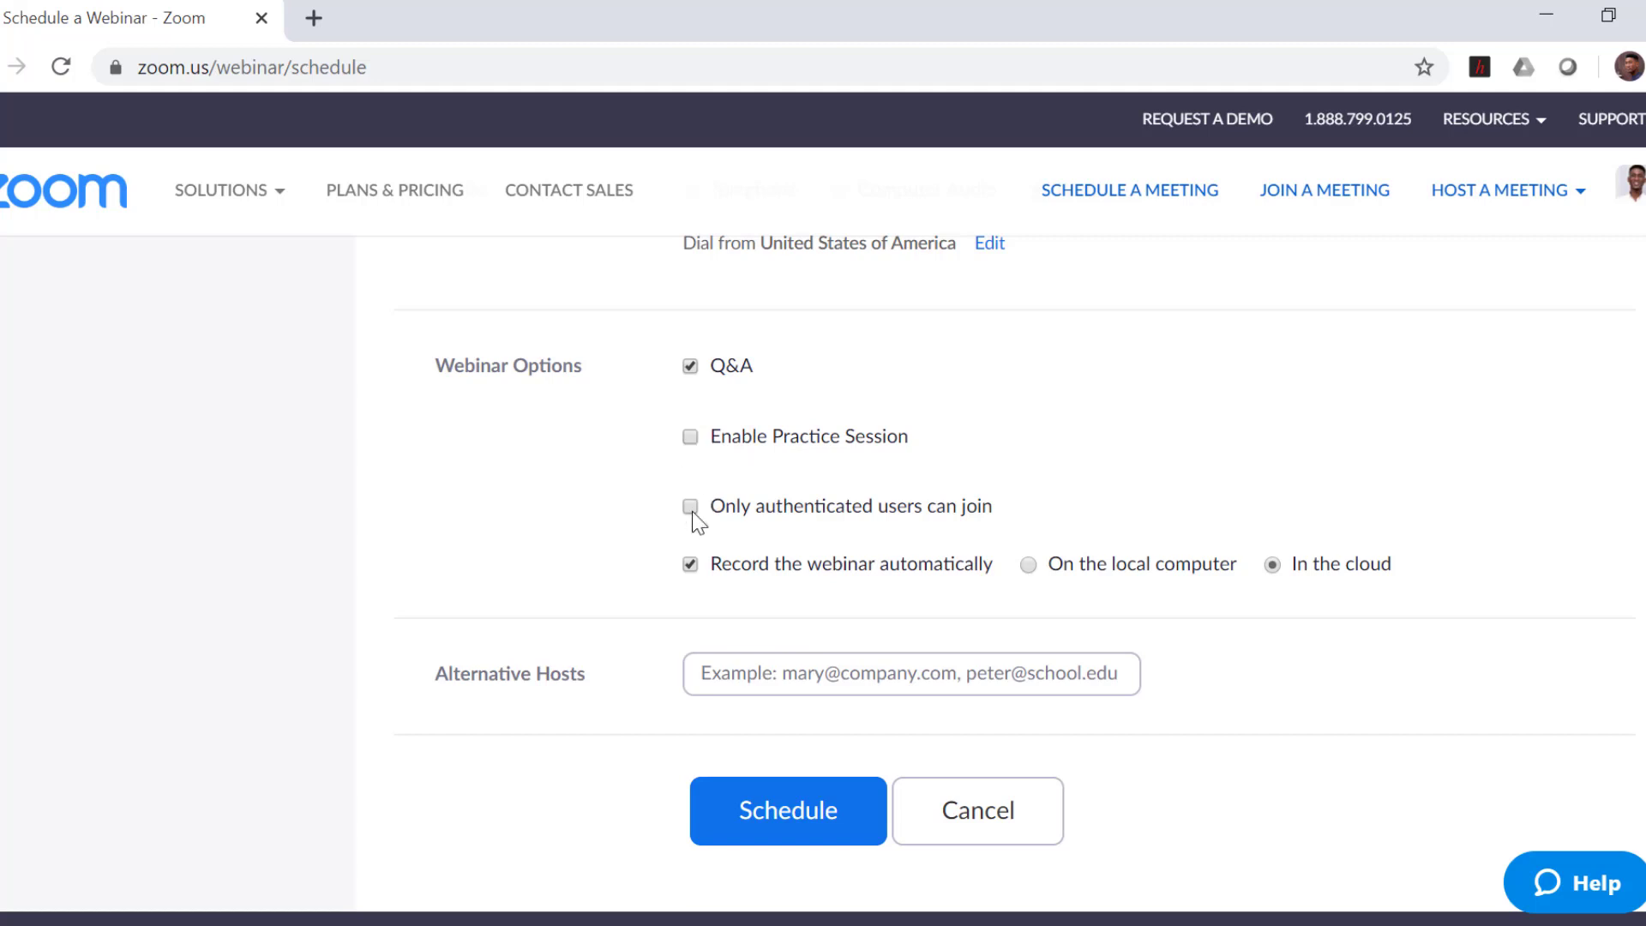
{"action": "scroll", "coordinate": [691, 506], "scroll_direction": "up", "scroll_amount": 10}
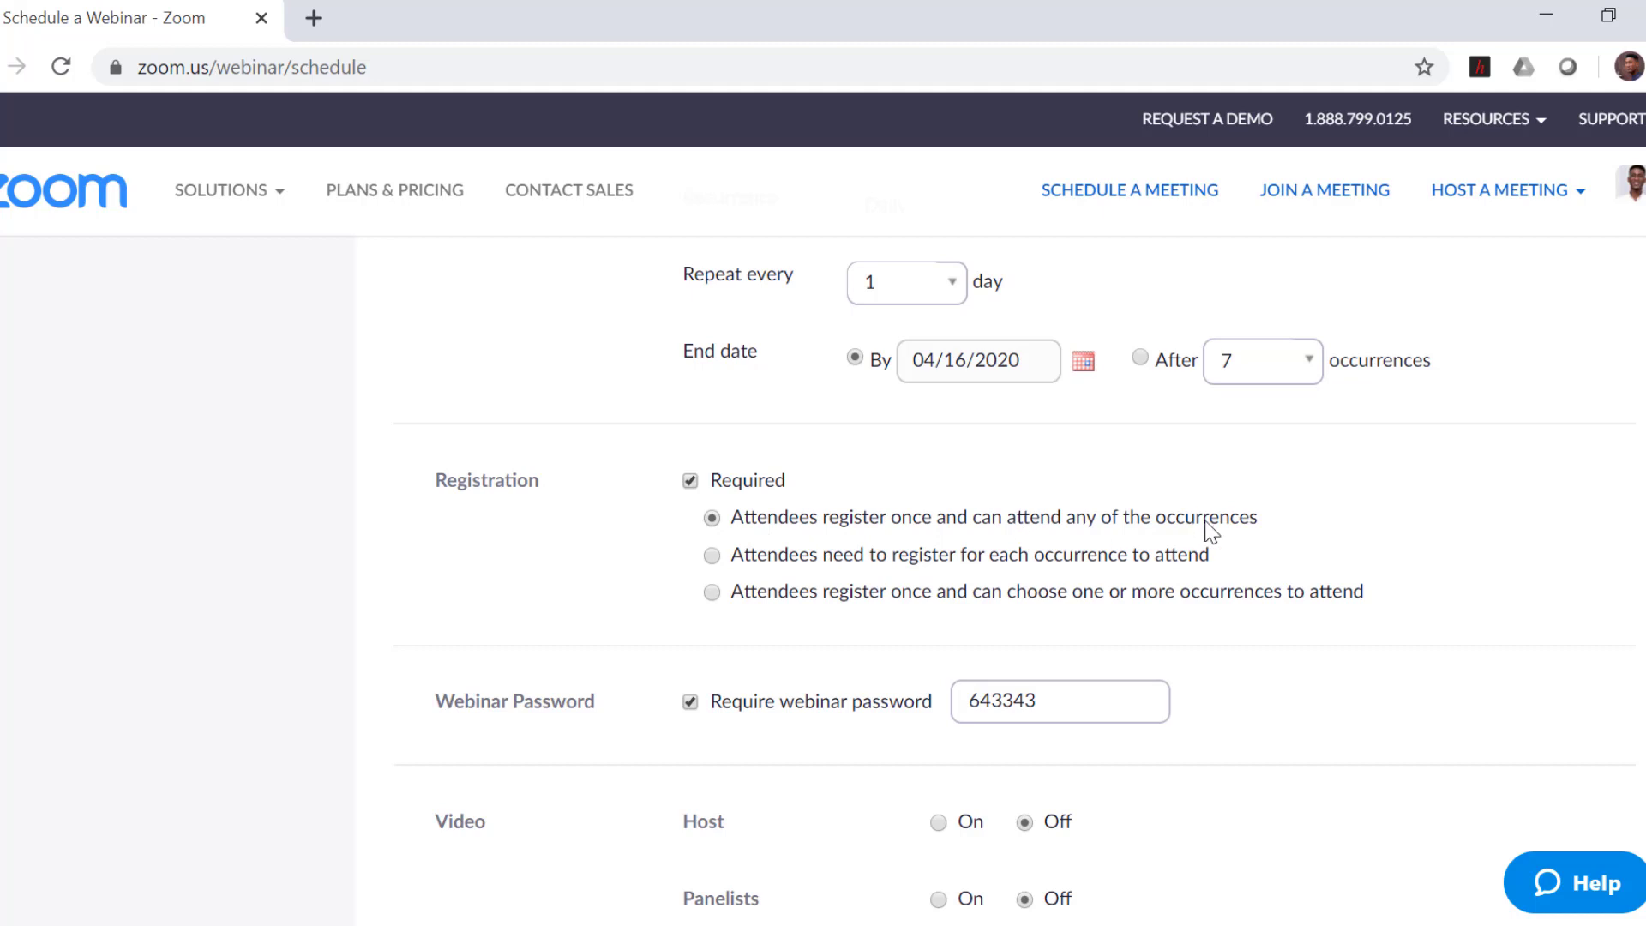
{"action": "scroll", "coordinate": [1209, 529], "scroll_direction": "down", "scroll_amount": 8}
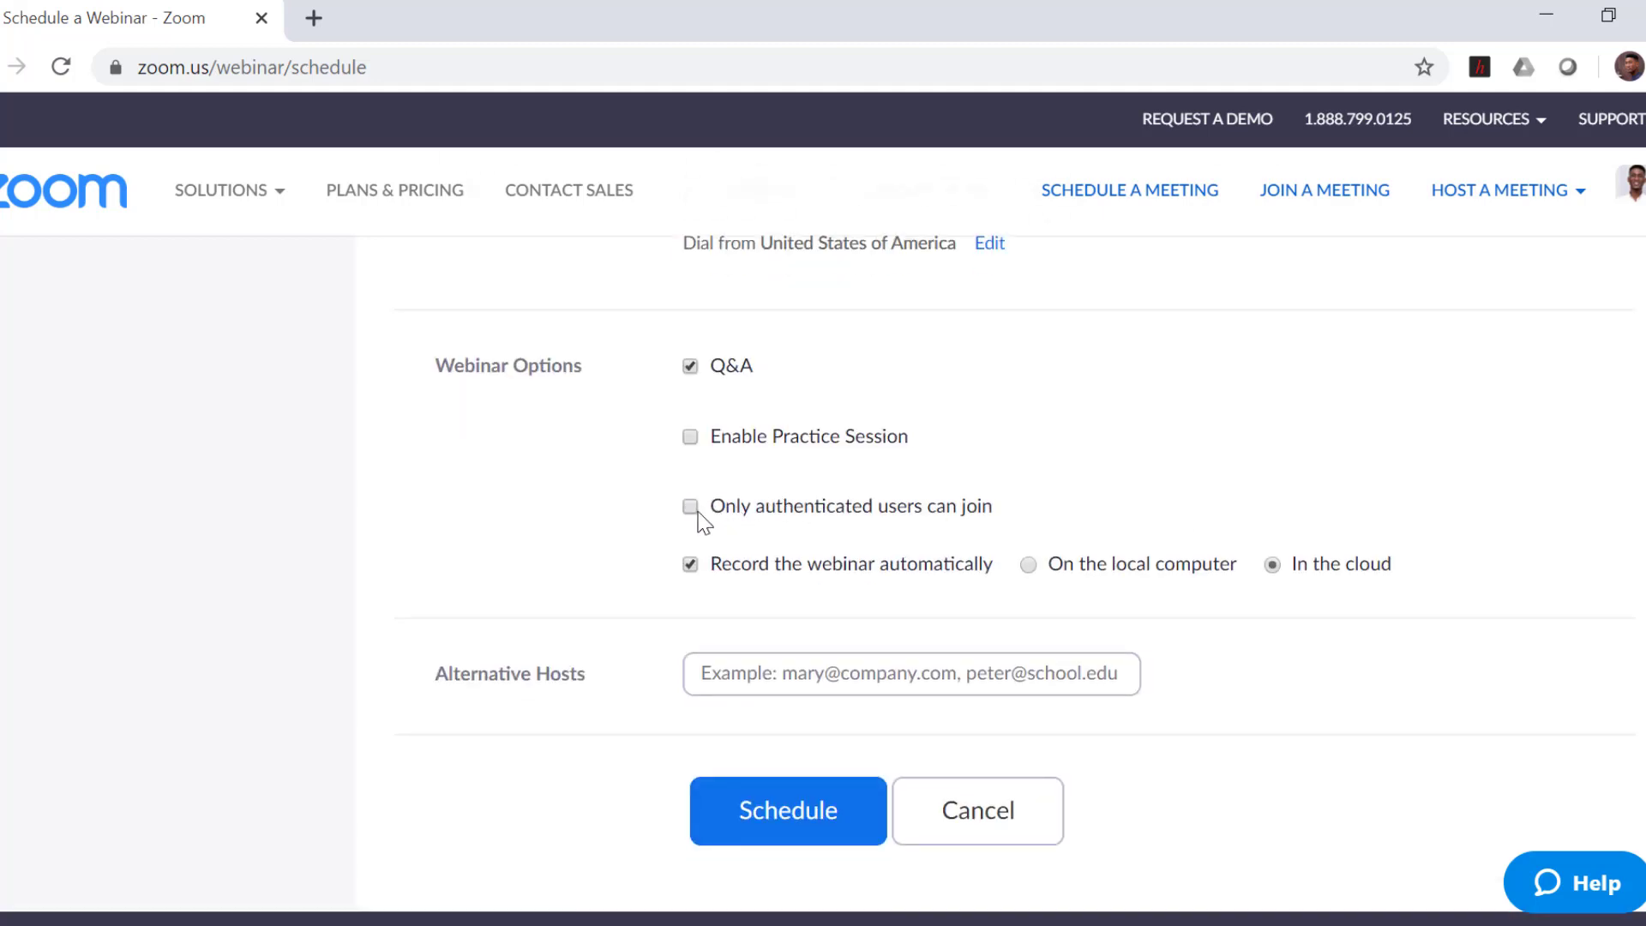
{"action": "scroll", "coordinate": [704, 521], "scroll_direction": "down", "scroll_amount": 2}
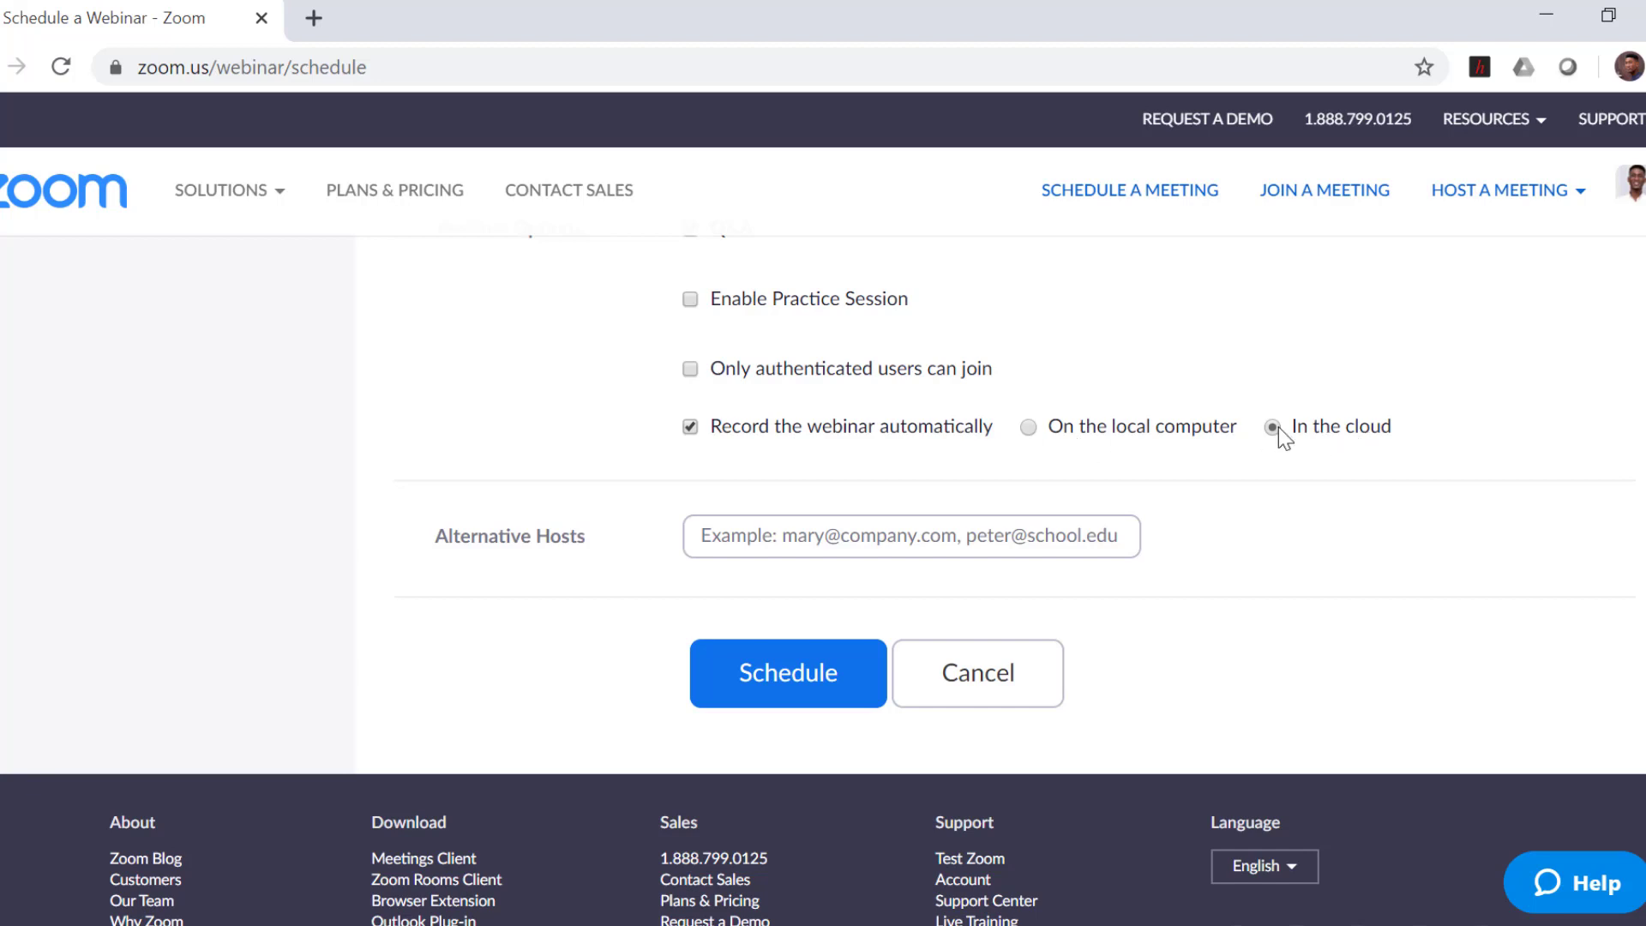
Try to add an alternative host to the webinar by entering the host's e-mail address
{"action": "left_click", "coordinate": [745, 530]}
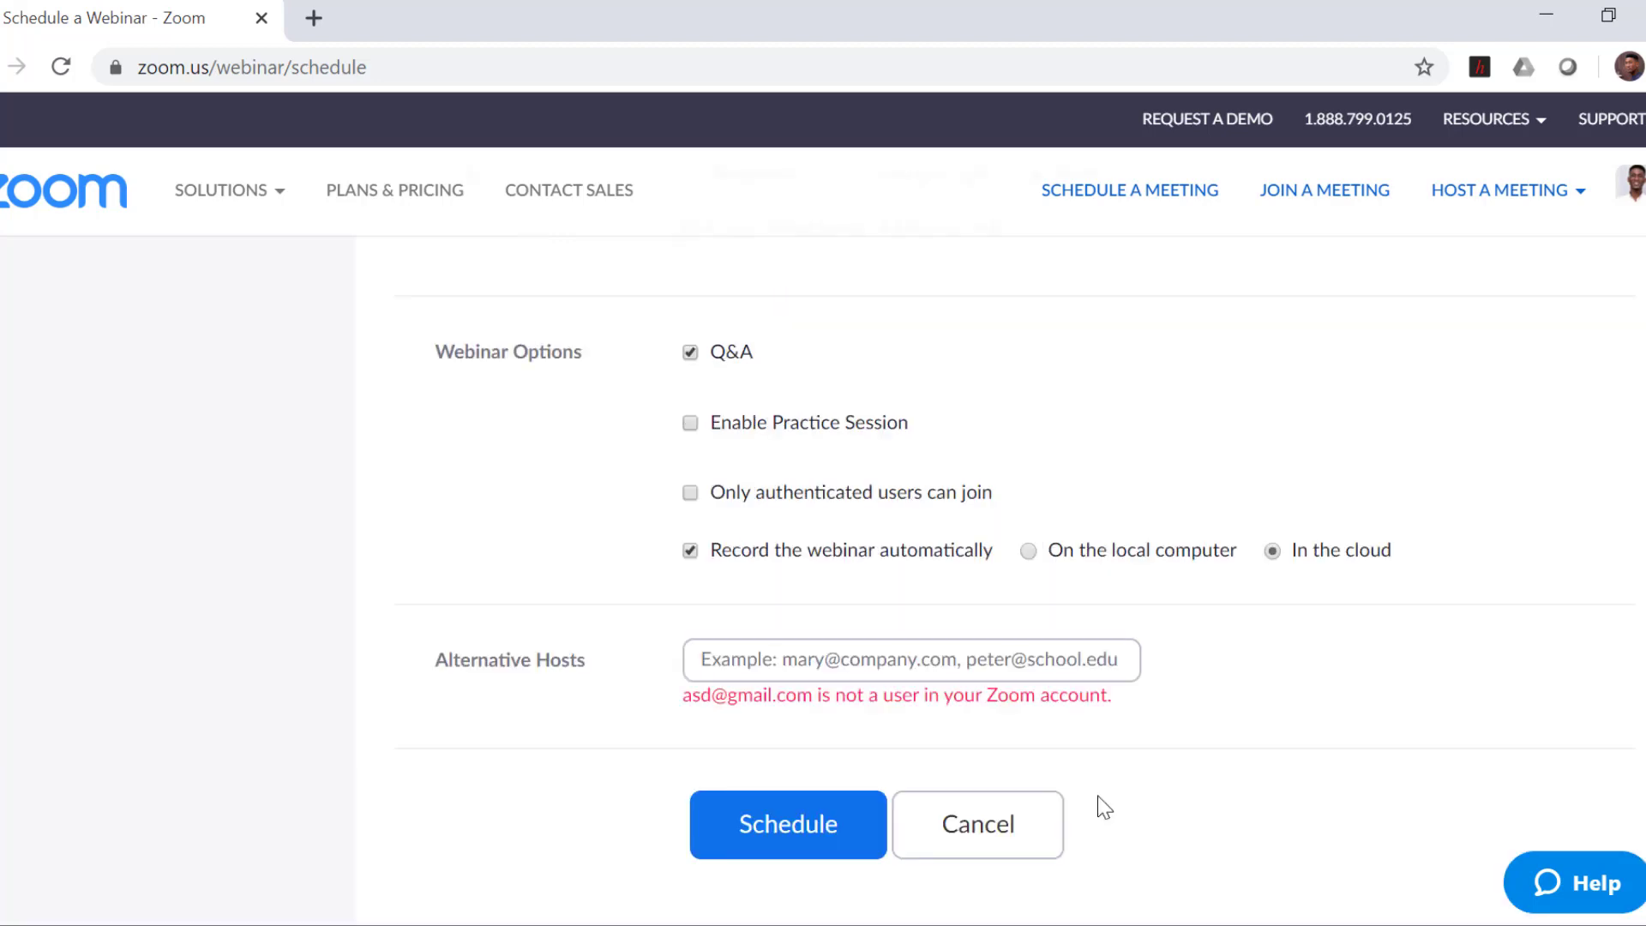
{"action": "scroll", "coordinate": [1104, 807], "scroll_direction": "up", "scroll_amount": 15}
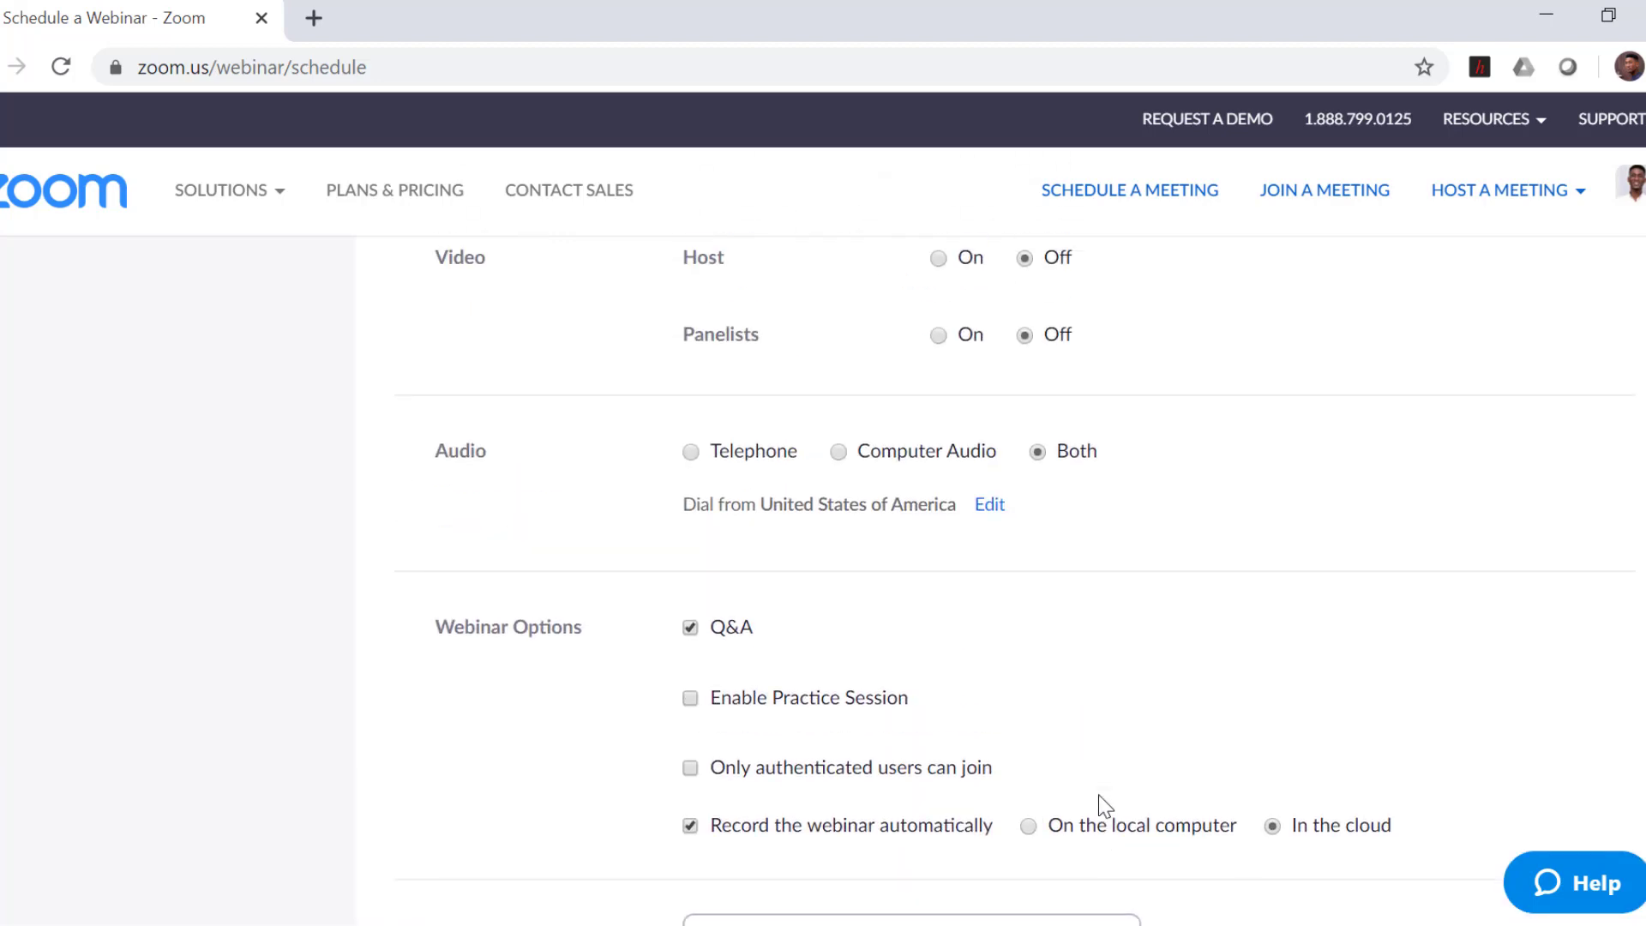
{"action": "scroll", "coordinate": [1101, 805], "scroll_direction": "up", "scroll_amount": 5}
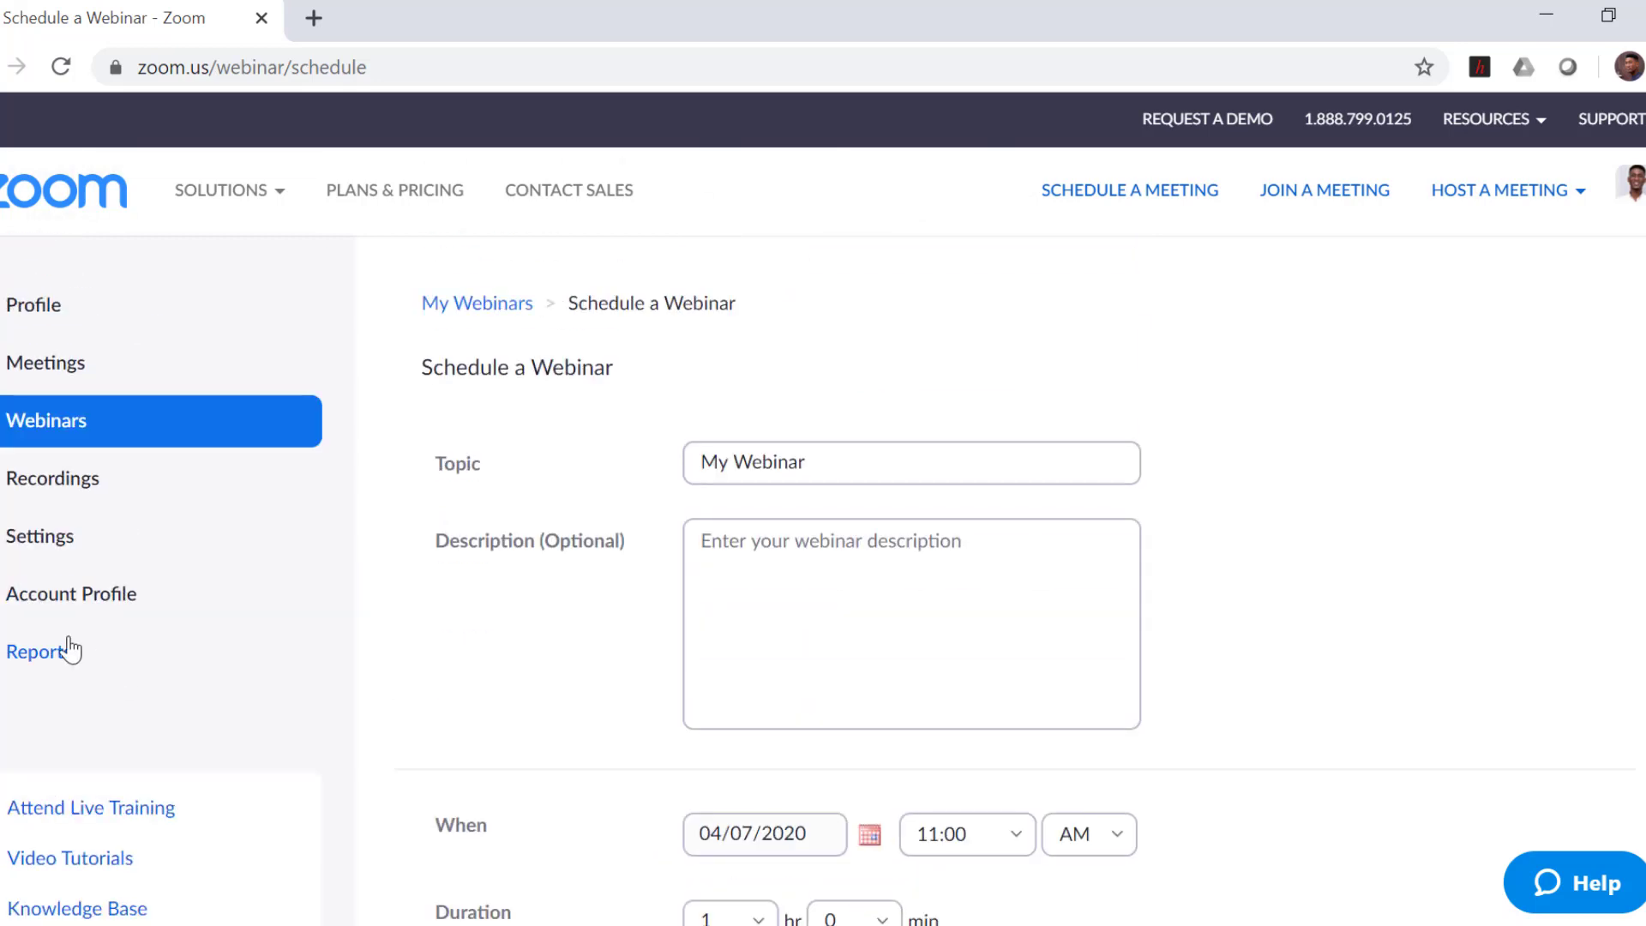
Open the first Mobile Phone Photography Webinar and examine its invitation details, attendee limit, registration URL and approval options
{"action": "left_click", "coordinate": [26, 428]}
{"action": "left_click", "coordinate": [924, 529]}
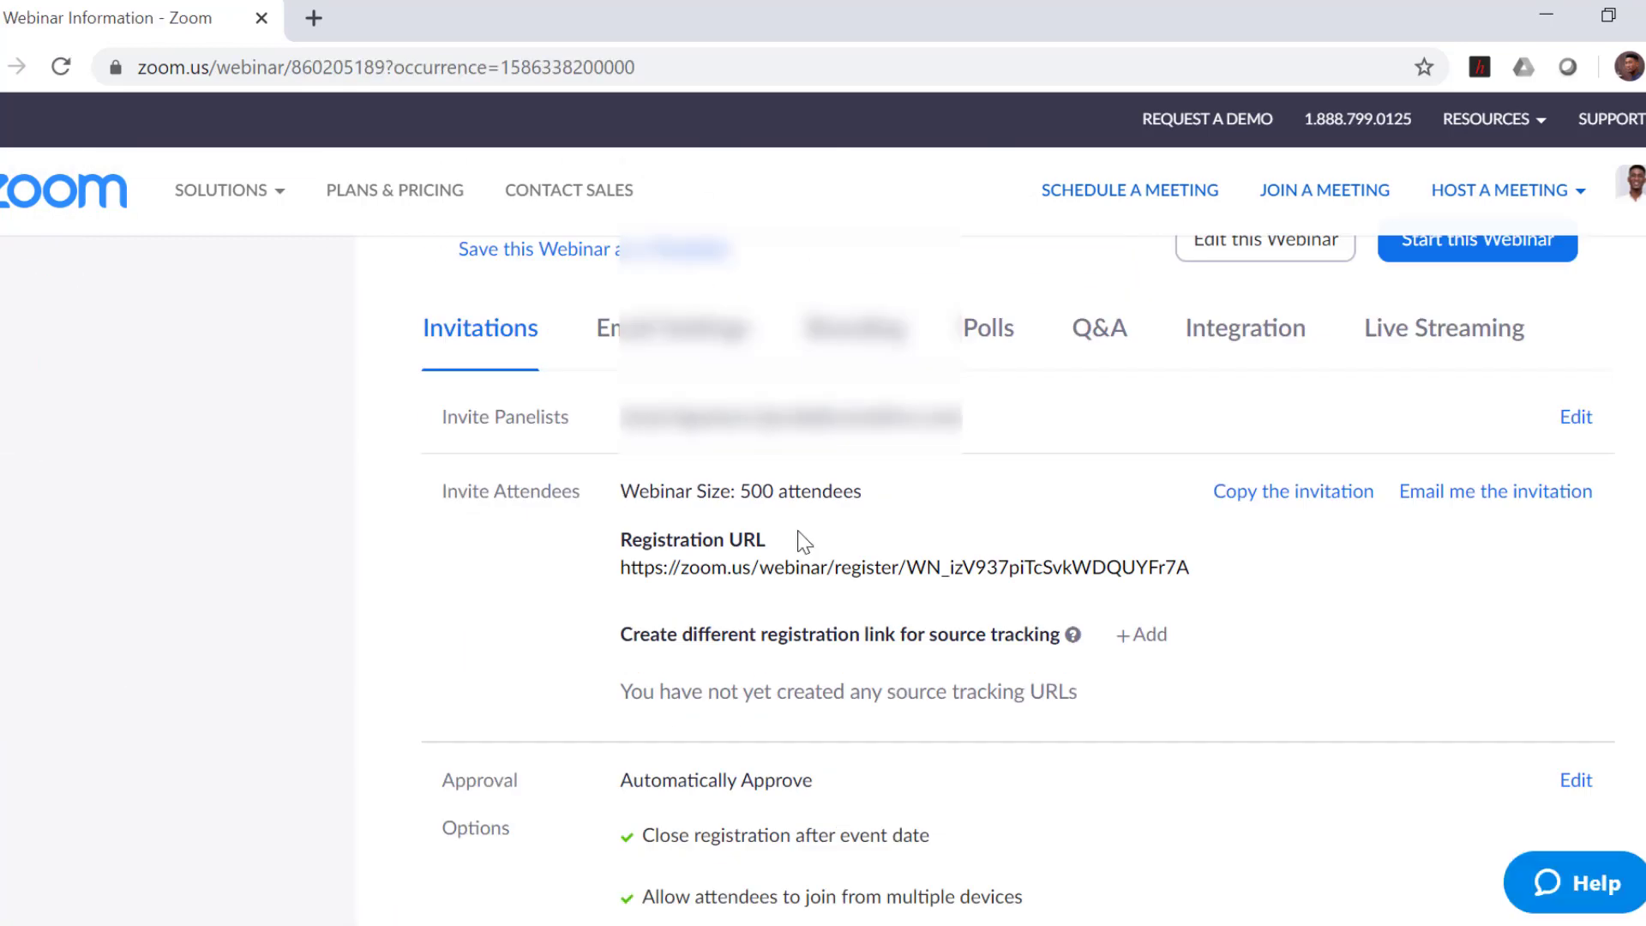
{"action": "scroll", "coordinate": [1095, 540], "scroll_direction": "down", "scroll_amount": 2}
{"action": "scroll", "coordinate": [1095, 540], "scroll_direction": "up", "scroll_amount": 2}
{"action": "scroll", "coordinate": [1288, 594], "scroll_direction": "down", "scroll_amount": 2}
{"action": "scroll", "coordinate": [1282, 589], "scroll_direction": "up", "scroll_amount": 2}
{"action": "left_click_drag", "start_coordinate": [622, 493], "coordinate": [876, 500]}
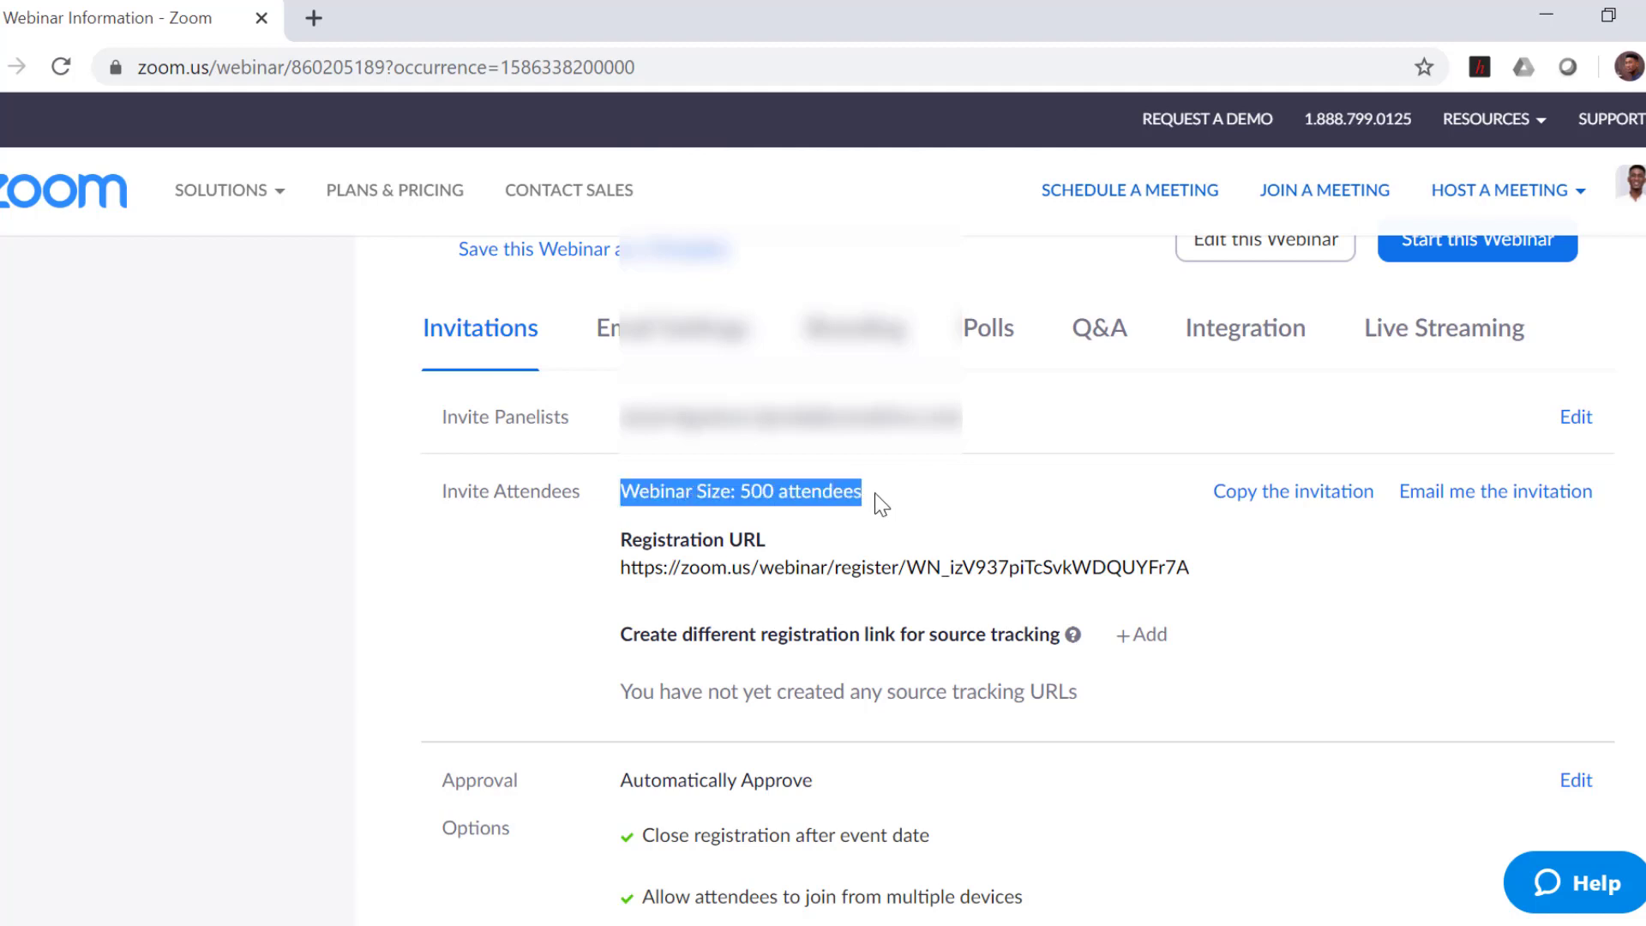
{"action": "scroll", "coordinate": [881, 503], "scroll_direction": "up", "scroll_amount": 3}
{"action": "scroll", "coordinate": [882, 506], "scroll_direction": "up", "scroll_amount": 10}
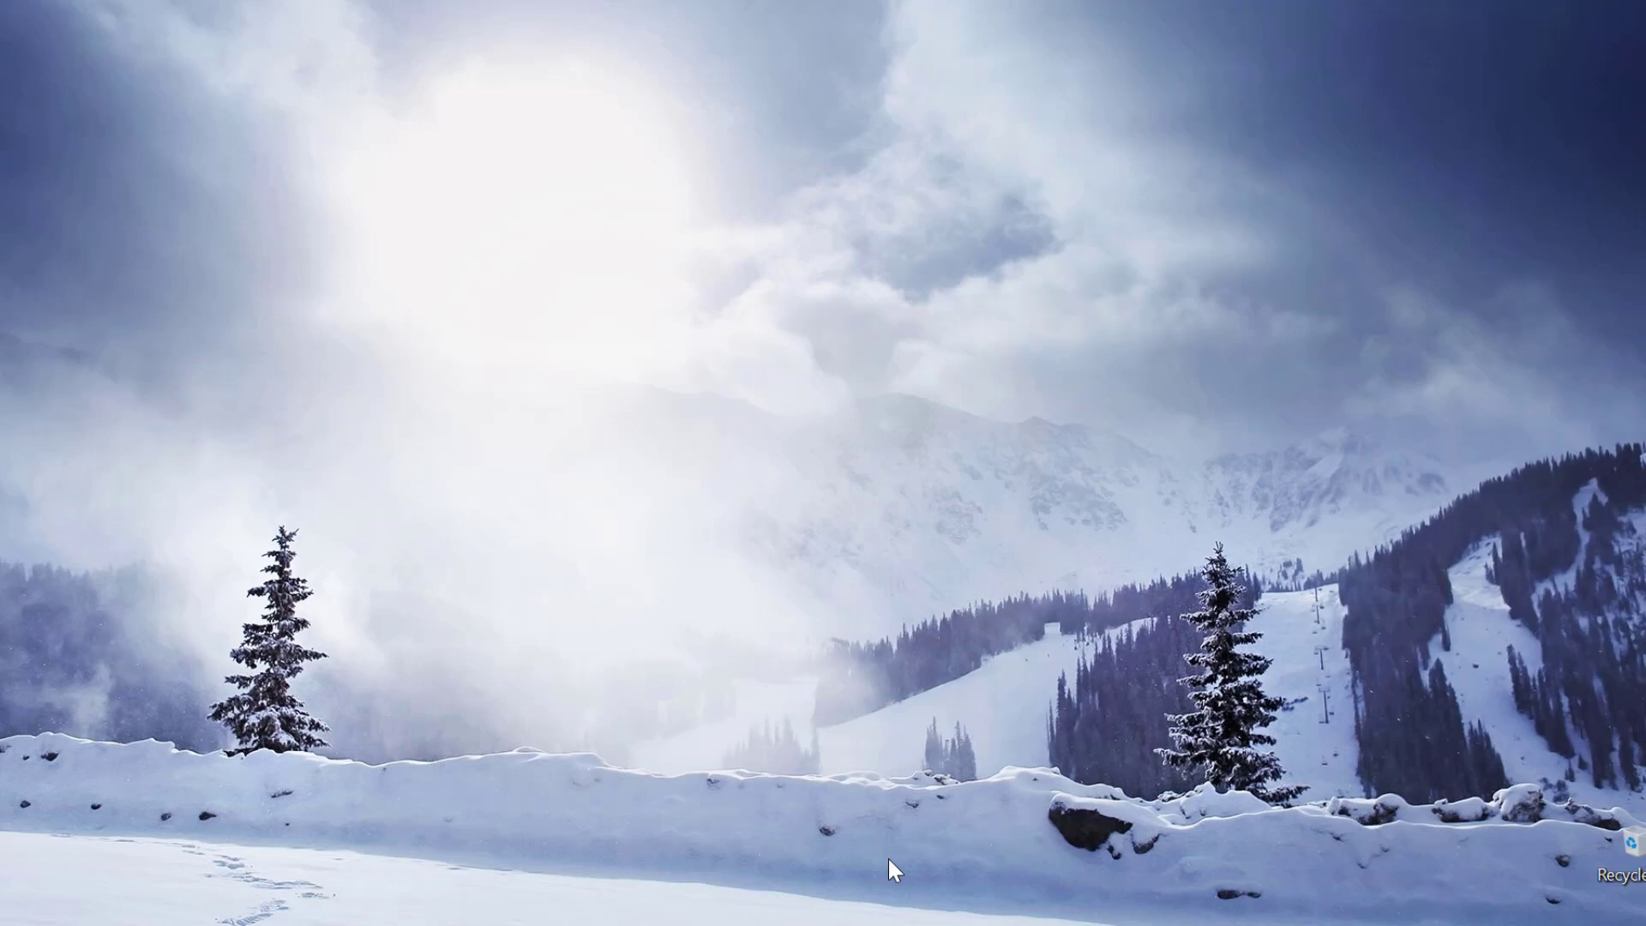
Open zoom.us/download in the browser, find the Zoom Client for Meetings and dismiss the resources notice
{"action": "left_click", "coordinate": [253, 922]}
{"action": "type", "text": "z"}
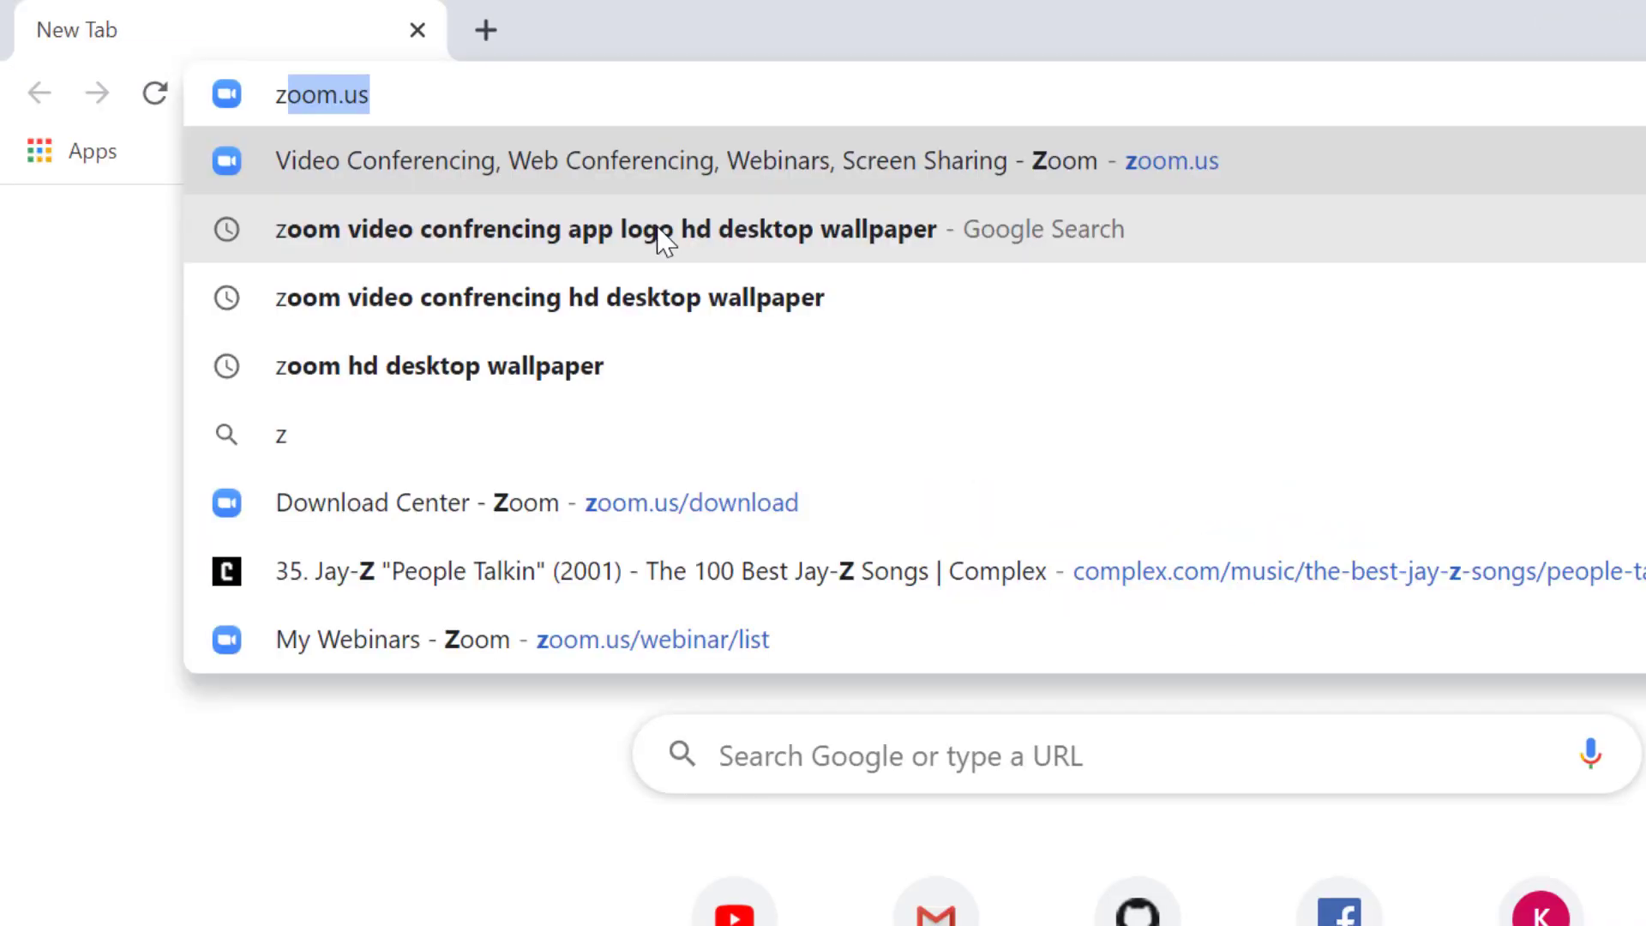
{"action": "type", "text": "oom.us/"}
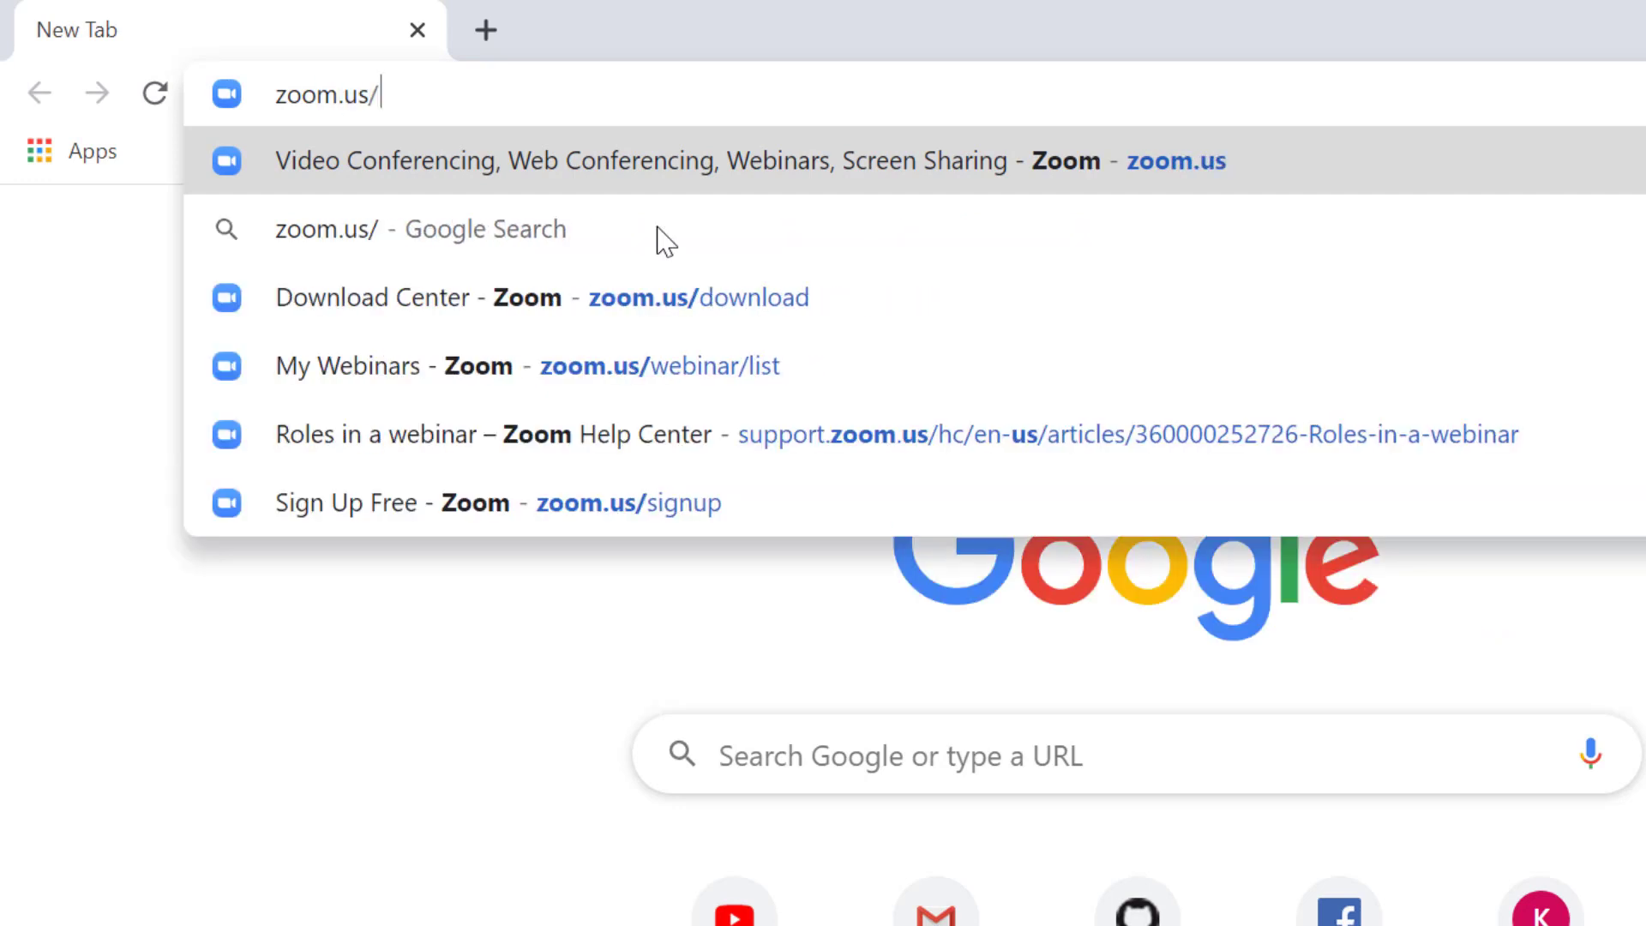
{"action": "type", "text": "download"}
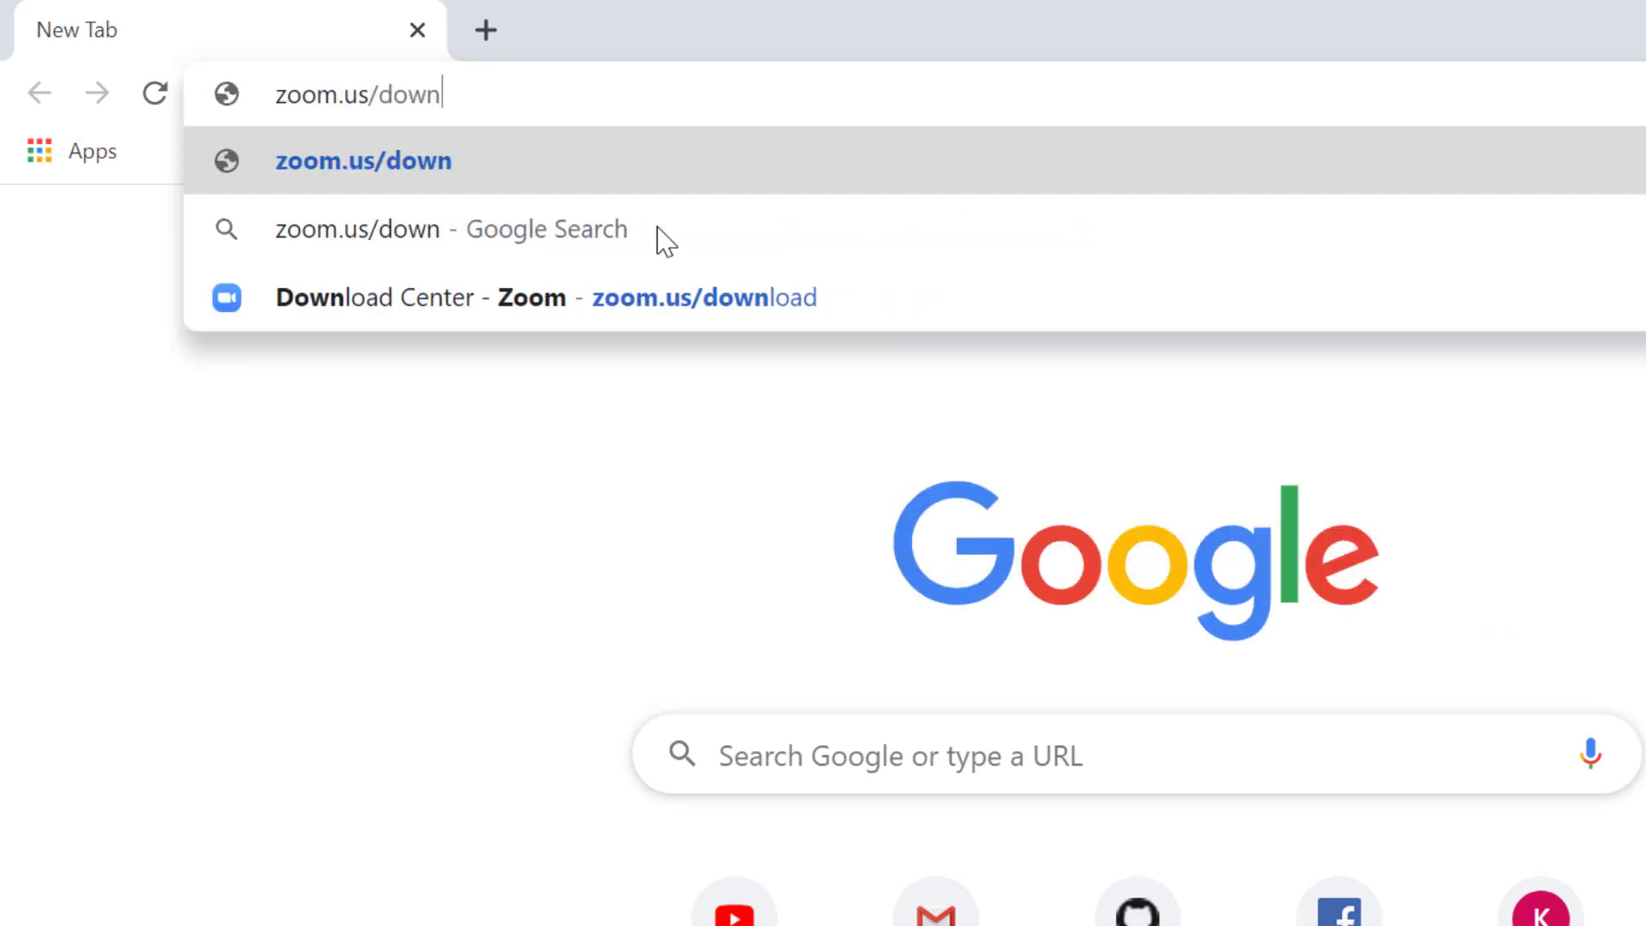
{"action": "key", "text": "Return"}
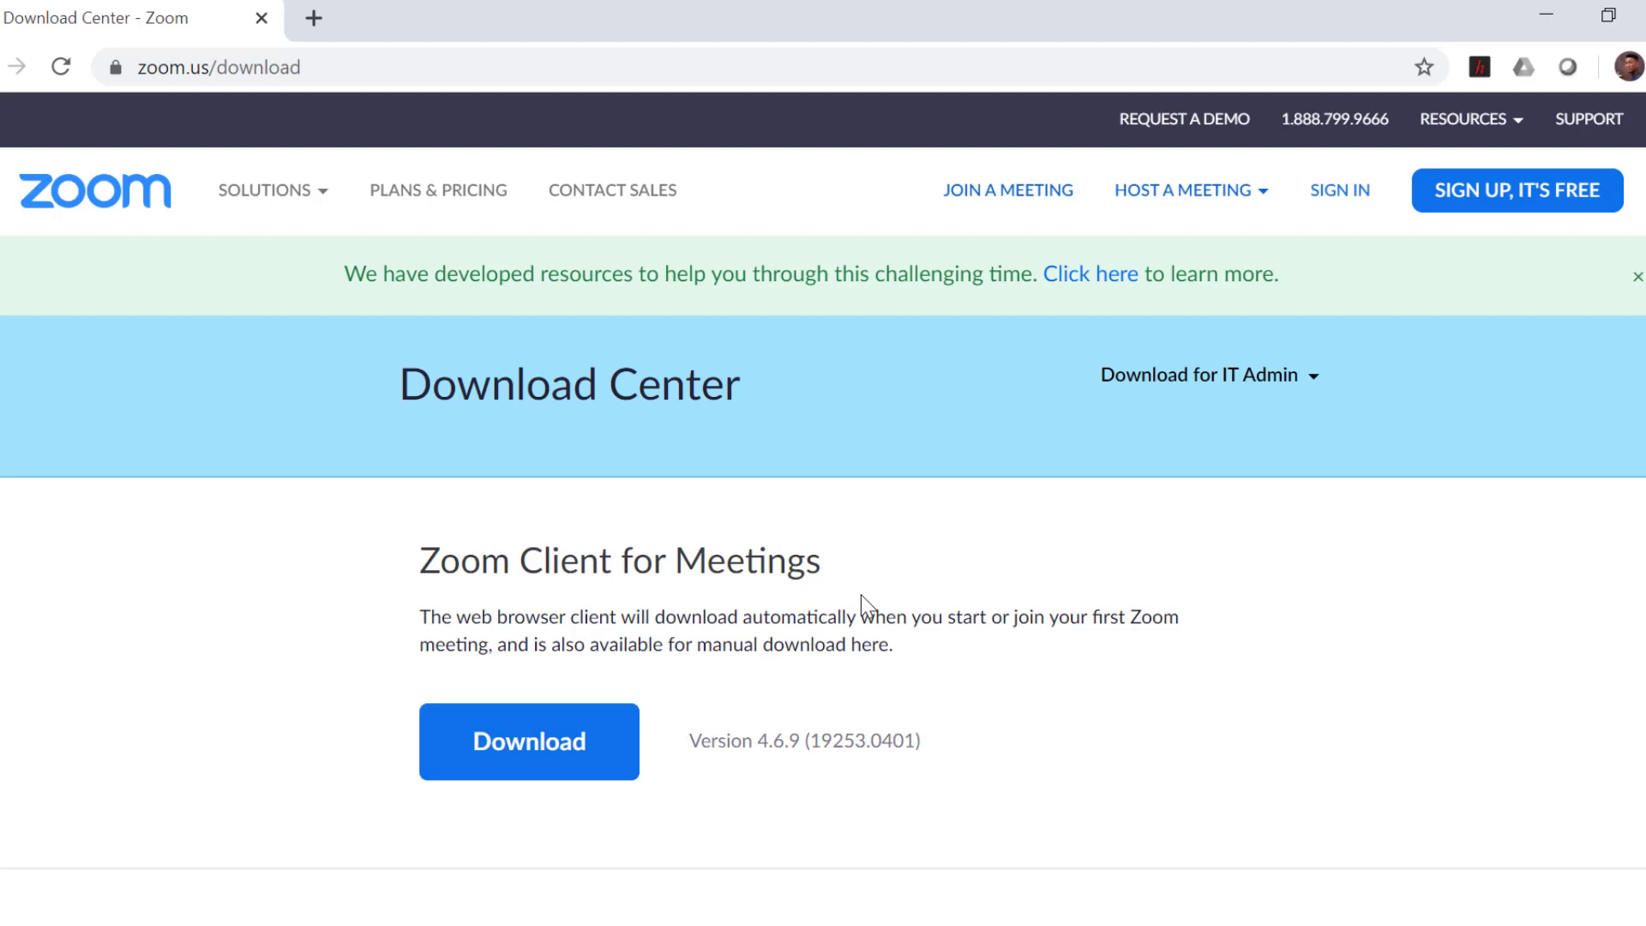
{"action": "scroll", "coordinate": [861, 595], "scroll_direction": "down", "scroll_amount": 2}
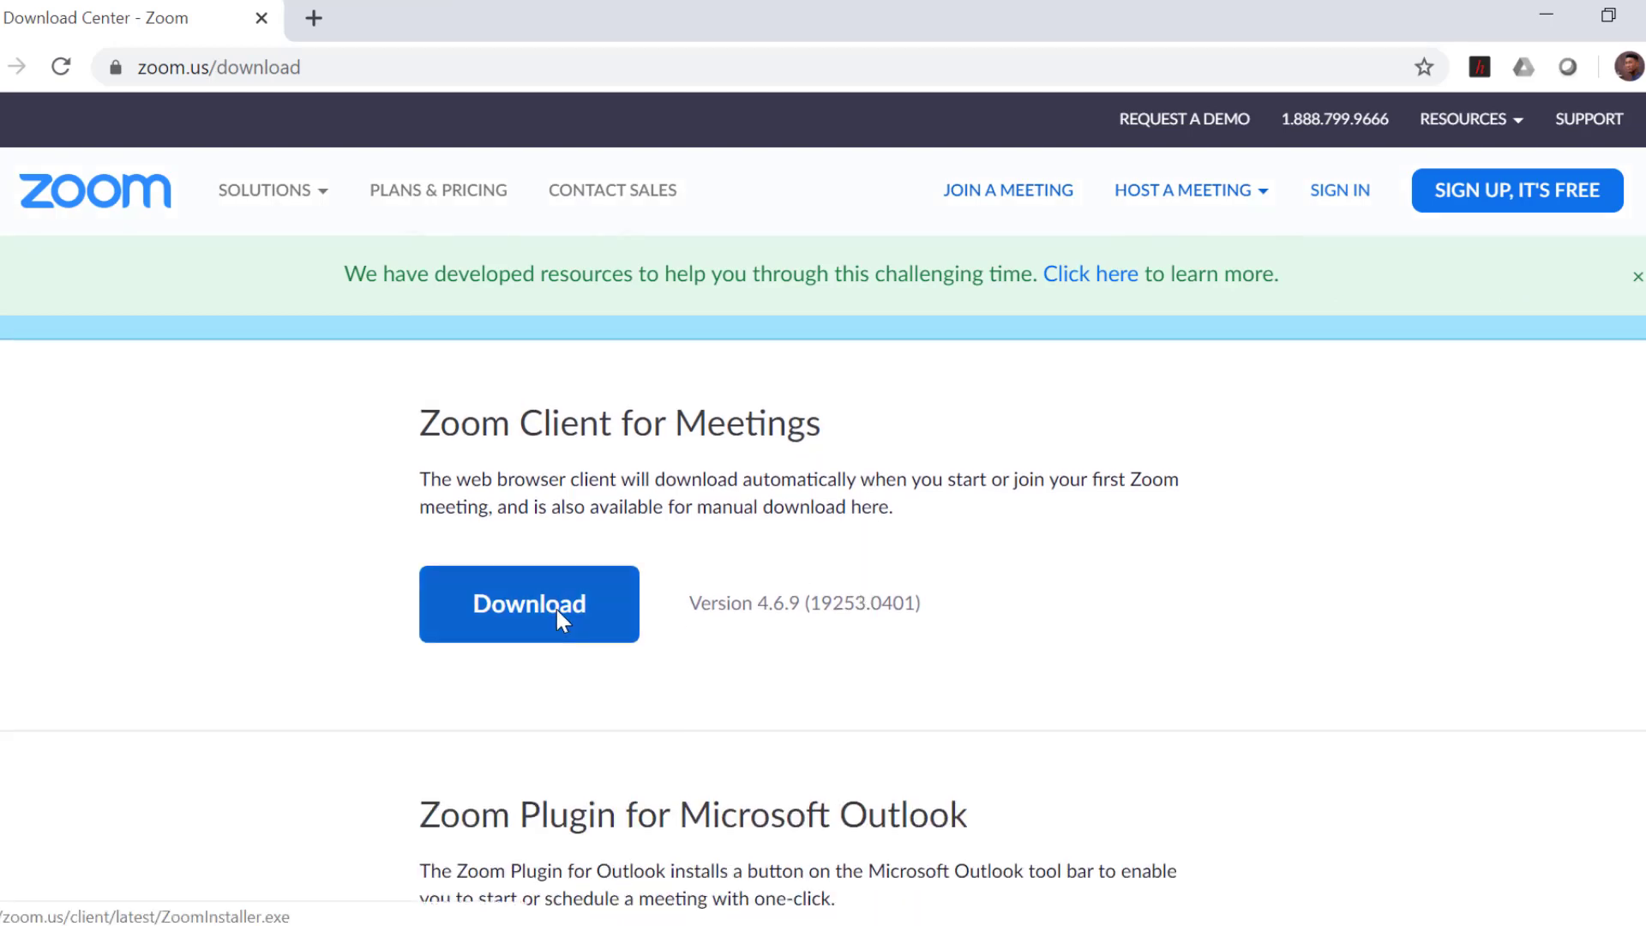
{"action": "left_click", "coordinate": [1638, 275]}
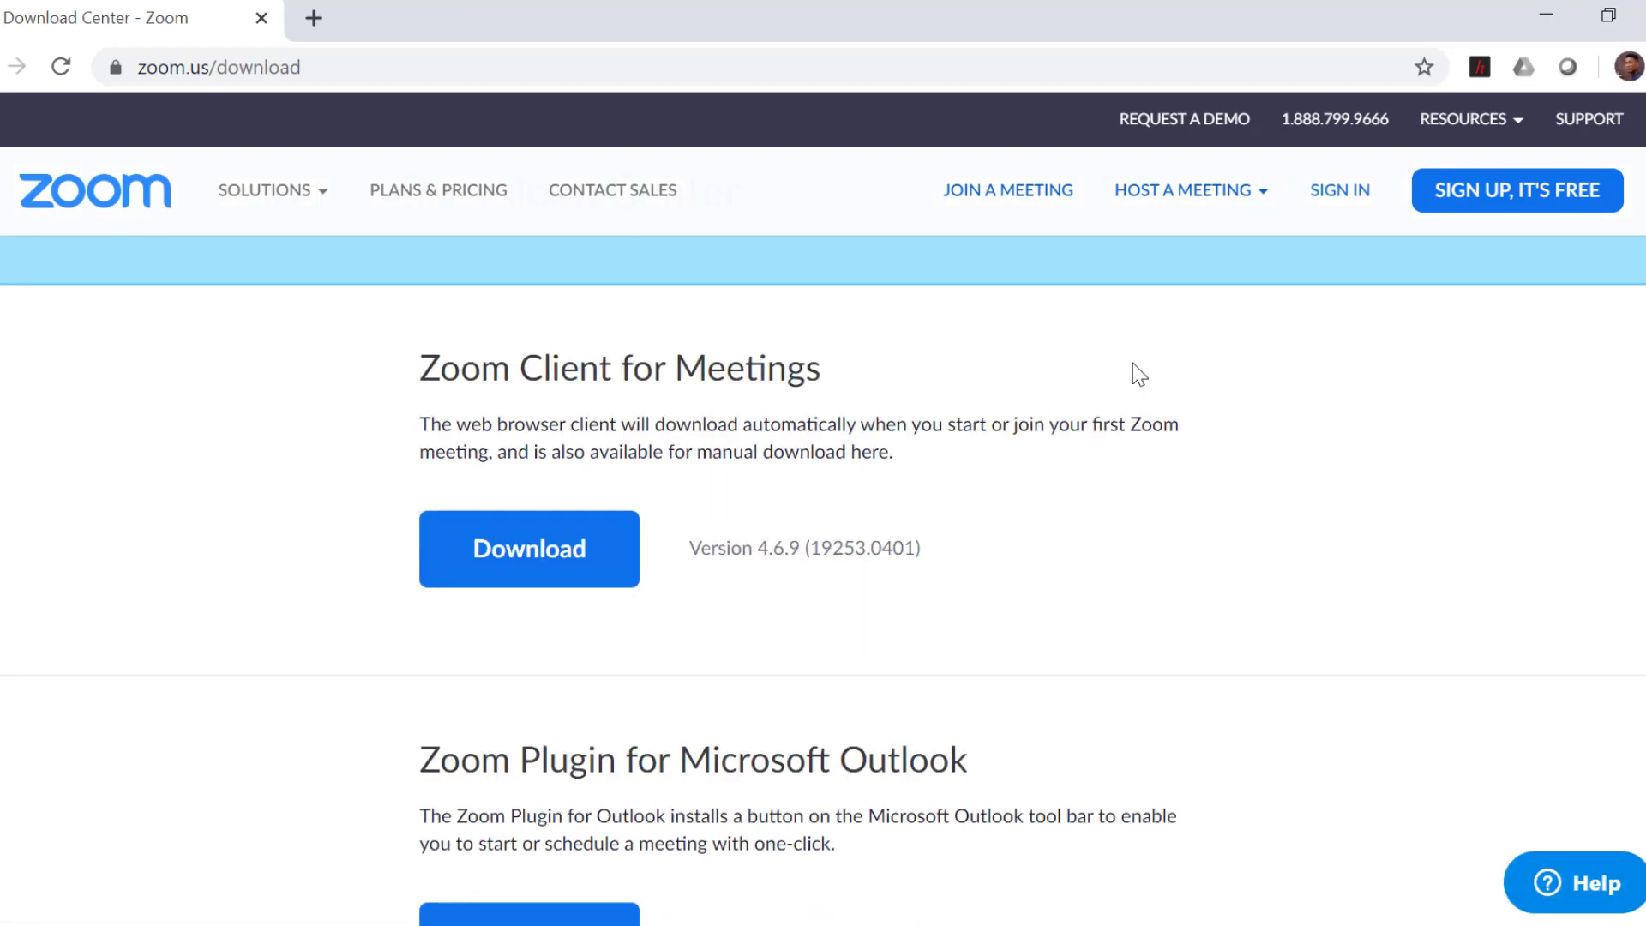
Download the Zoom Client for Meetings and run the downloaded installer
{"action": "left_click", "coordinate": [549, 553]}
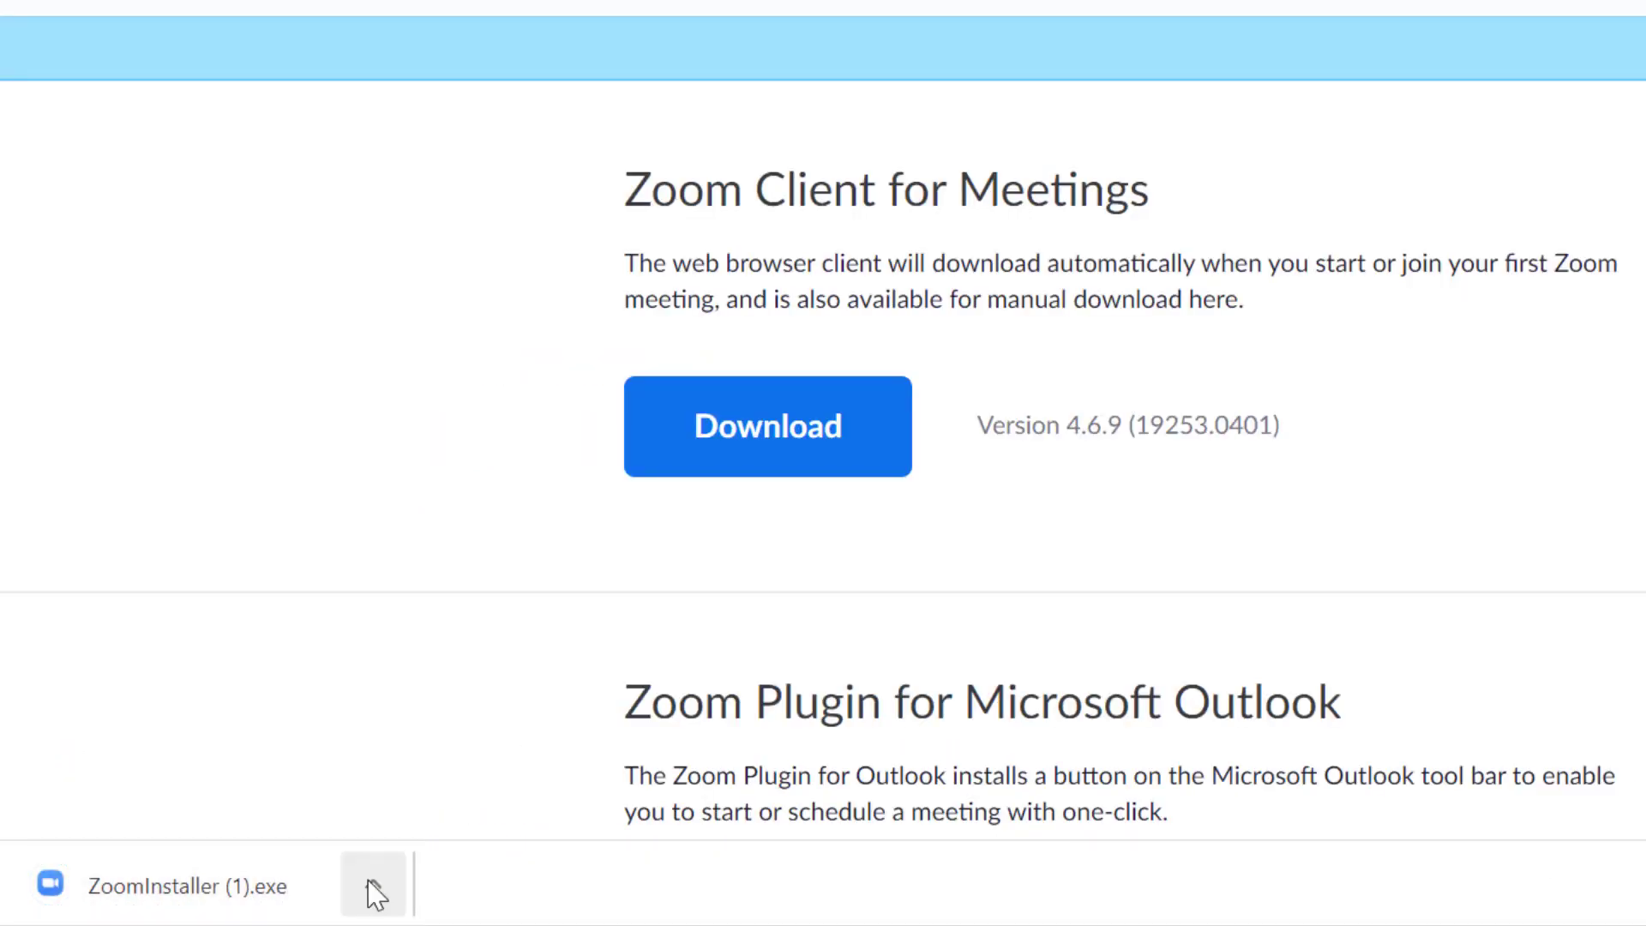
{"action": "left_click", "coordinate": [246, 898]}
{"action": "left_click", "coordinate": [1263, 381]}
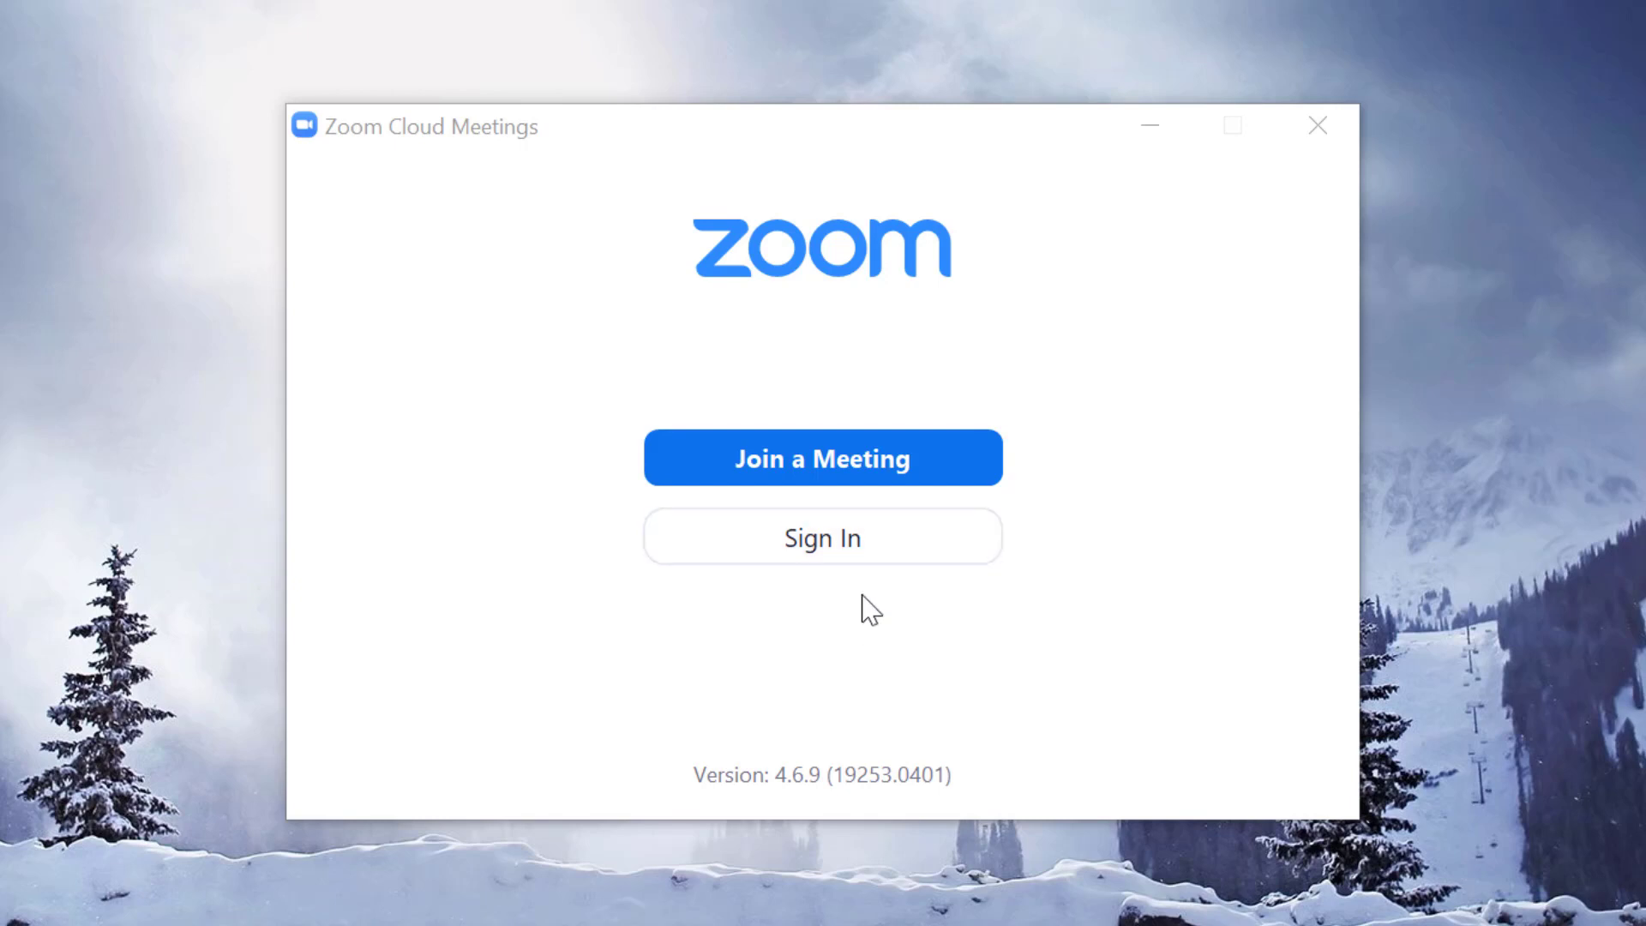
Sign in to the Zoom desktop client with Google and let the browser open Zoom Meetings
{"action": "left_click", "coordinate": [868, 553]}
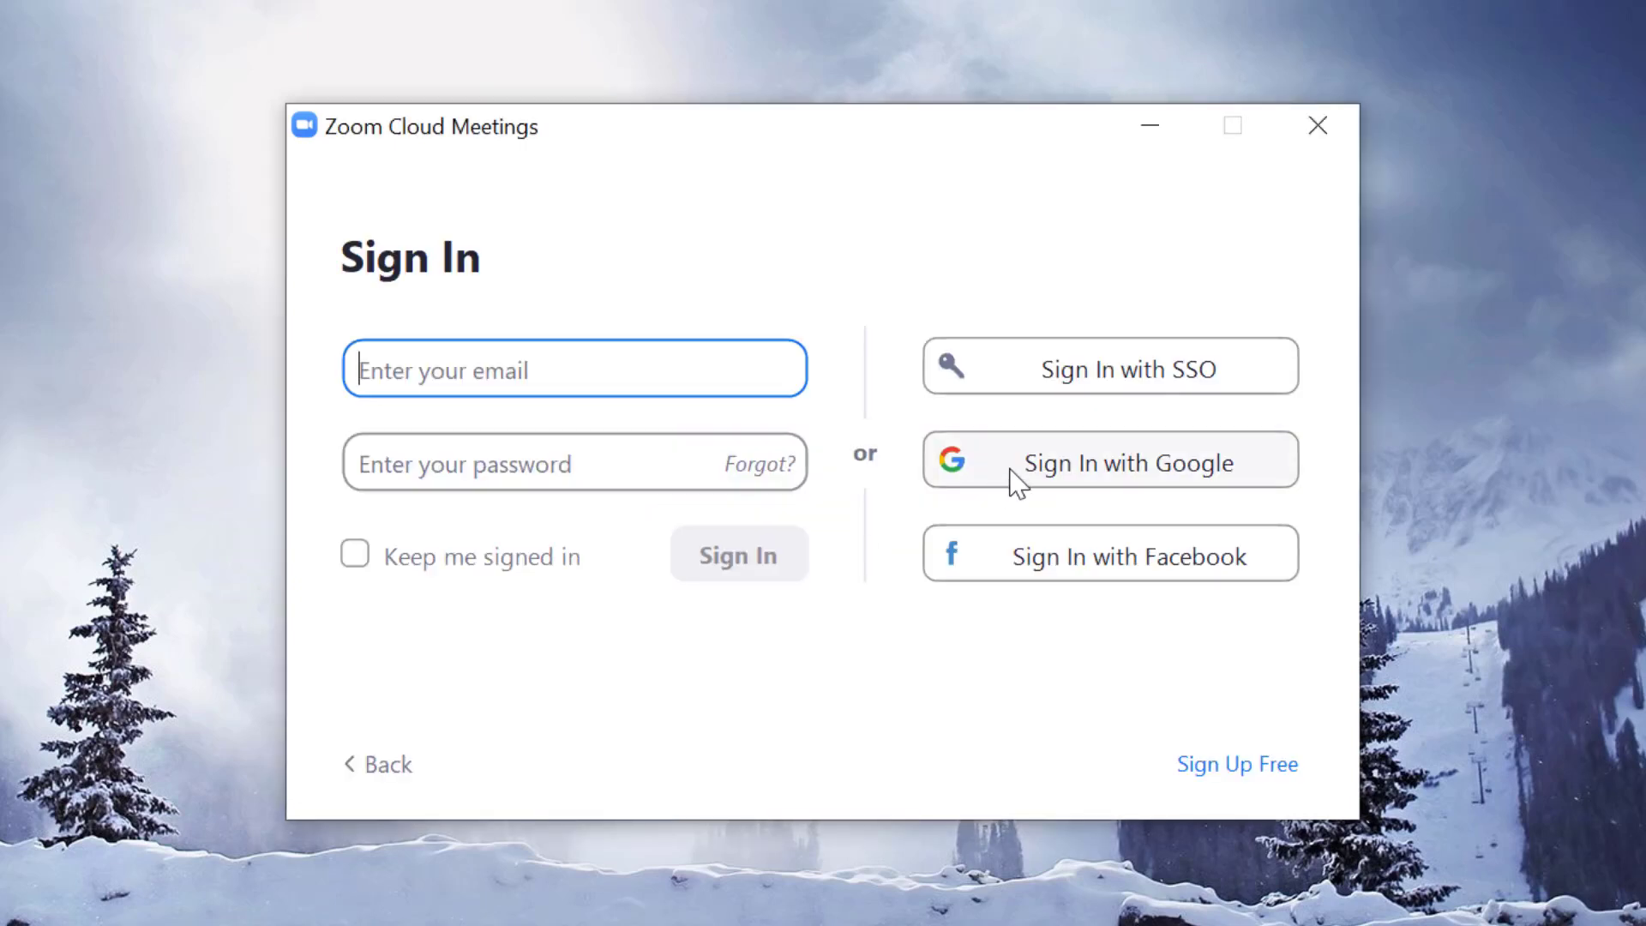
{"action": "left_click", "coordinate": [1012, 476]}
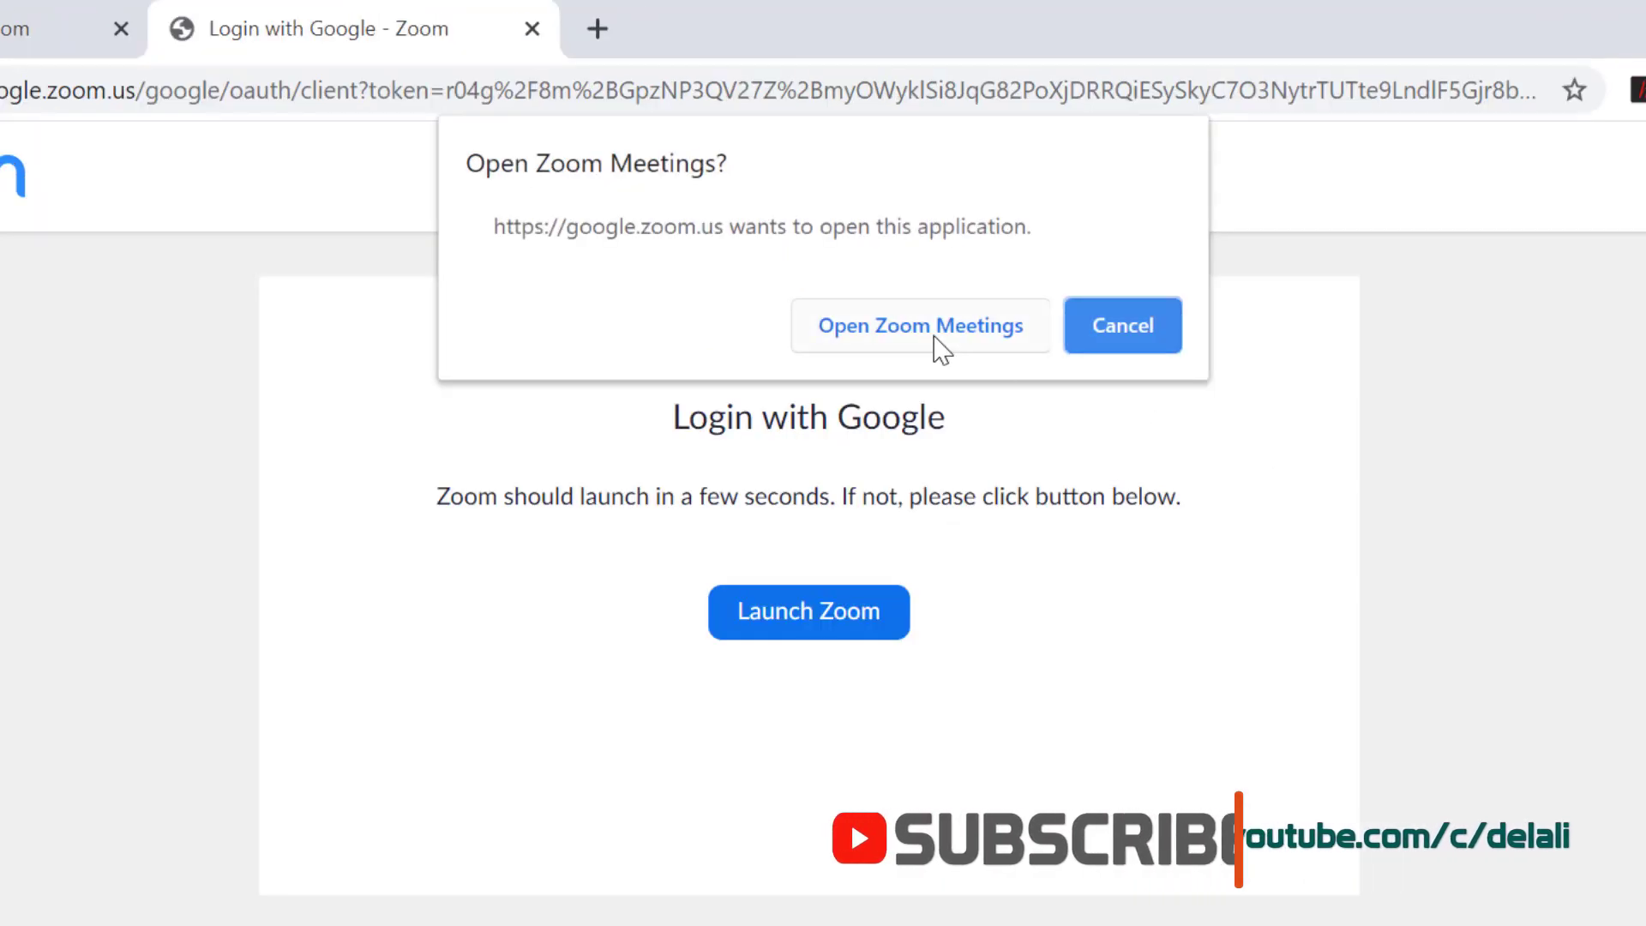
{"action": "left_click", "coordinate": [941, 329]}
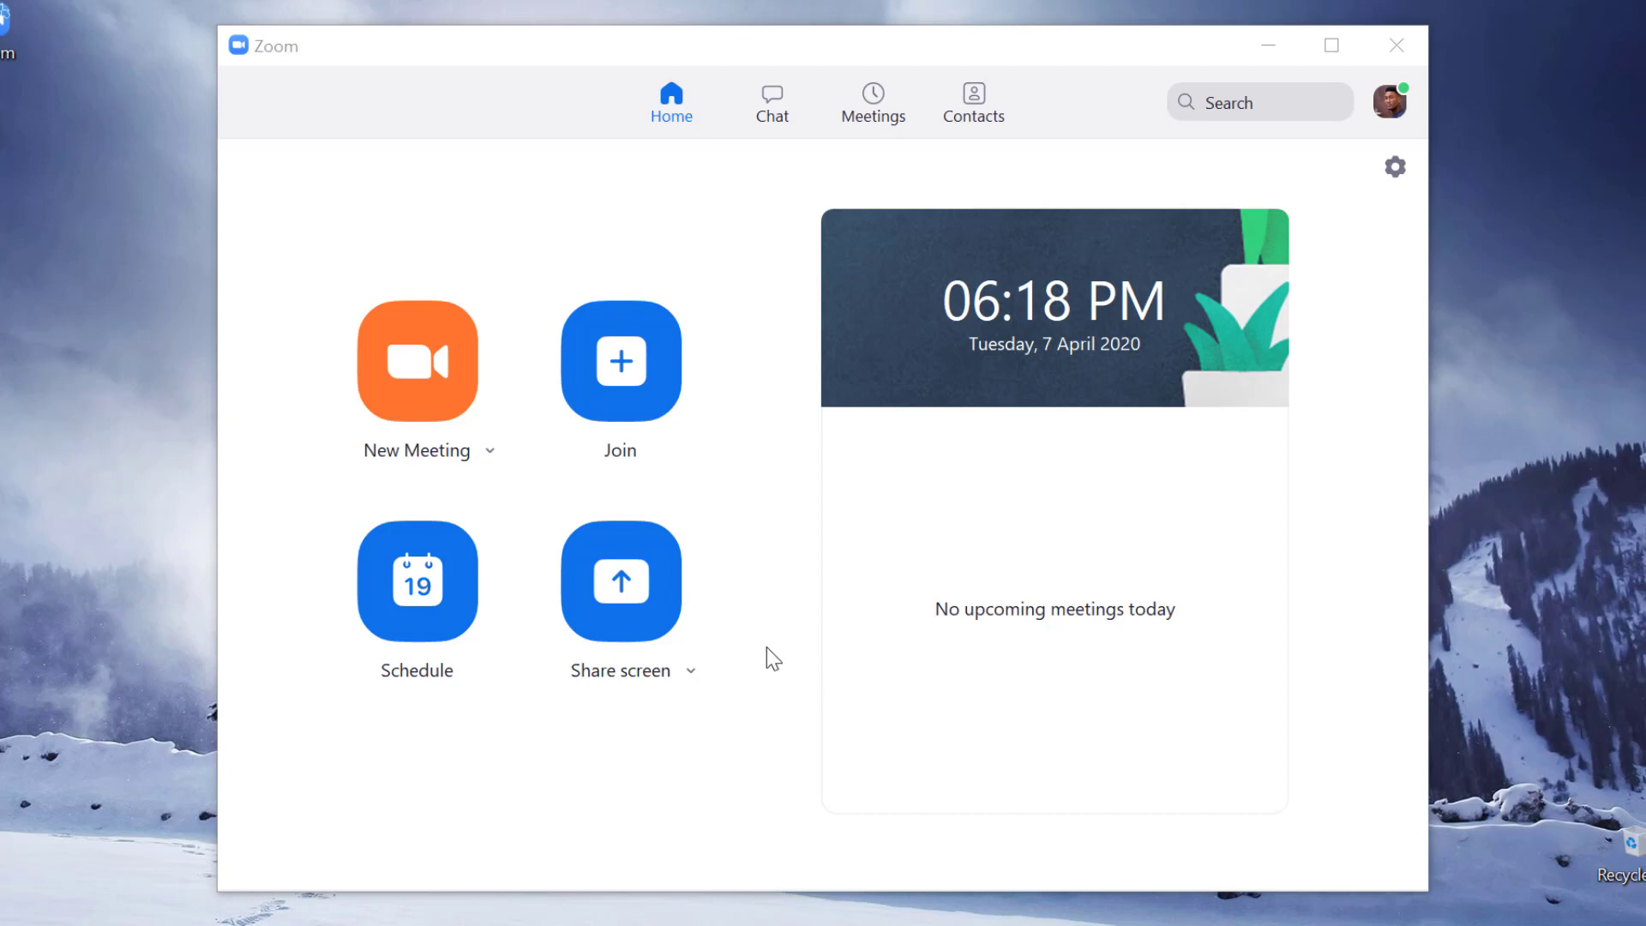
Examine the start options for a new meeting and the computer sound option for screen sharing
{"action": "left_click", "coordinate": [489, 456]}
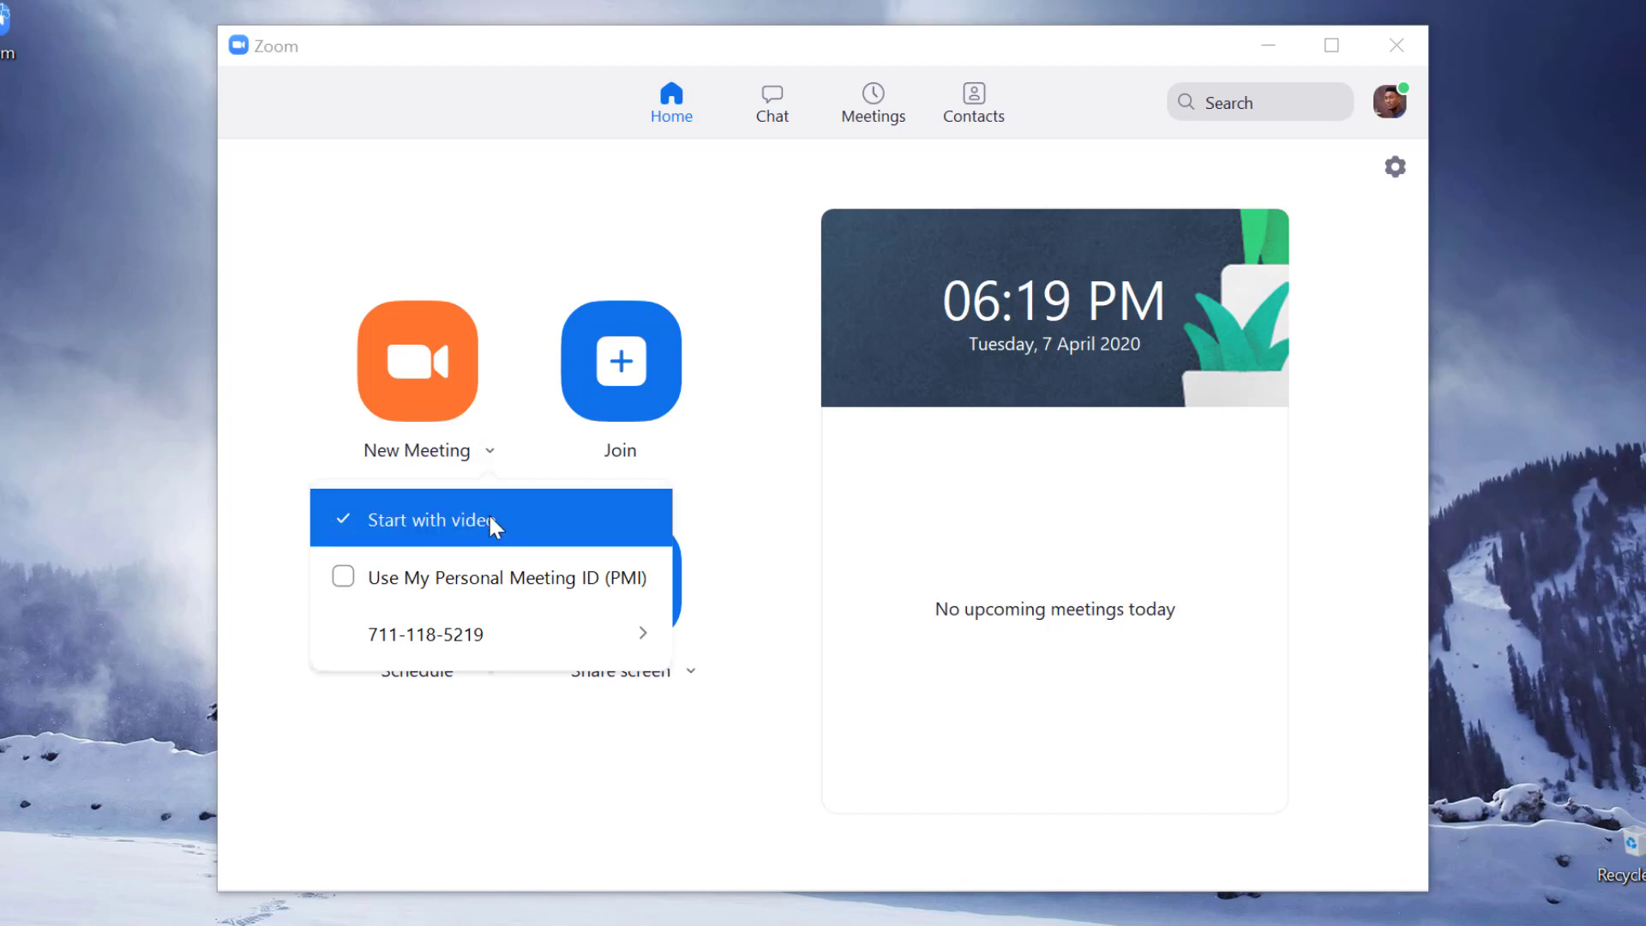
{"action": "left_click", "coordinate": [474, 413]}
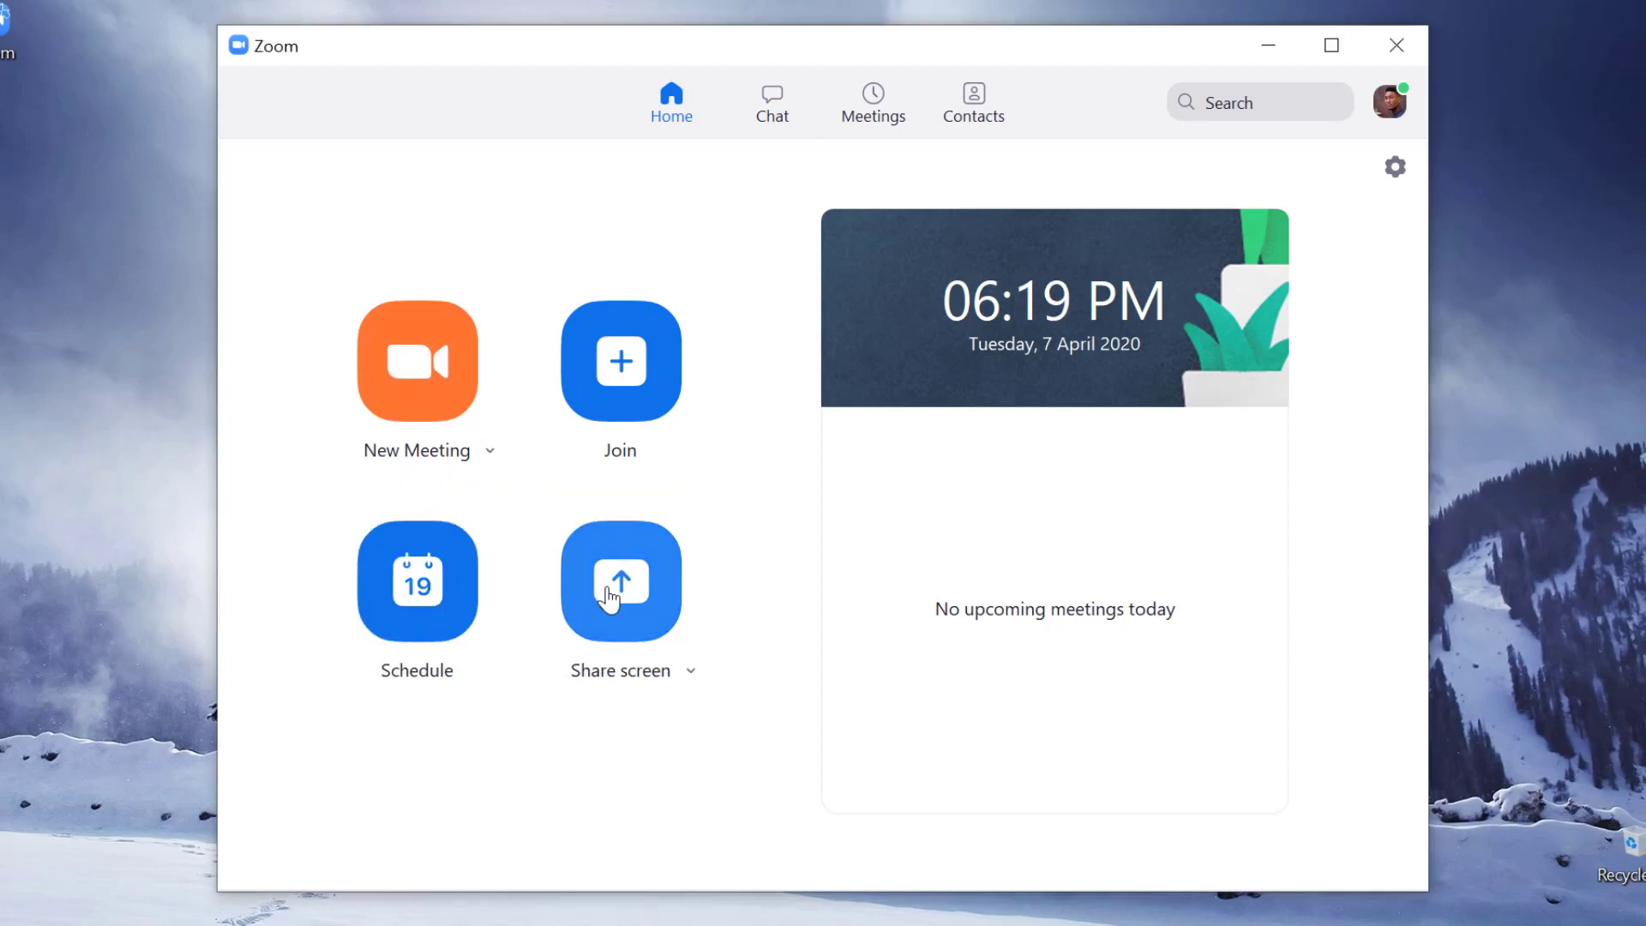
{"action": "left_click", "coordinate": [691, 678]}
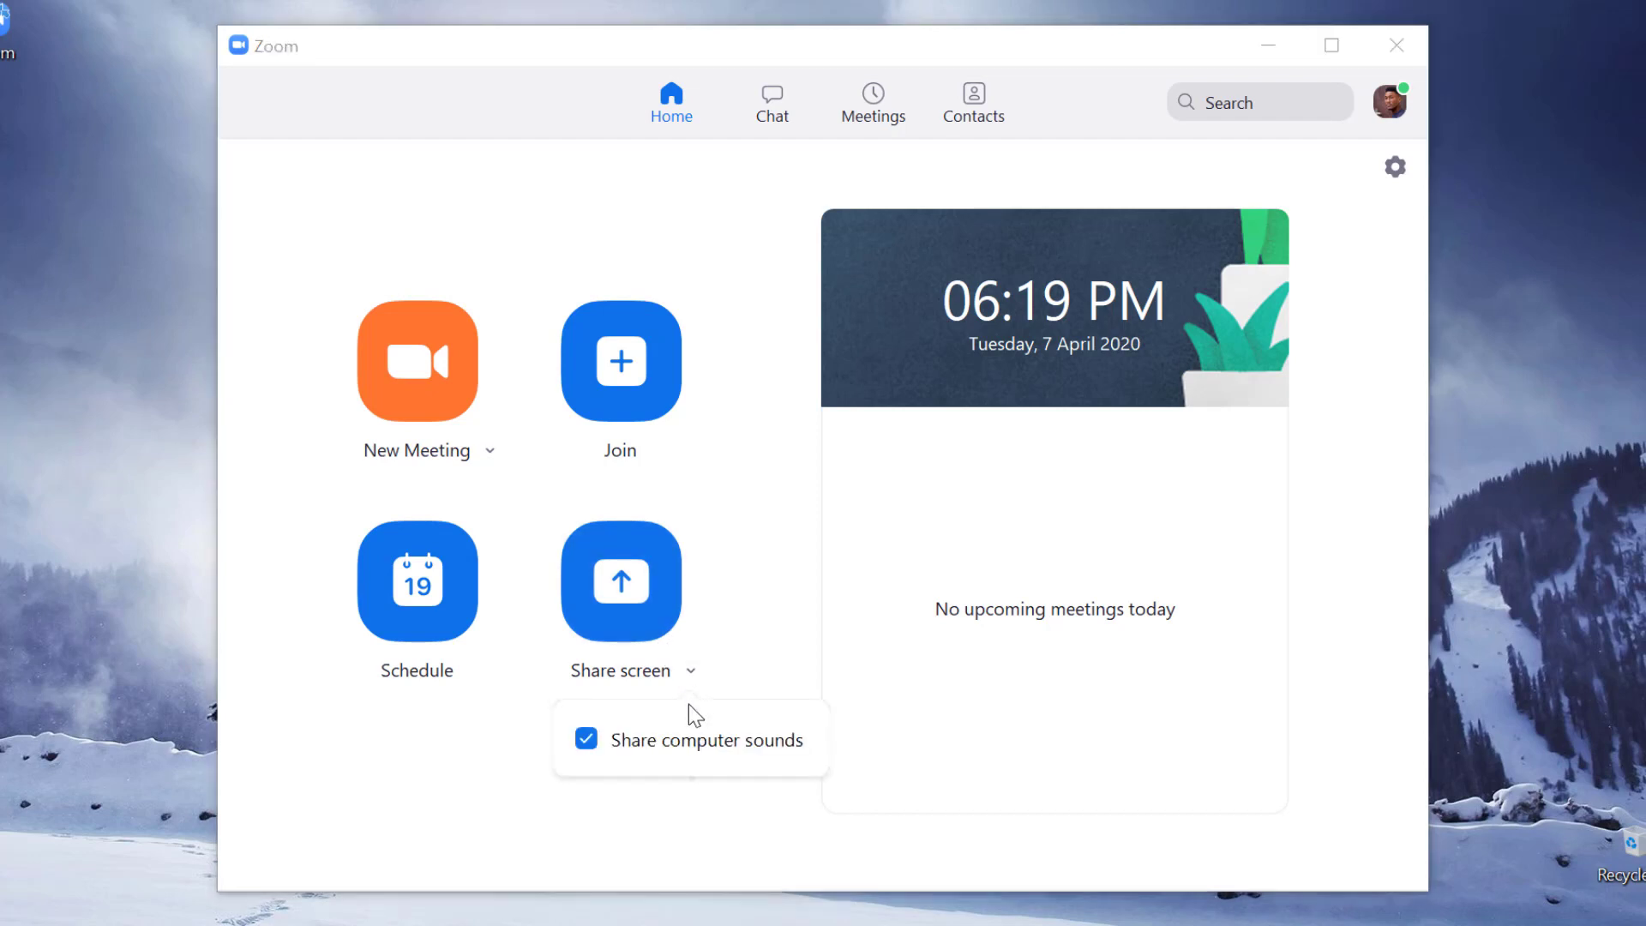
{"action": "left_click", "coordinate": [684, 729]}
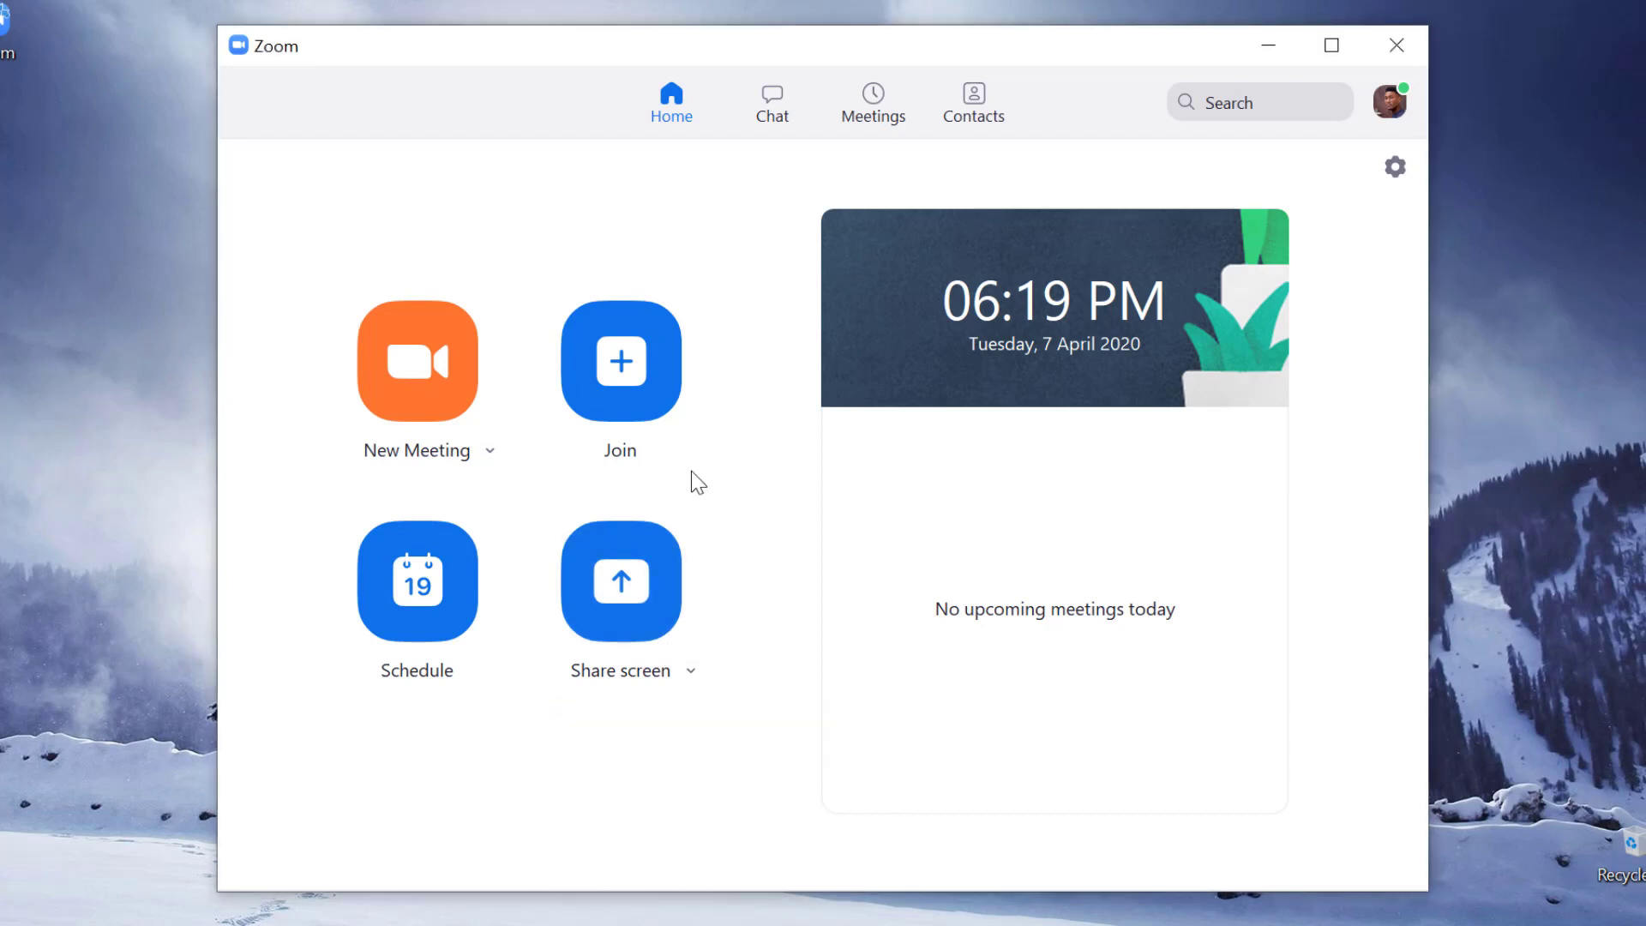
Schedule a 30-minute meeting for April 7, 2020 at 07:00 PM, keeping the default options and Google Calendar
{"action": "left_click", "coordinate": [427, 617]}
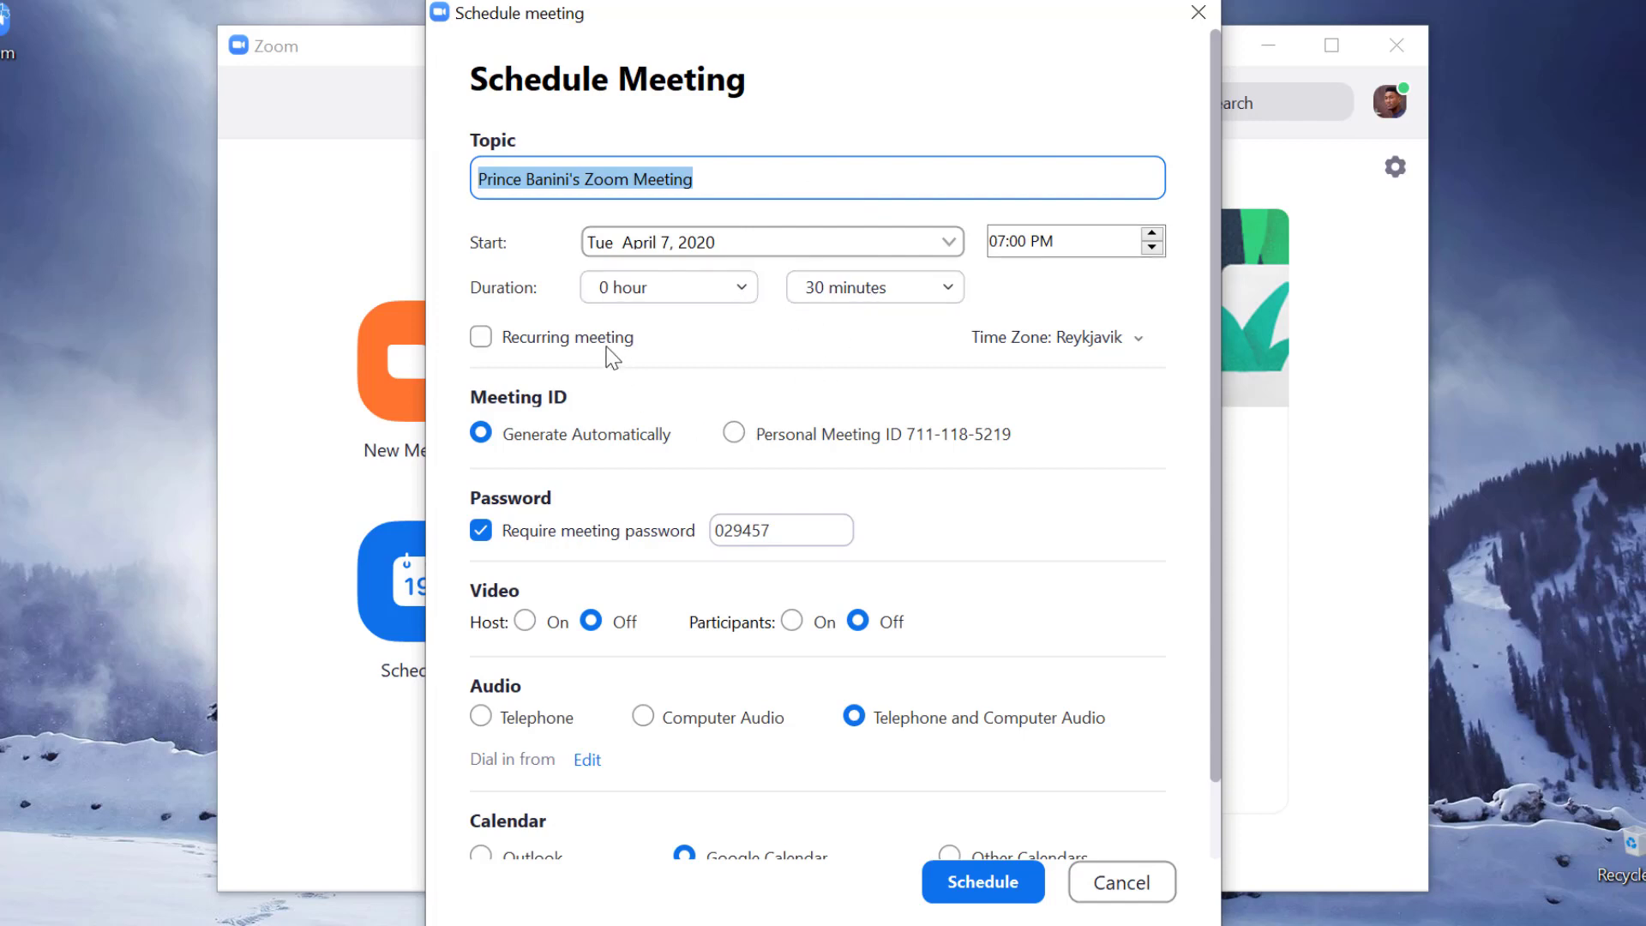
{"action": "scroll", "coordinate": [707, 471], "scroll_direction": "down", "scroll_amount": 1}
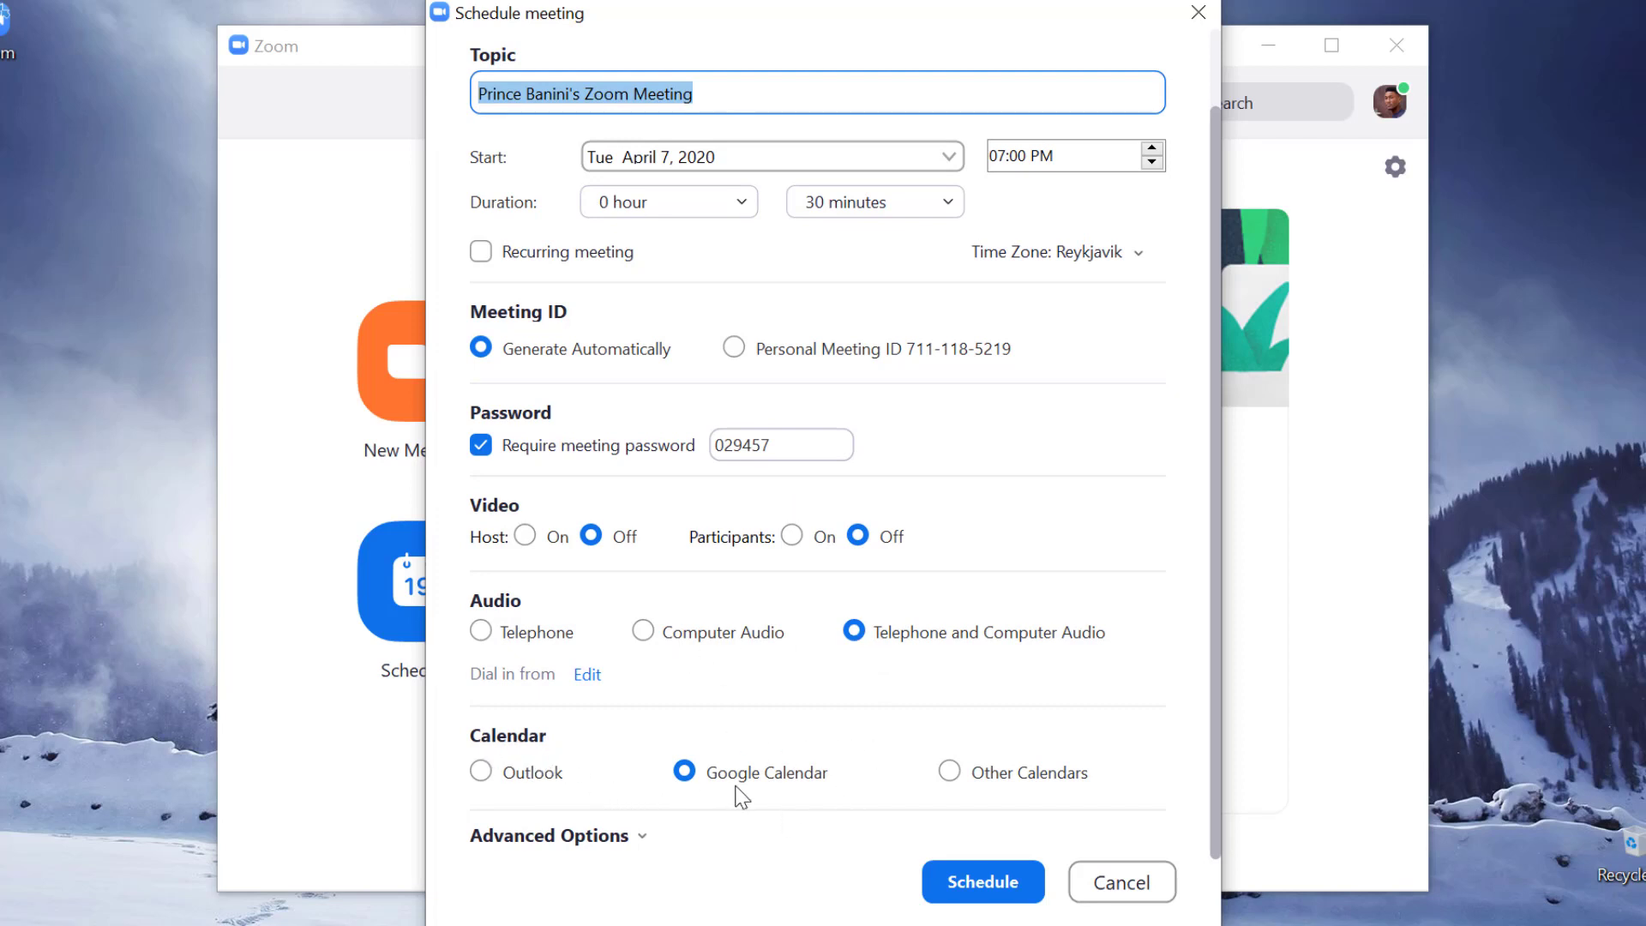
{"action": "left_click", "coordinate": [1005, 884]}
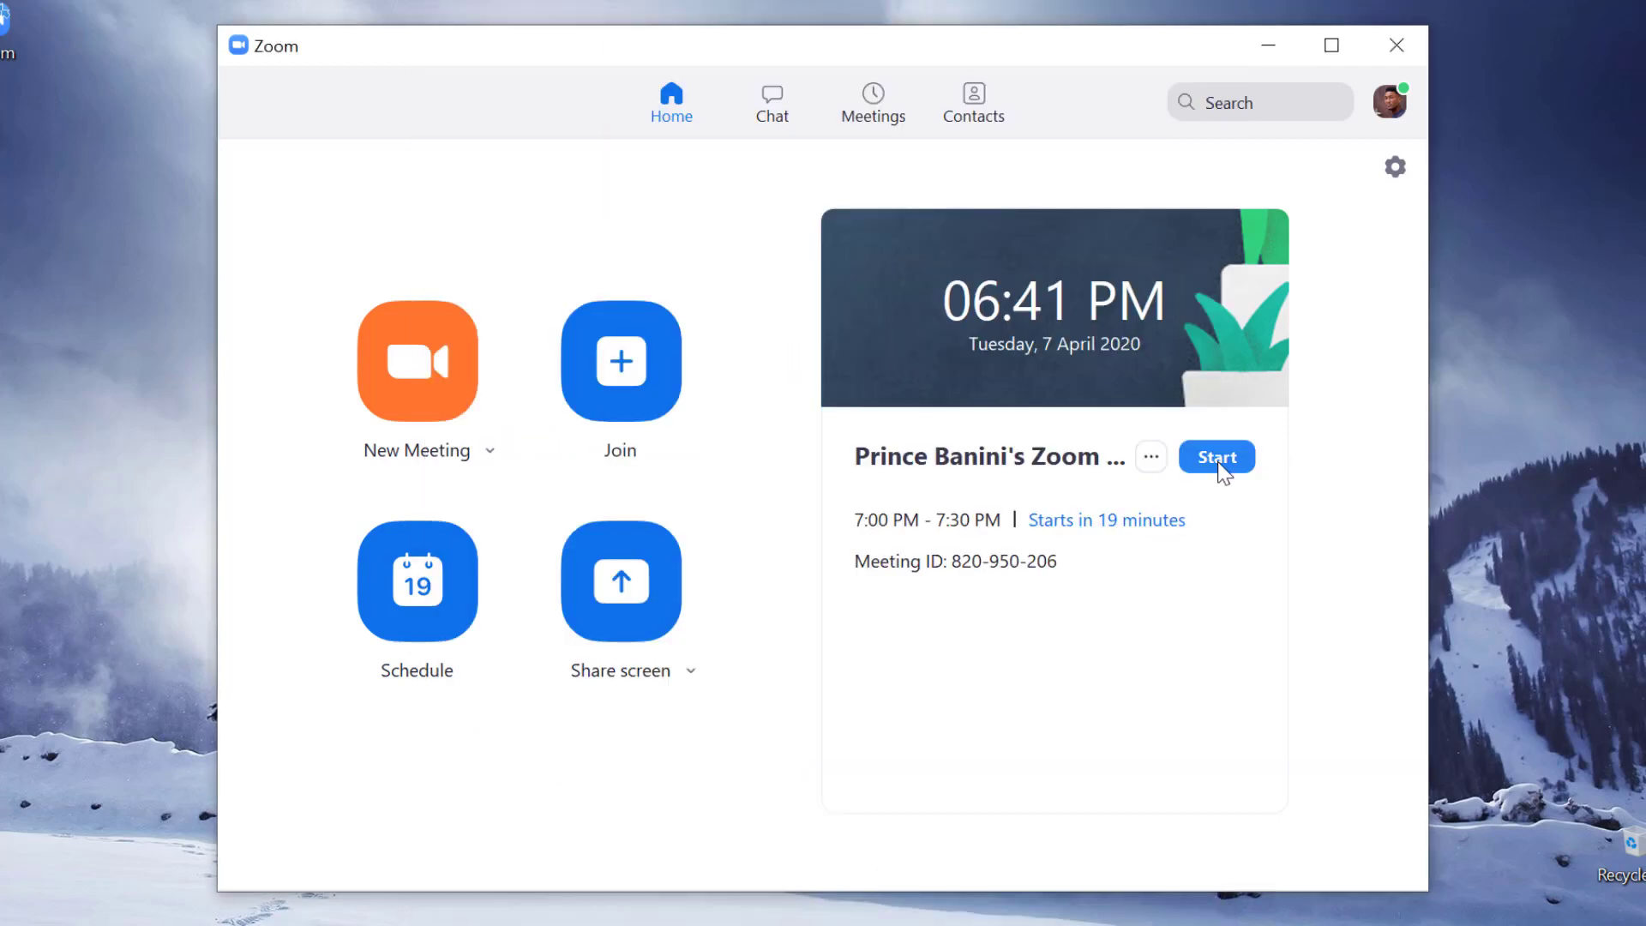
Start the scheduled meeting with computer audio and mute the microphone
{"action": "left_click", "coordinate": [1221, 462]}
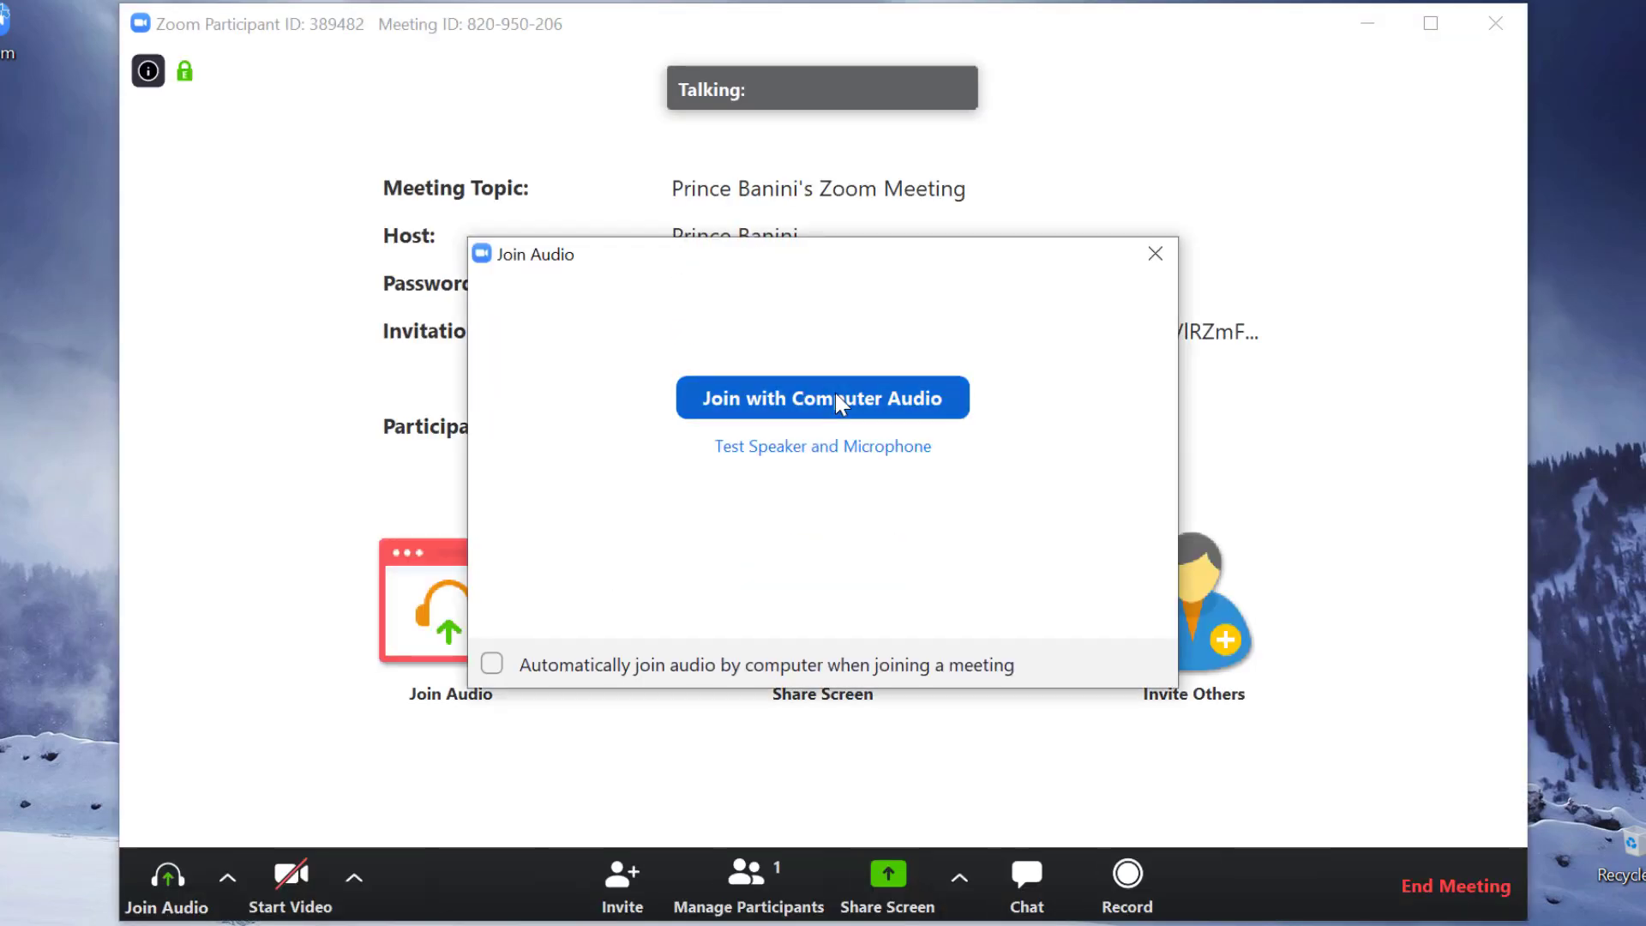
{"action": "left_click", "coordinate": [835, 393]}
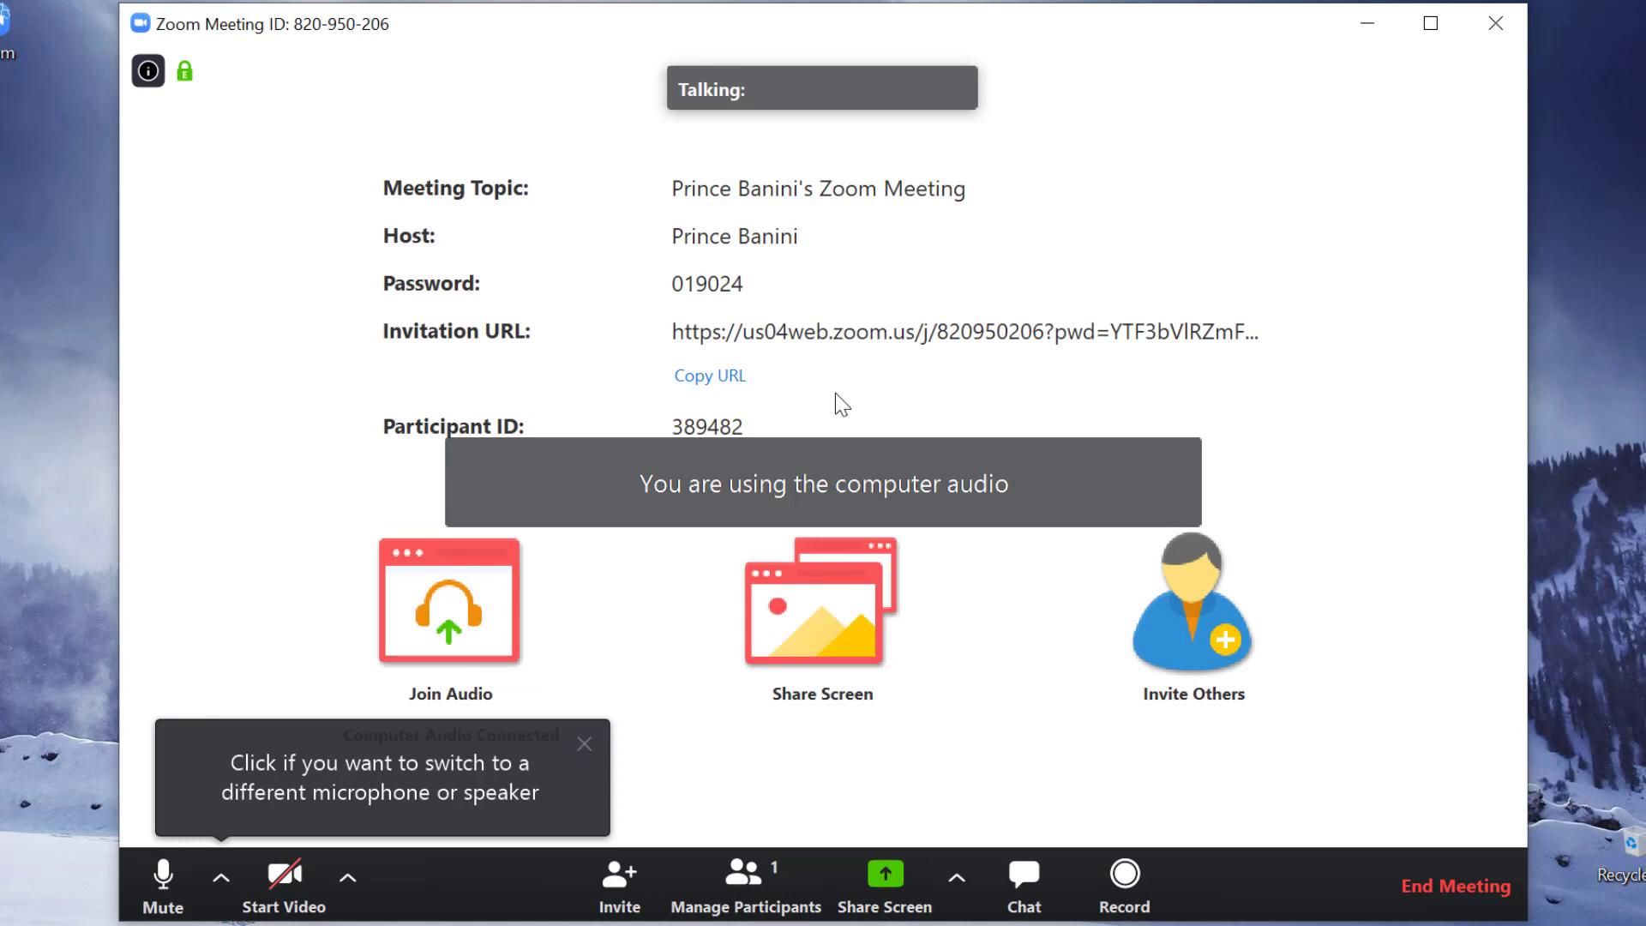
{"action": "left_click", "coordinate": [167, 868]}
Show the meeting's participants list and start recording the meeting
{"action": "left_click", "coordinate": [750, 878]}
{"action": "left_click", "coordinate": [802, 883]}
{"action": "left_click", "coordinate": [806, 883]}
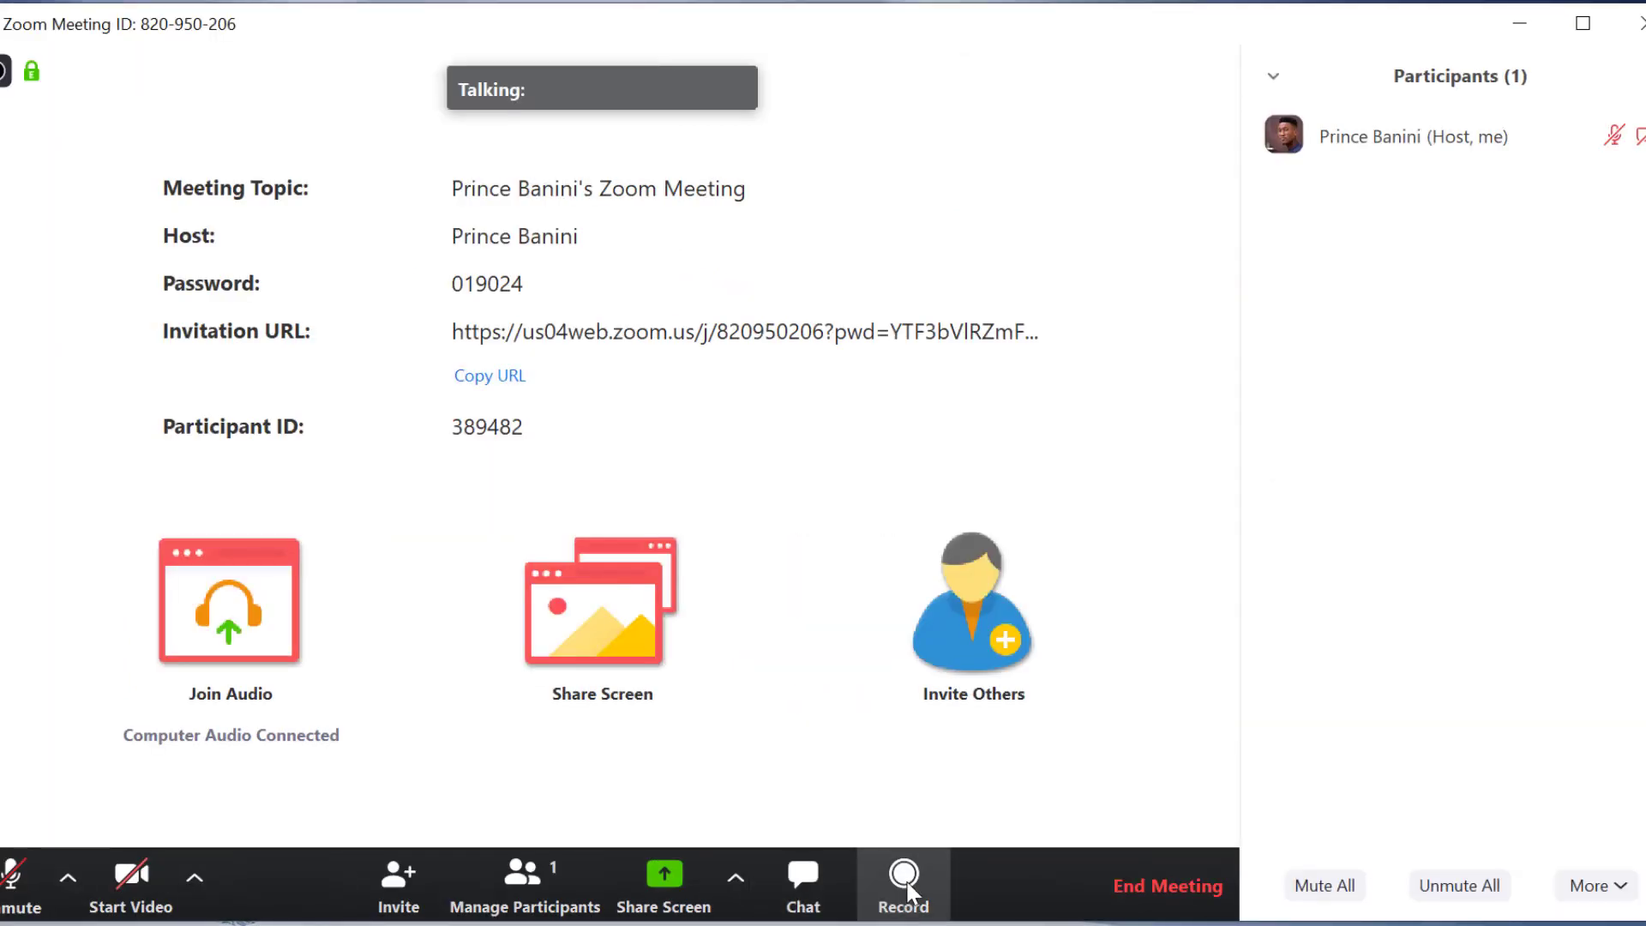
{"action": "left_click", "coordinate": [904, 883]}
{"action": "left_click", "coordinate": [769, 658]}
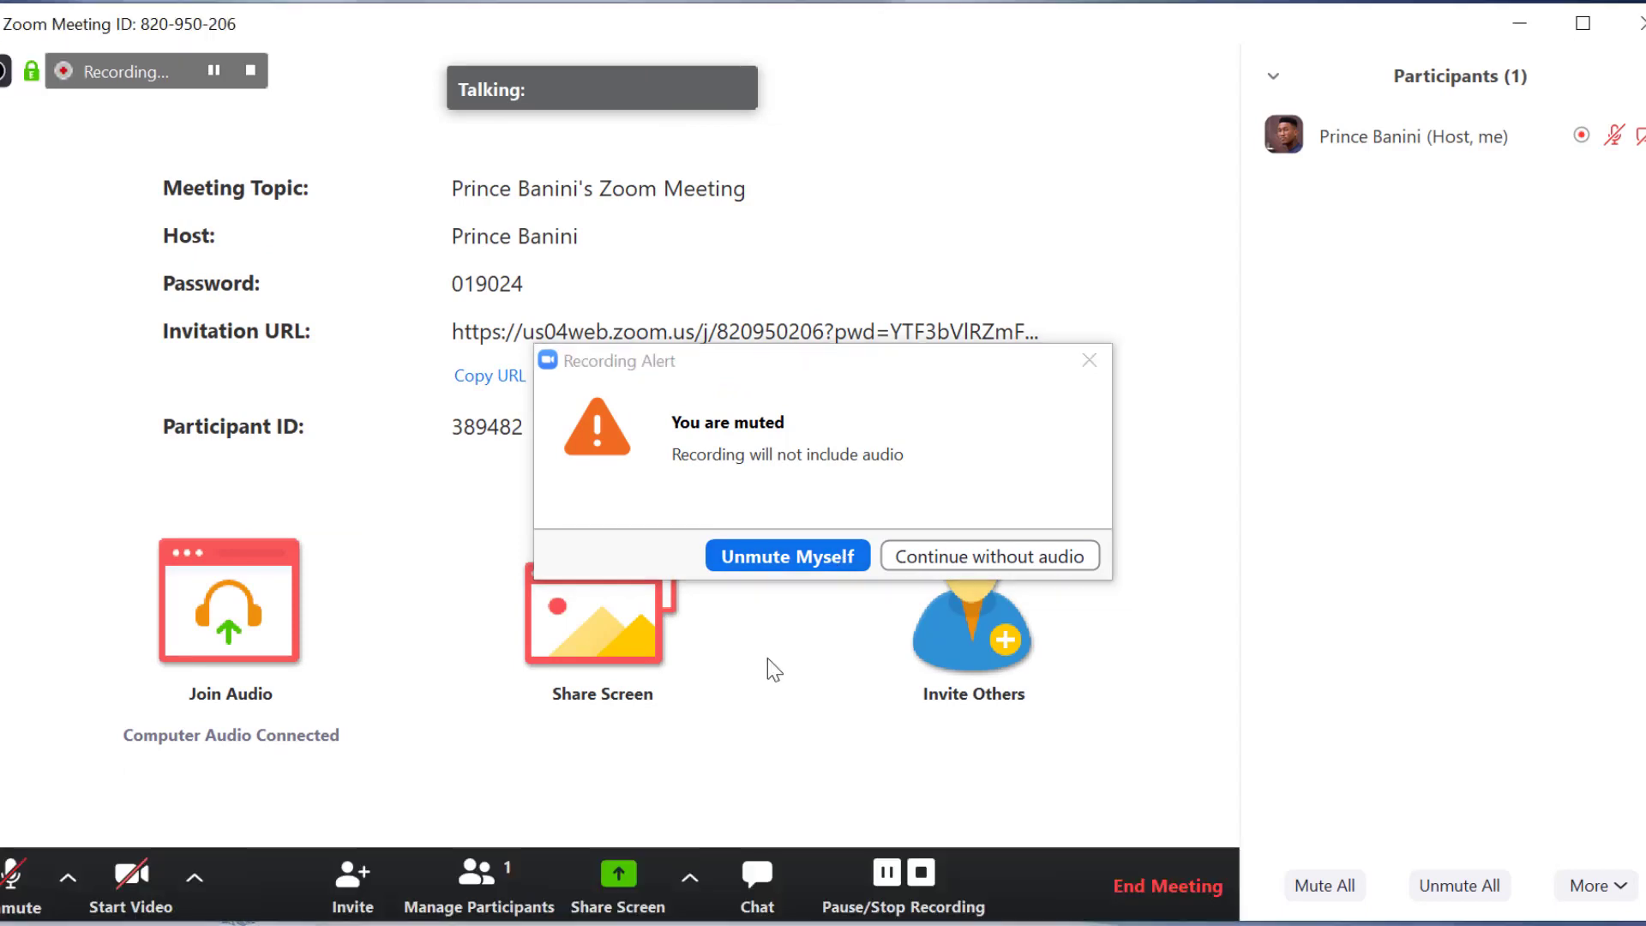
Unmute the microphone for the recording and end the meeting for all participants
{"action": "left_click", "coordinate": [787, 551]}
{"action": "left_click", "coordinate": [1140, 886]}
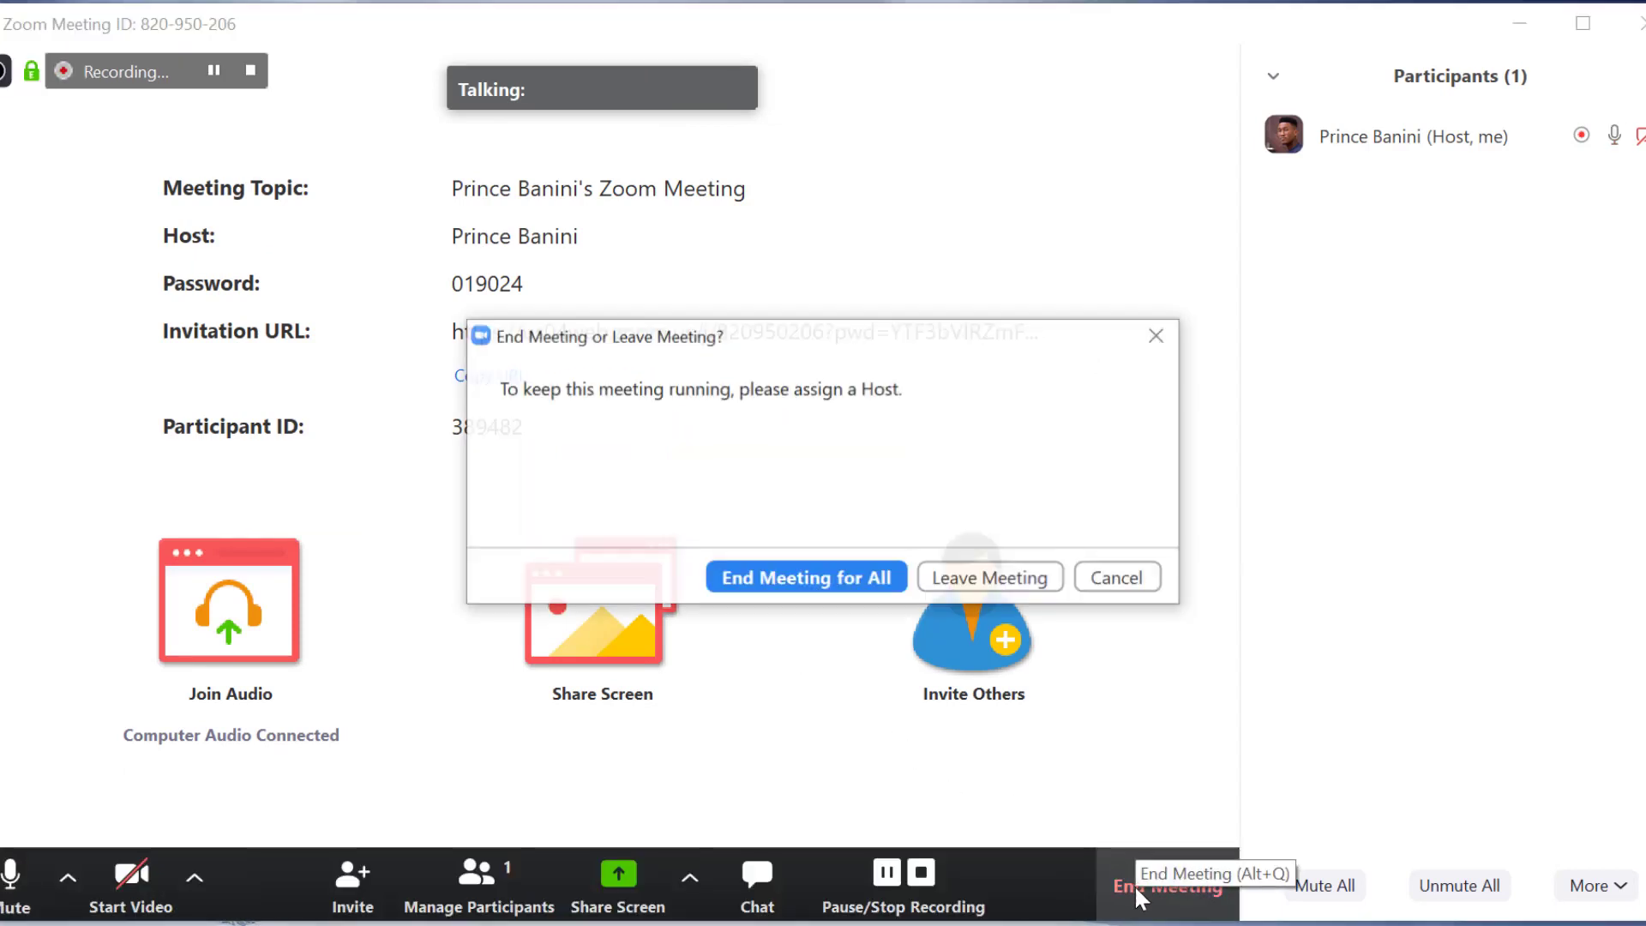
{"action": "left_click", "coordinate": [855, 576]}
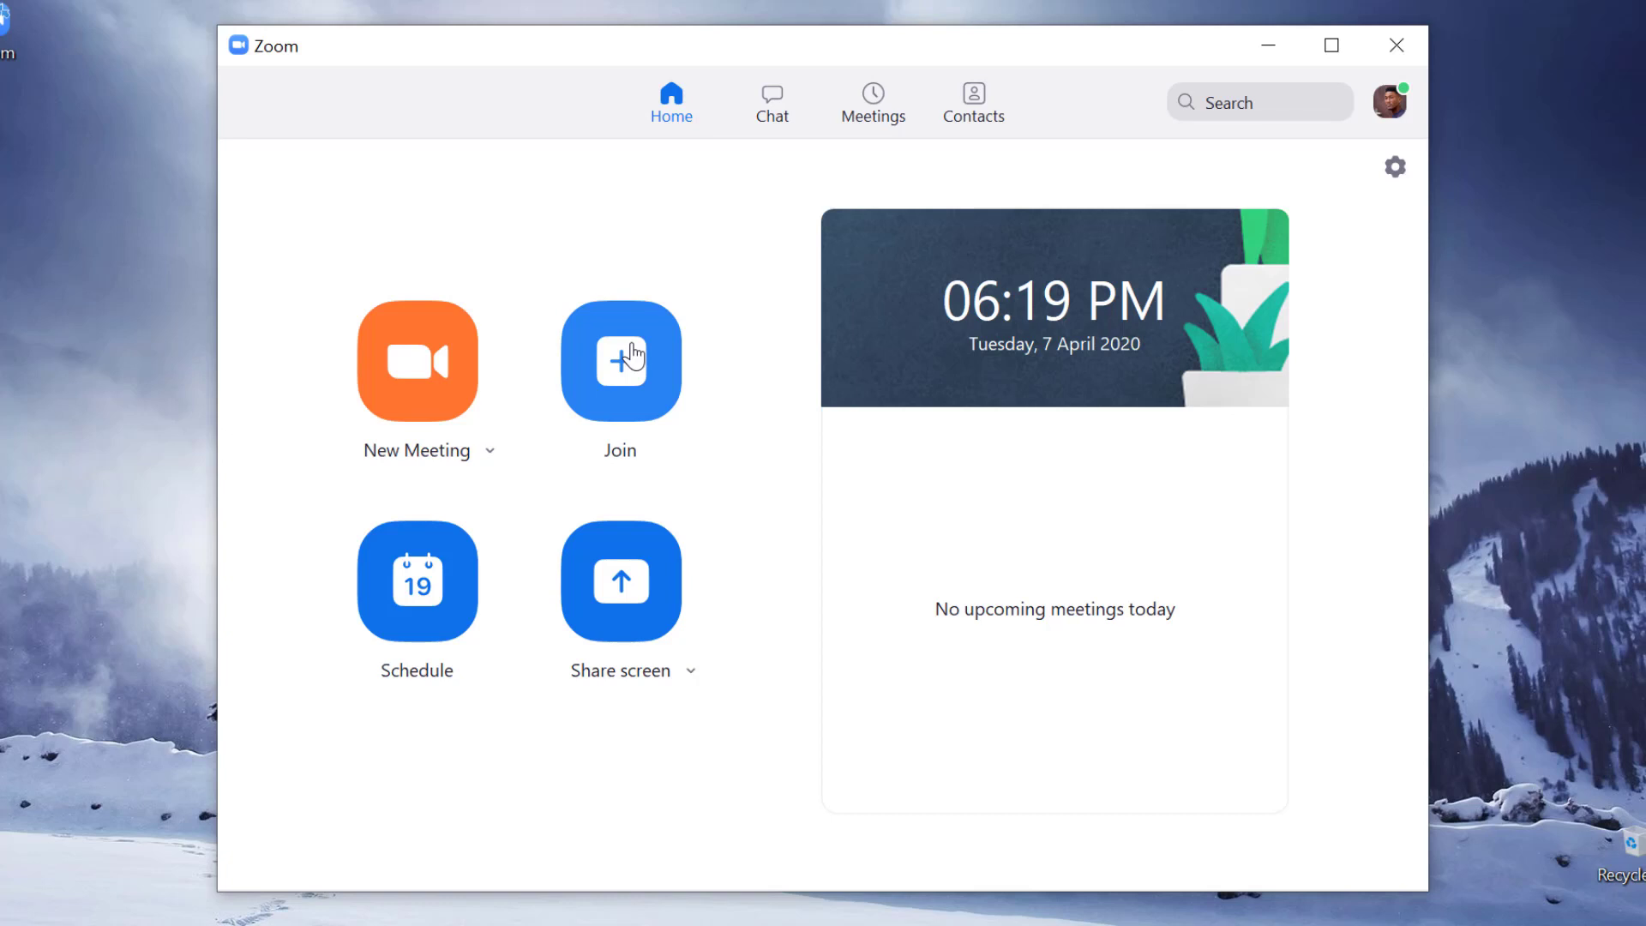
Open the desktop client's settings and examine the General, Video and Audio options
{"action": "left_click", "coordinate": [1394, 172]}
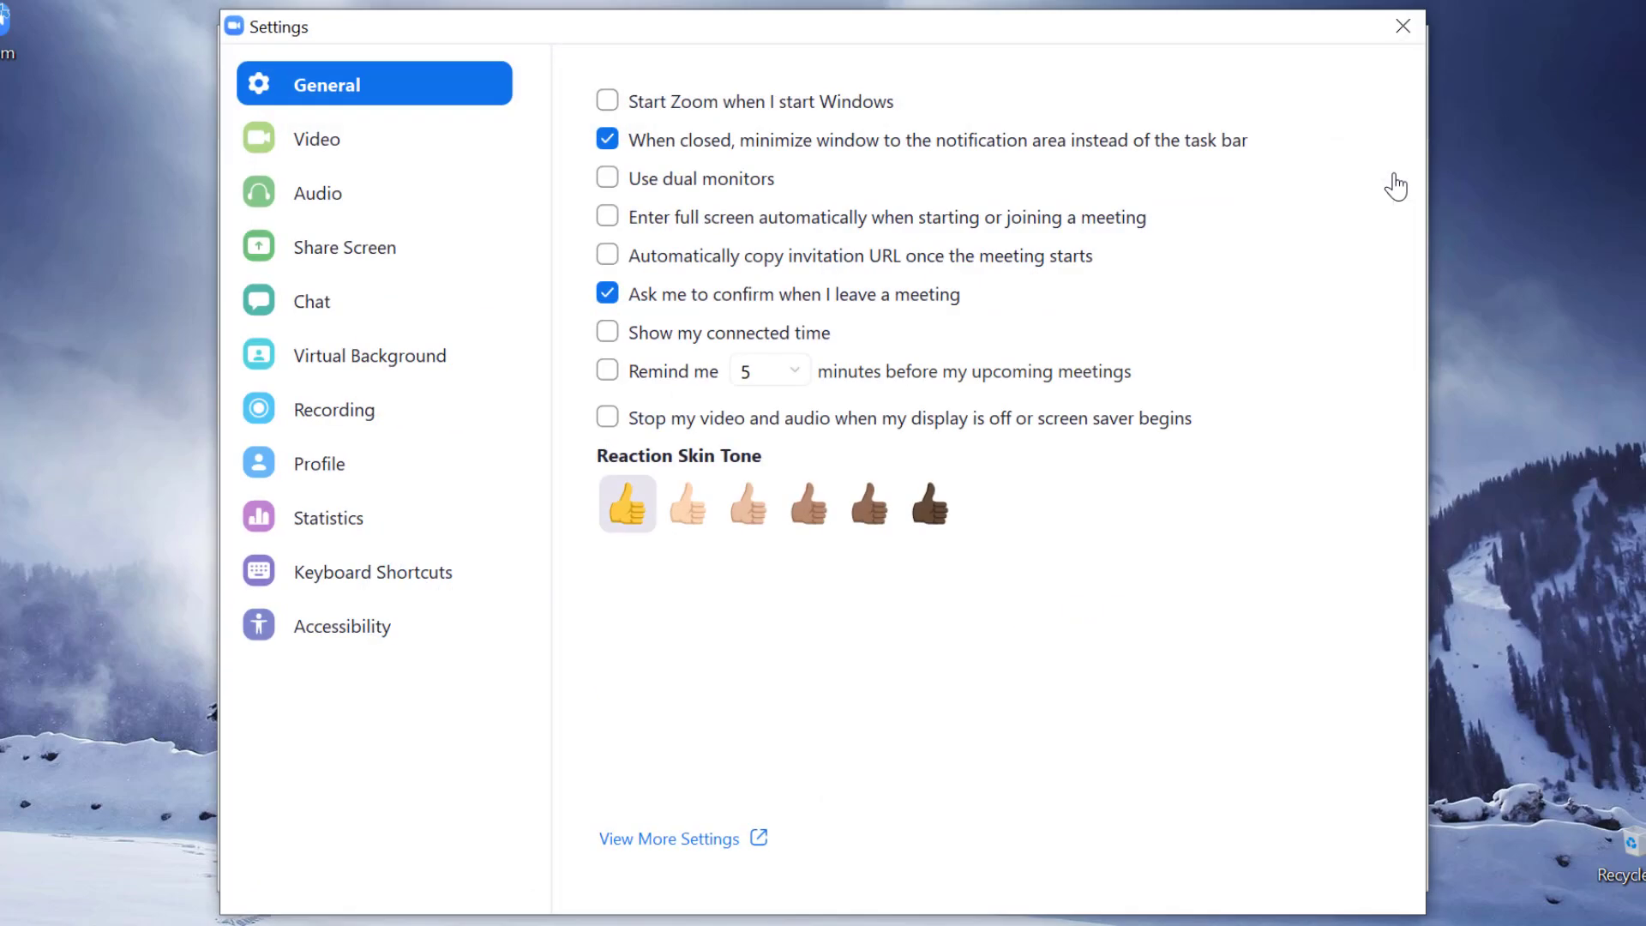
{"action": "left_click", "coordinate": [1403, 25]}
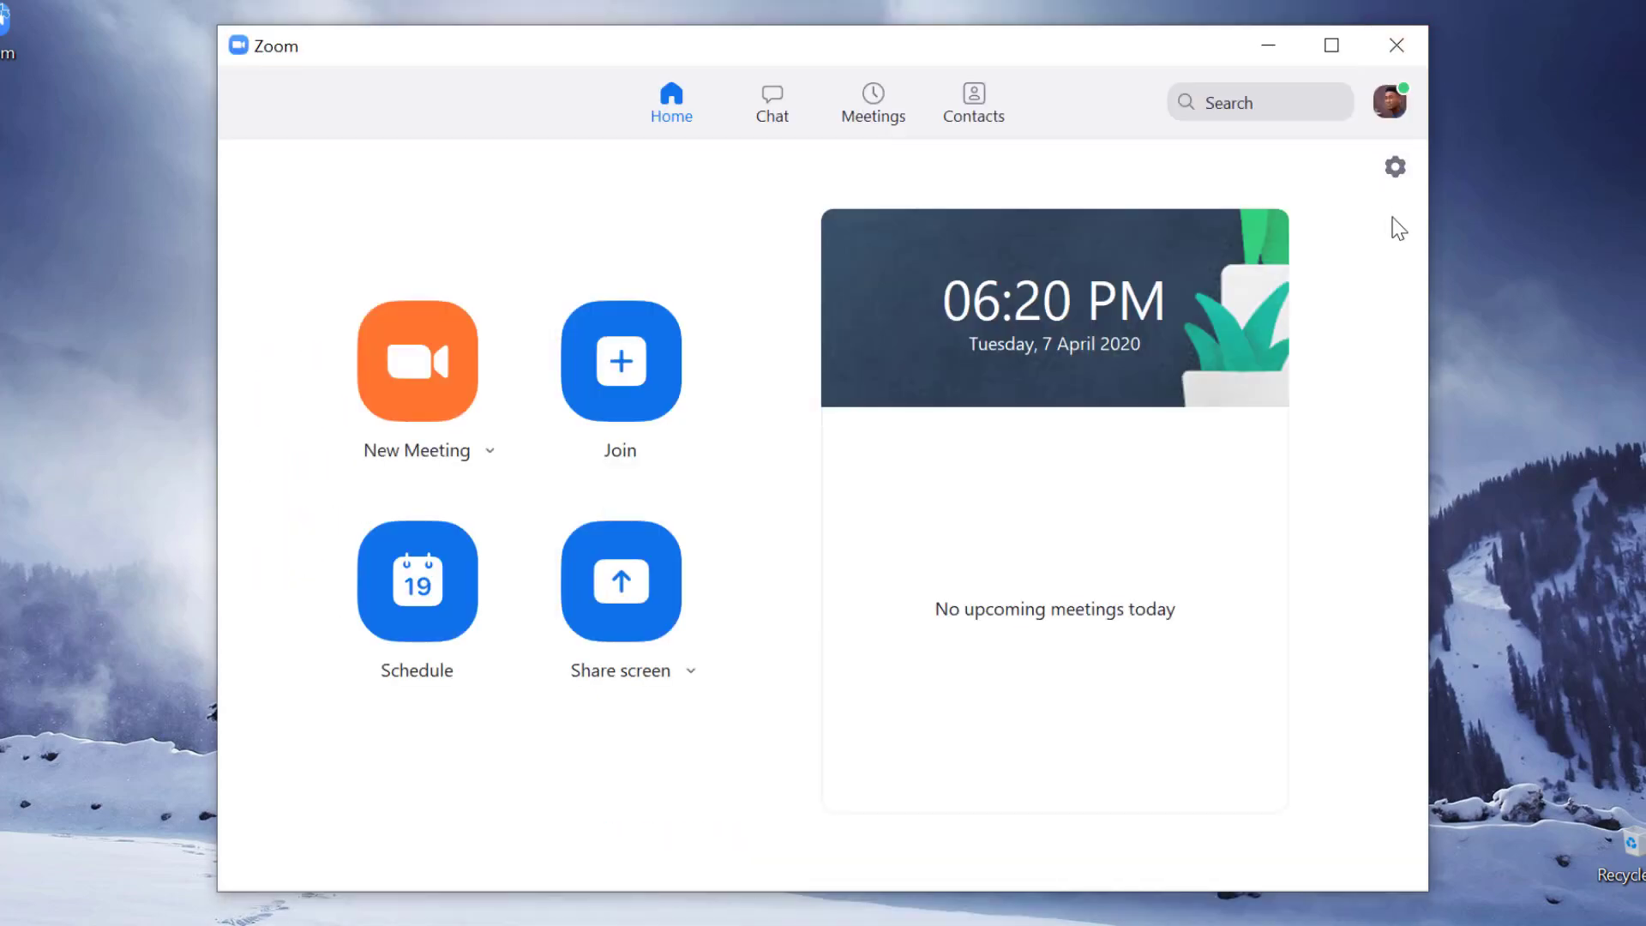
{"action": "left_click", "coordinate": [1396, 168]}
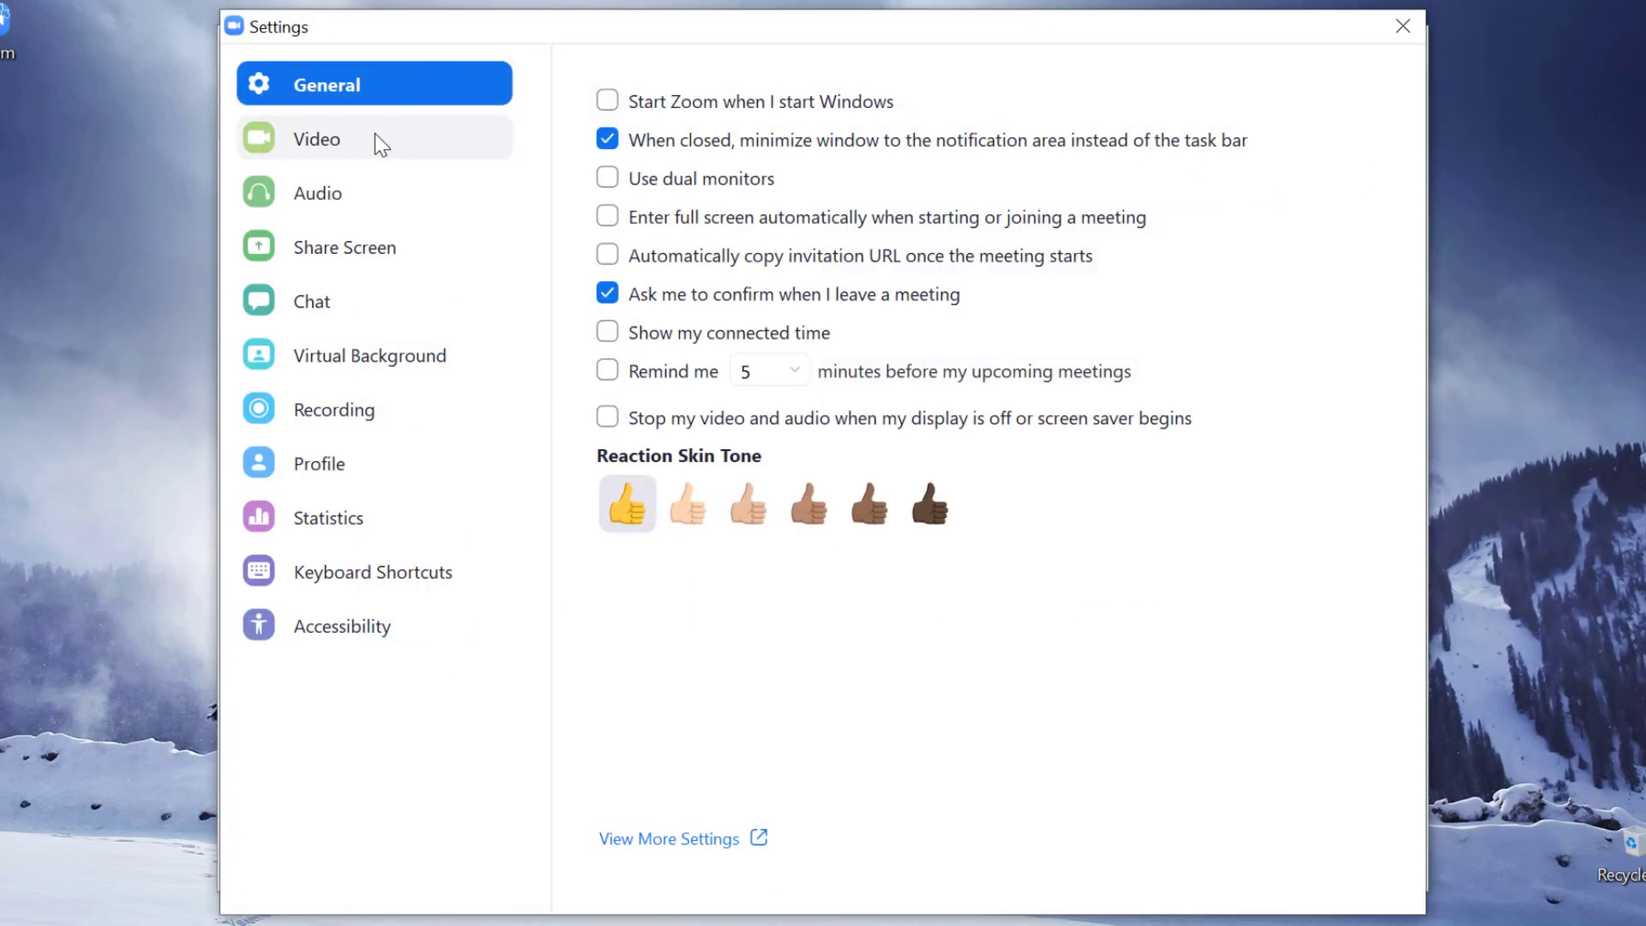
{"action": "left_click", "coordinate": [375, 135]}
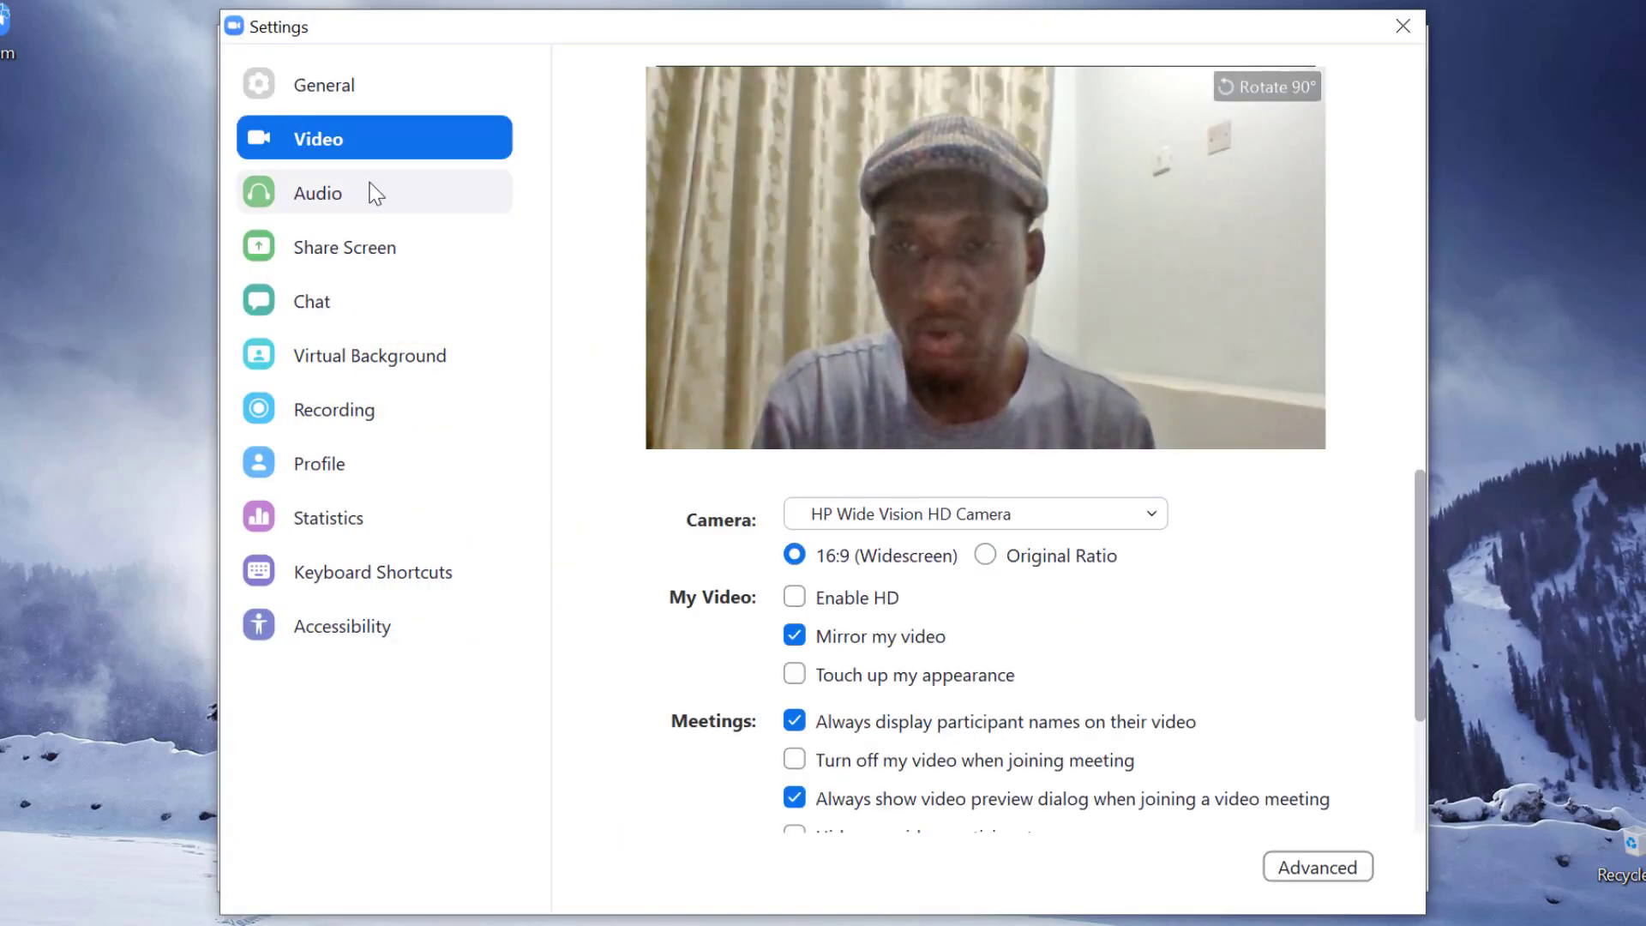
{"action": "left_click", "coordinate": [357, 196]}
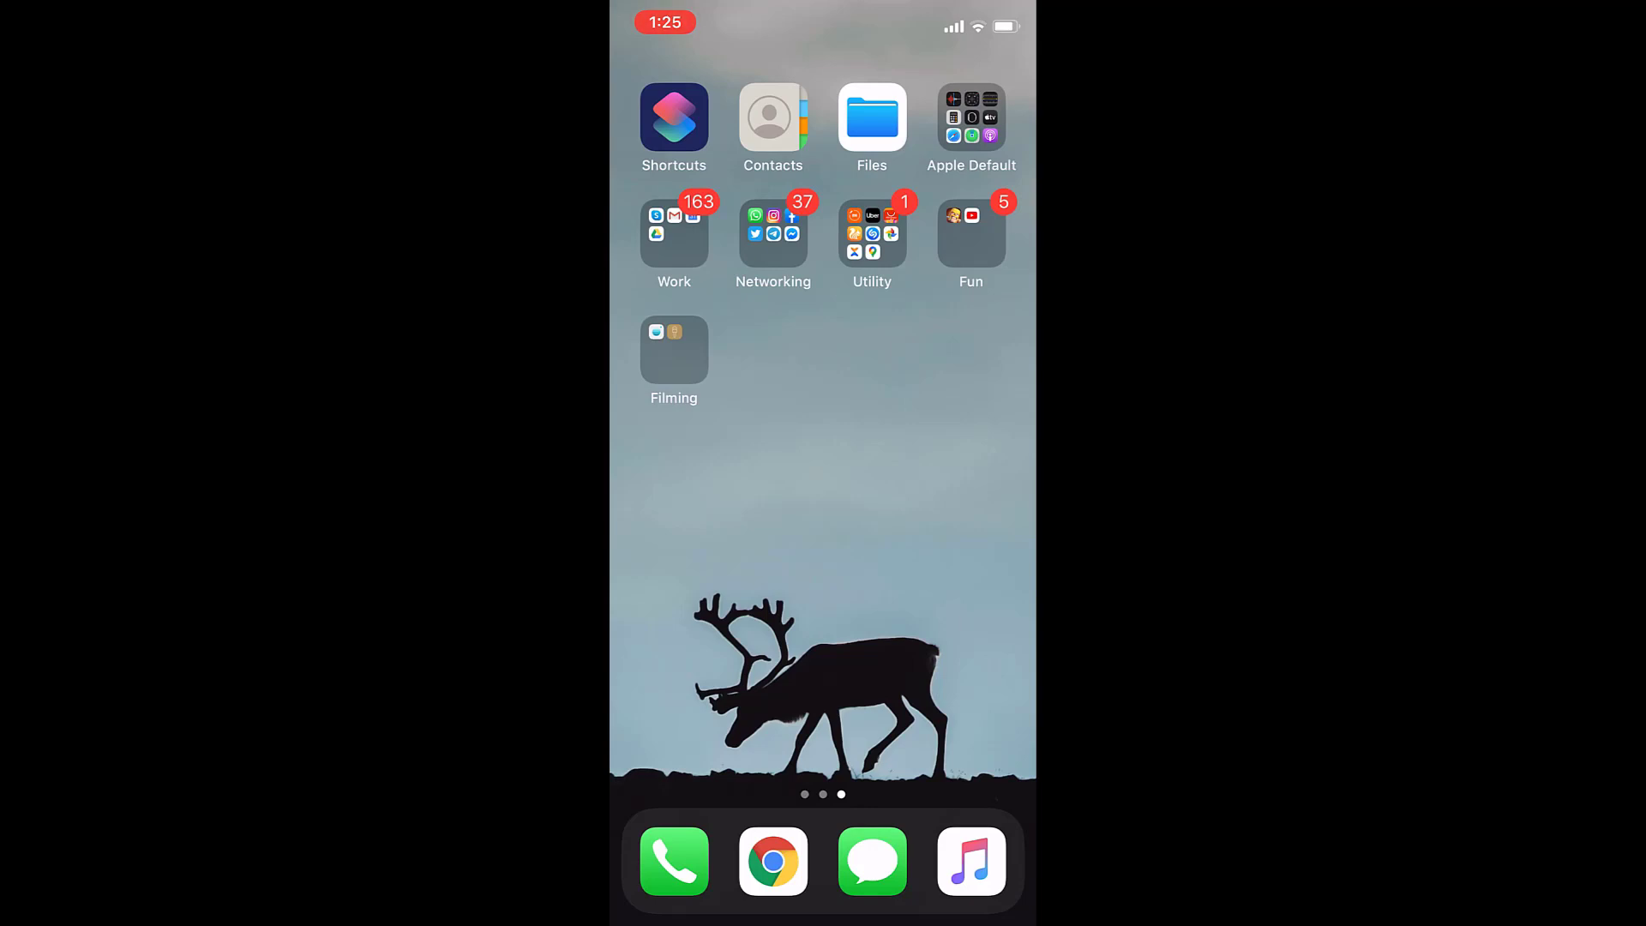
Switch to the iPhone's App Store, search for Zoom and download ZOOM Cloud Meetings
{"action": "left_click_drag", "start_coordinate": [737, 515], "coordinate": [944, 514]}
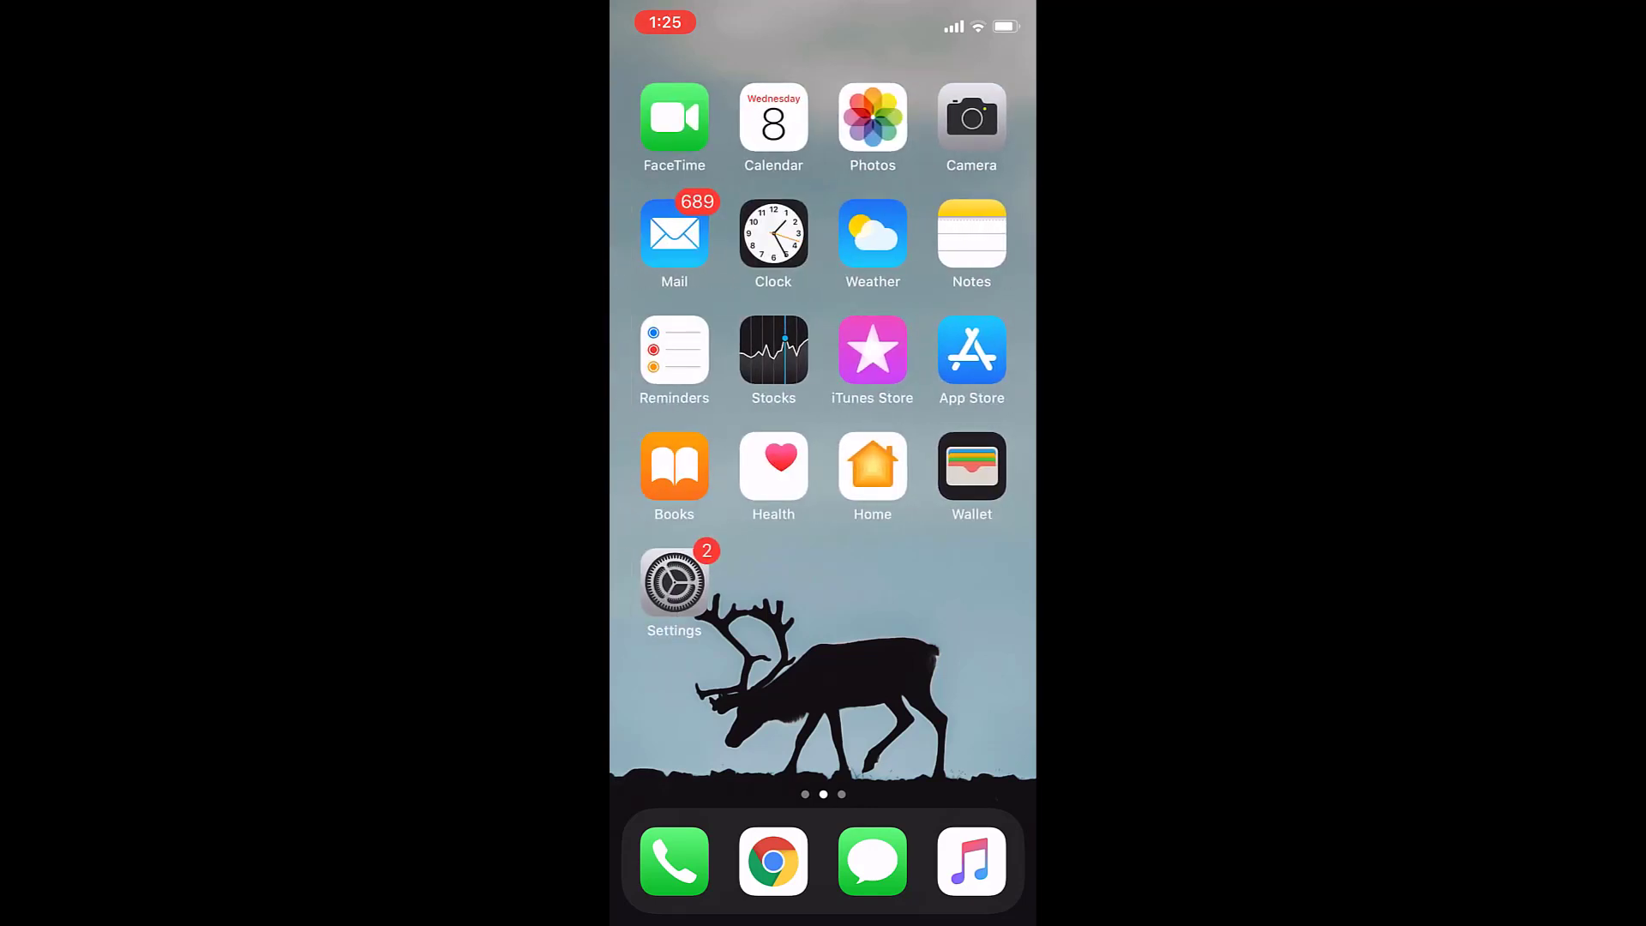
{"action": "left_click", "coordinate": [971, 350]}
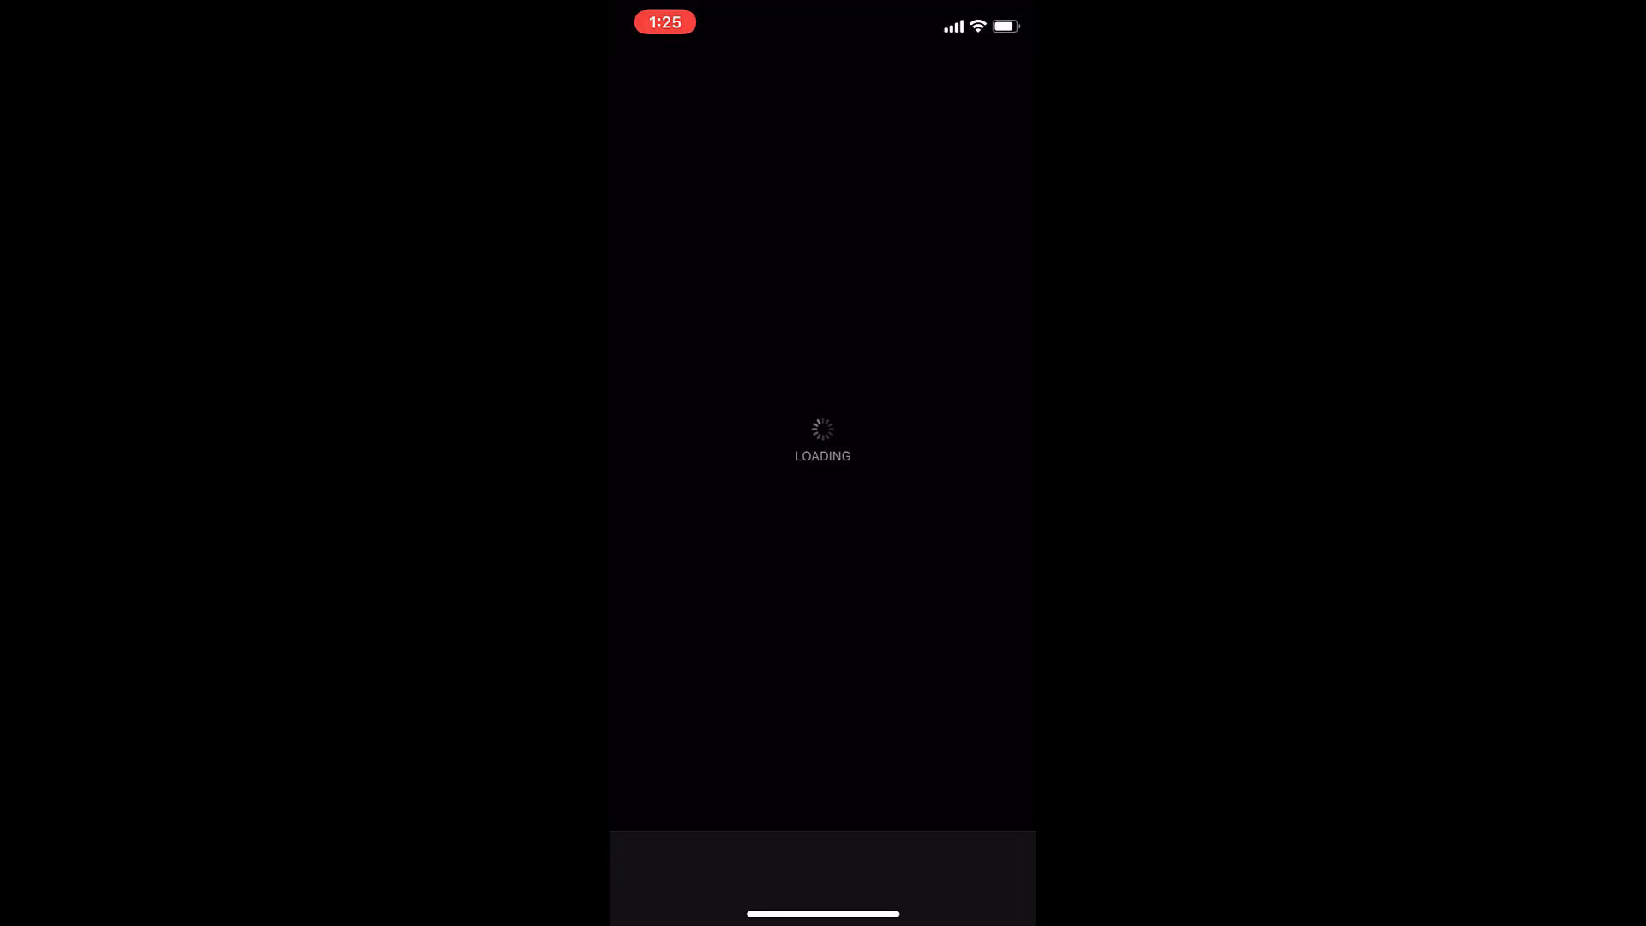
{"action": "left_click", "coordinate": [992, 861]}
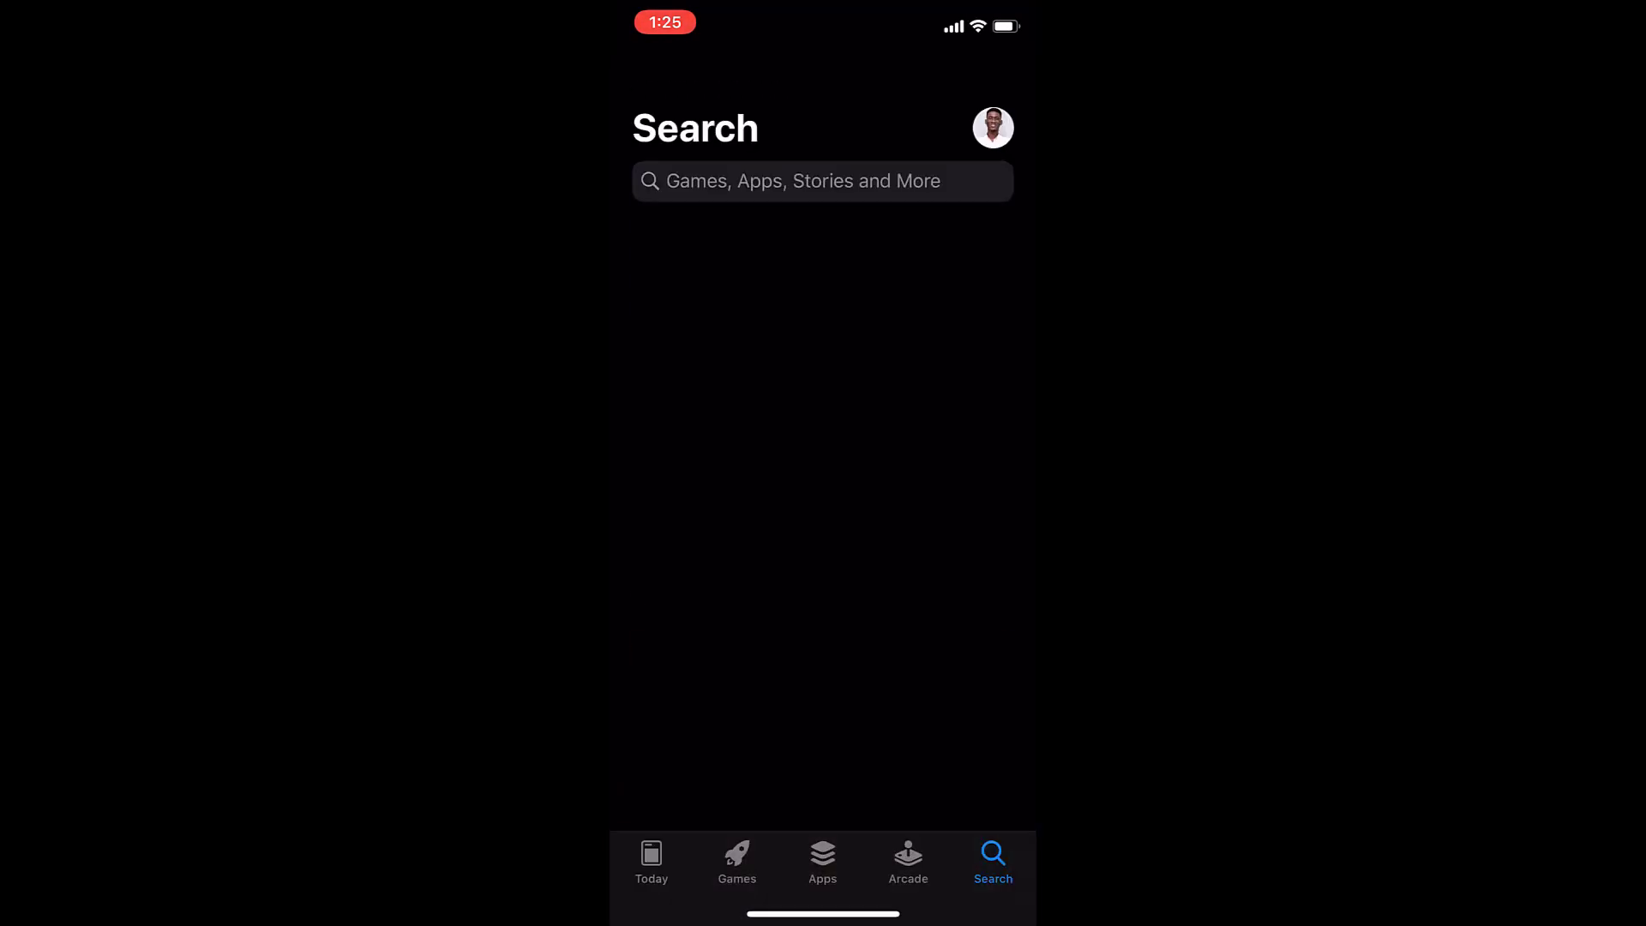
{"action": "left_click", "coordinate": [823, 181]}
{"action": "type", "text": "Zoom"}
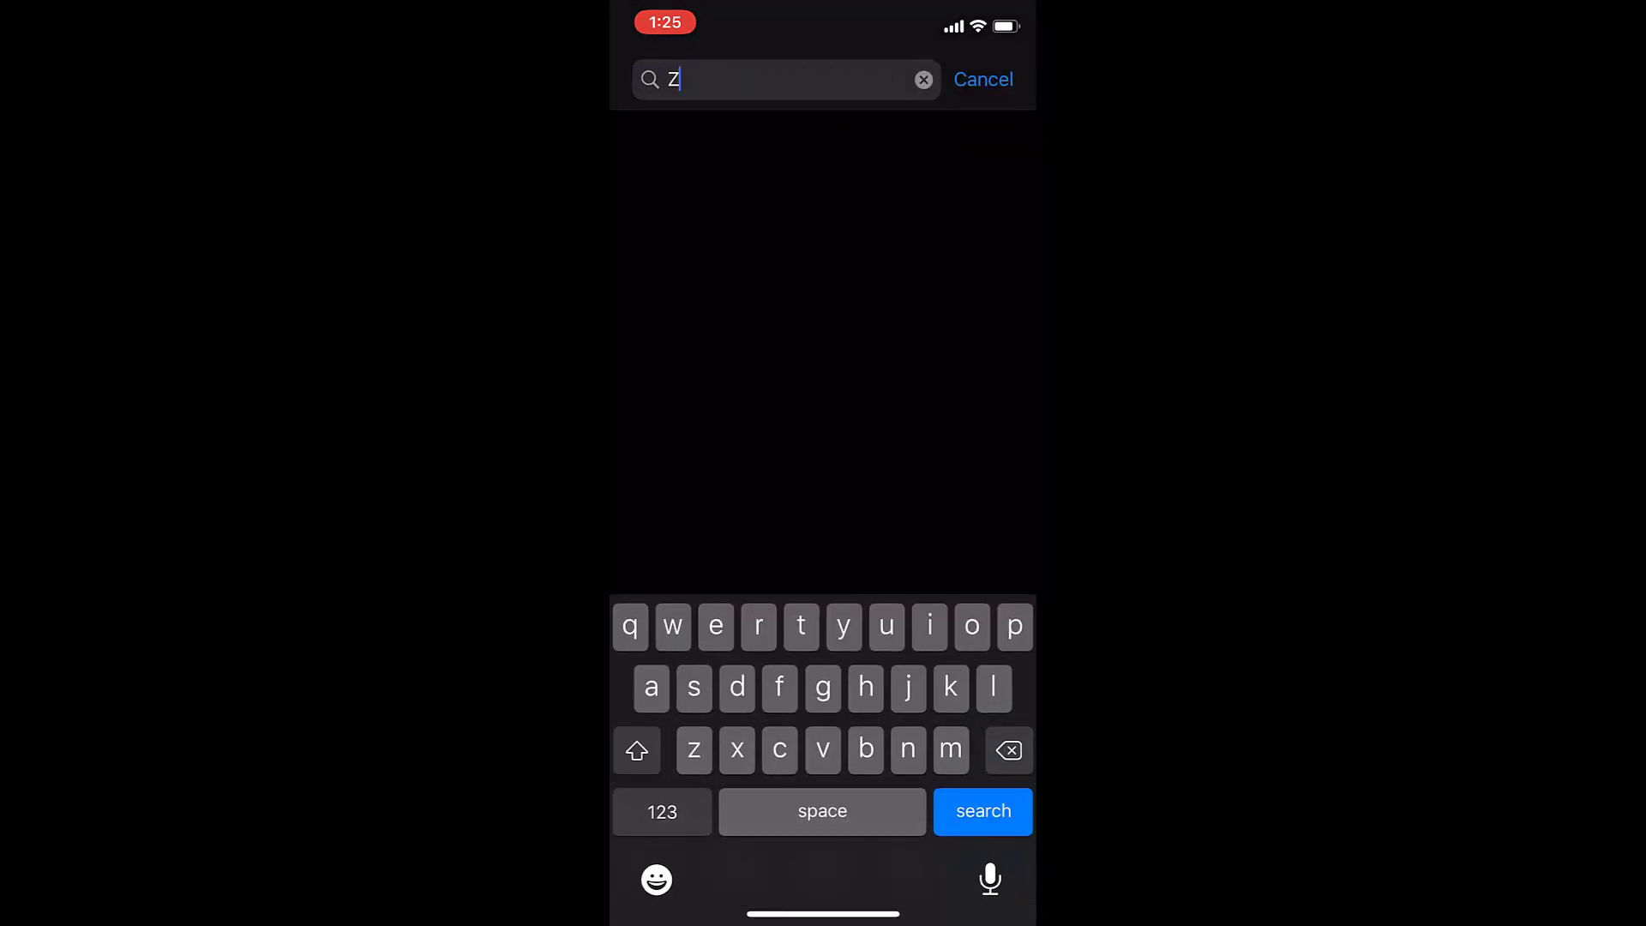
{"action": "key", "text": "Return"}
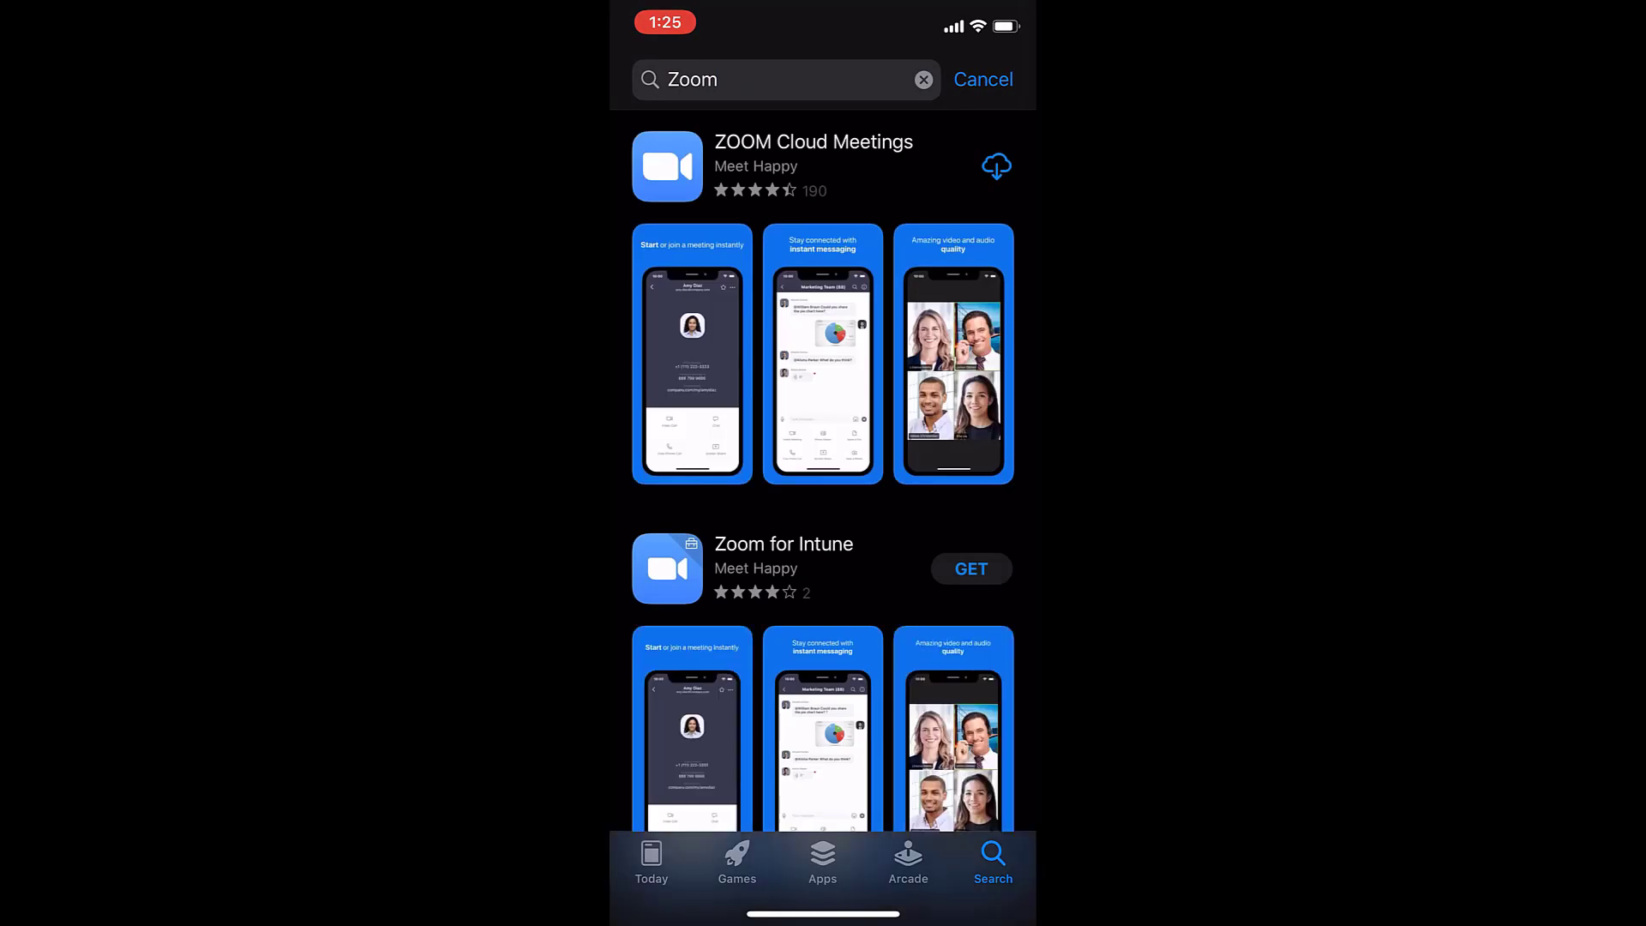
{"action": "left_click", "coordinate": [997, 166]}
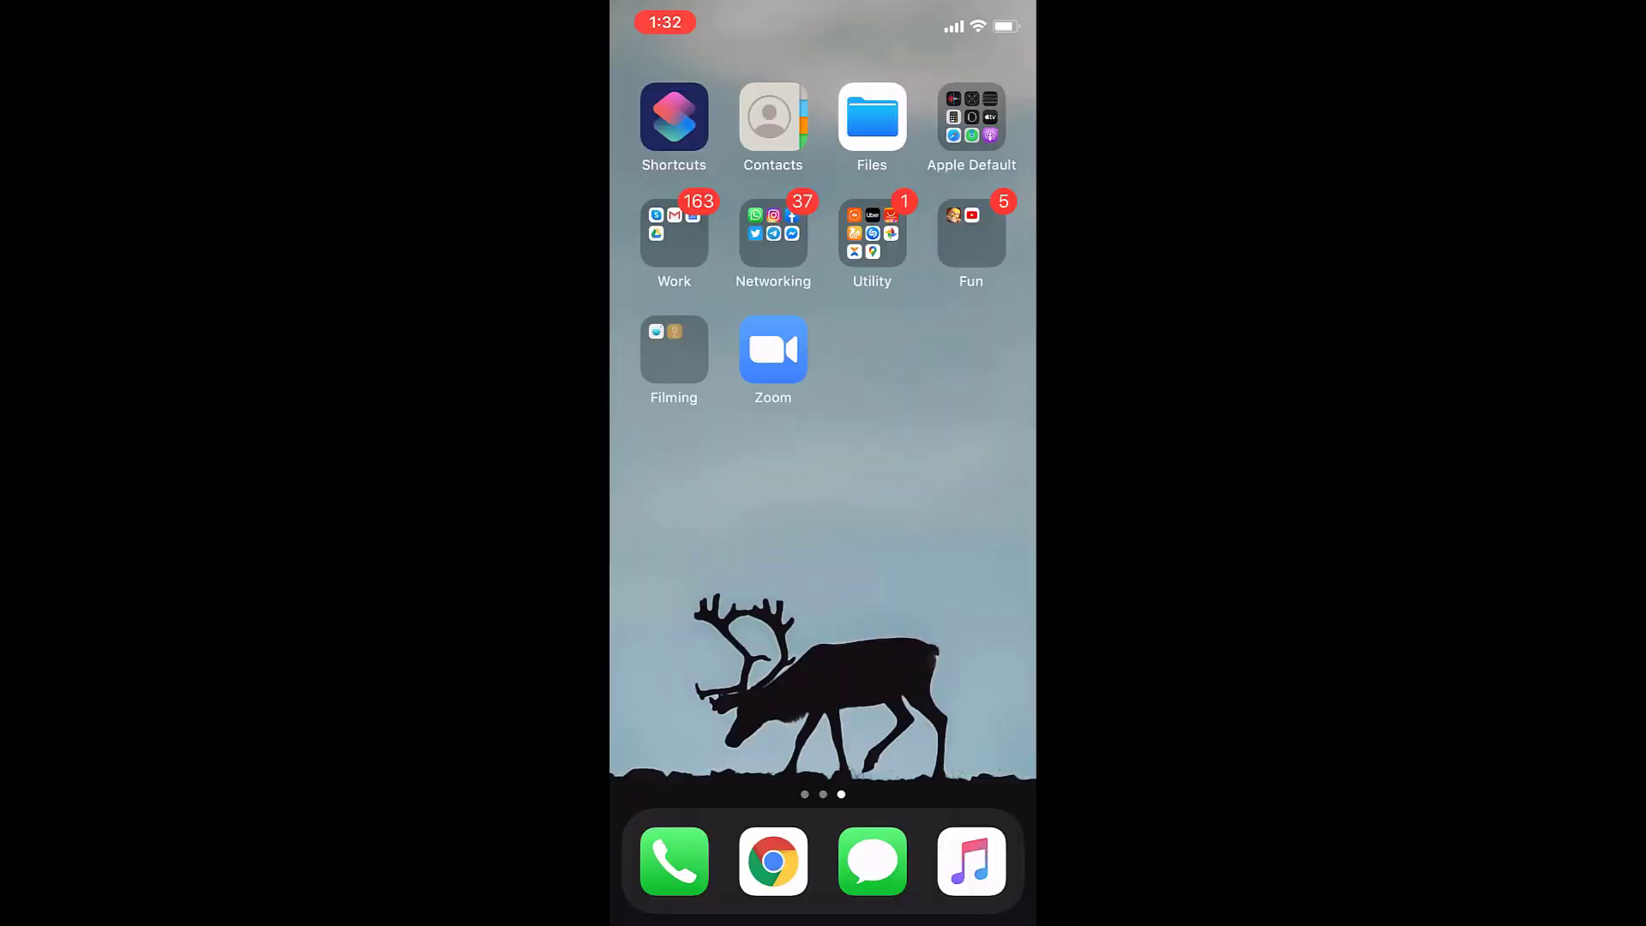
Open Zoom on the iPhone, sign in with the first listed Google account and allow notifications
{"action": "left_click", "coordinate": [773, 349]}
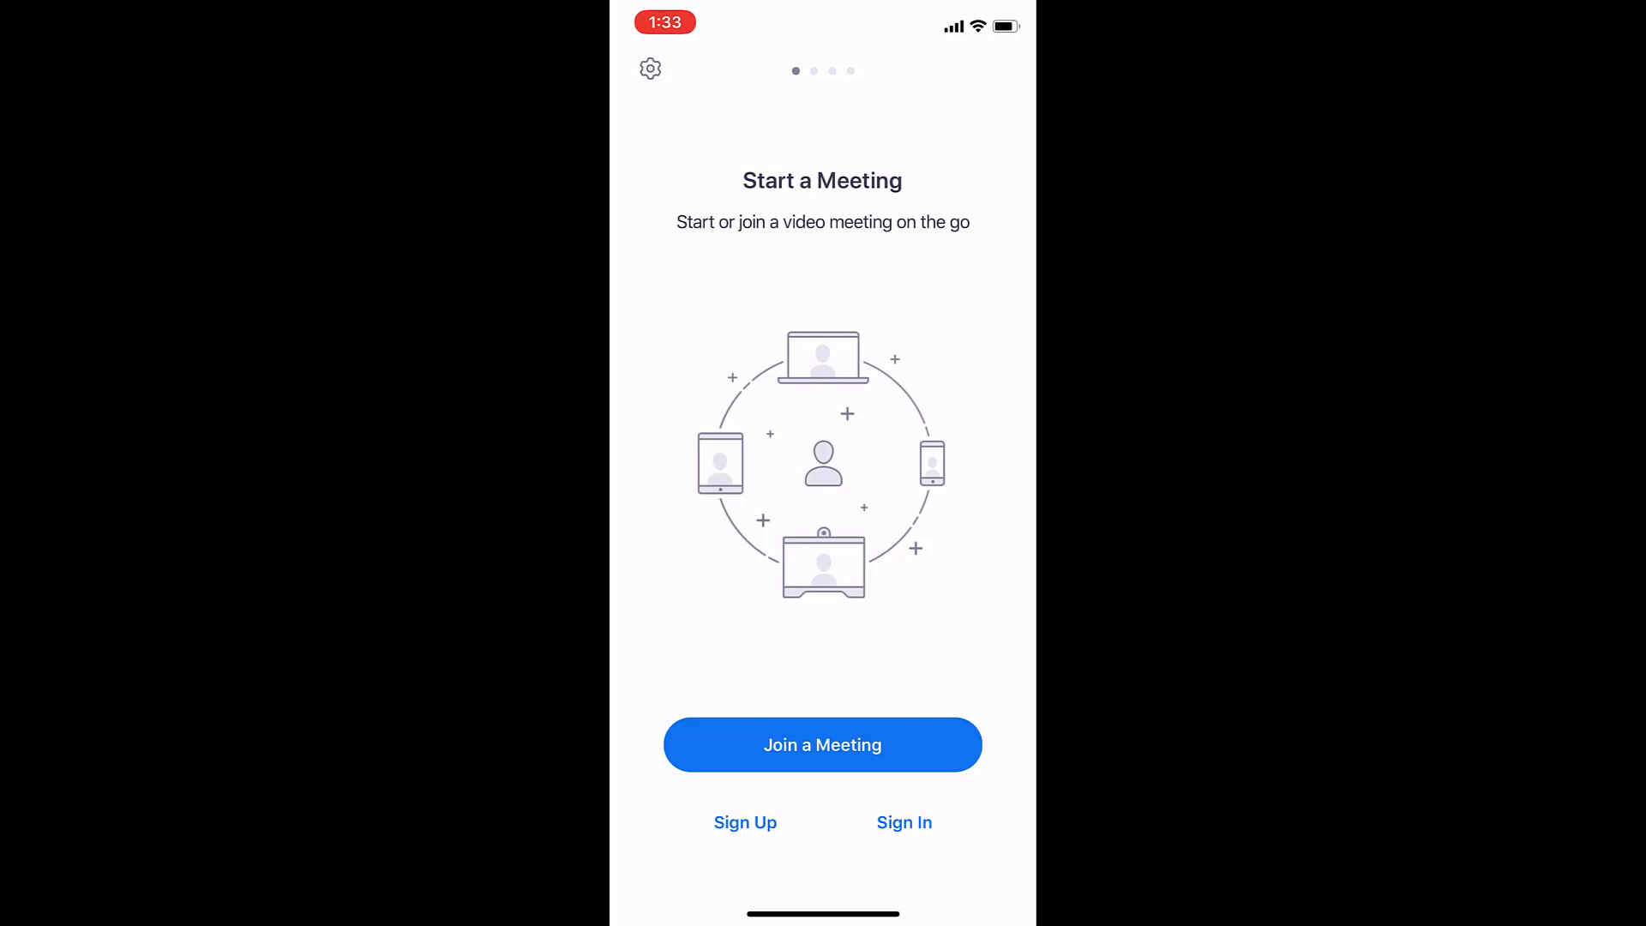
{"action": "left_click", "coordinate": [905, 822]}
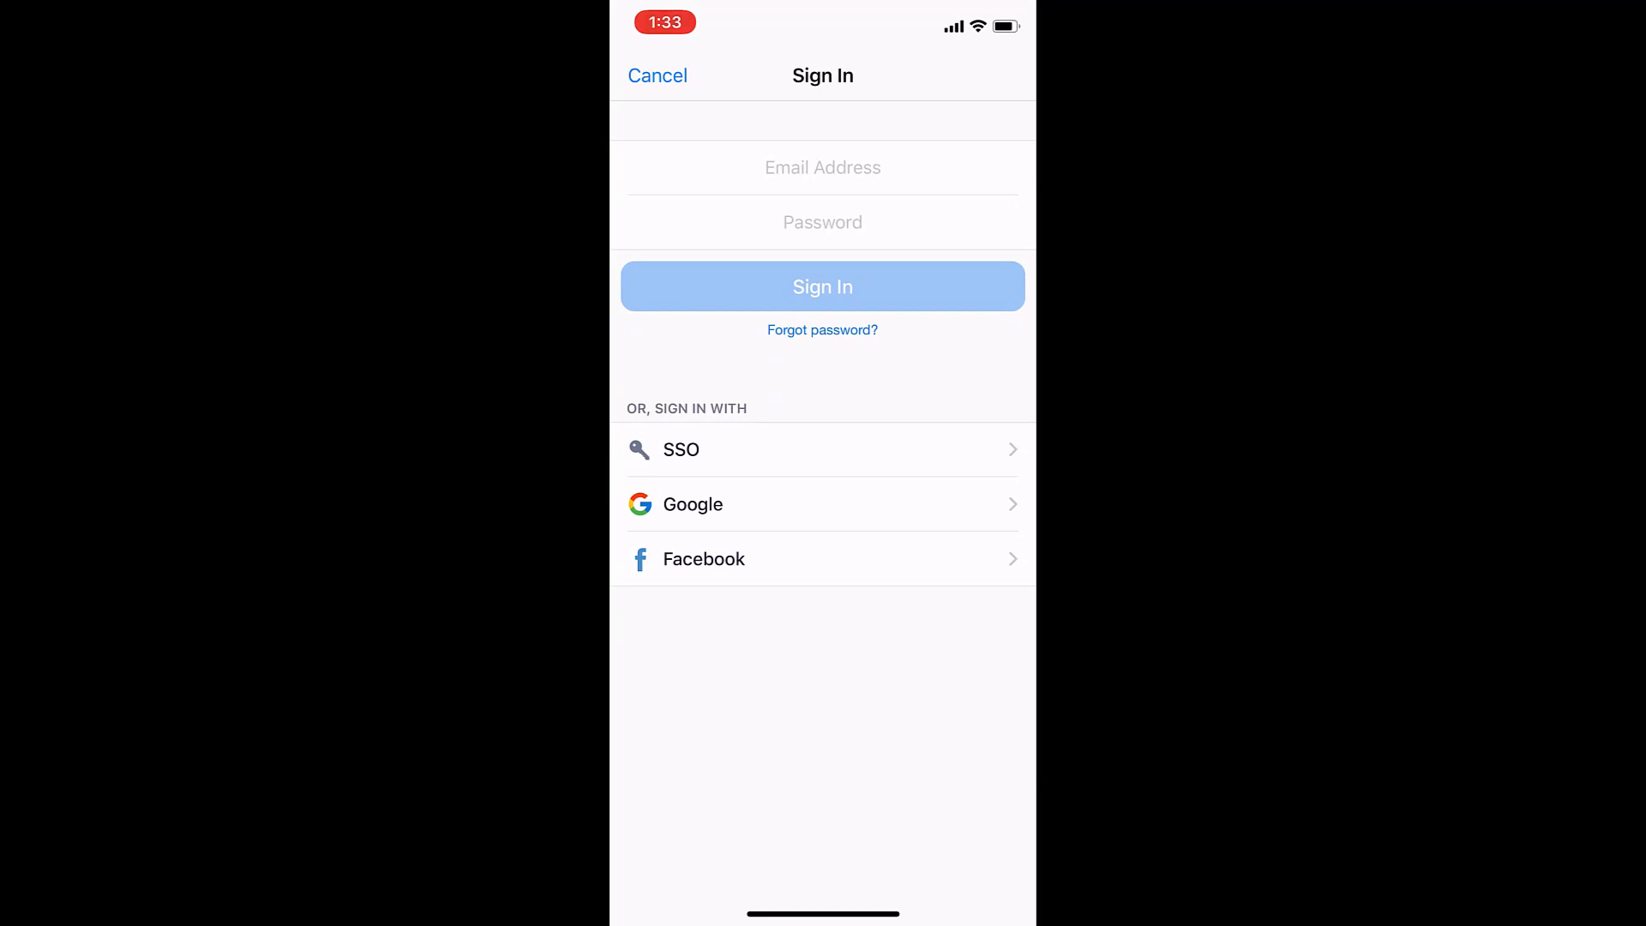
{"action": "left_click", "coordinate": [692, 504]}
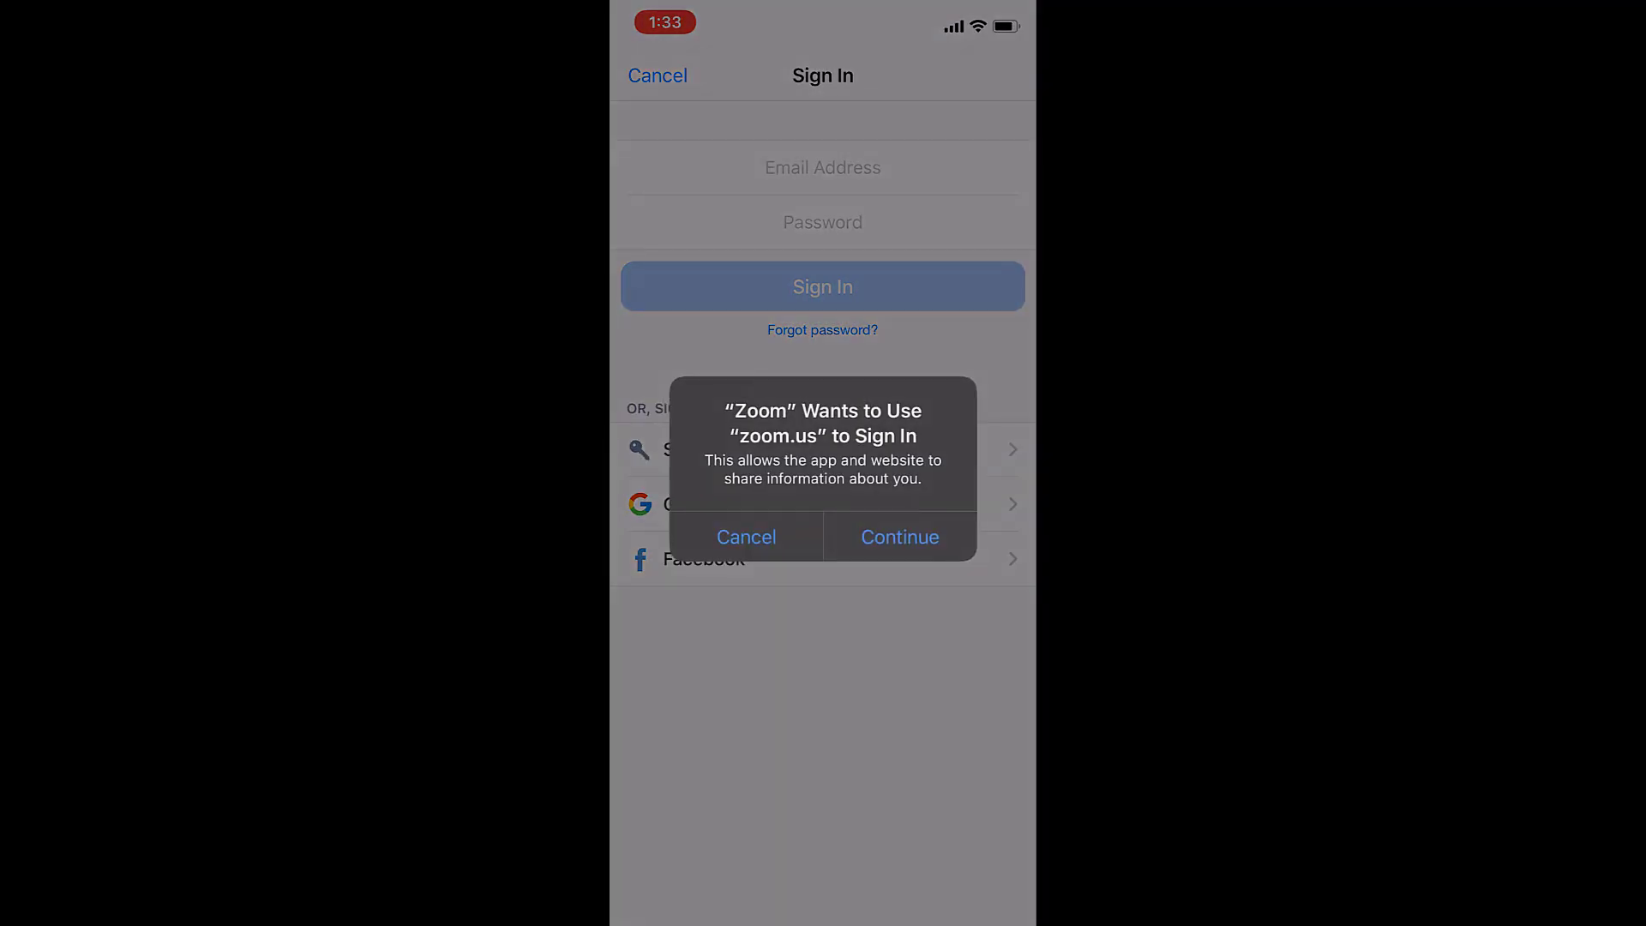
{"action": "left_click", "coordinate": [899, 537]}
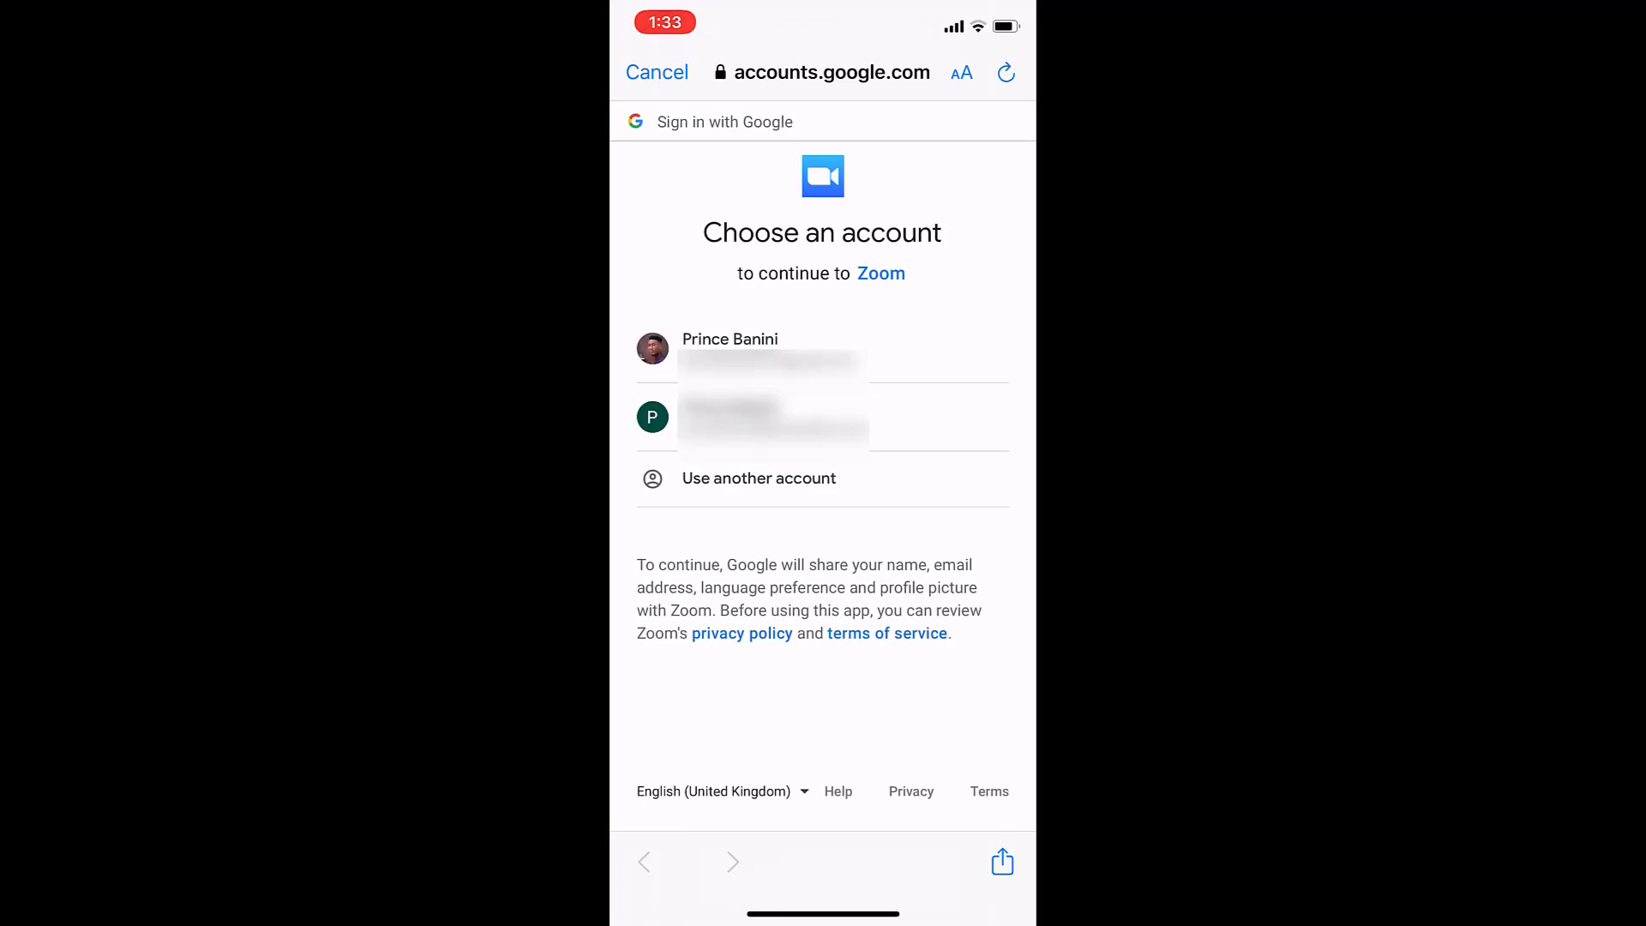
{"action": "left_click", "coordinate": [771, 349]}
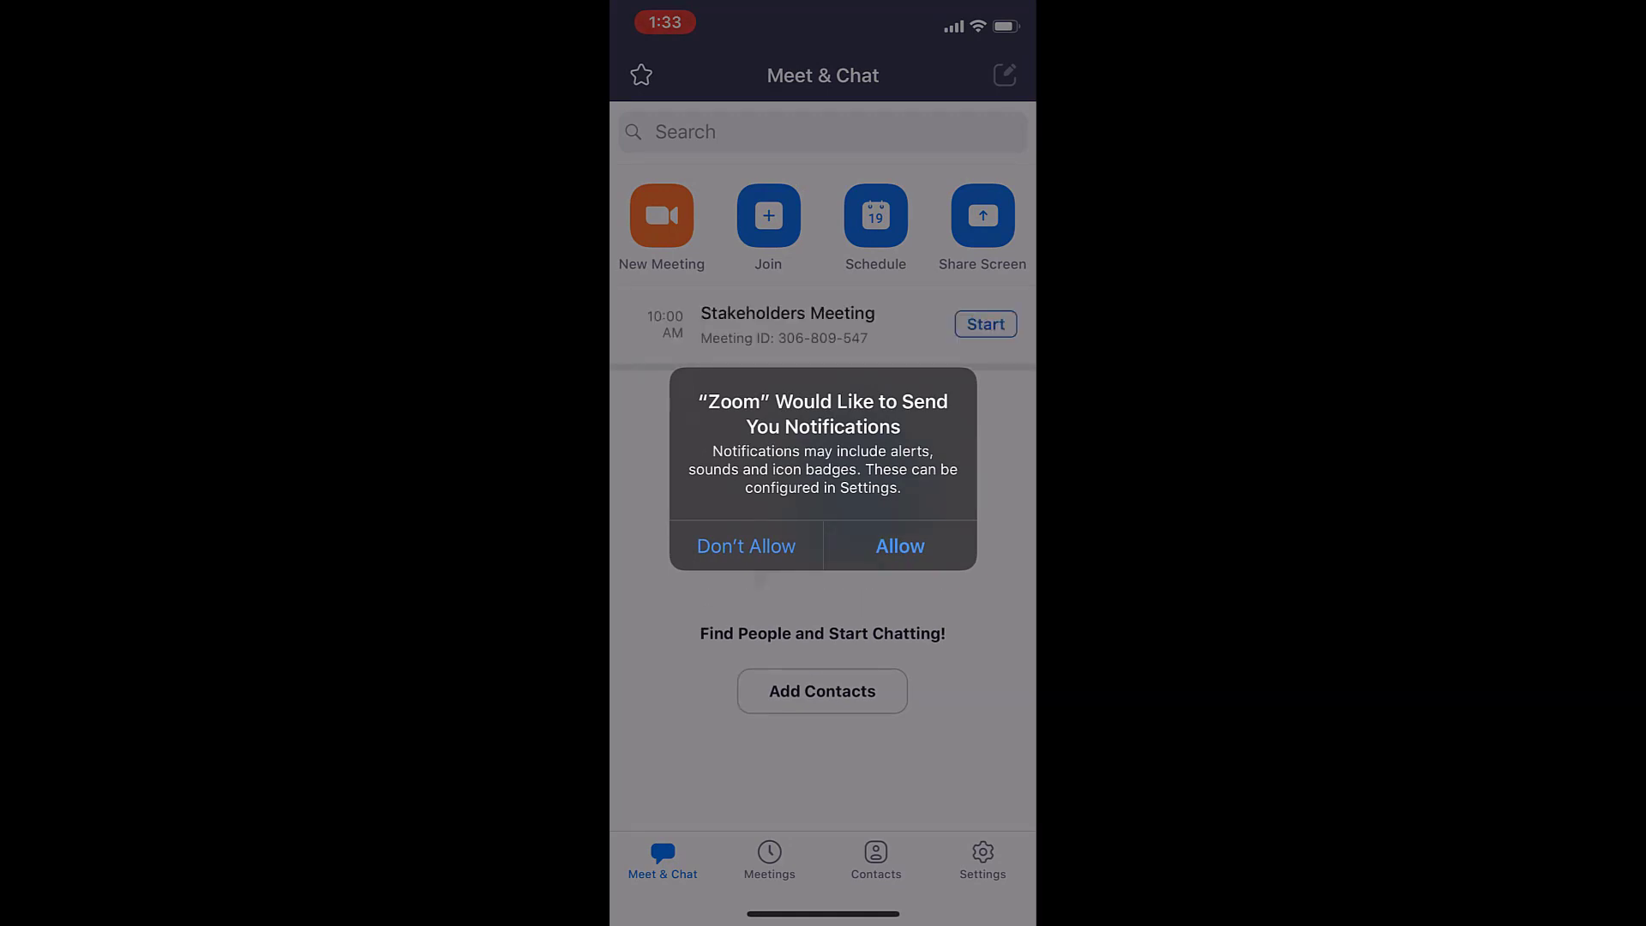
{"action": "left_click", "coordinate": [899, 545]}
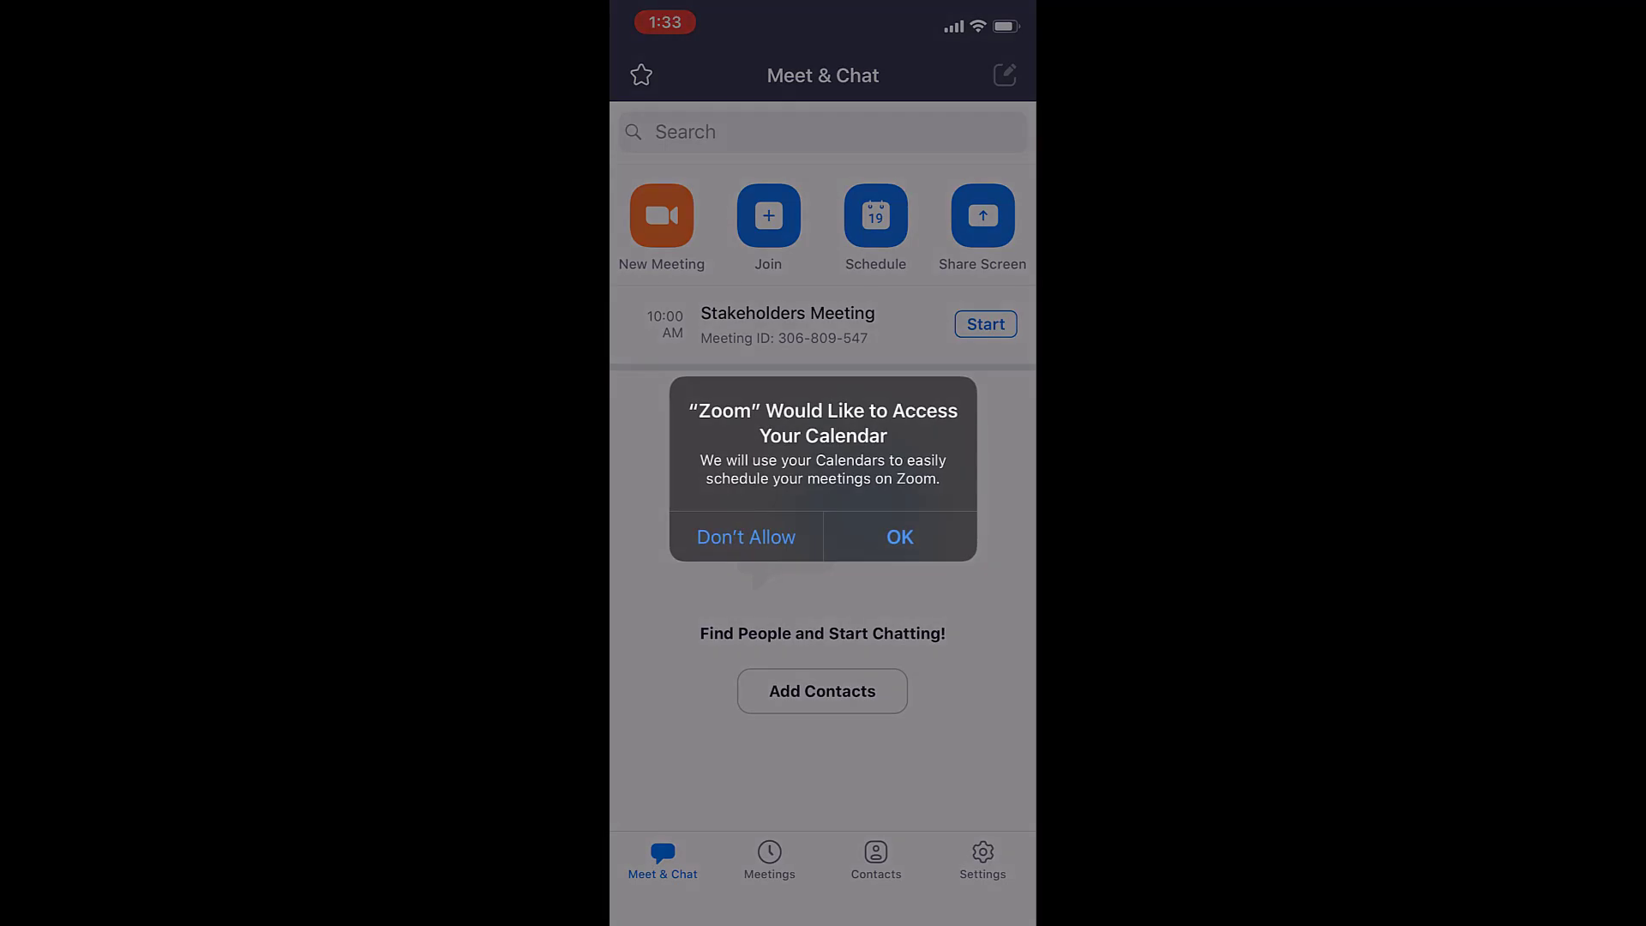
Allow Zoom to access the calendar and start a new meeting with video on, without the Personal Meeting ID
{"action": "left_click", "coordinate": [899, 537]}
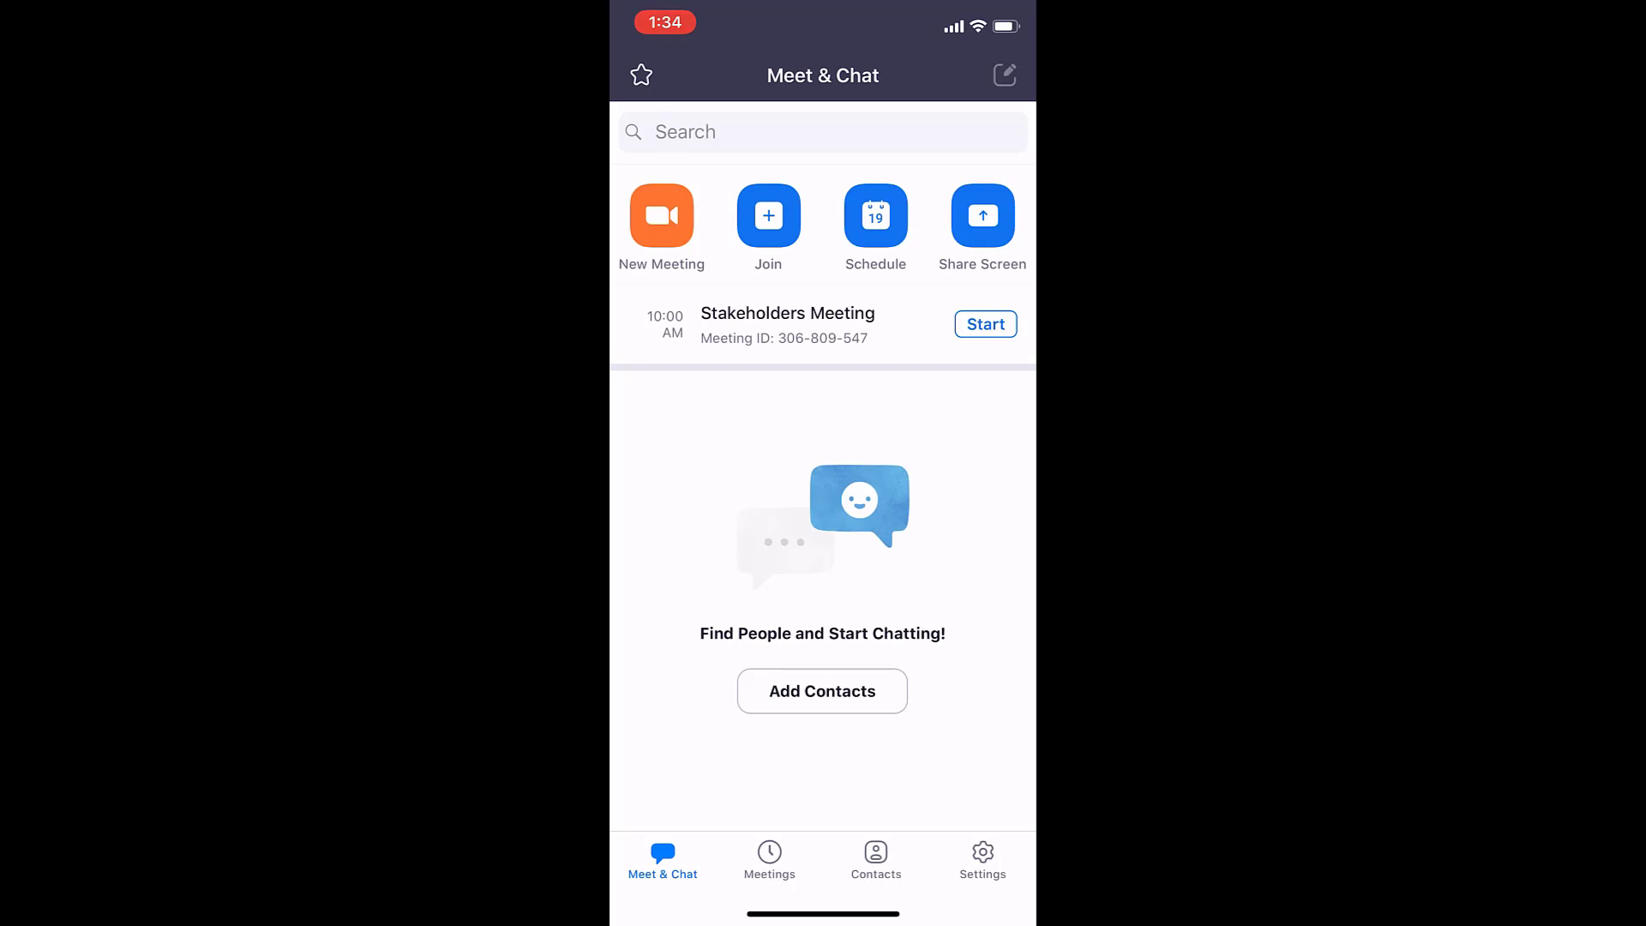
{"action": "scroll", "coordinate": [823, 515], "scroll_direction": "down", "scroll_amount": 2}
{"action": "scroll", "coordinate": [823, 514], "scroll_direction": "up", "scroll_amount": 2}
{"action": "left_click", "coordinate": [662, 216]}
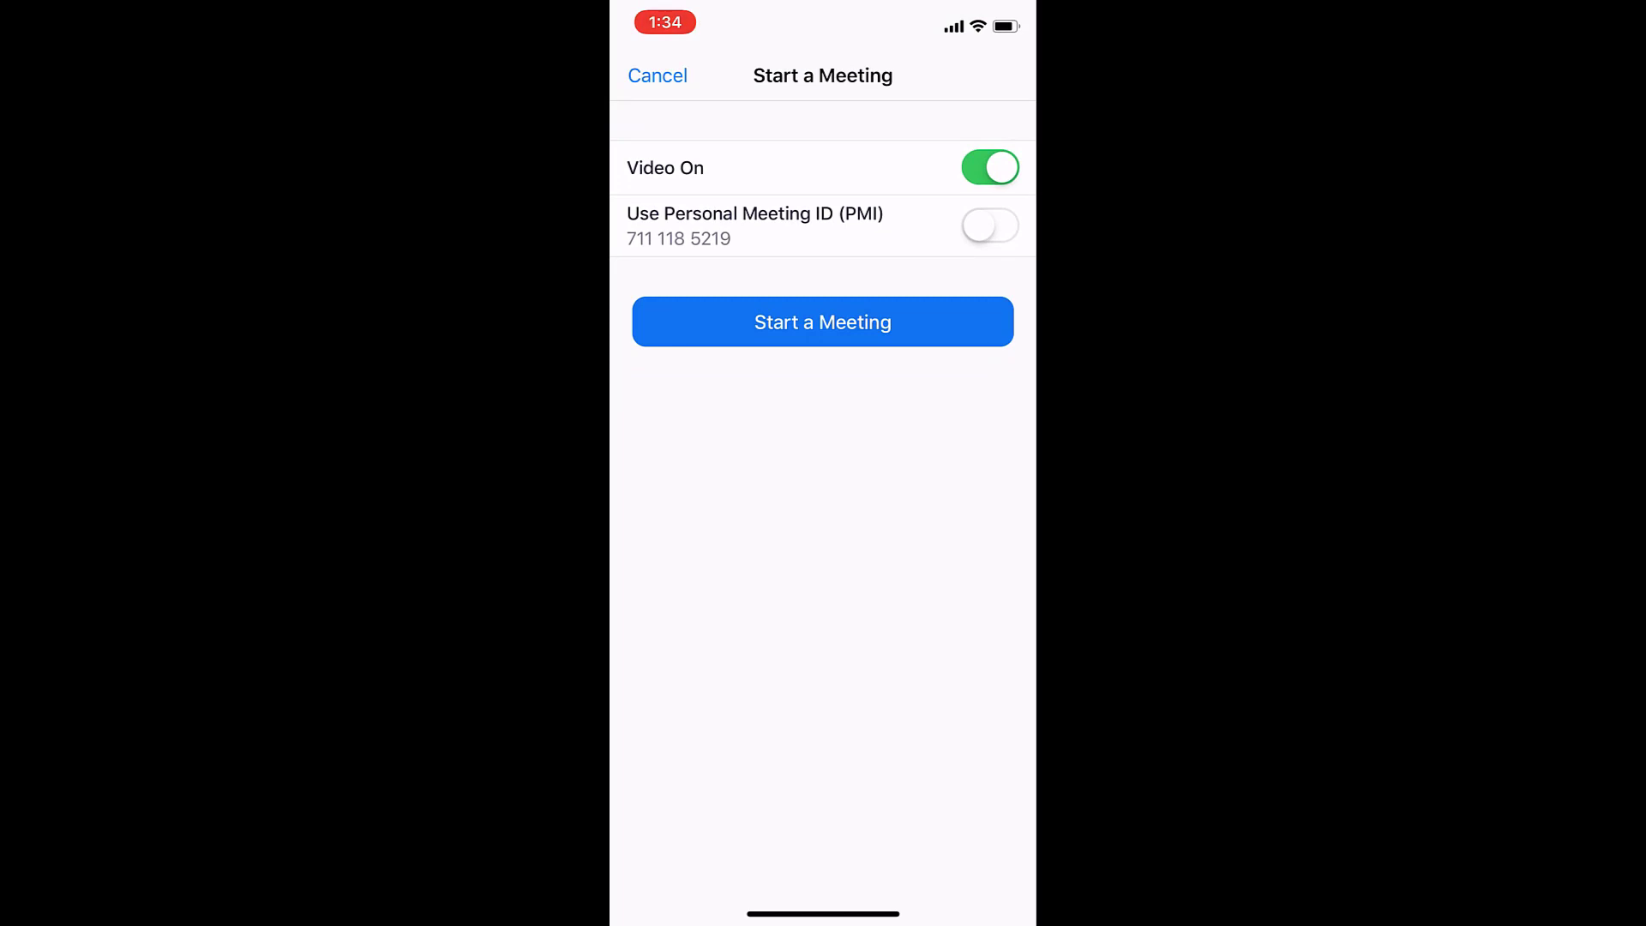
{"action": "left_click", "coordinate": [823, 322]}
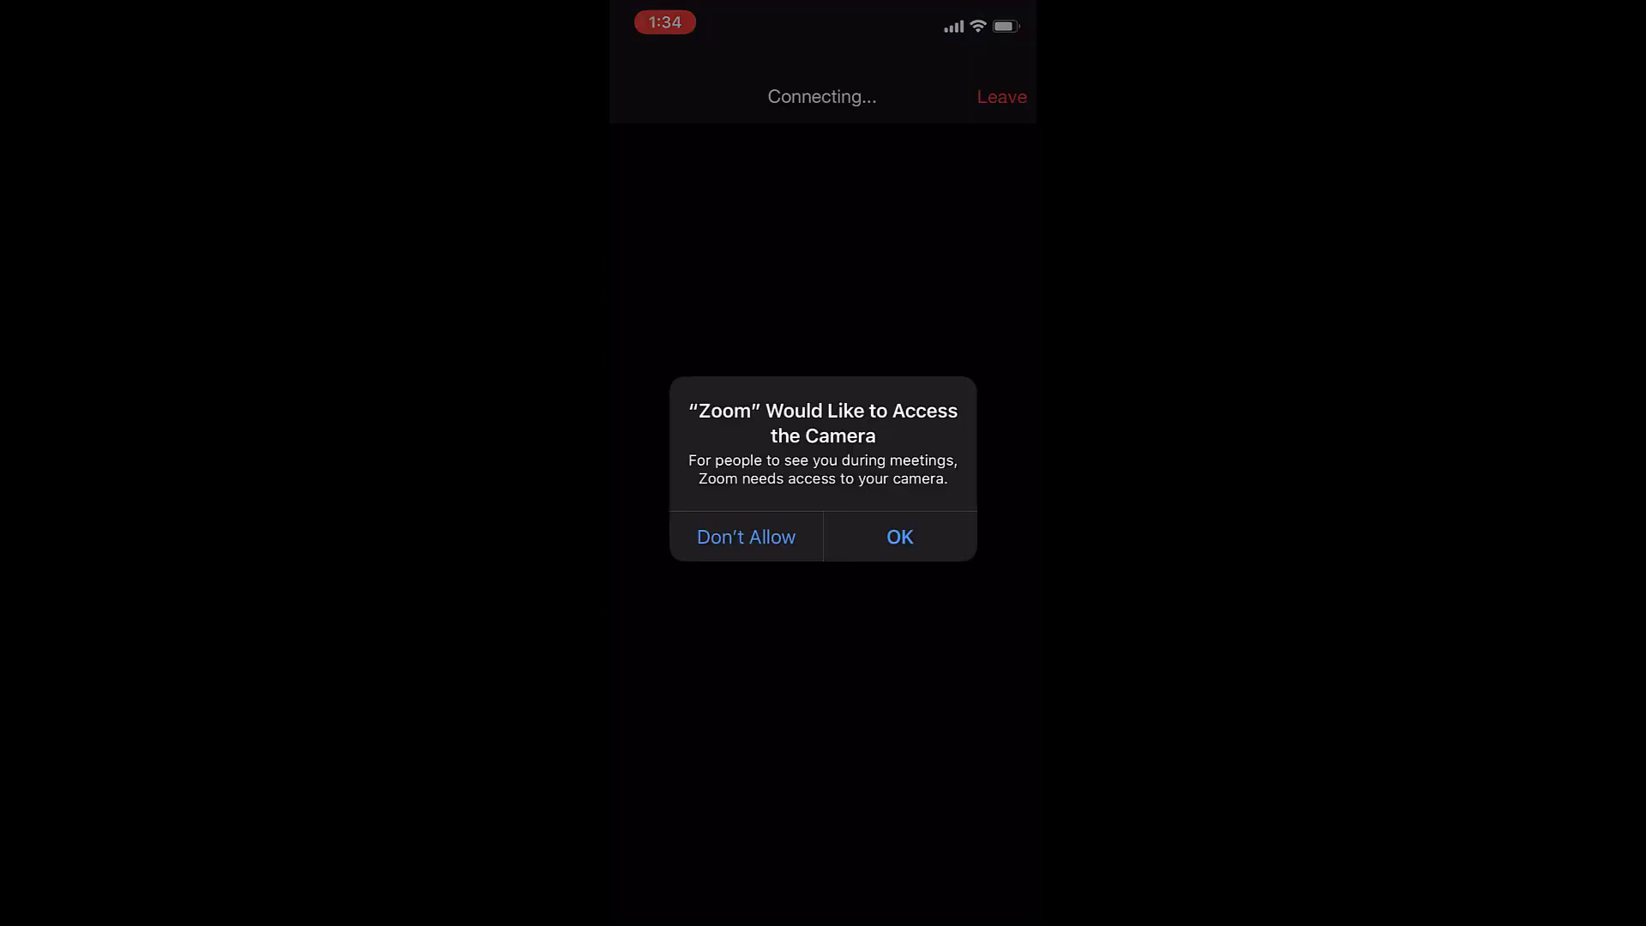
Allow Zoom to access the camera and microphone and join the meeting's audio
{"action": "left_click", "coordinate": [901, 537]}
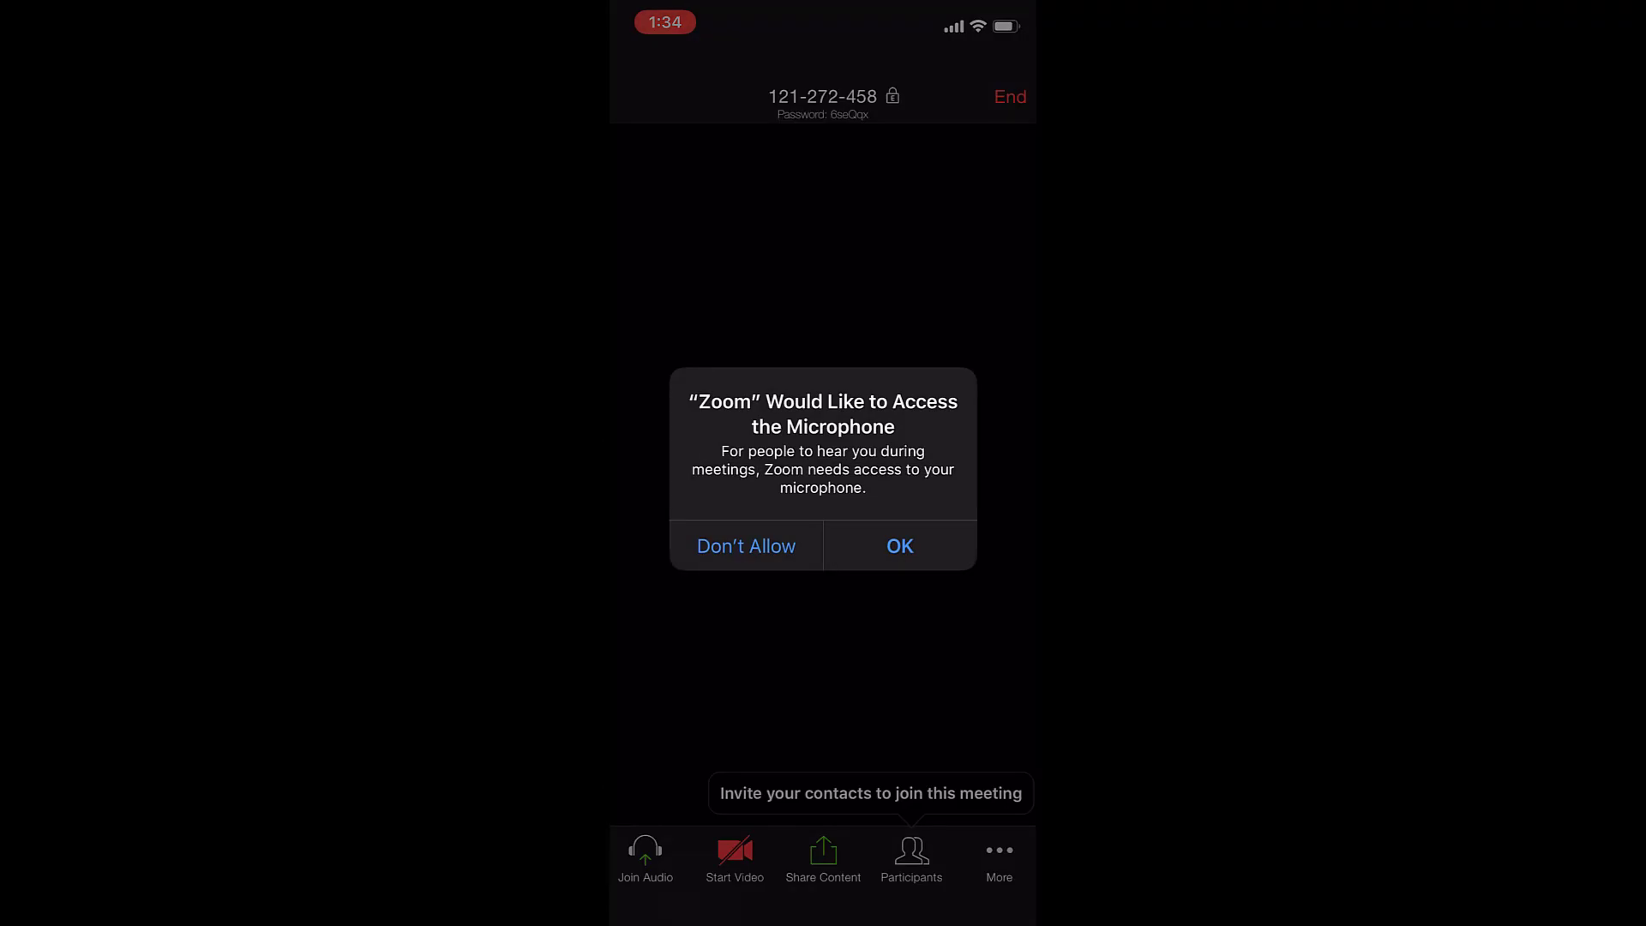
{"action": "left_click", "coordinate": [900, 546]}
{"action": "left_click", "coordinate": [823, 488]}
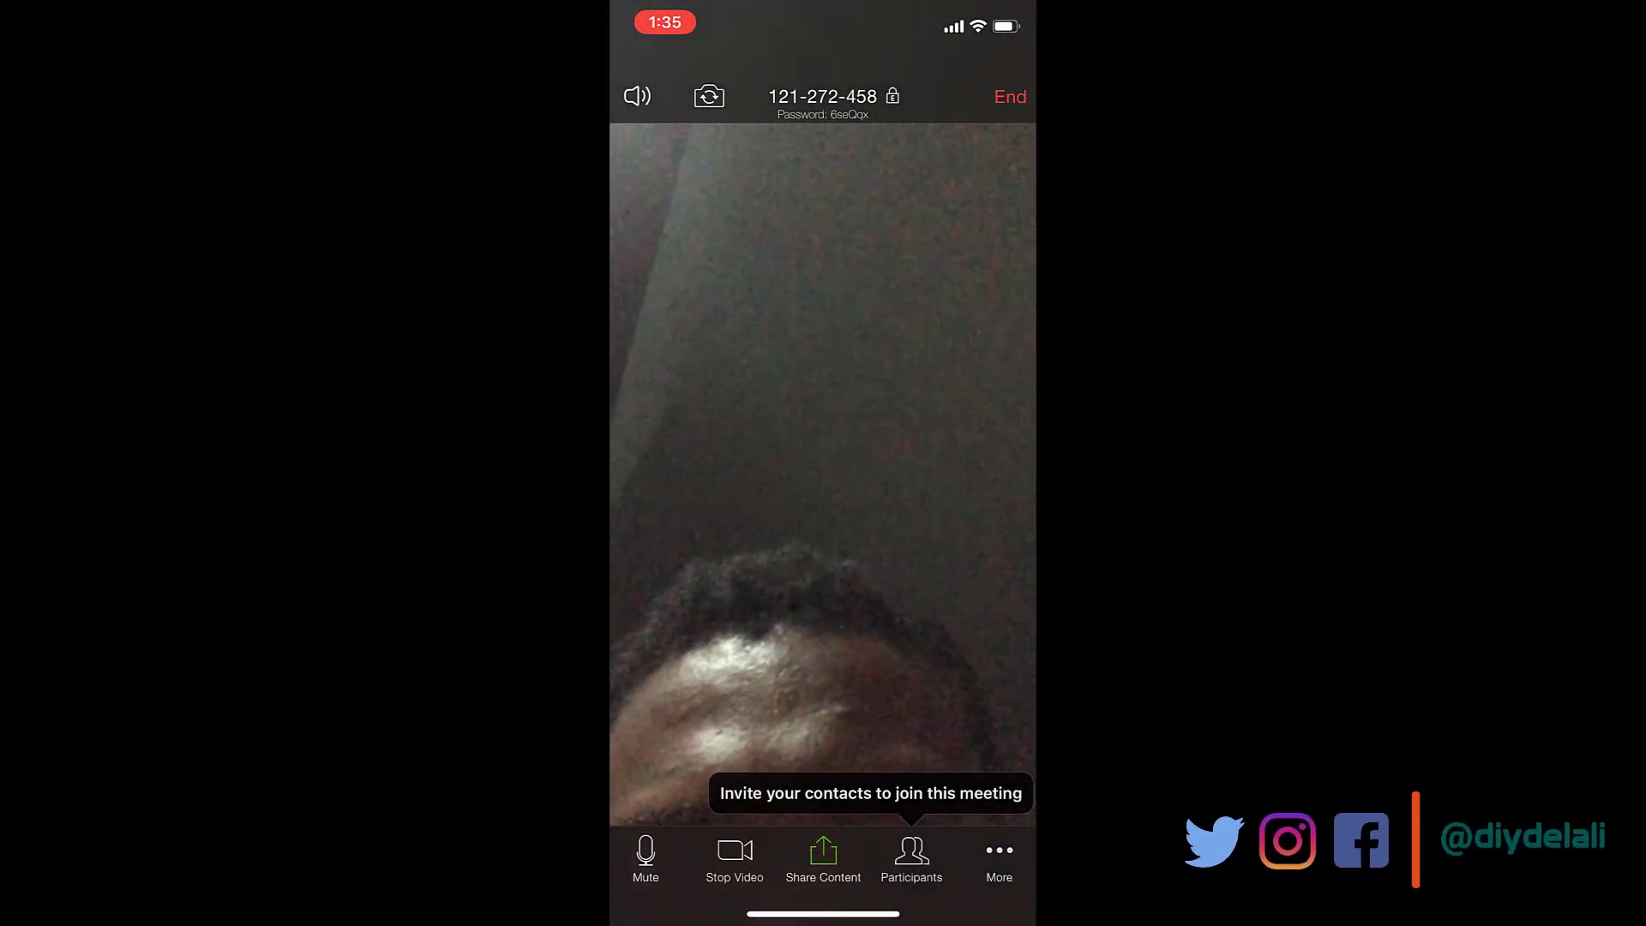
Bring up the choices for leaving or ending the current iPhone meeting
{"action": "left_click", "coordinate": [1010, 96]}
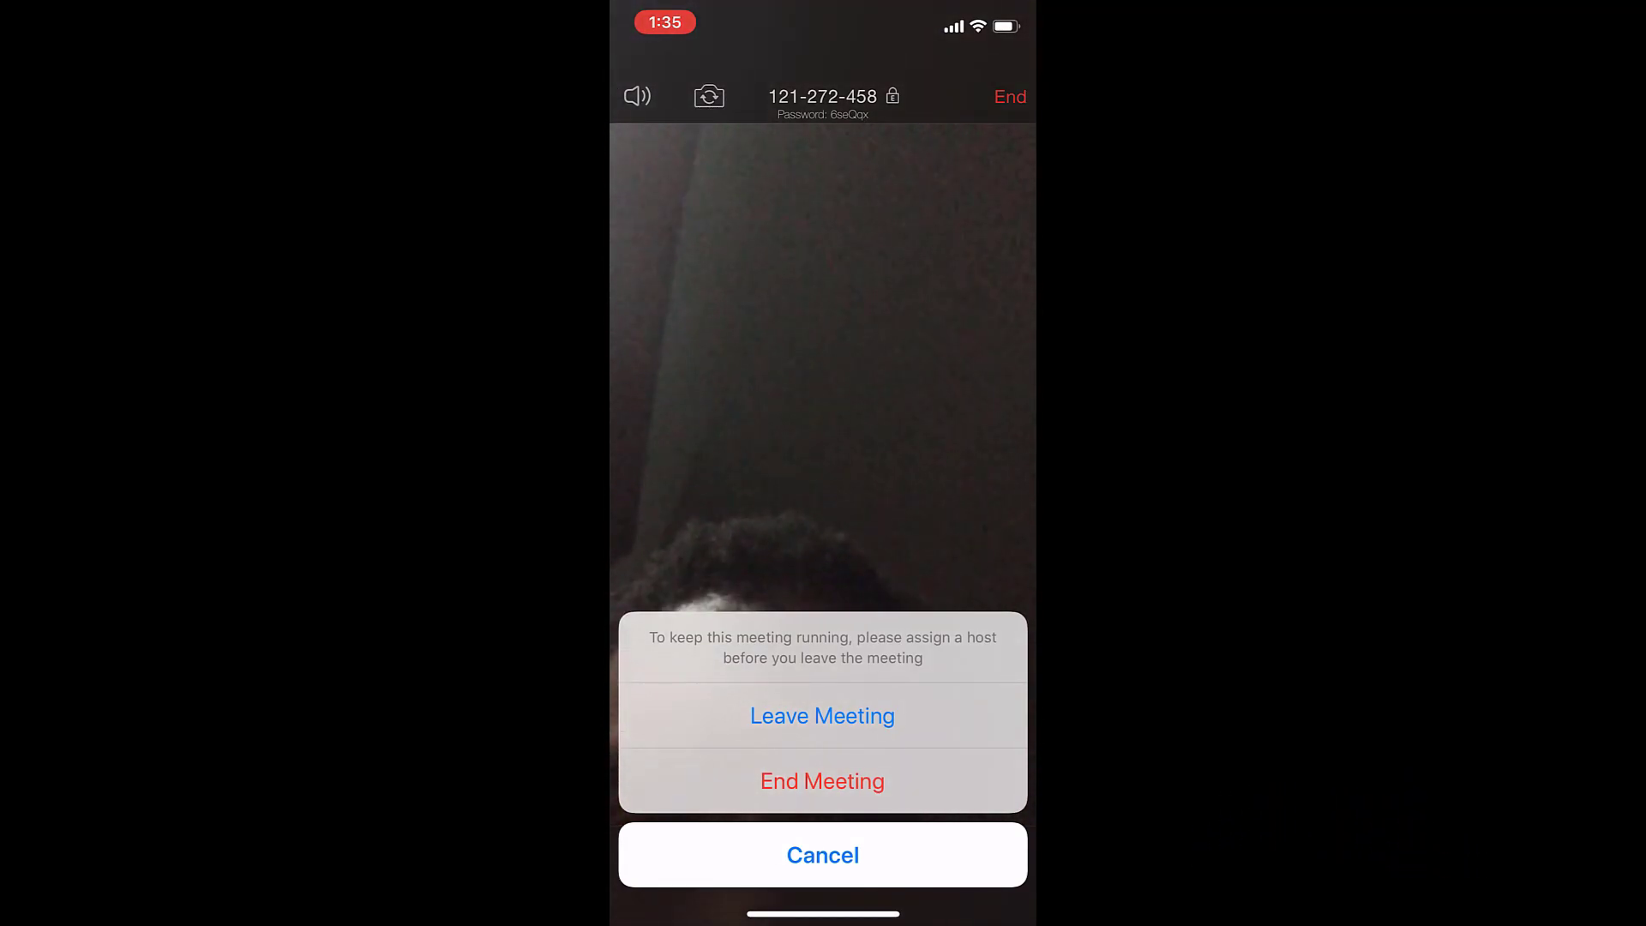